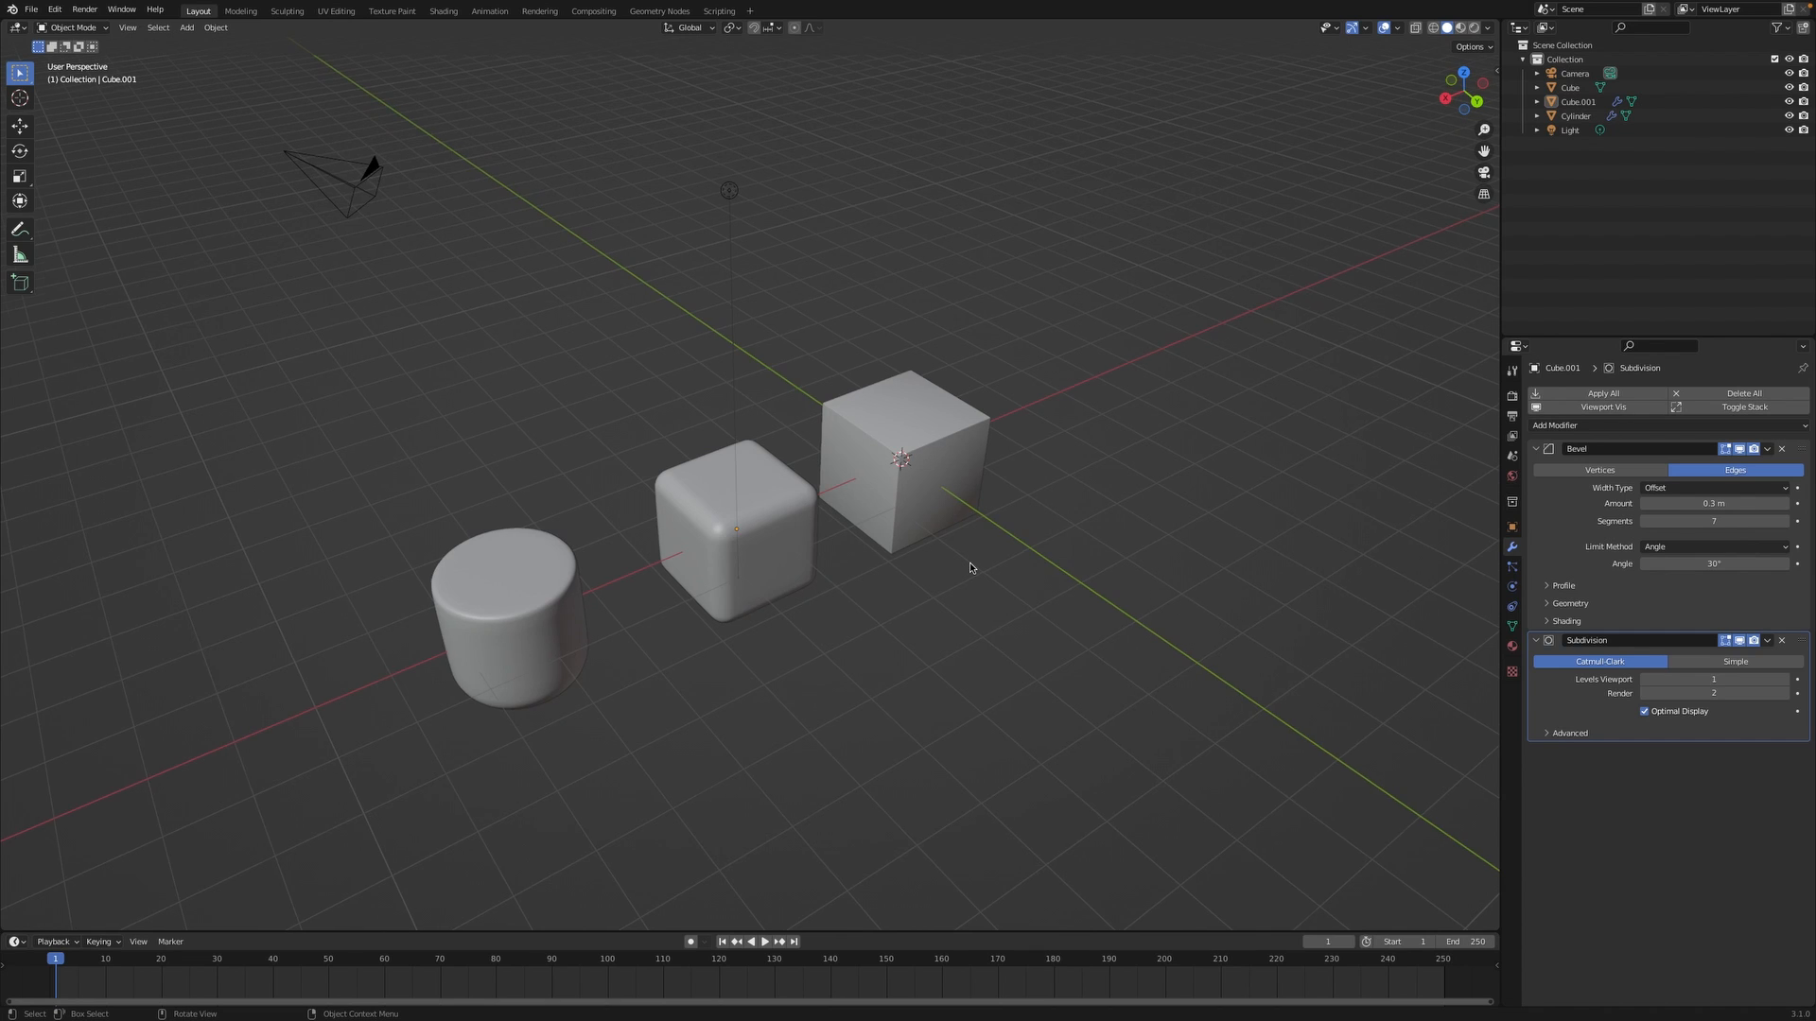
Add a new cube and move it along the Y axis until it stands clear beside the original cube.
scroll(969, 568, up, 2)
scroll(969, 568, up, 1)
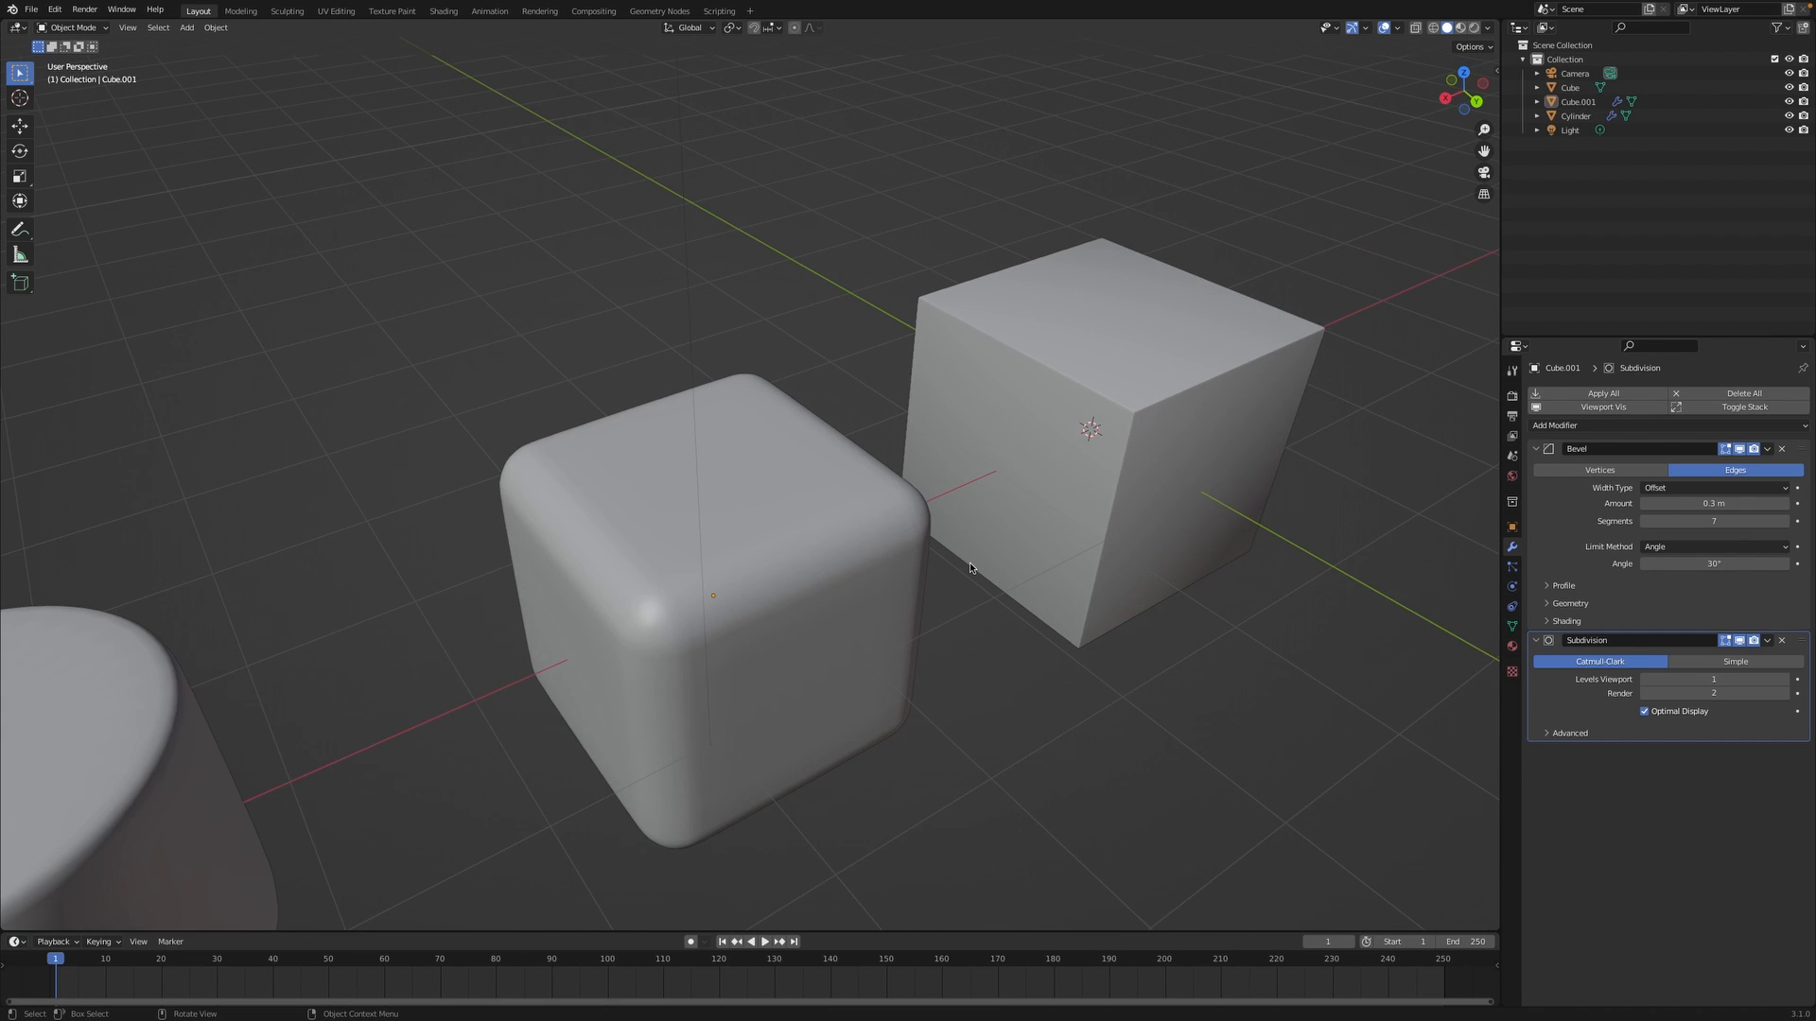
scroll(969, 568, down, 3)
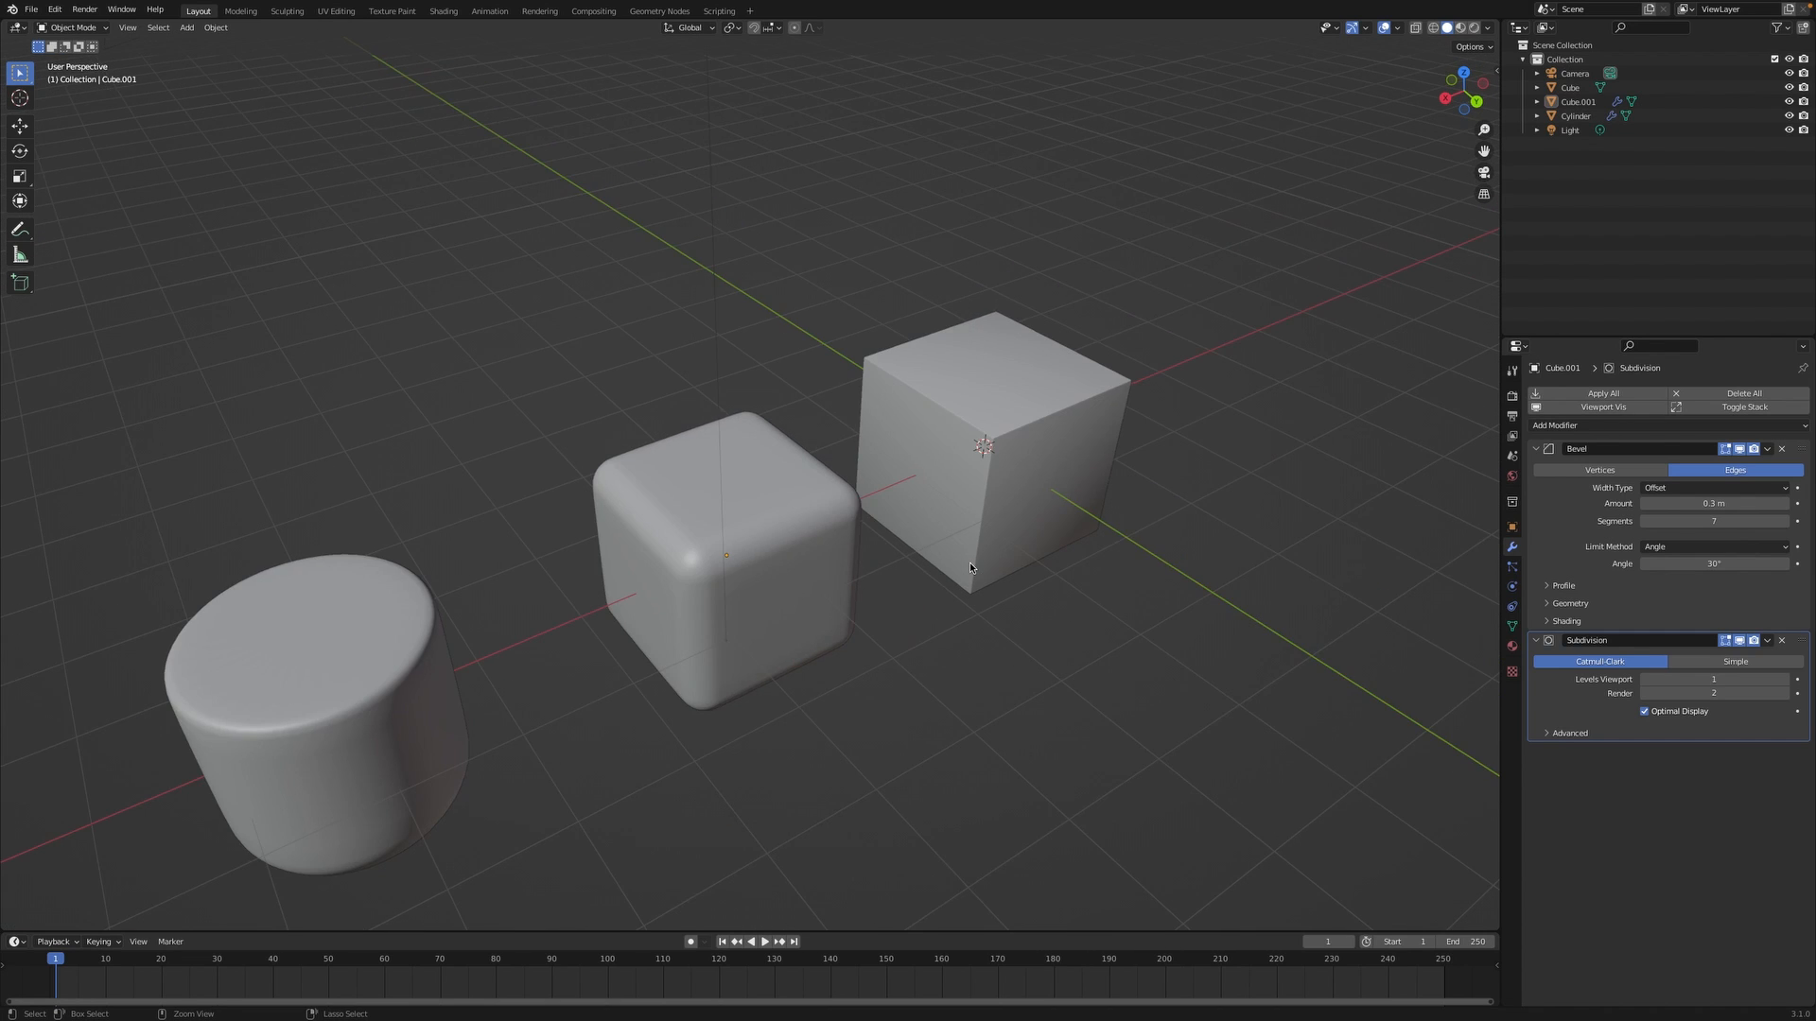
scroll(969, 567, down, 2)
key(shift+a)
mouse_move(1078, 724)
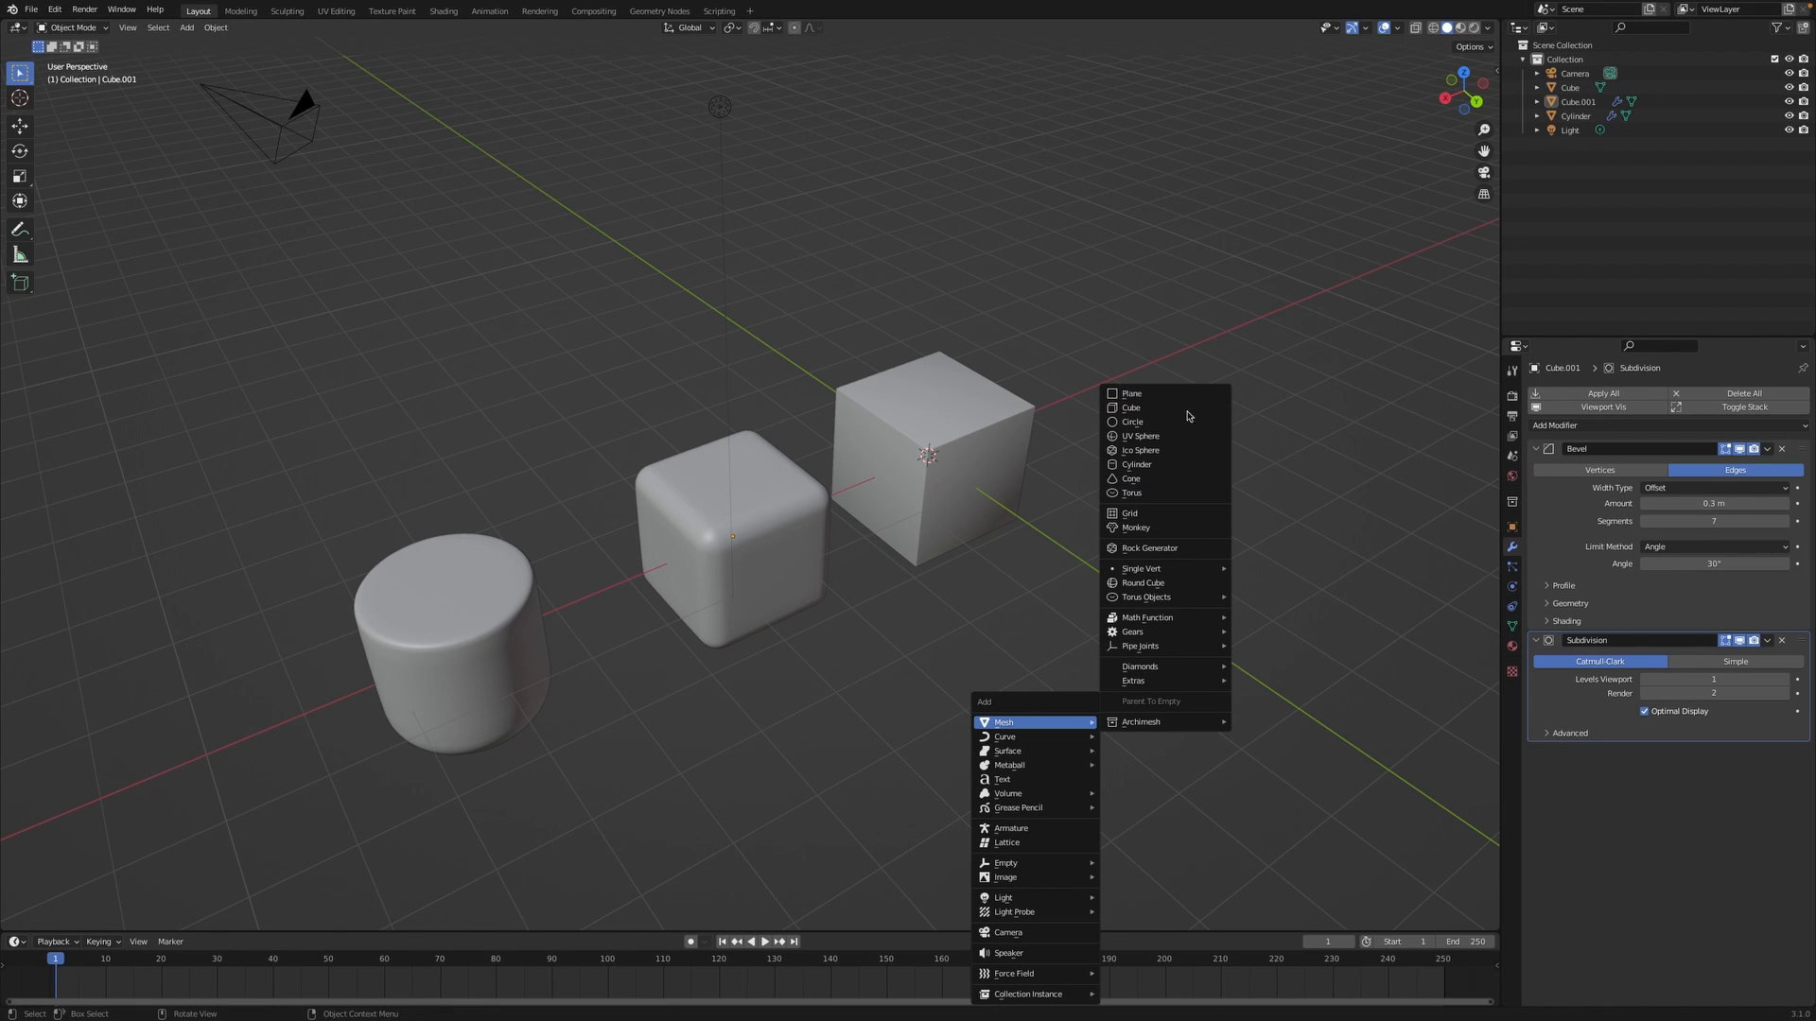
click(1141, 412)
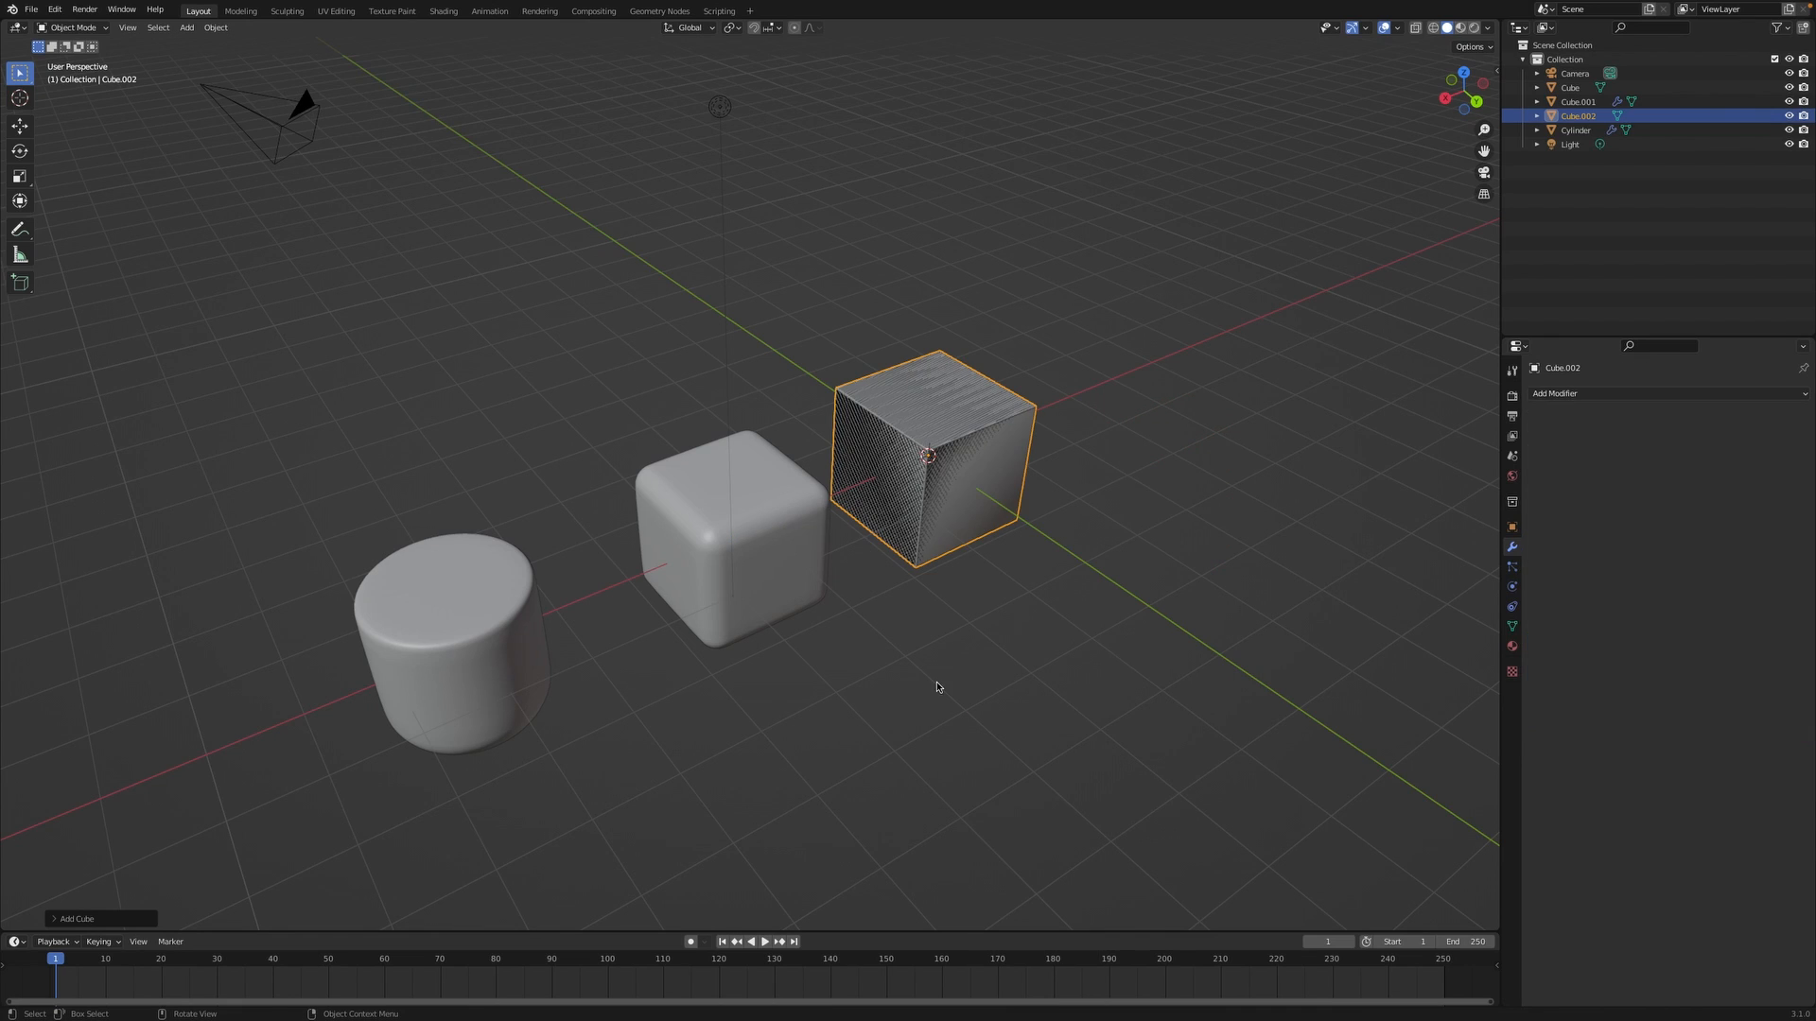
key(g)
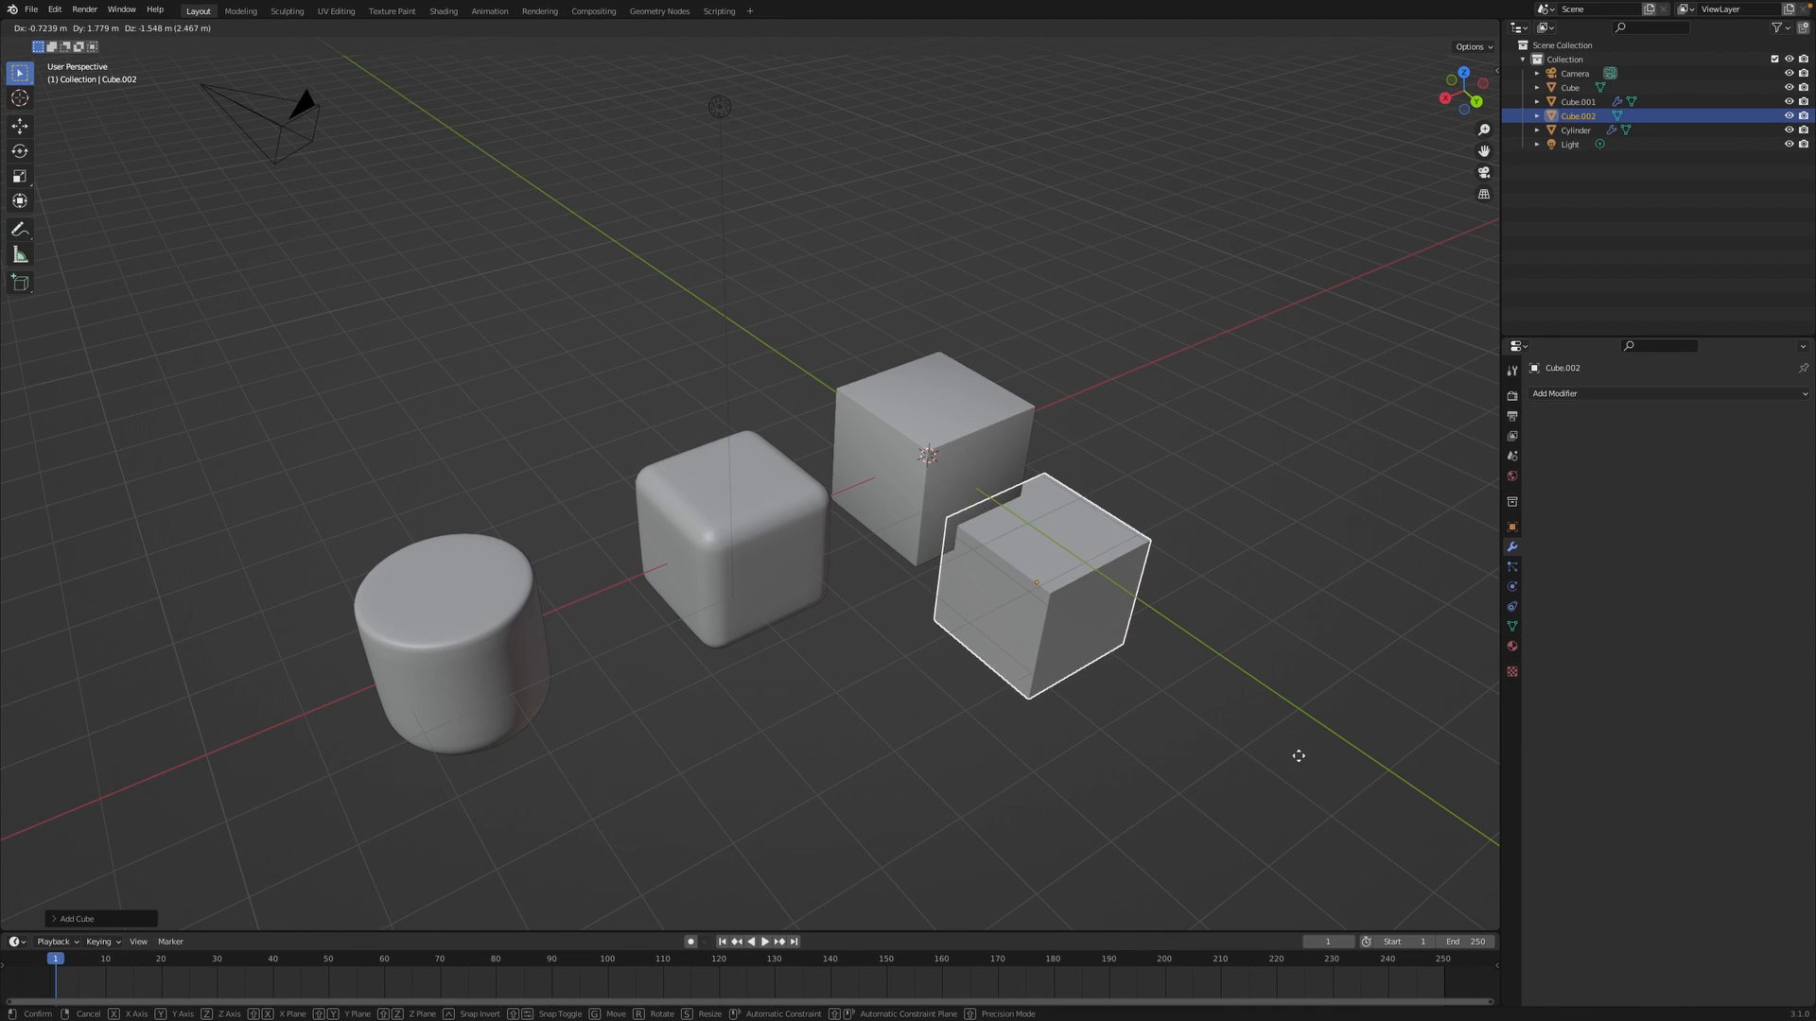
key(y)
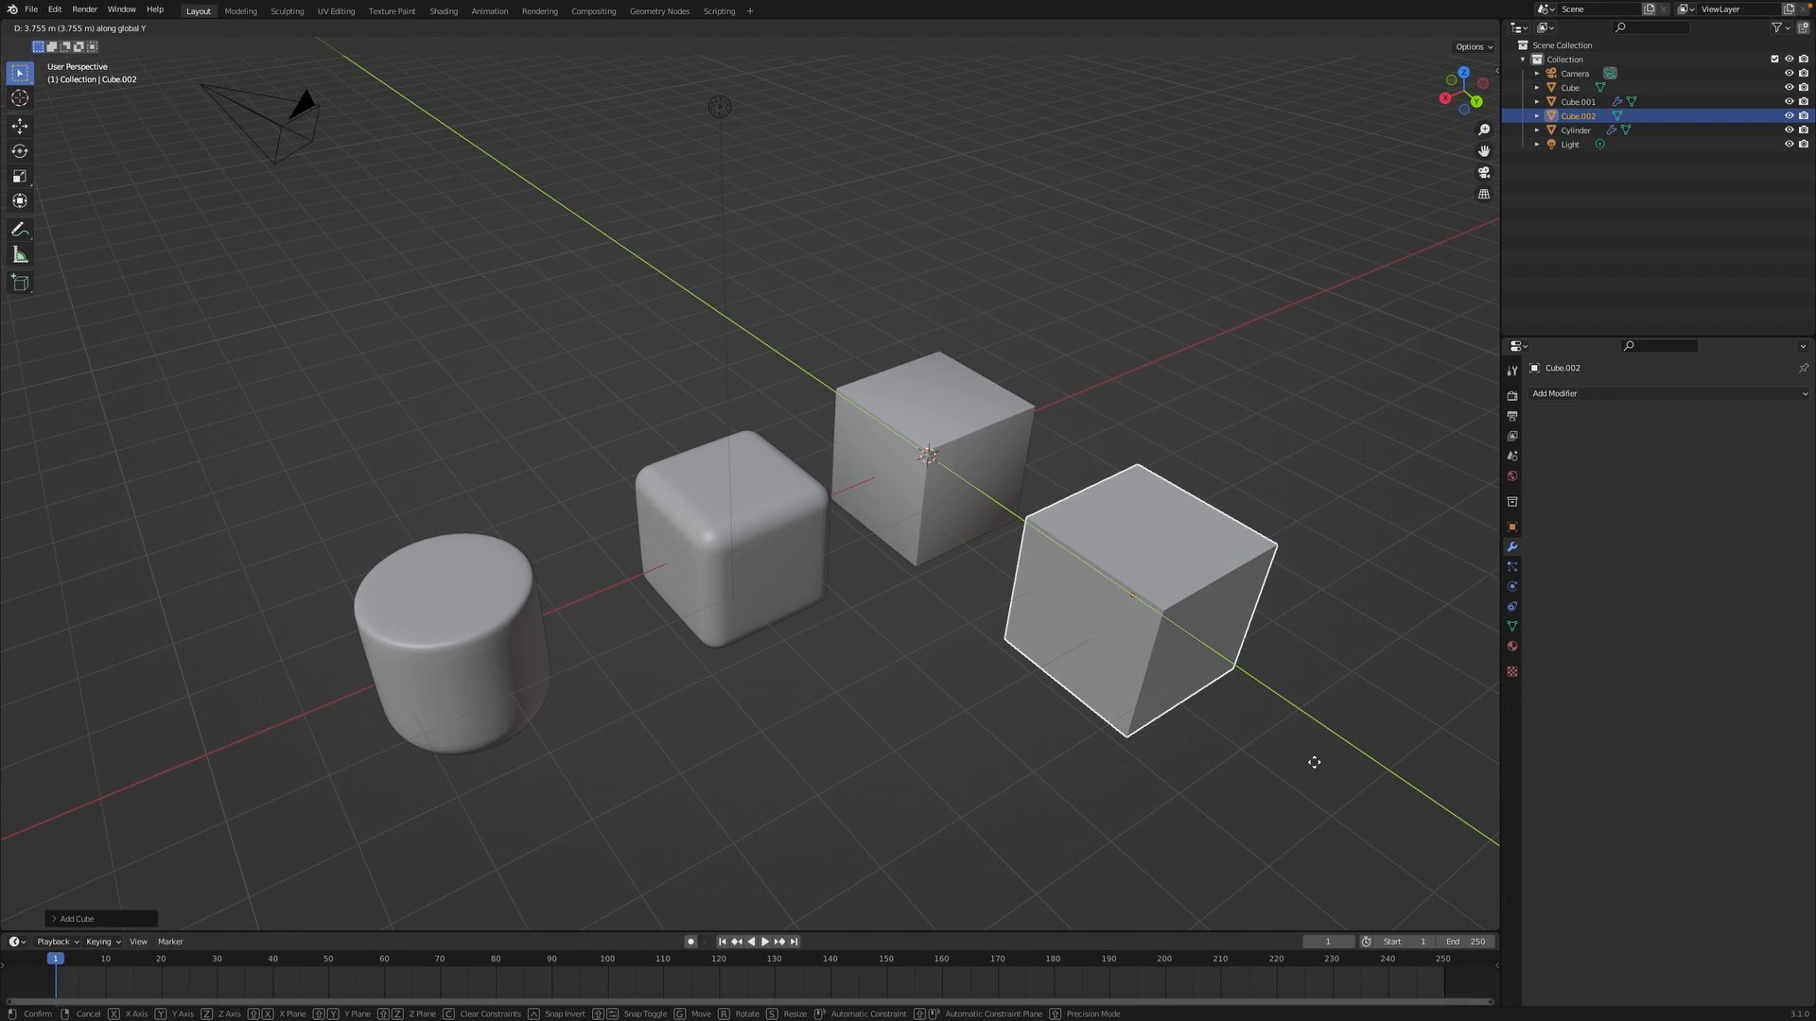
click(1268, 741)
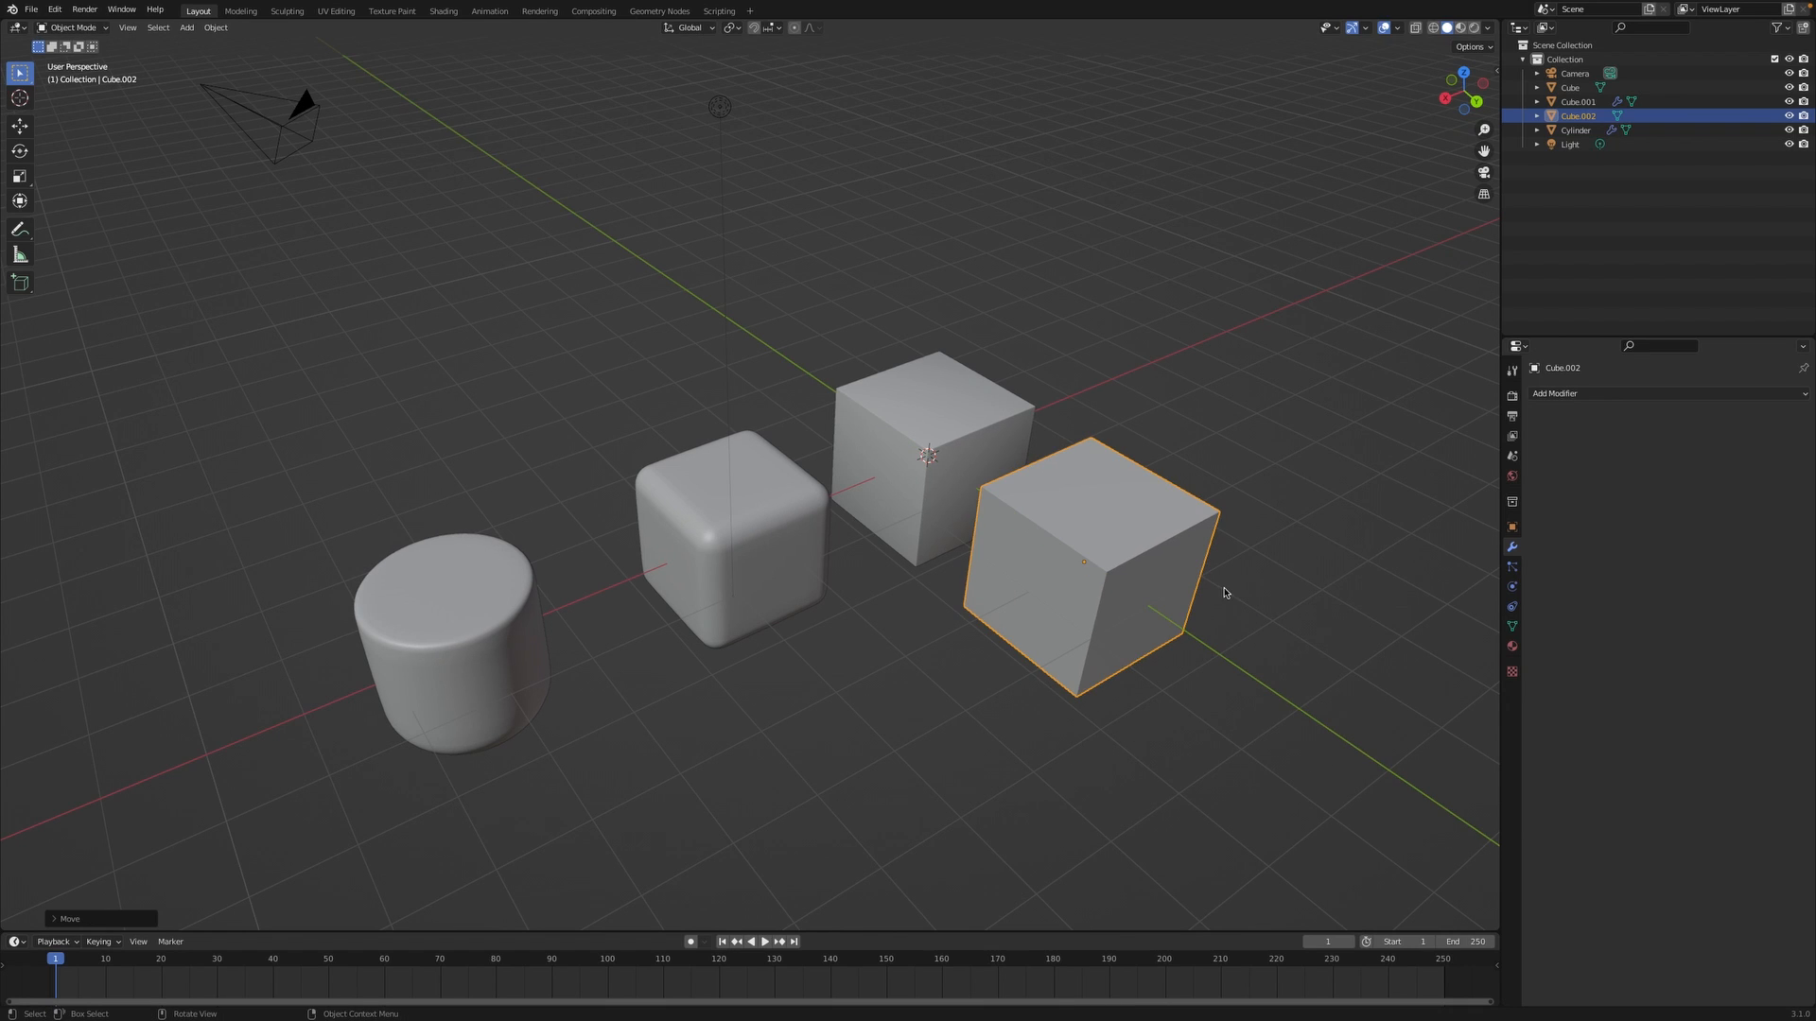
Compare the edges of the original cube up close with those of the newly added cube.
key(alt+a)
scroll(1160, 522, up, 4)
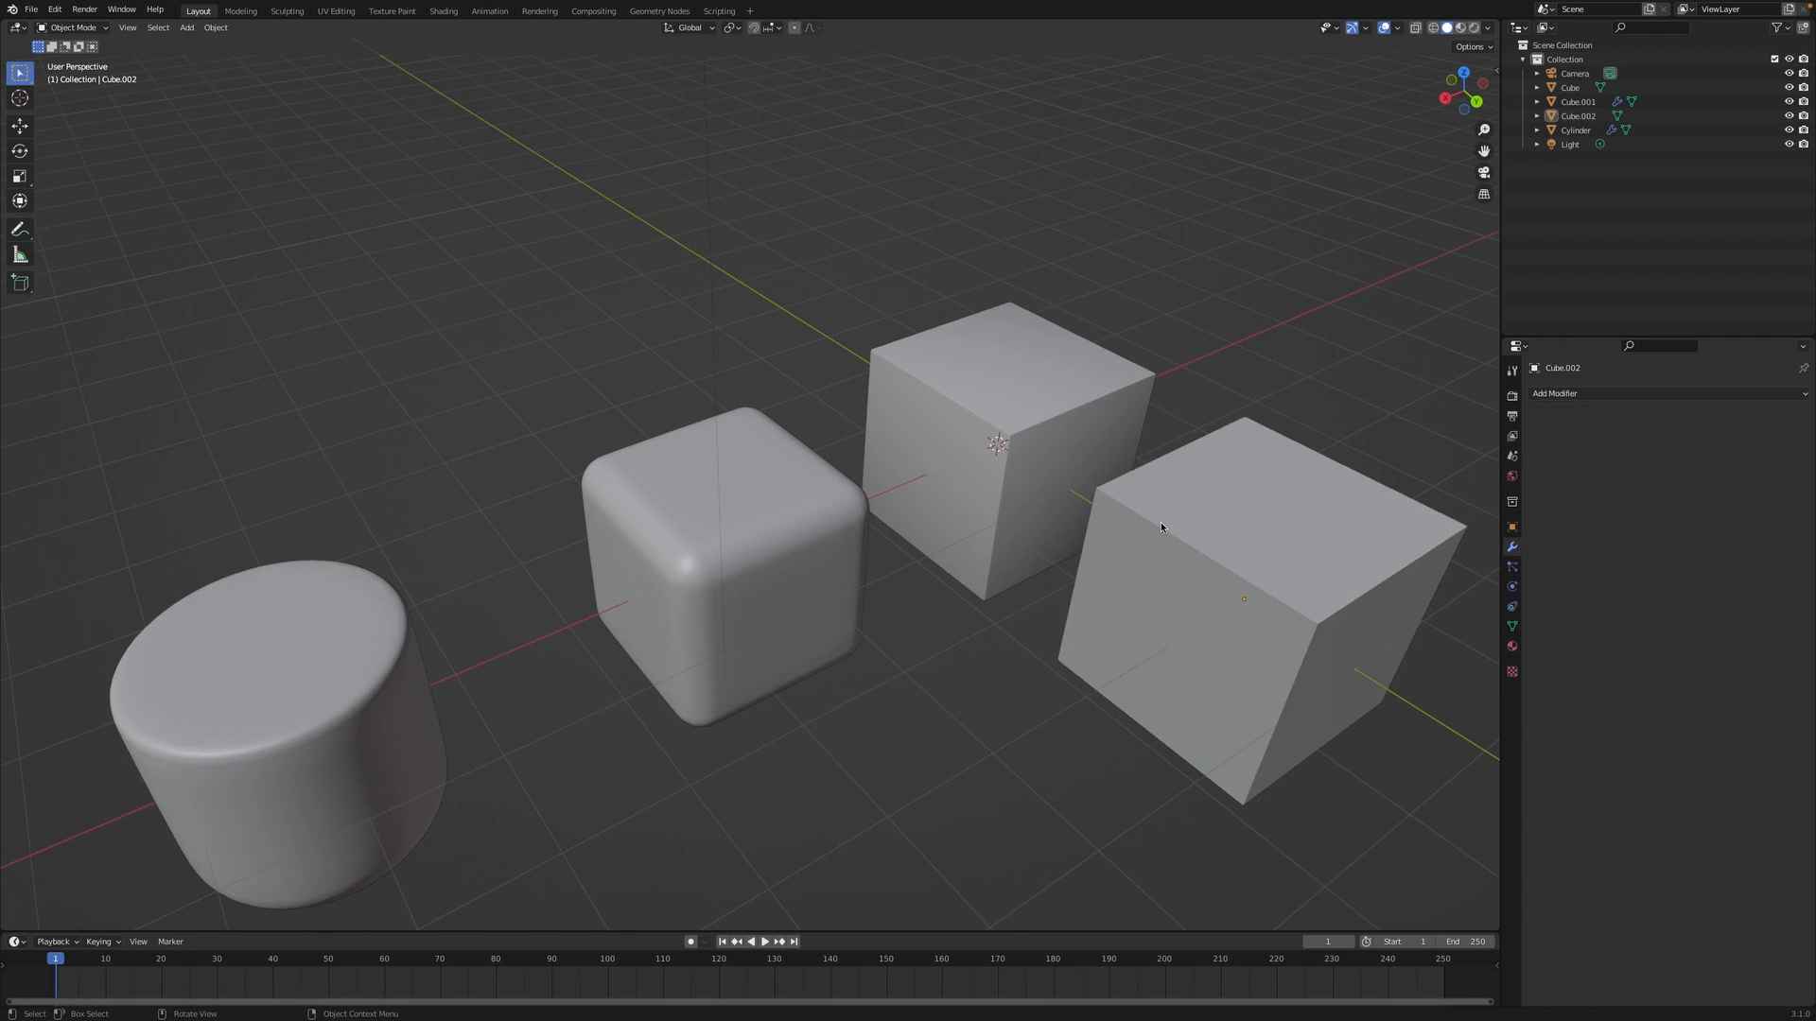
shift+middle_drag(1161, 526, 1042, 561)
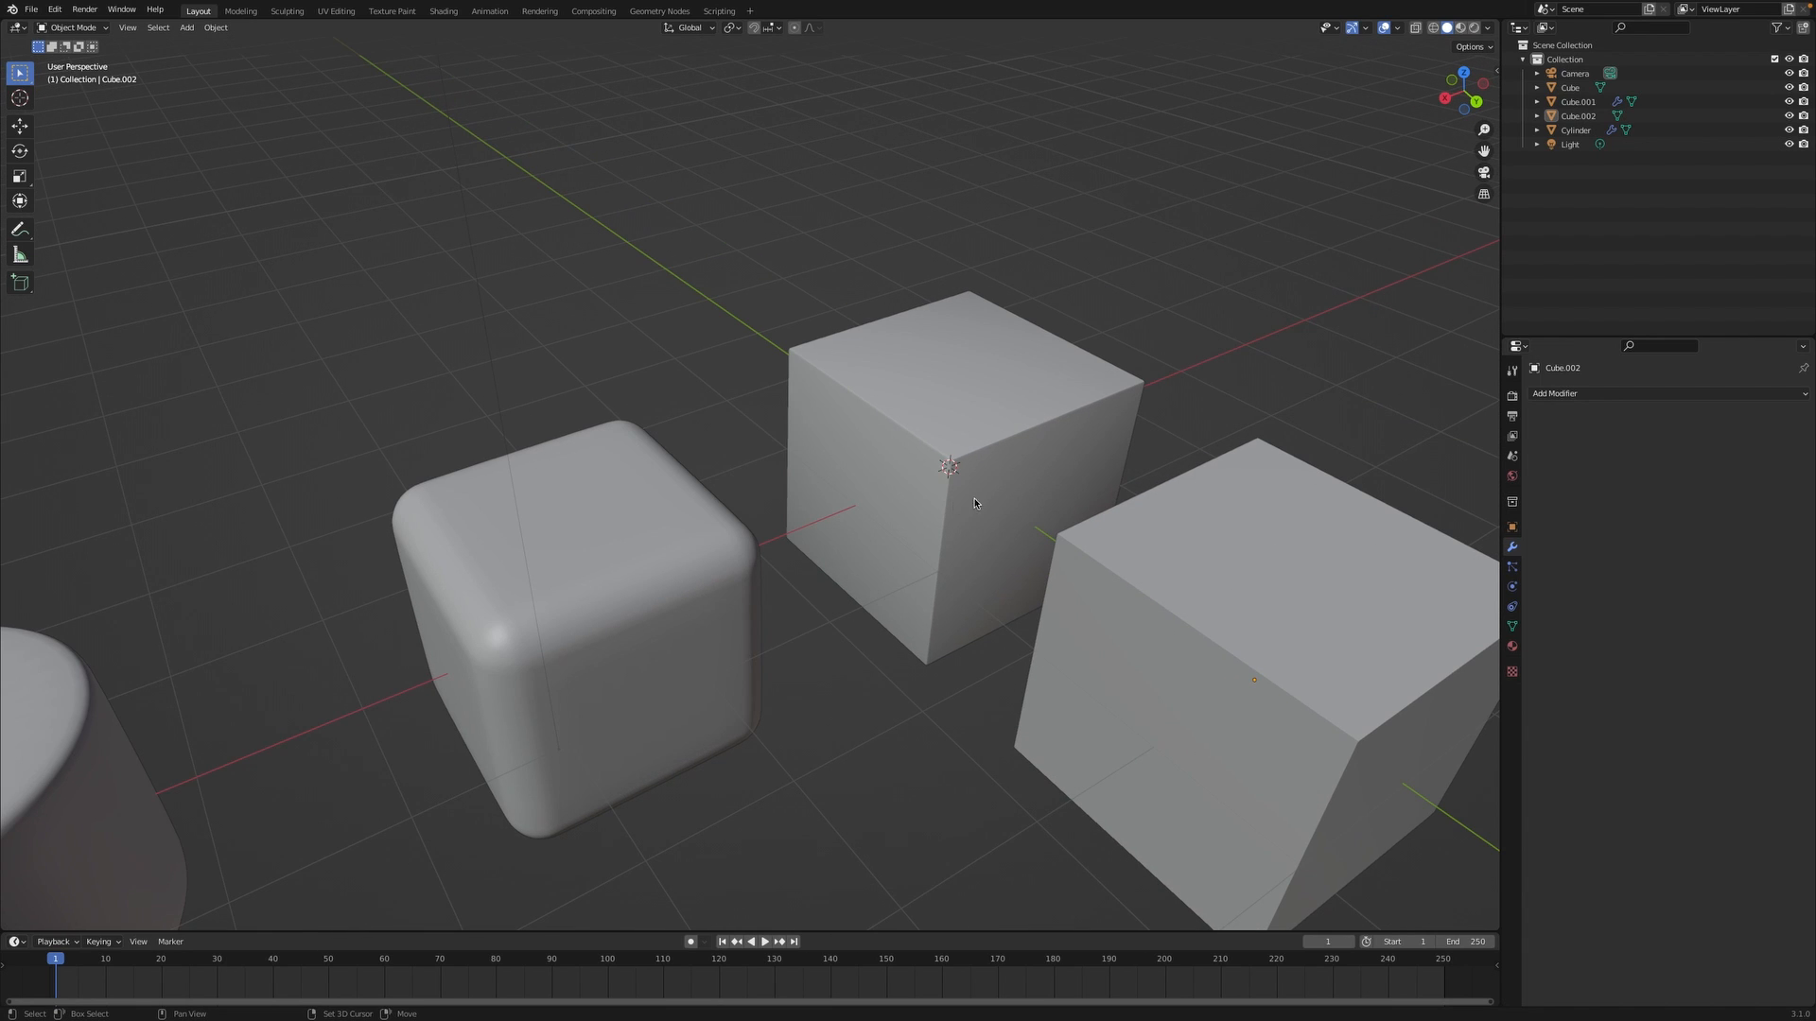
scroll(927, 464, up, 3)
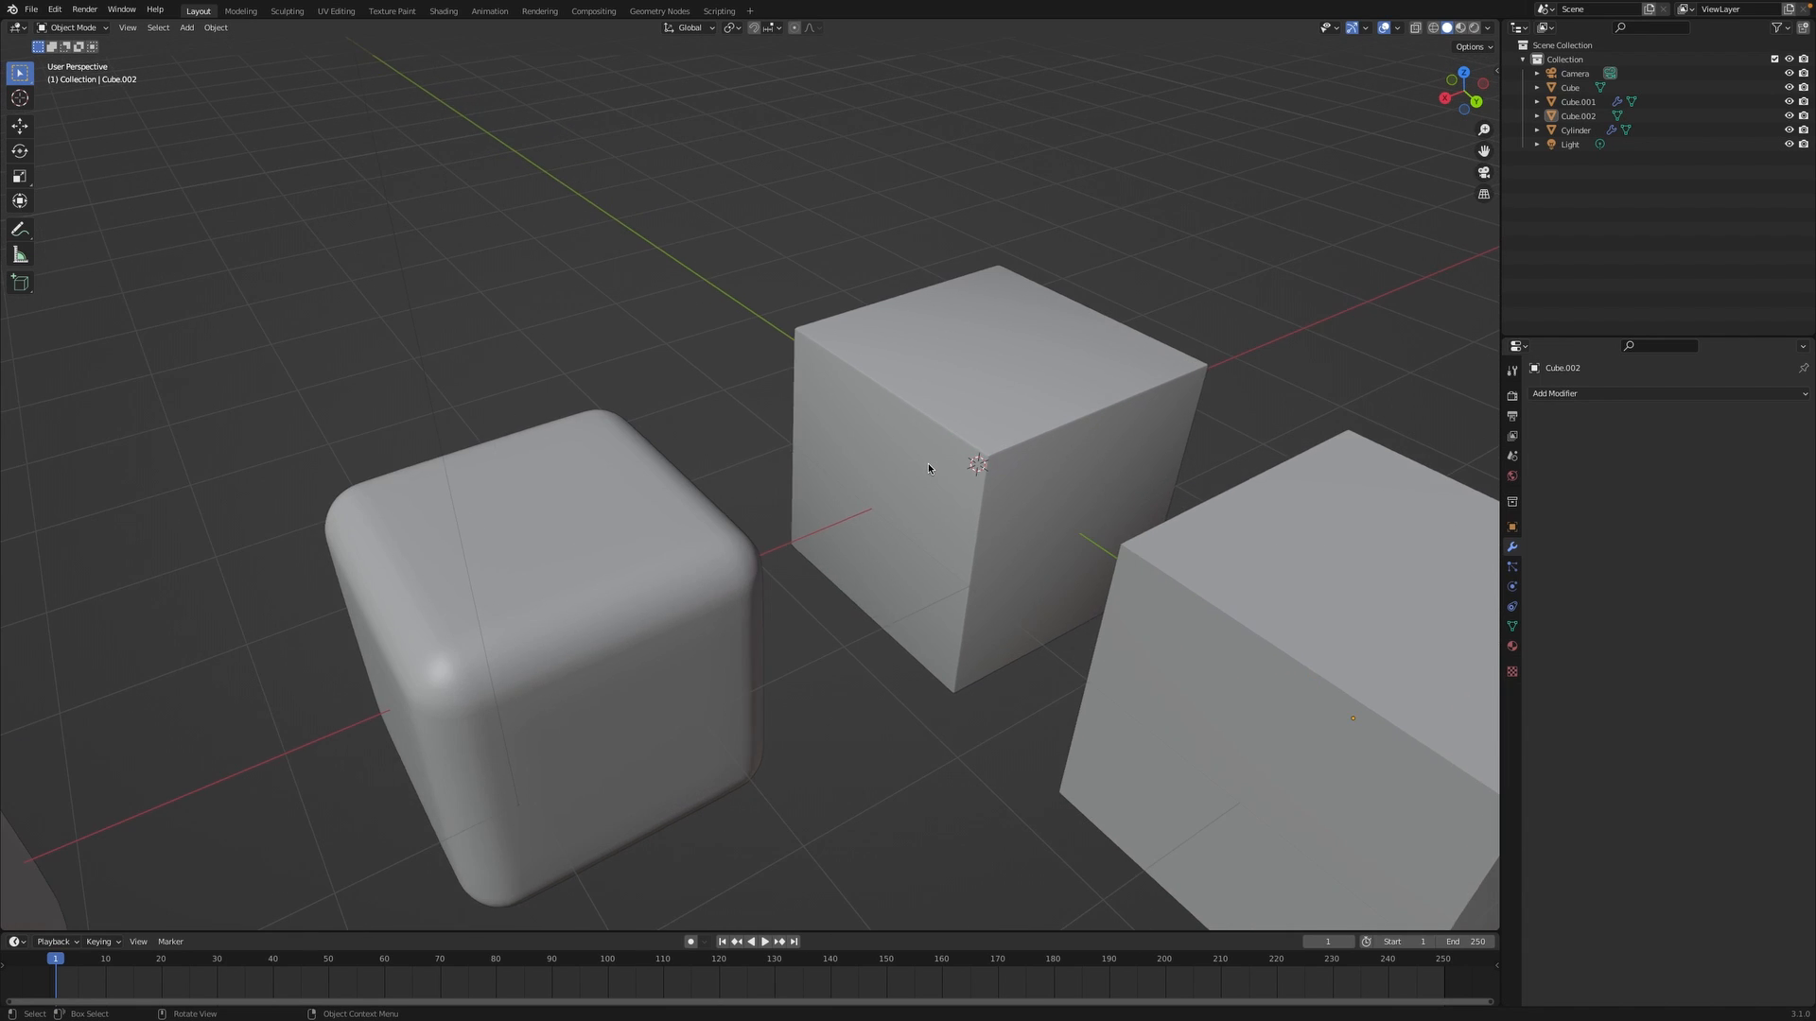
middle_drag(928, 464, 958, 442)
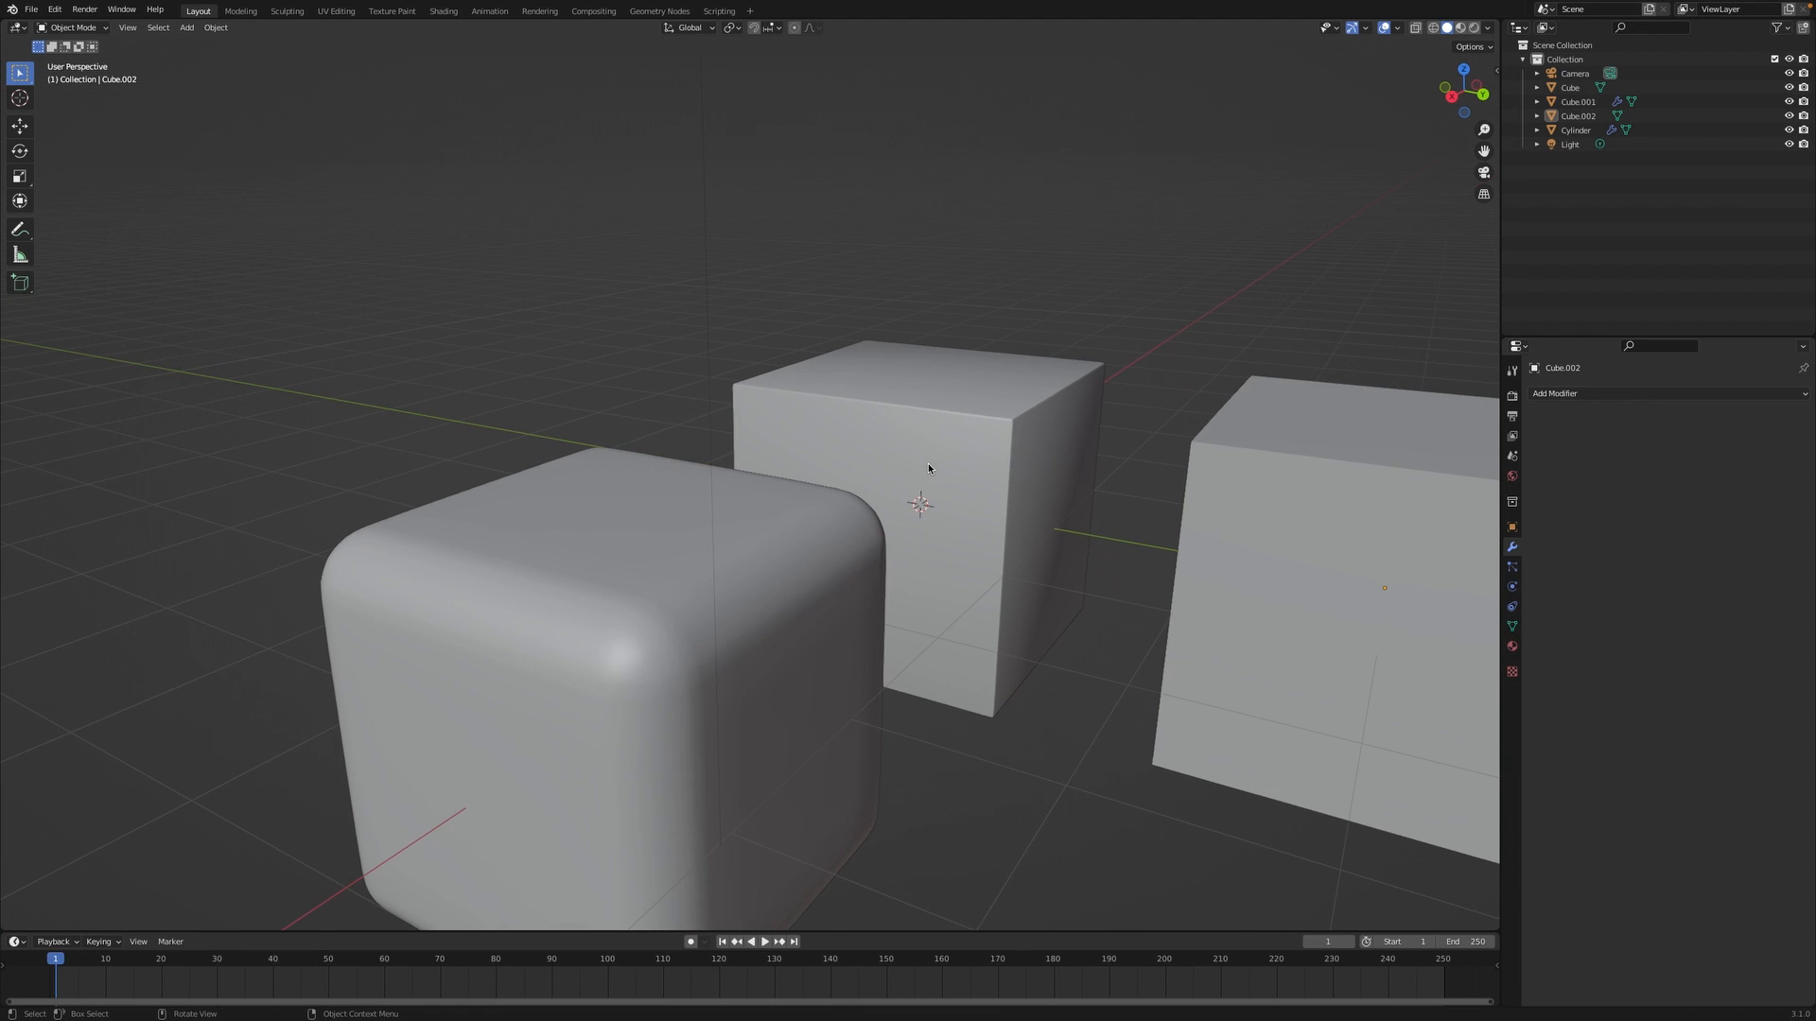
ctrl+scroll(1224, 441, down, 8)
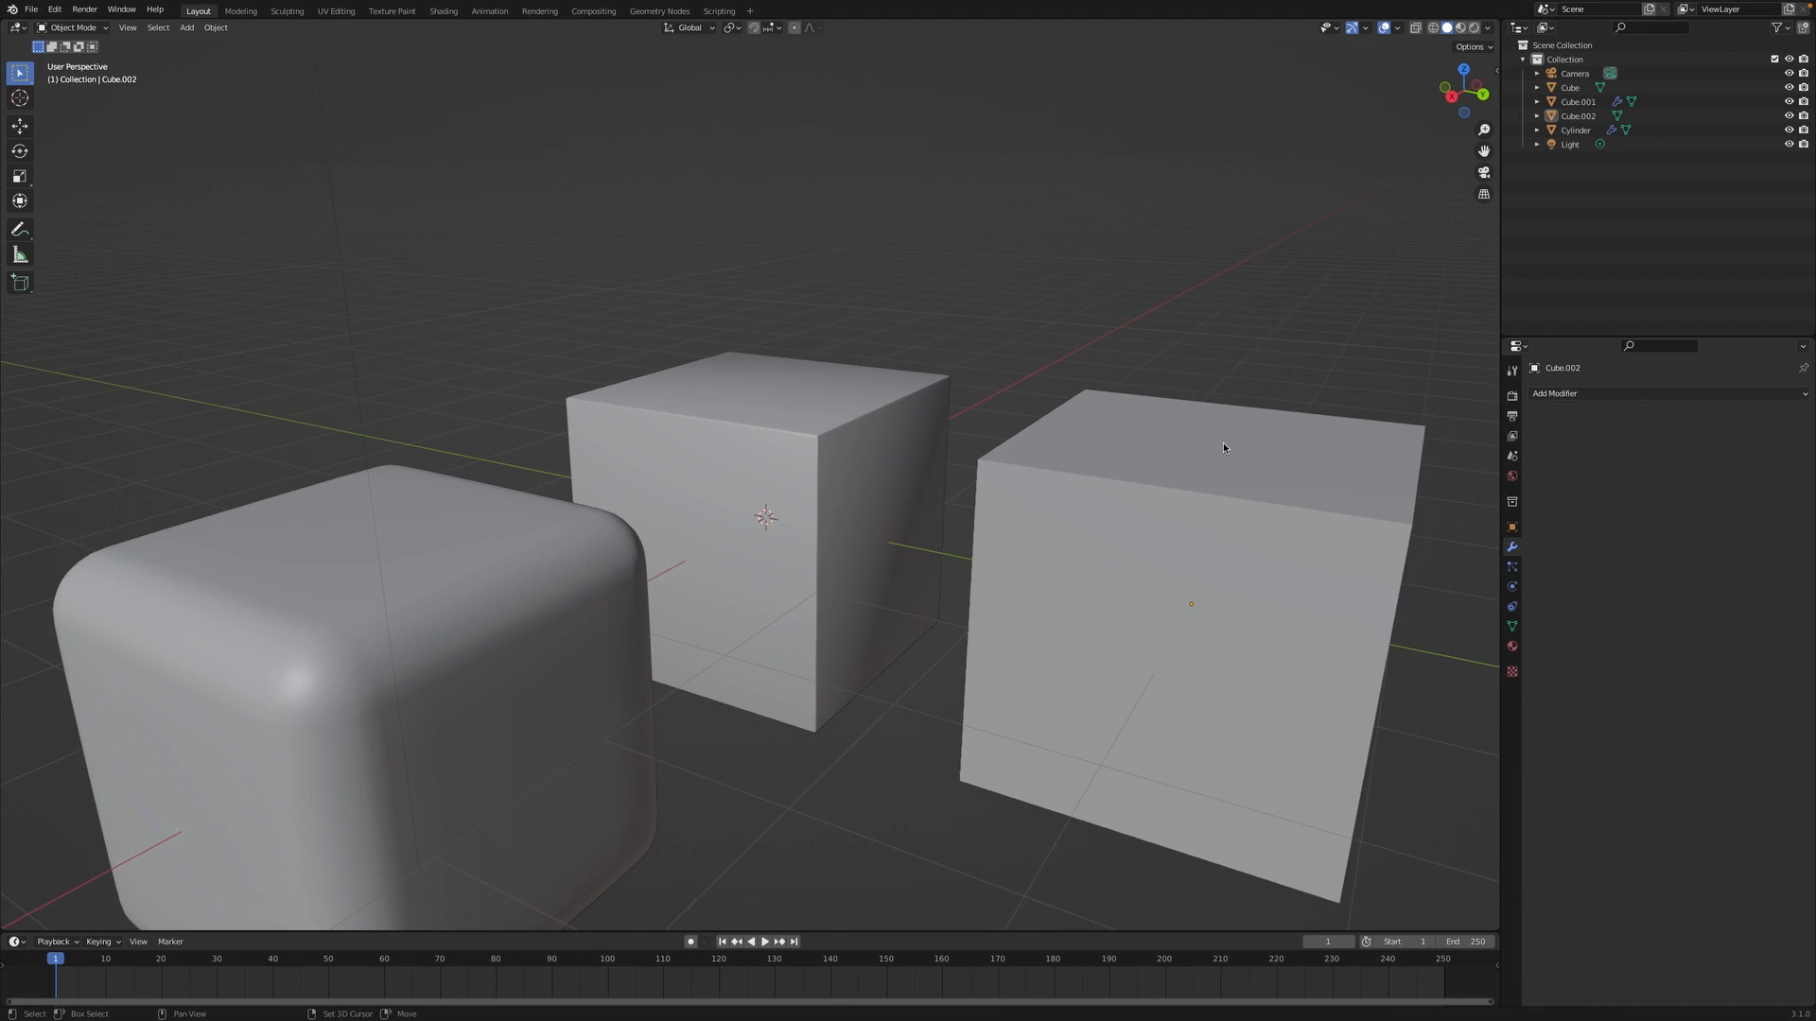
ctrl+scroll(1223, 448, down, 1)
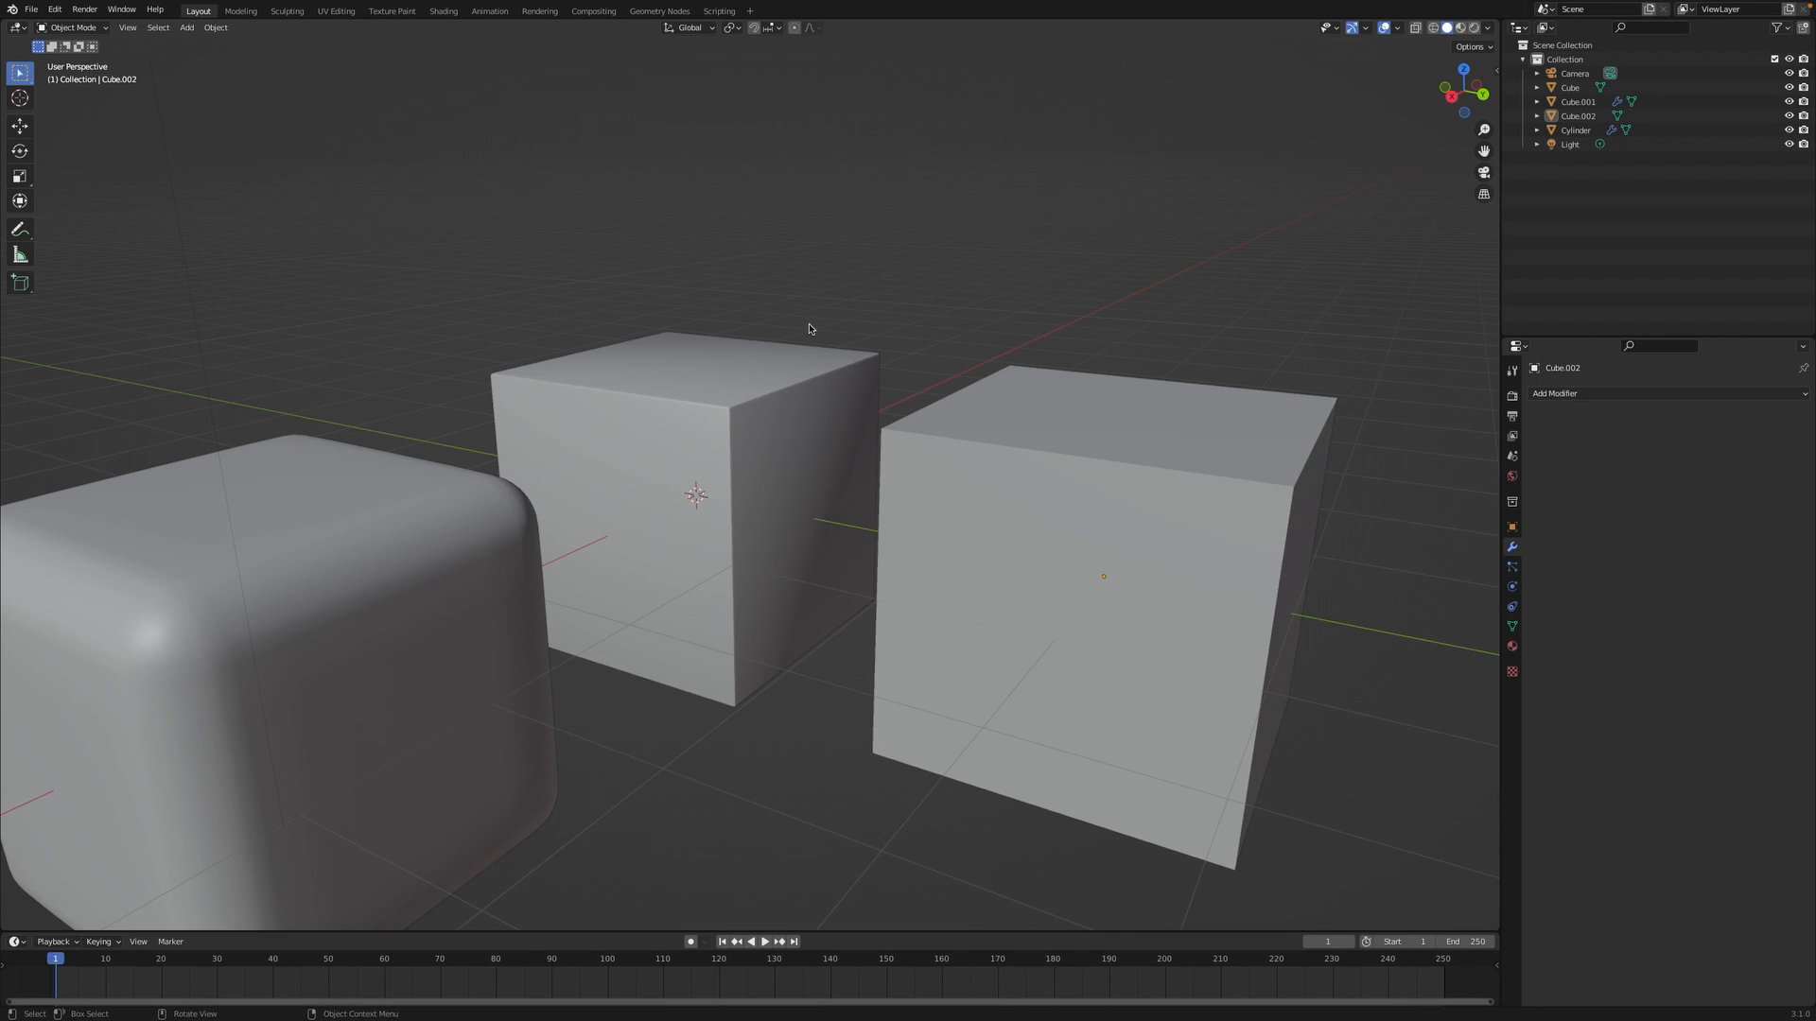
scroll(692, 418, up, 6)
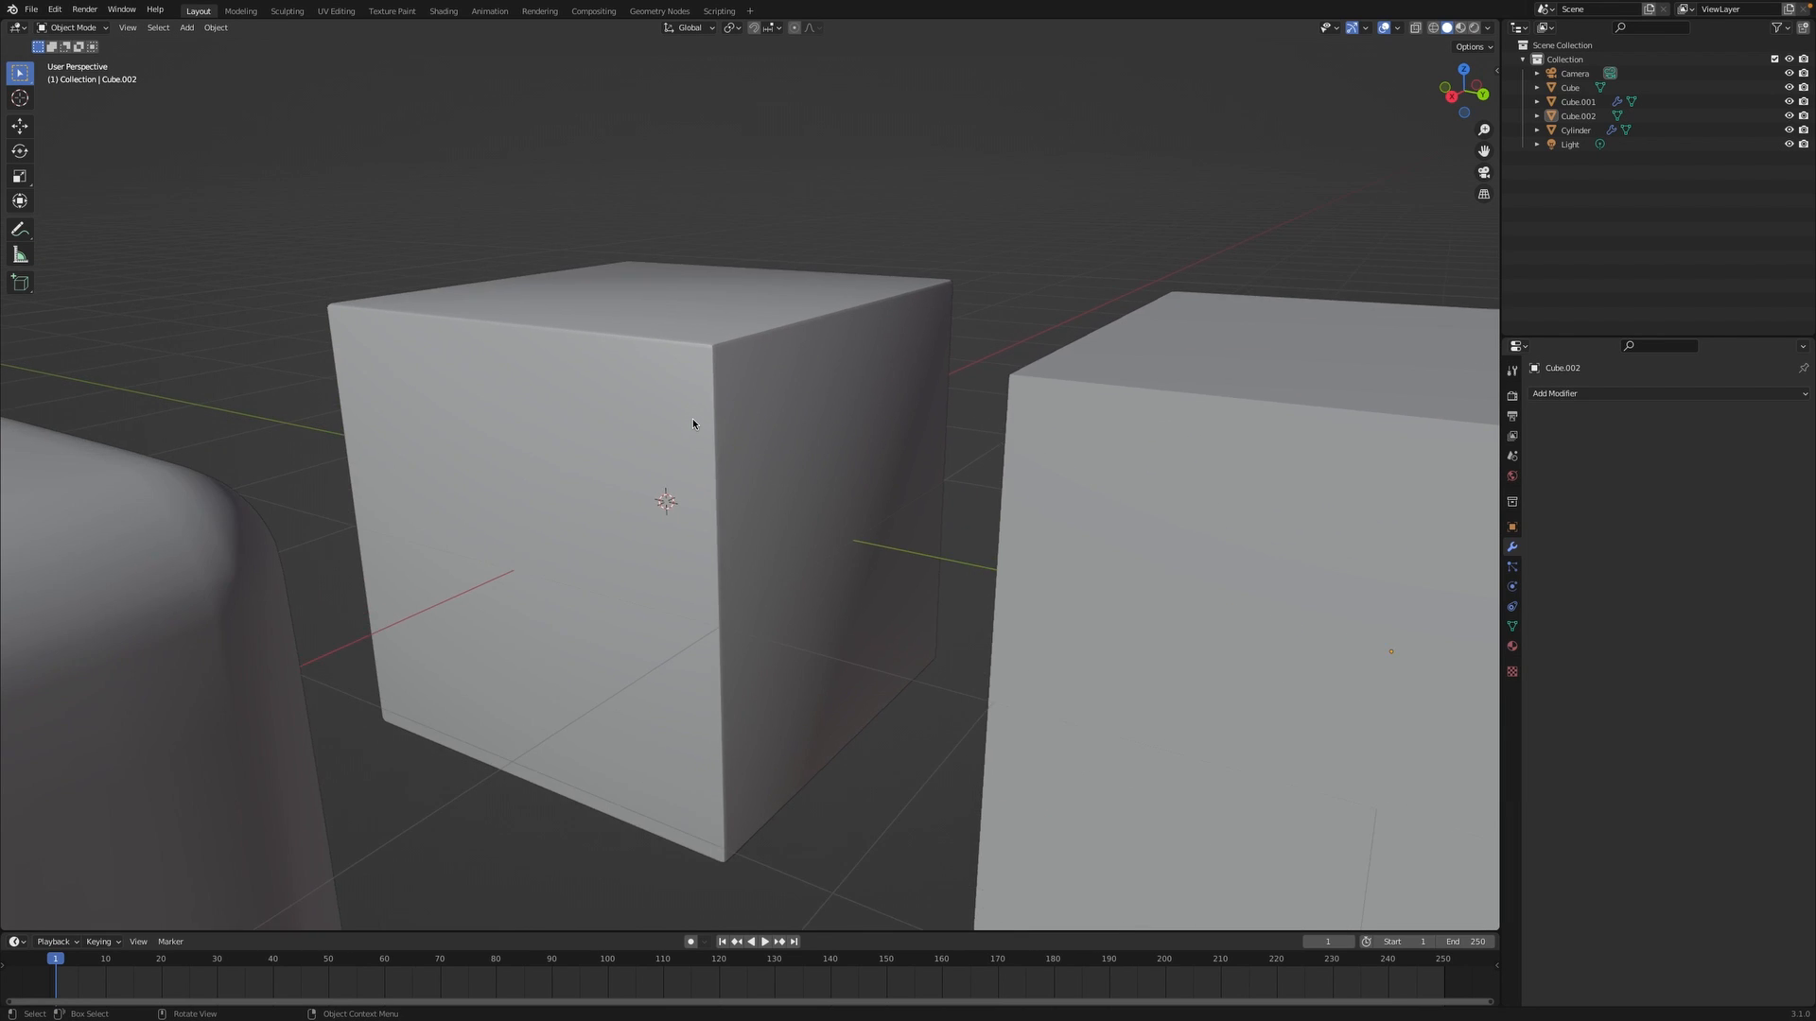
scroll(692, 420, up, 1)
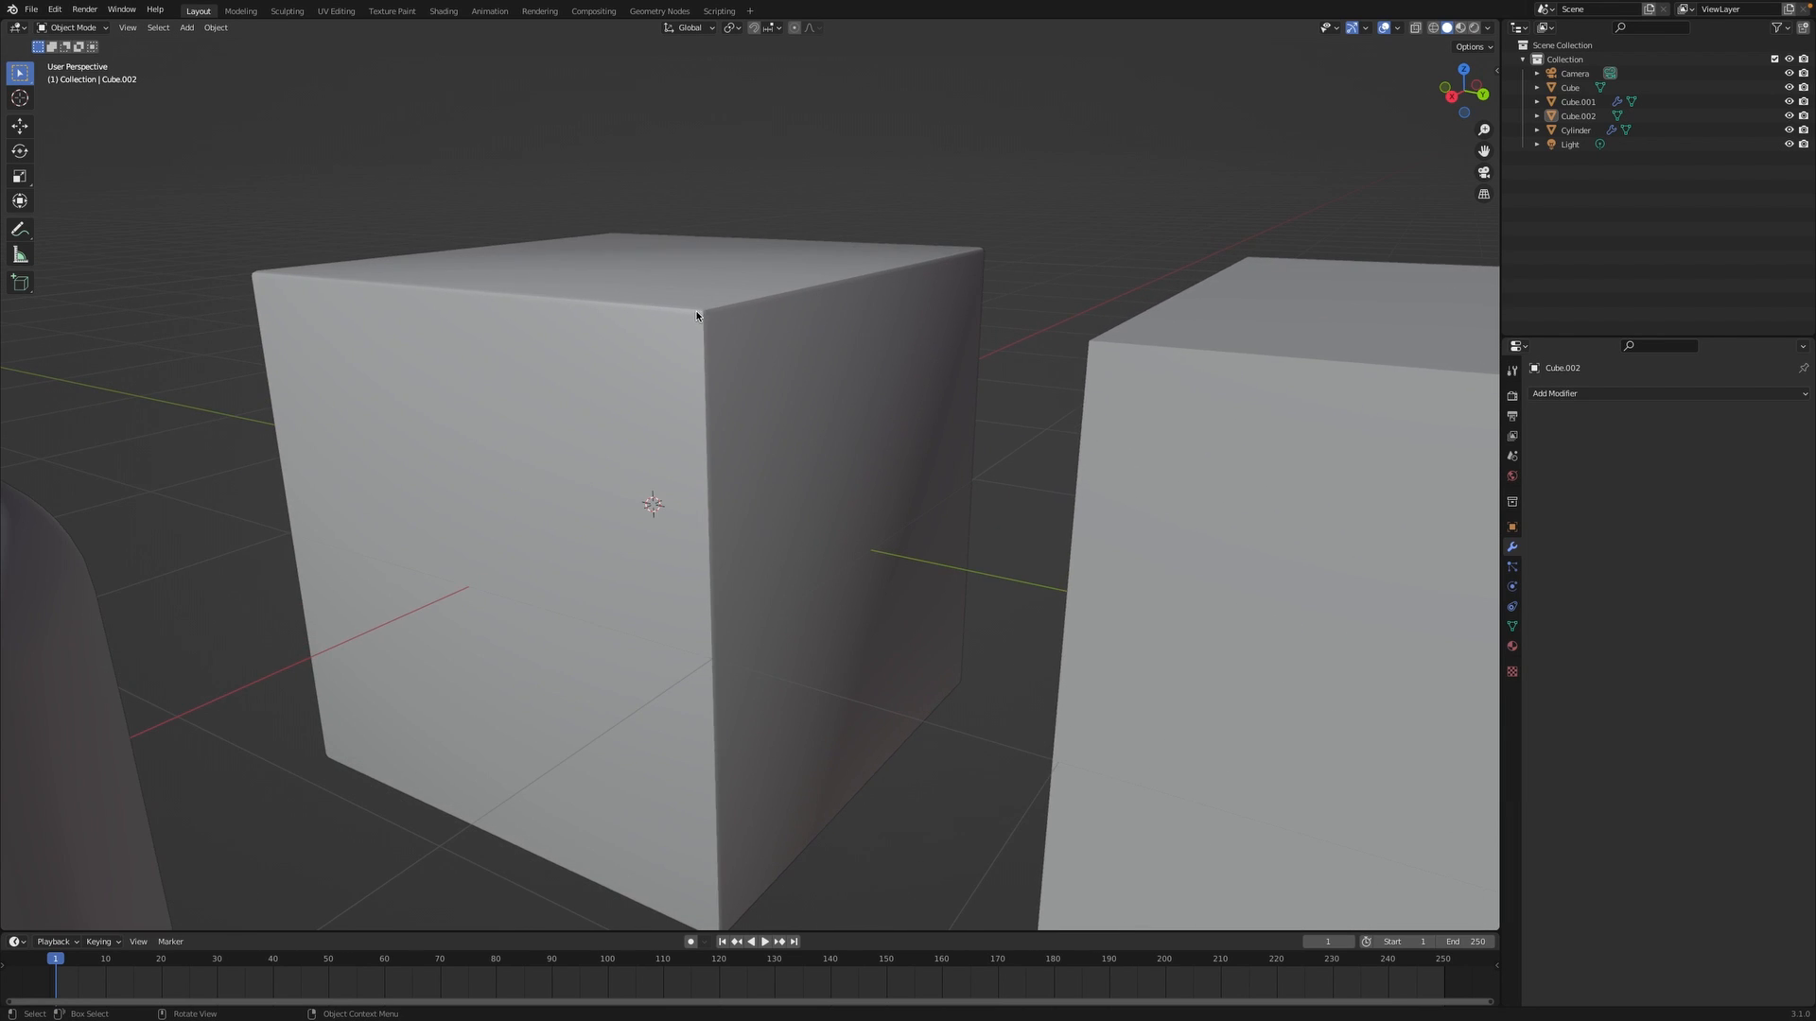
shift+middle_drag(871, 458, 767, 449)
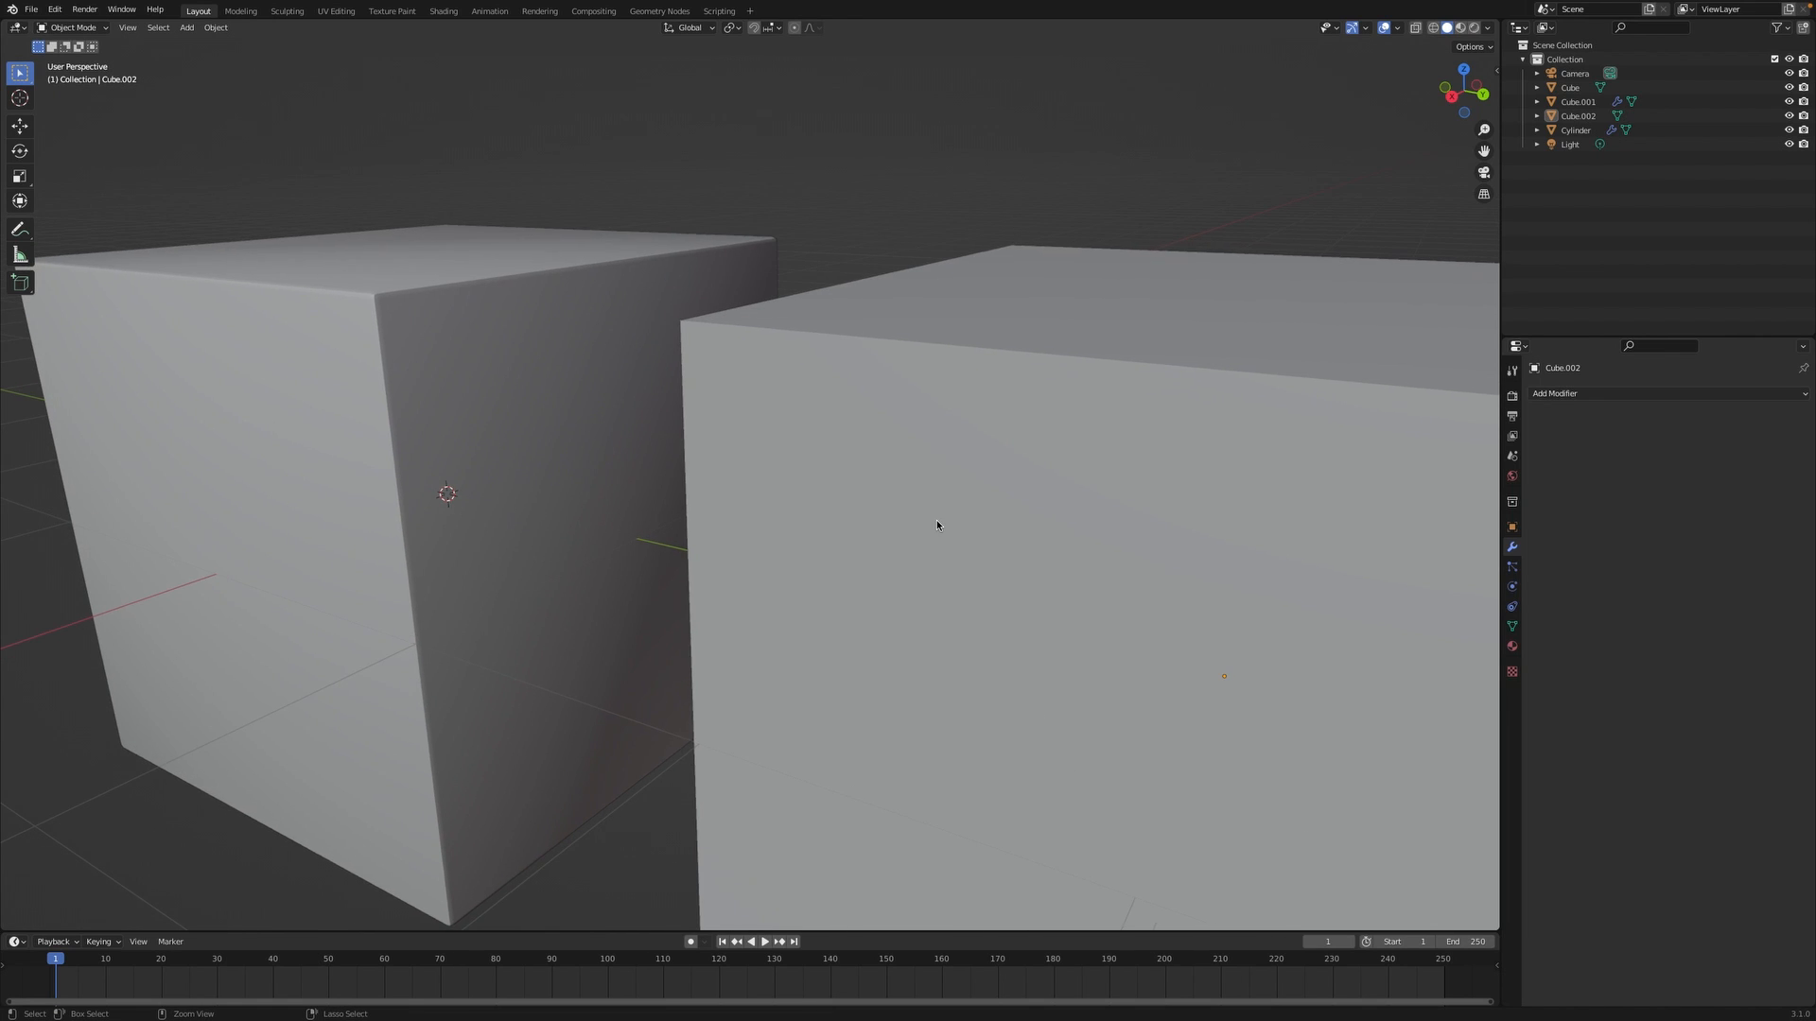
ctrl+scroll(936, 521, up, 4)
ctrl+scroll(936, 521, down, 5)
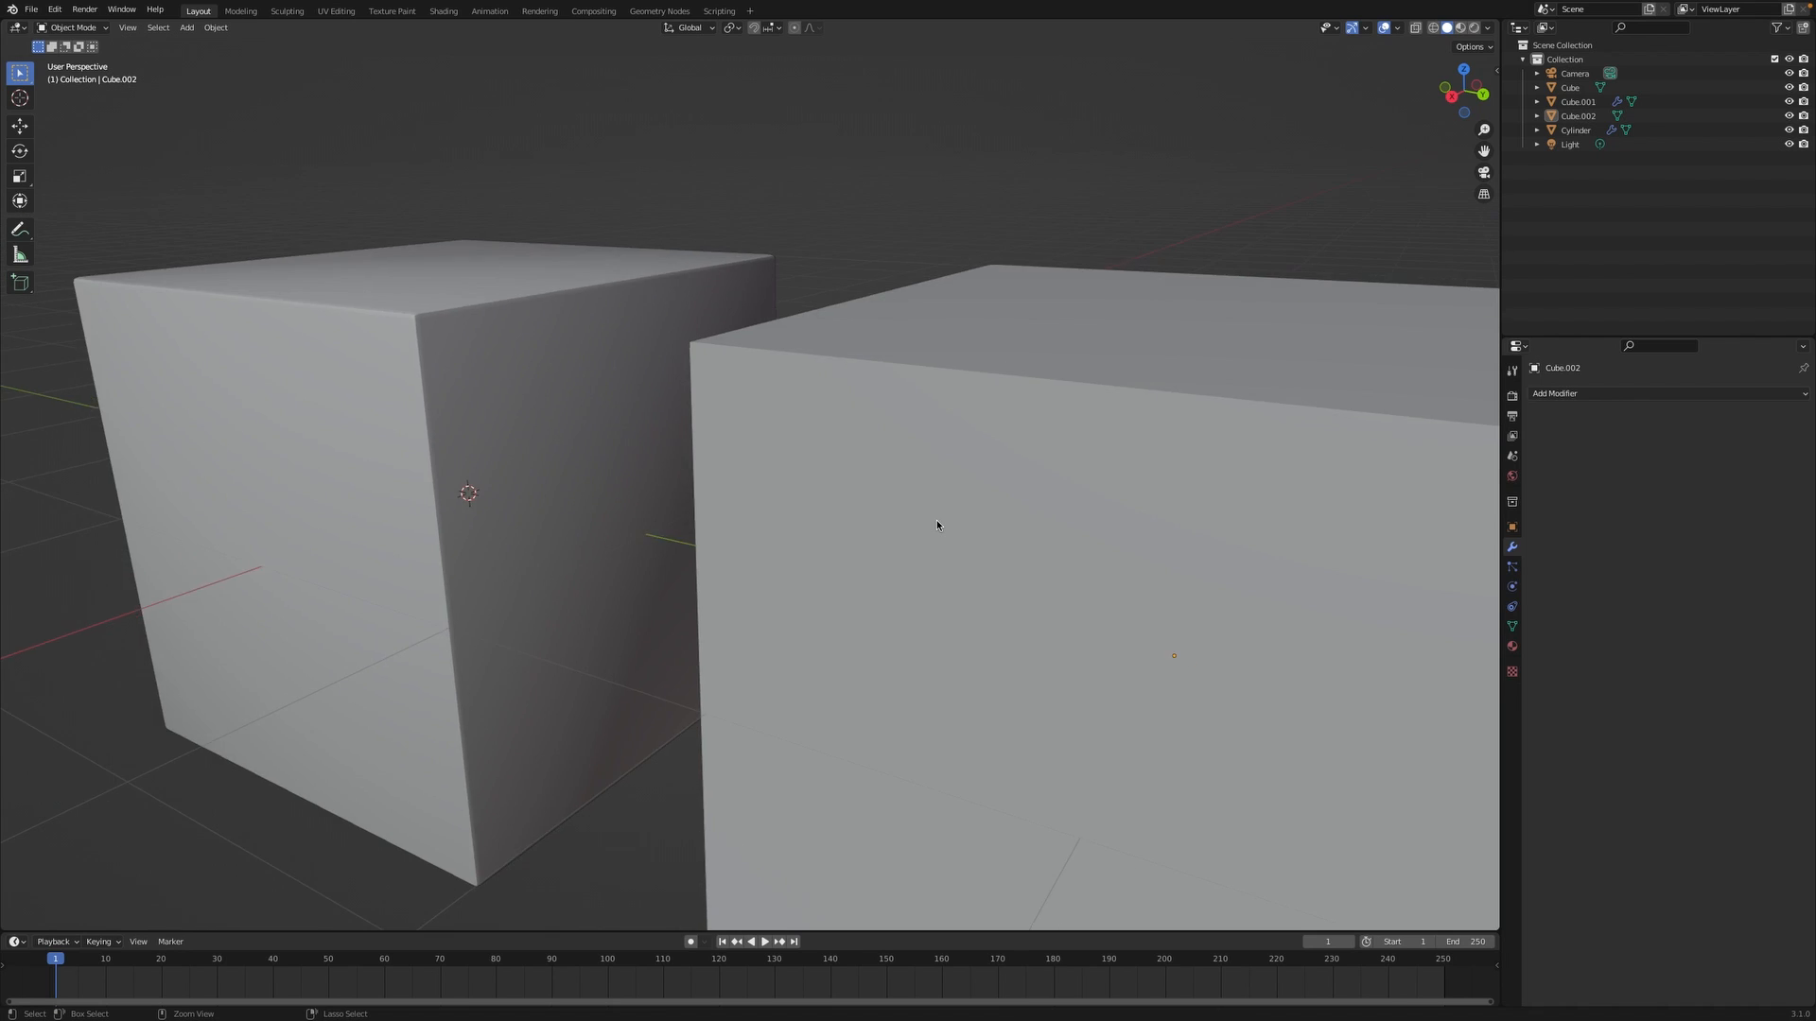
scroll(936, 525, down, 6)
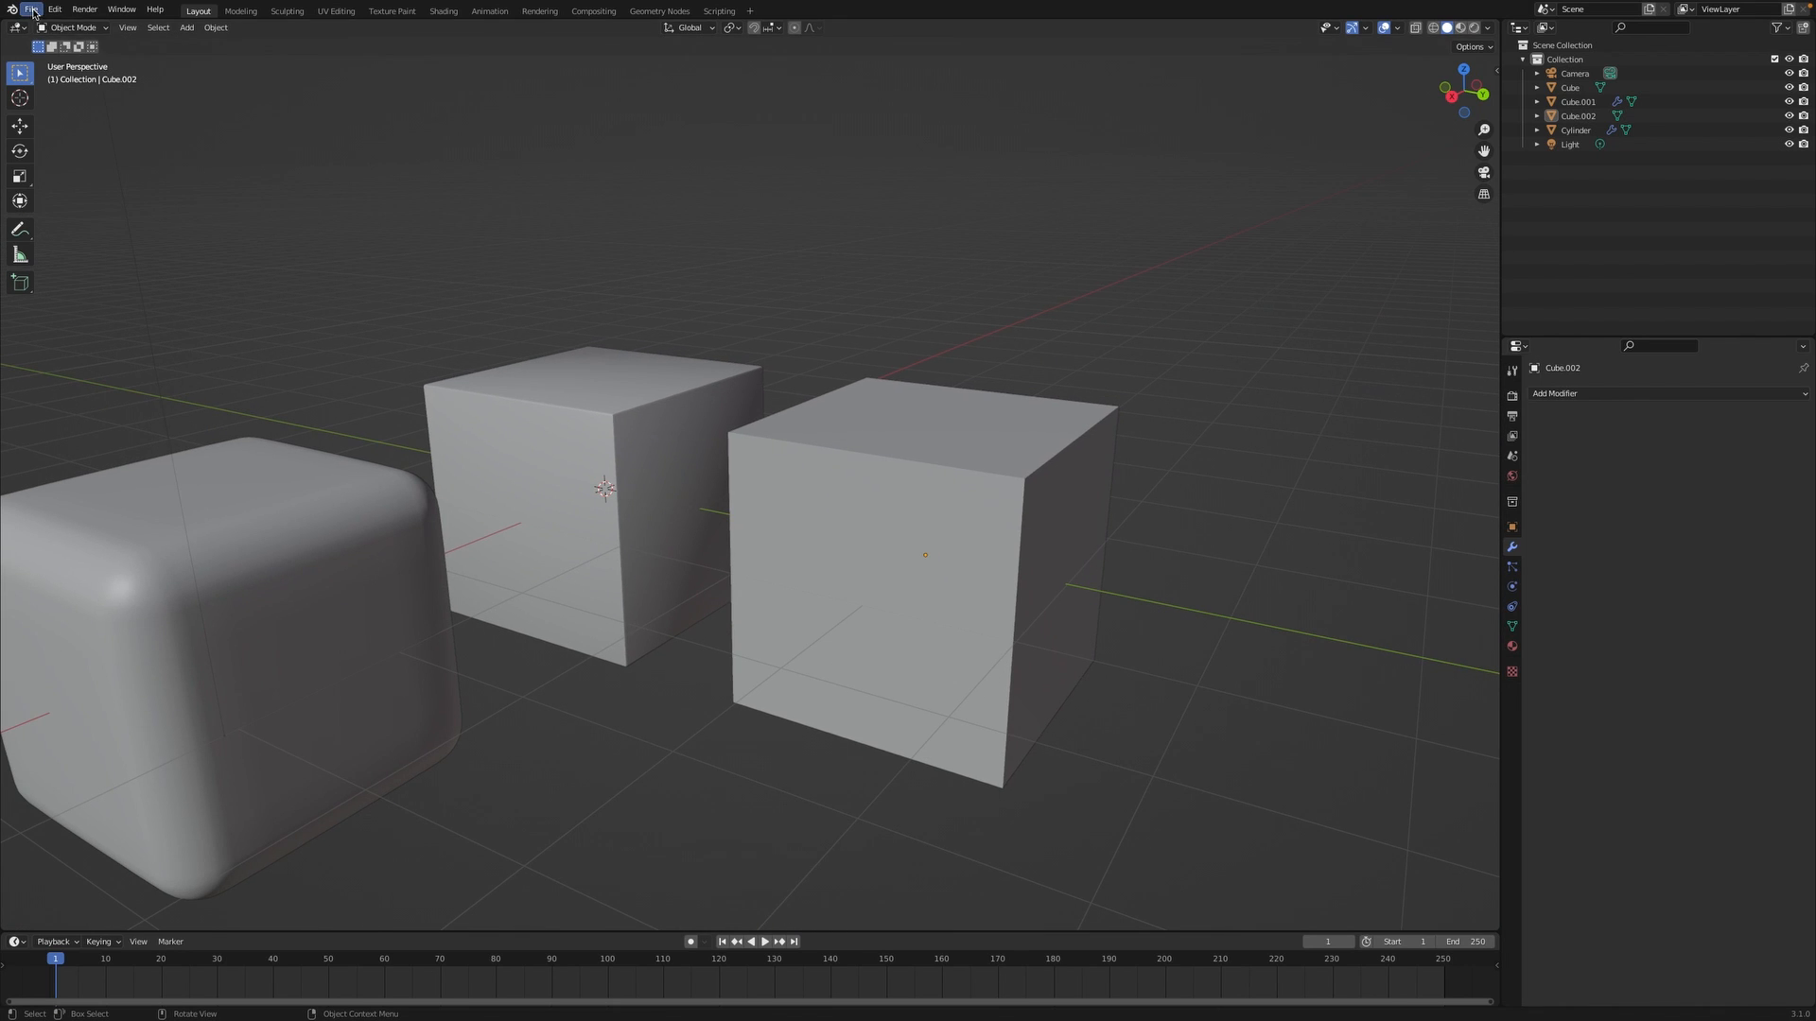
Start a new default scene without saving the changes to the current file.
click(33, 9)
mouse_move(52, 29)
click(180, 28)
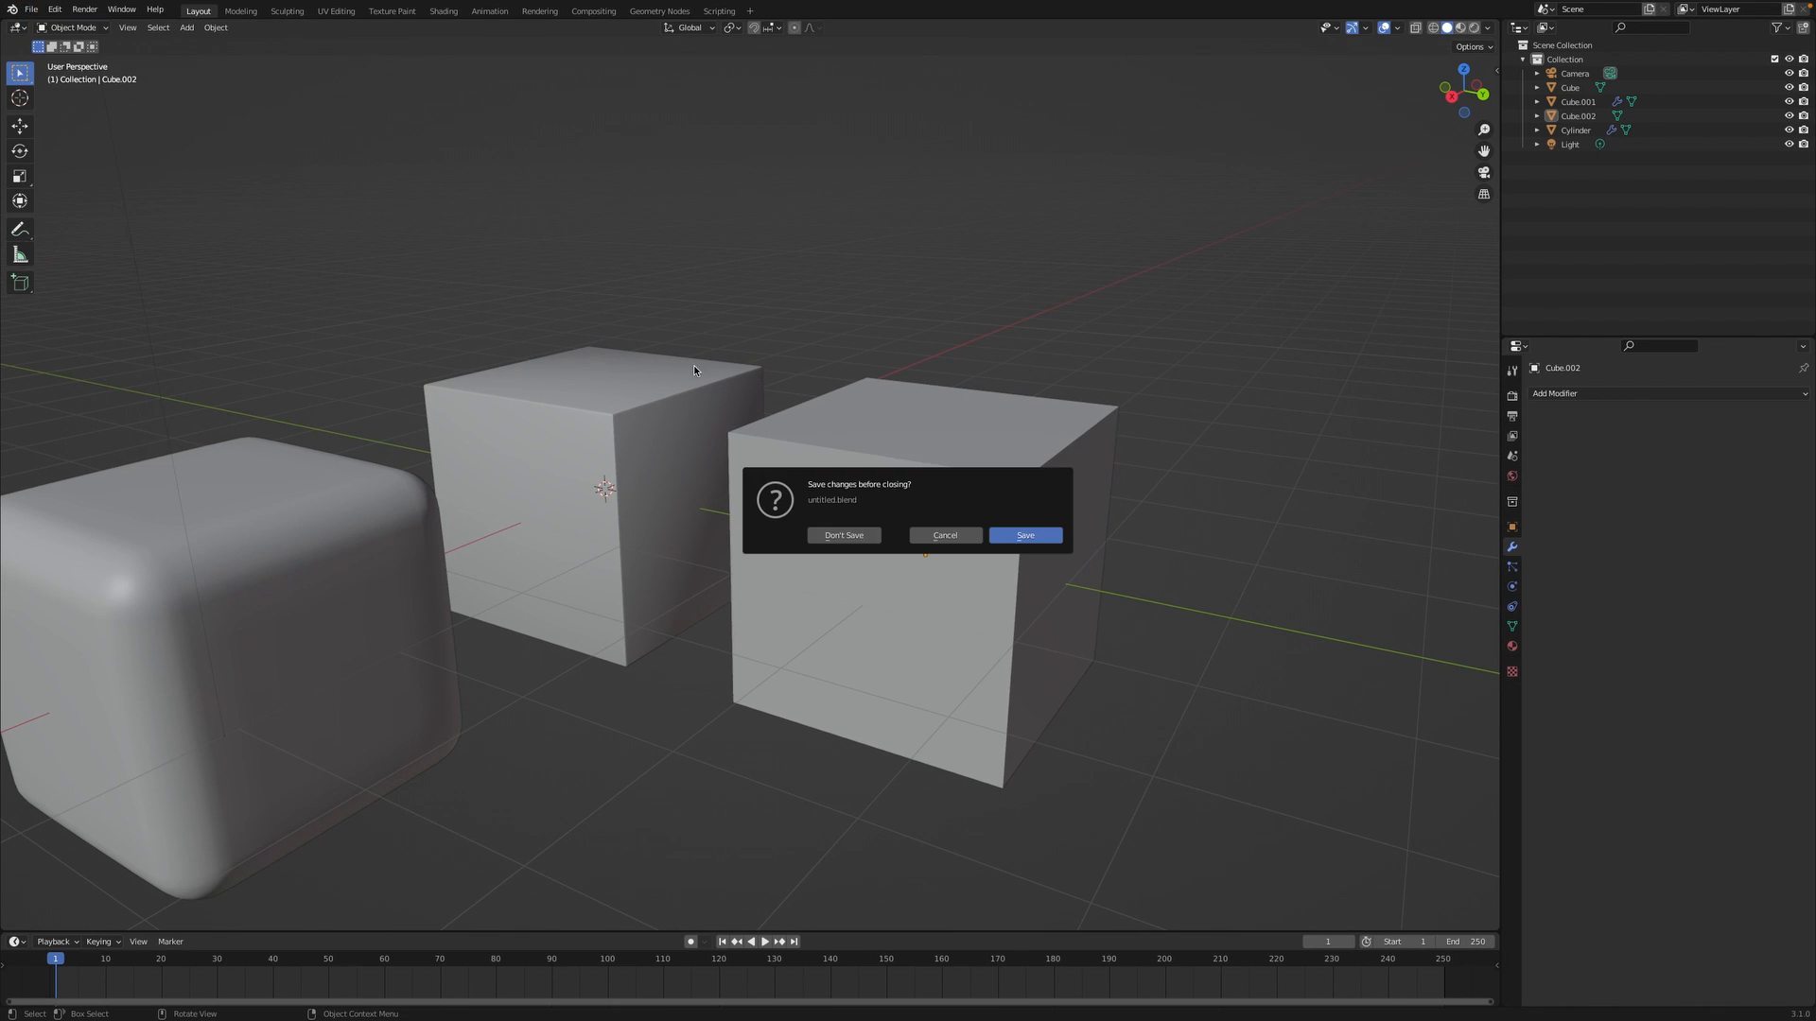
click(832, 536)
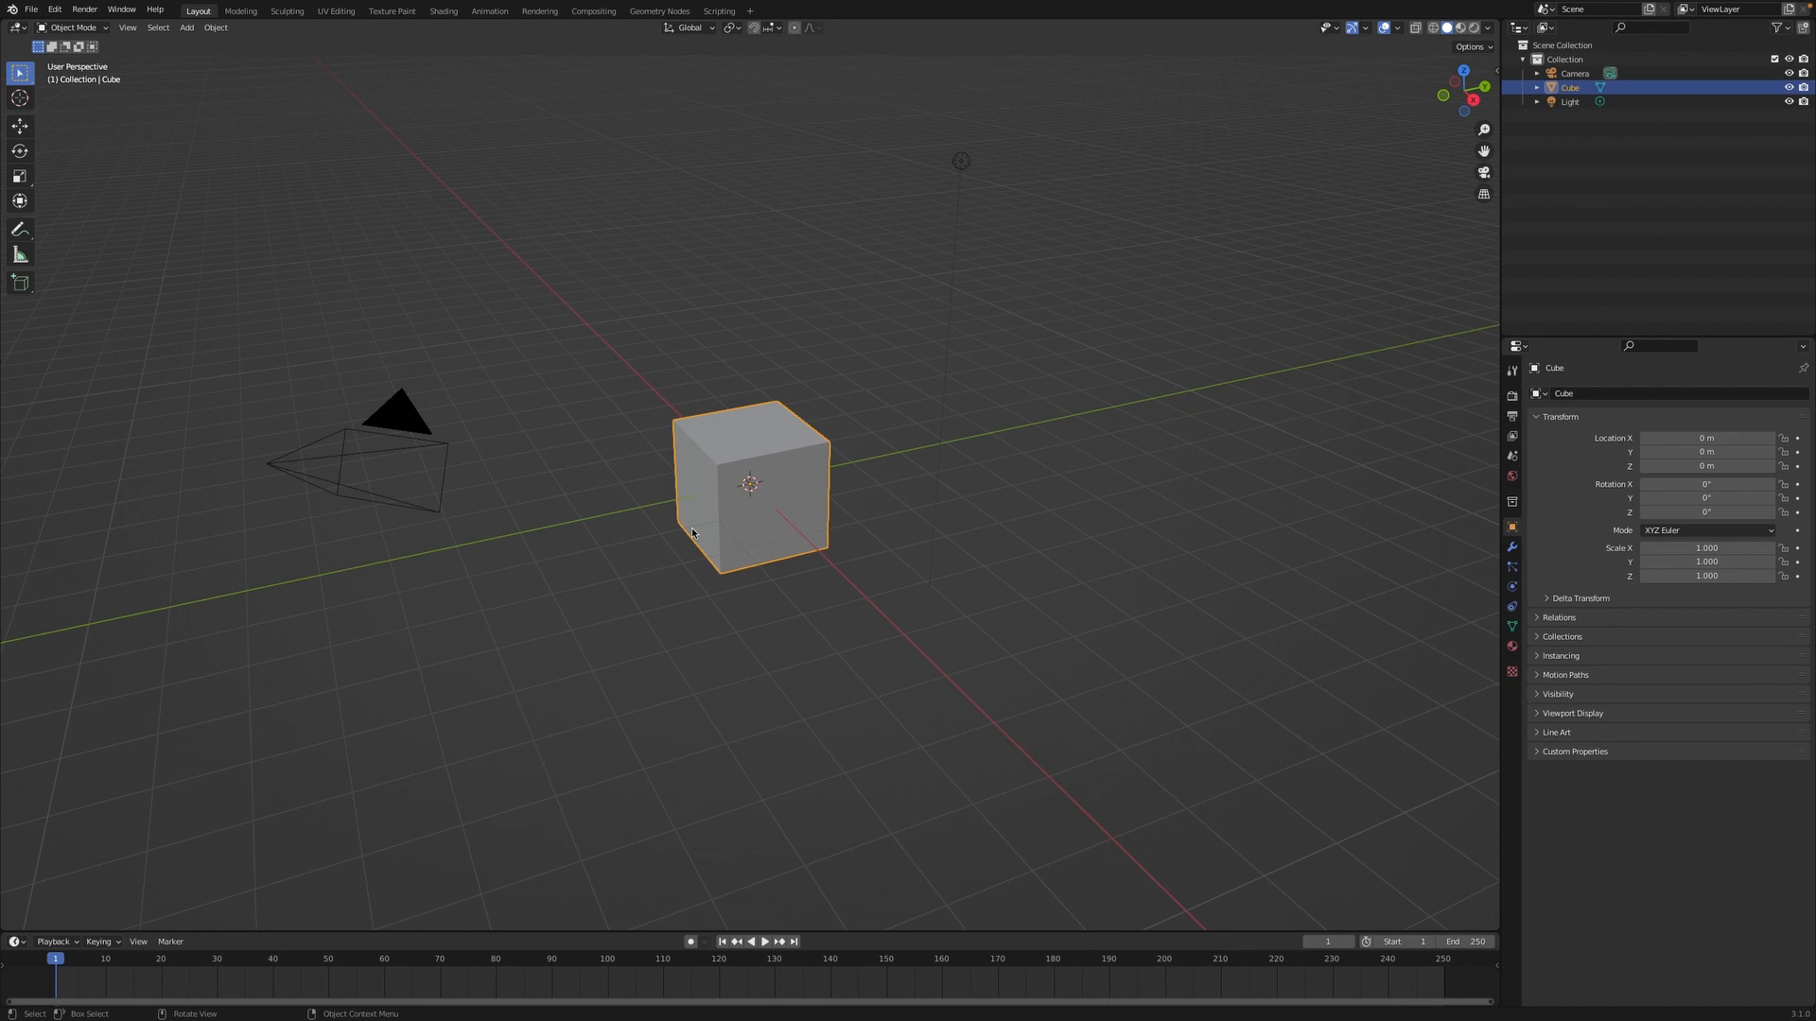
Switch the default cube to Edit Mode.
scroll(807, 441, up, 7)
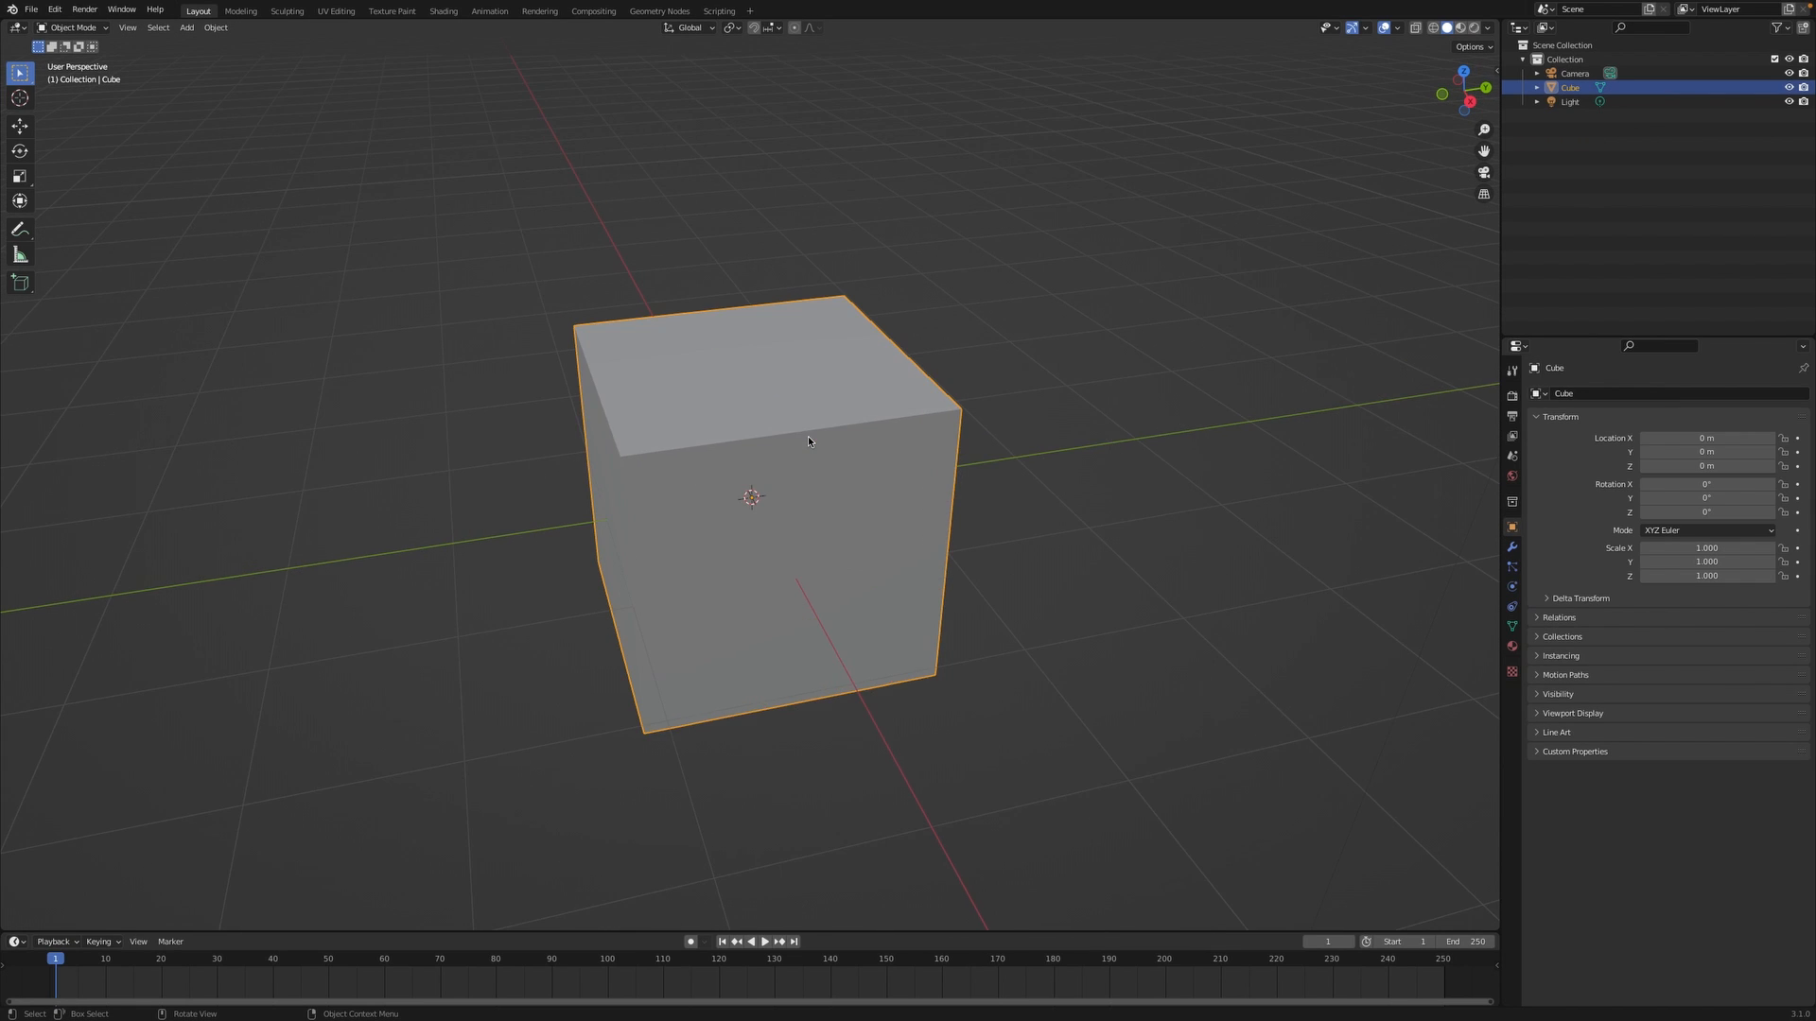
scroll(809, 441, left, 5)
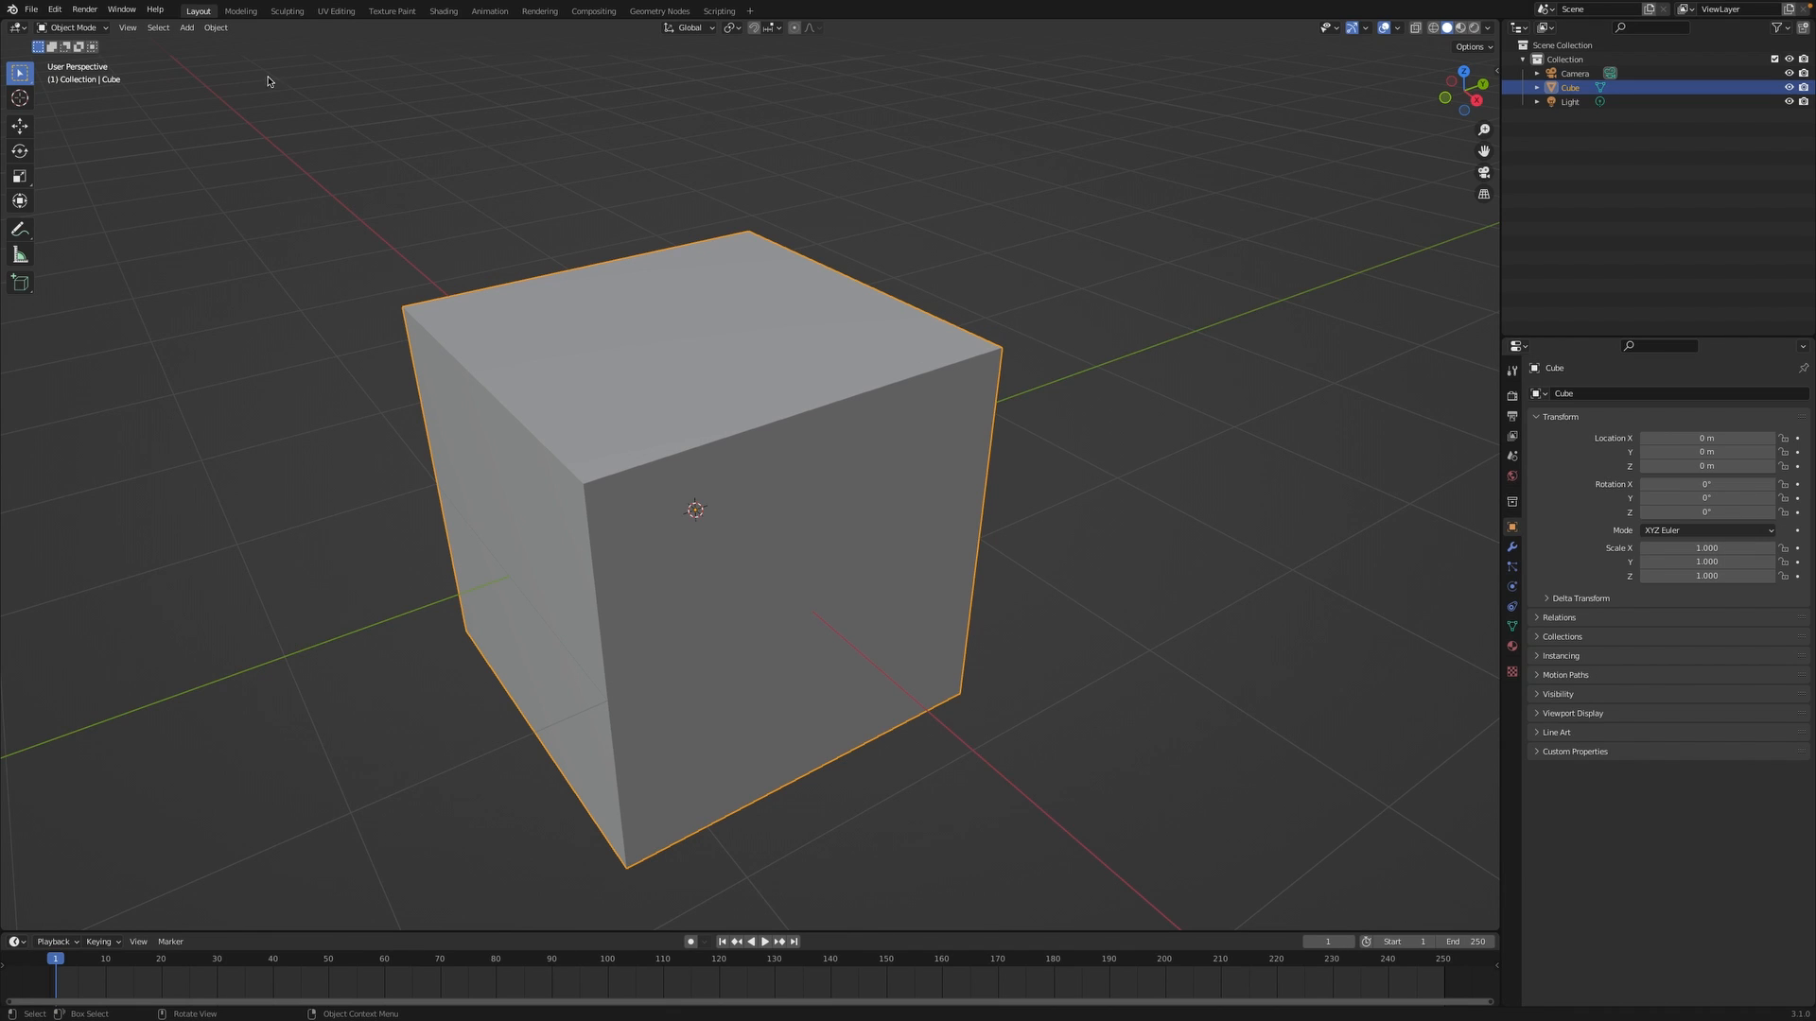
click(72, 27)
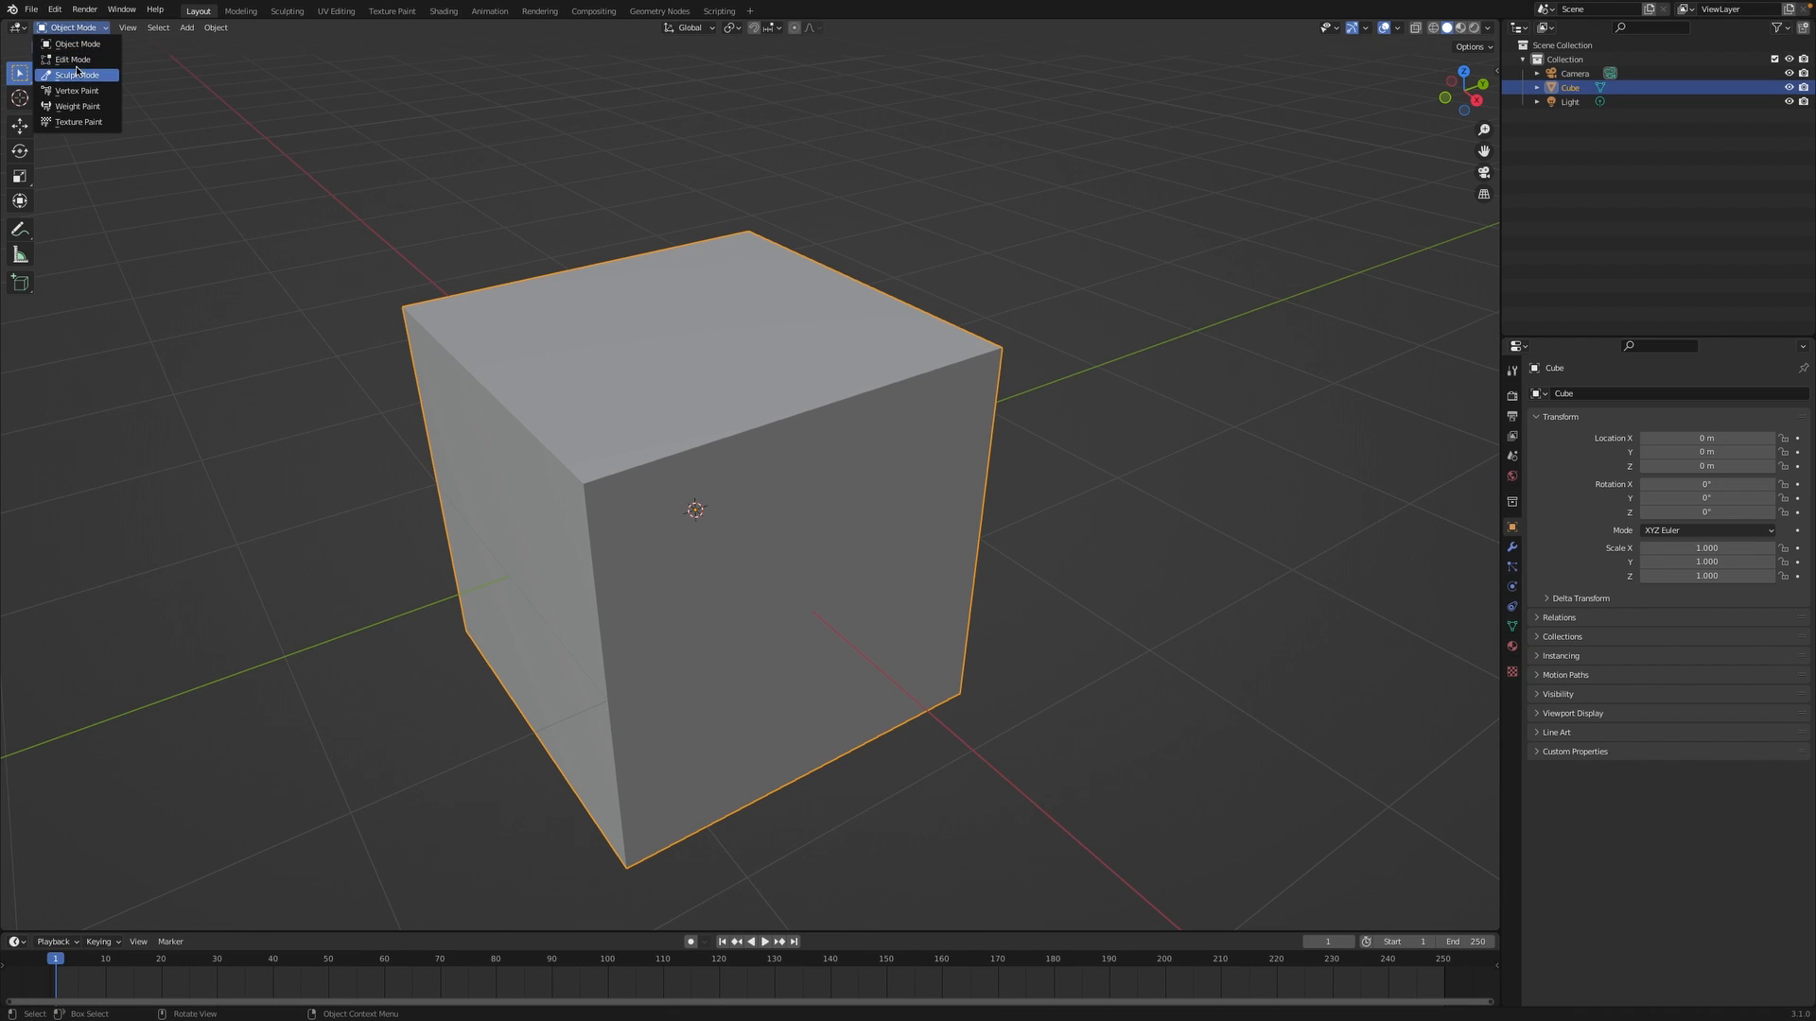
click(74, 59)
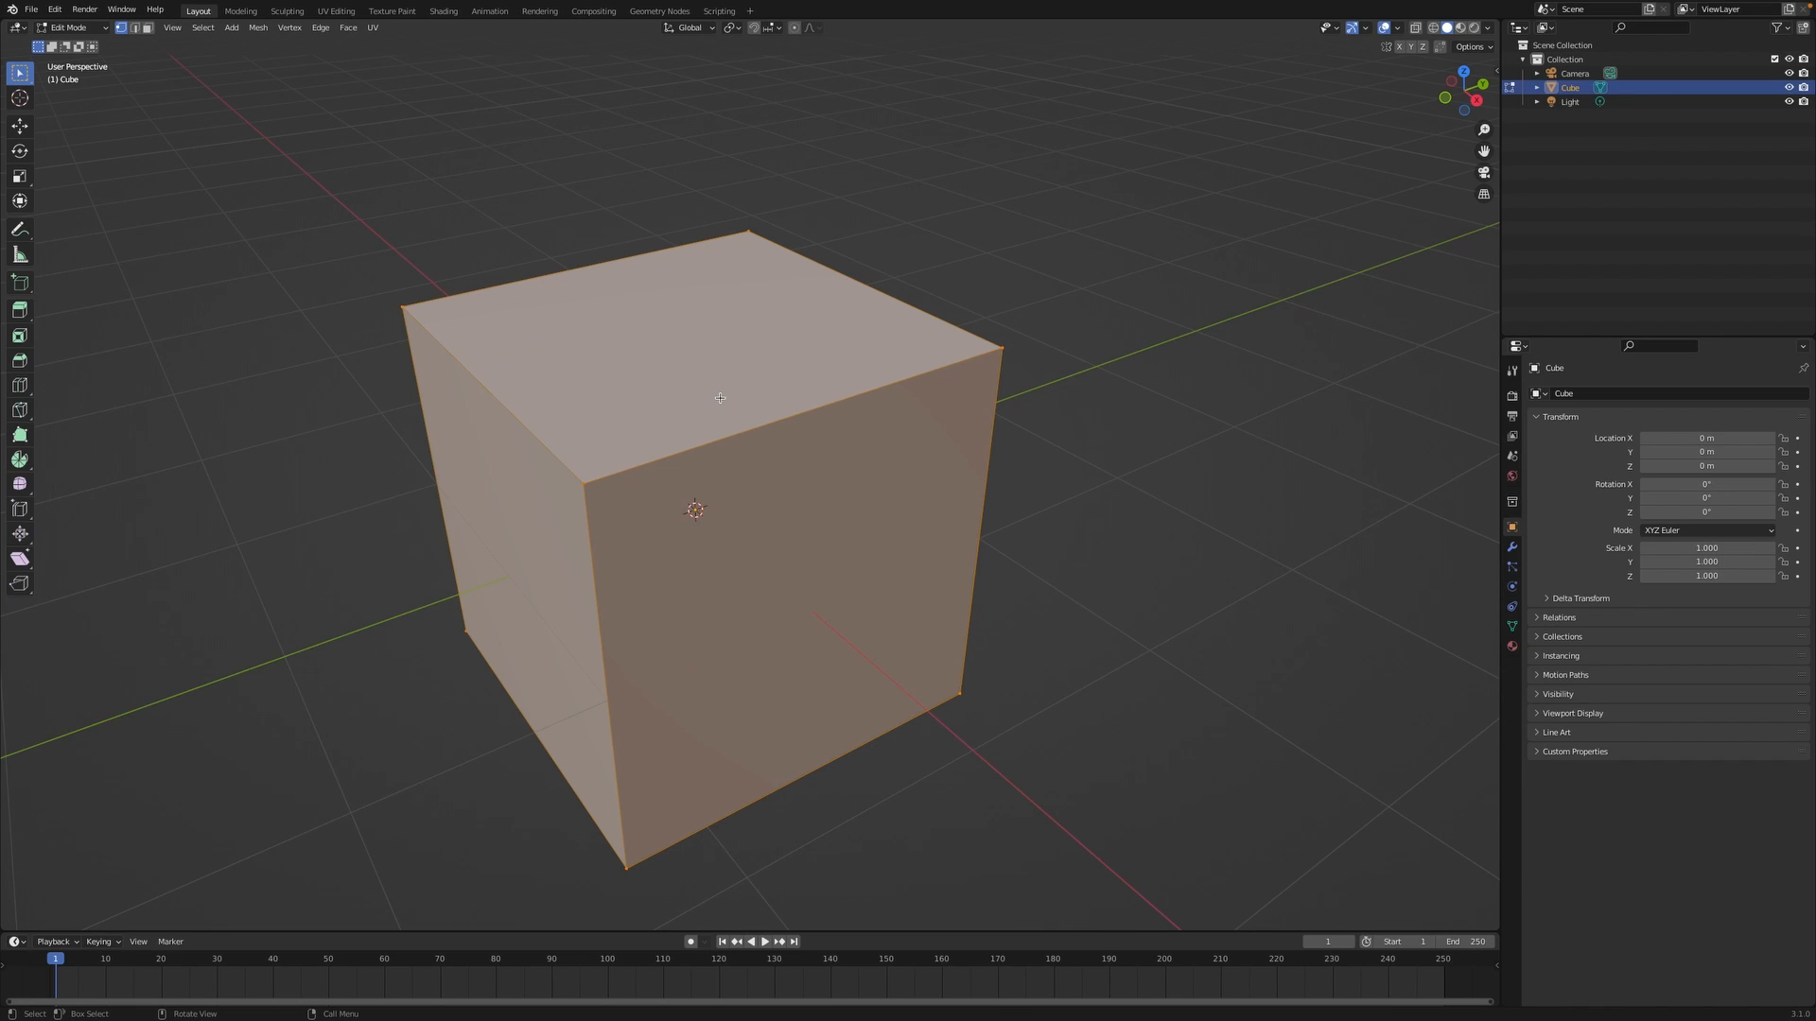
key(Tab)
key(Tab)
Bevel all edges of the cube with a width of about 0.4 m and 6 segments.
key(ctrl)
key(ctrl+b)
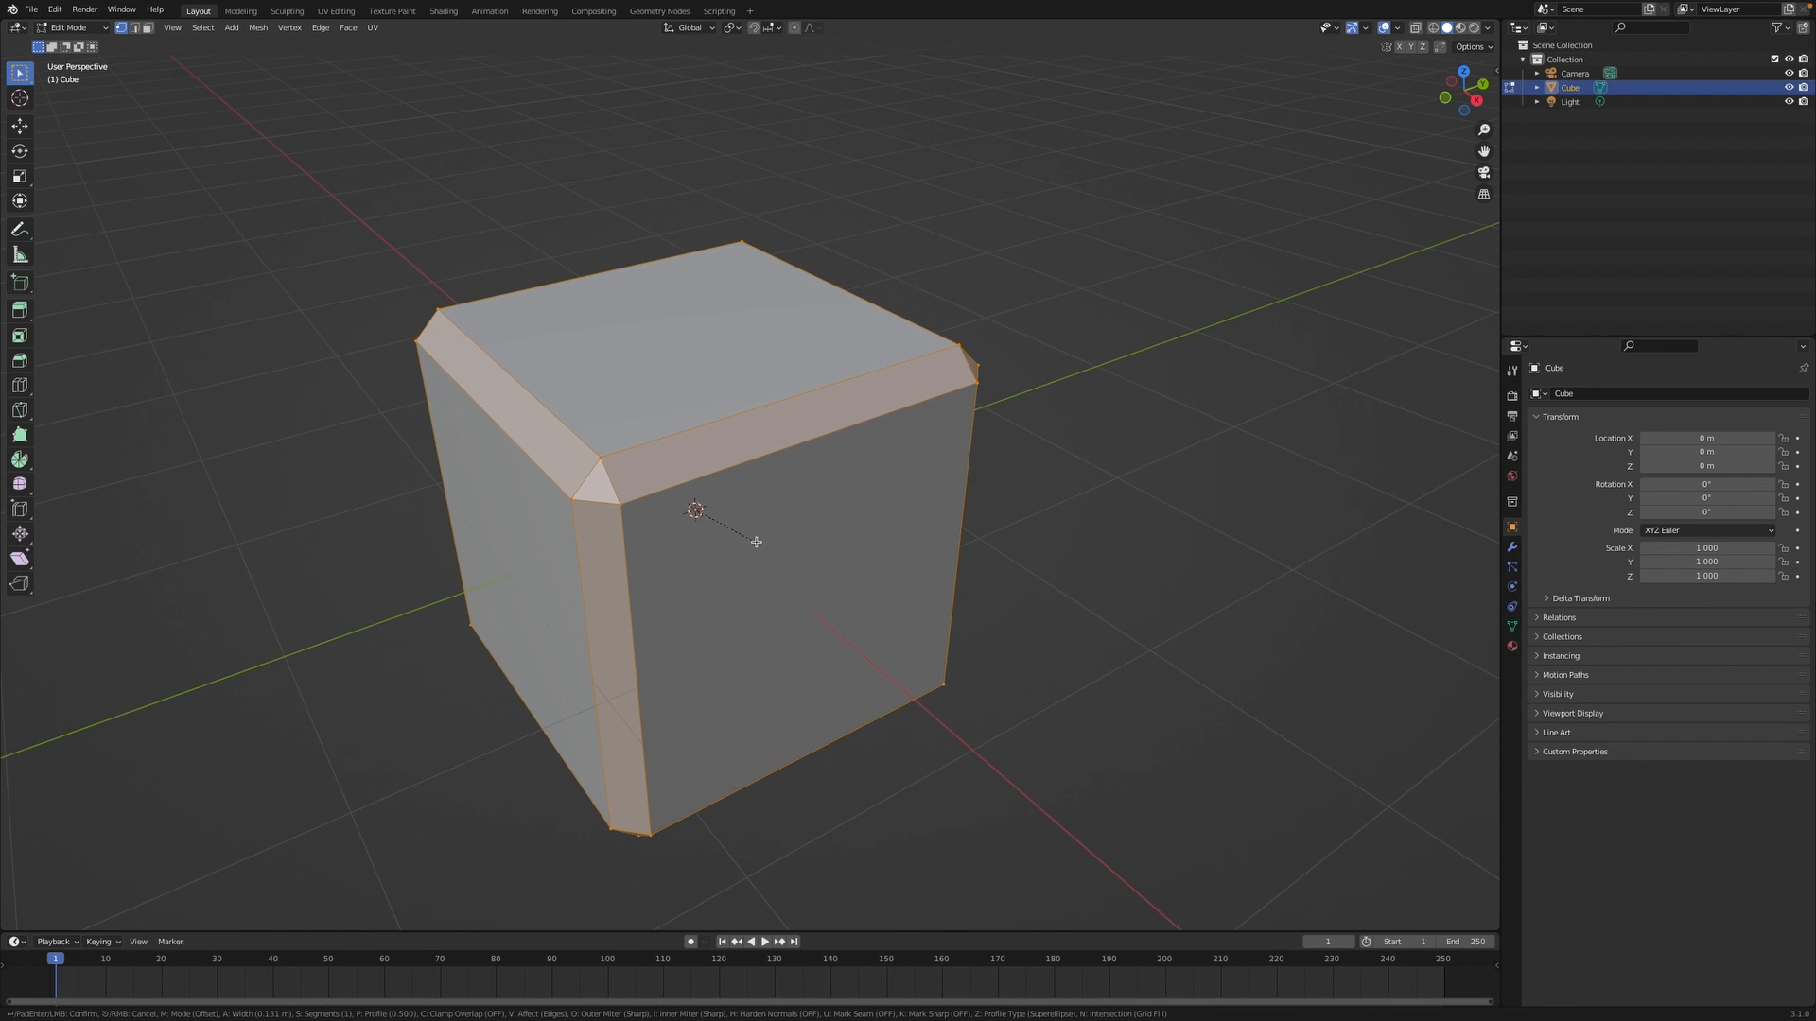
scroll(755, 542, up, 2)
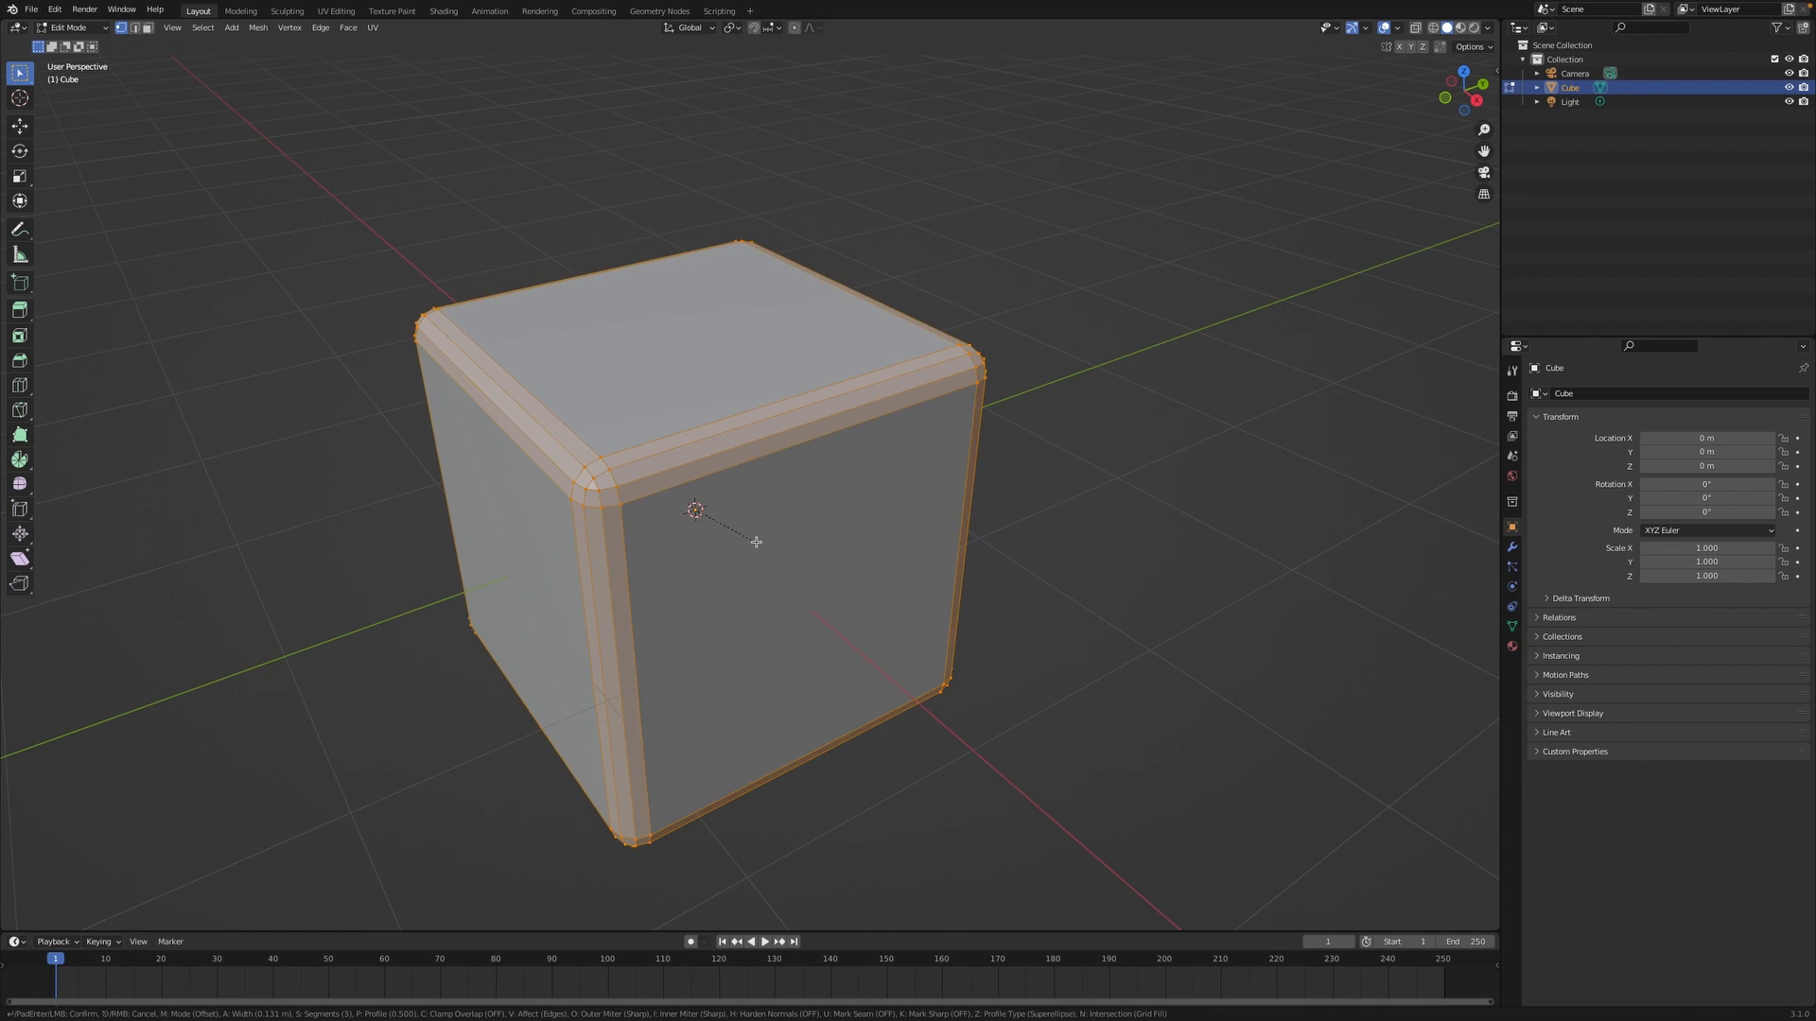
scroll(756, 542, up, 1)
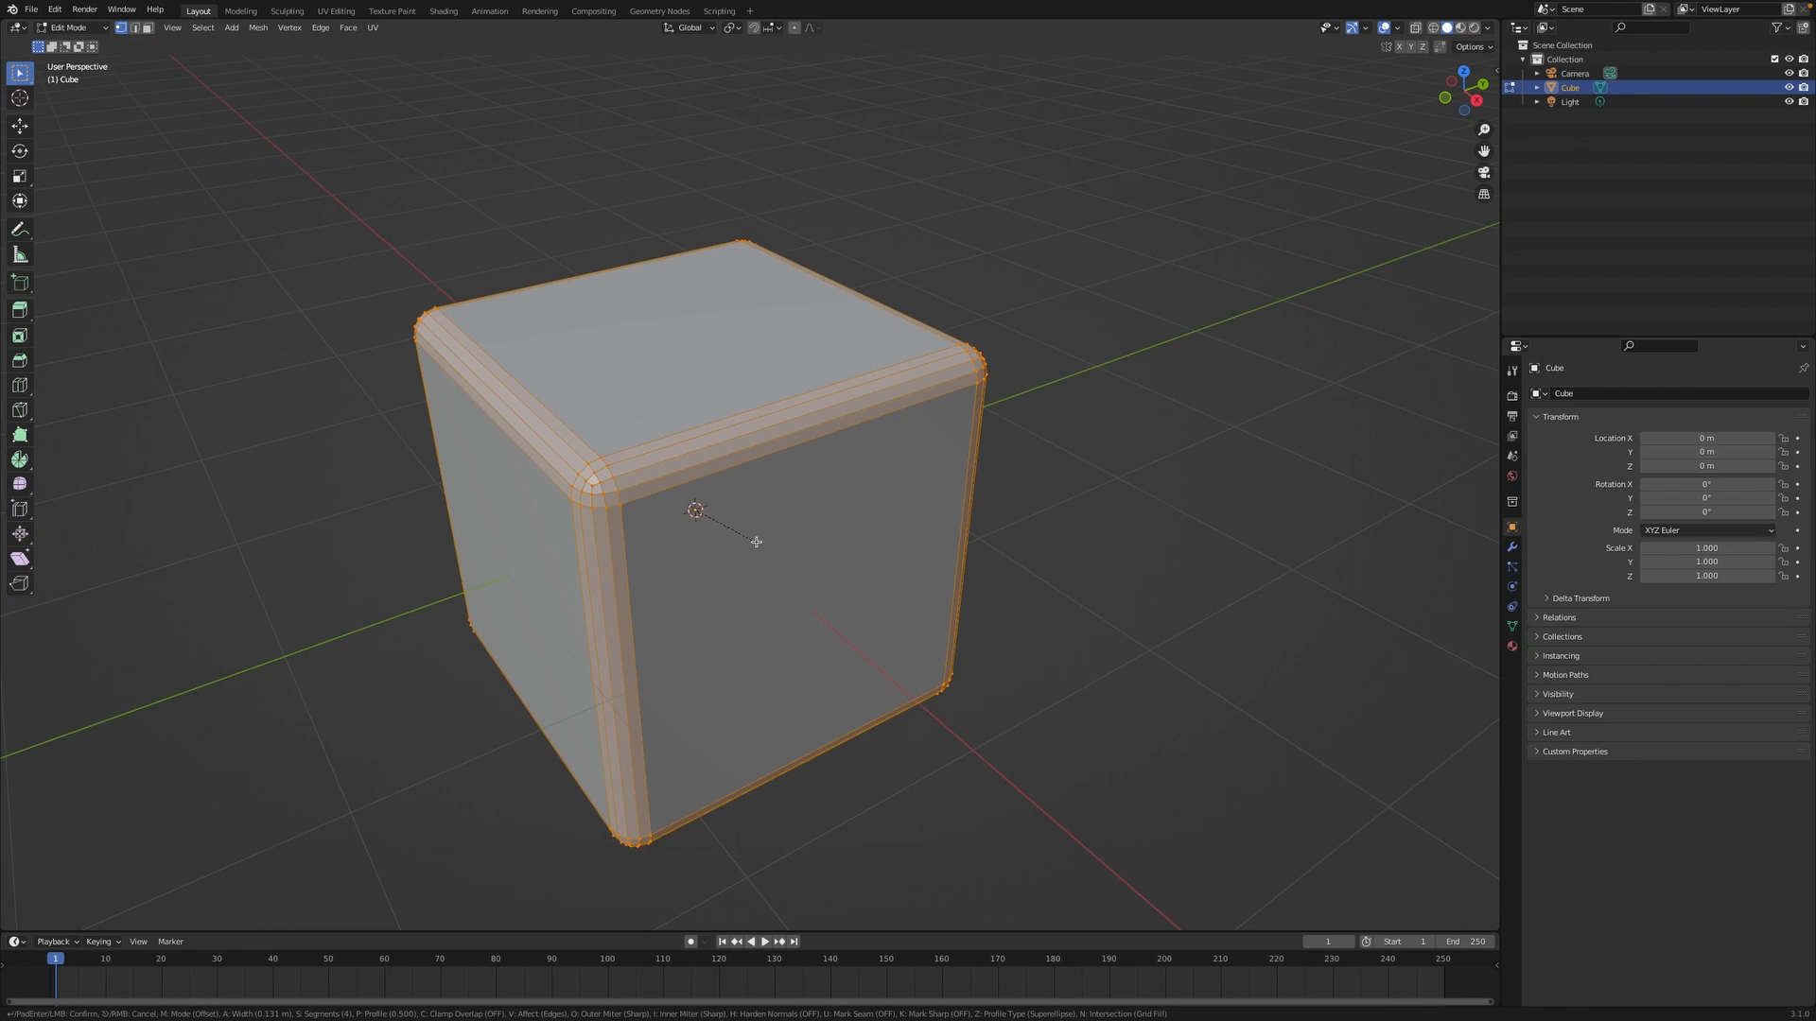
scroll(755, 541, down, 1)
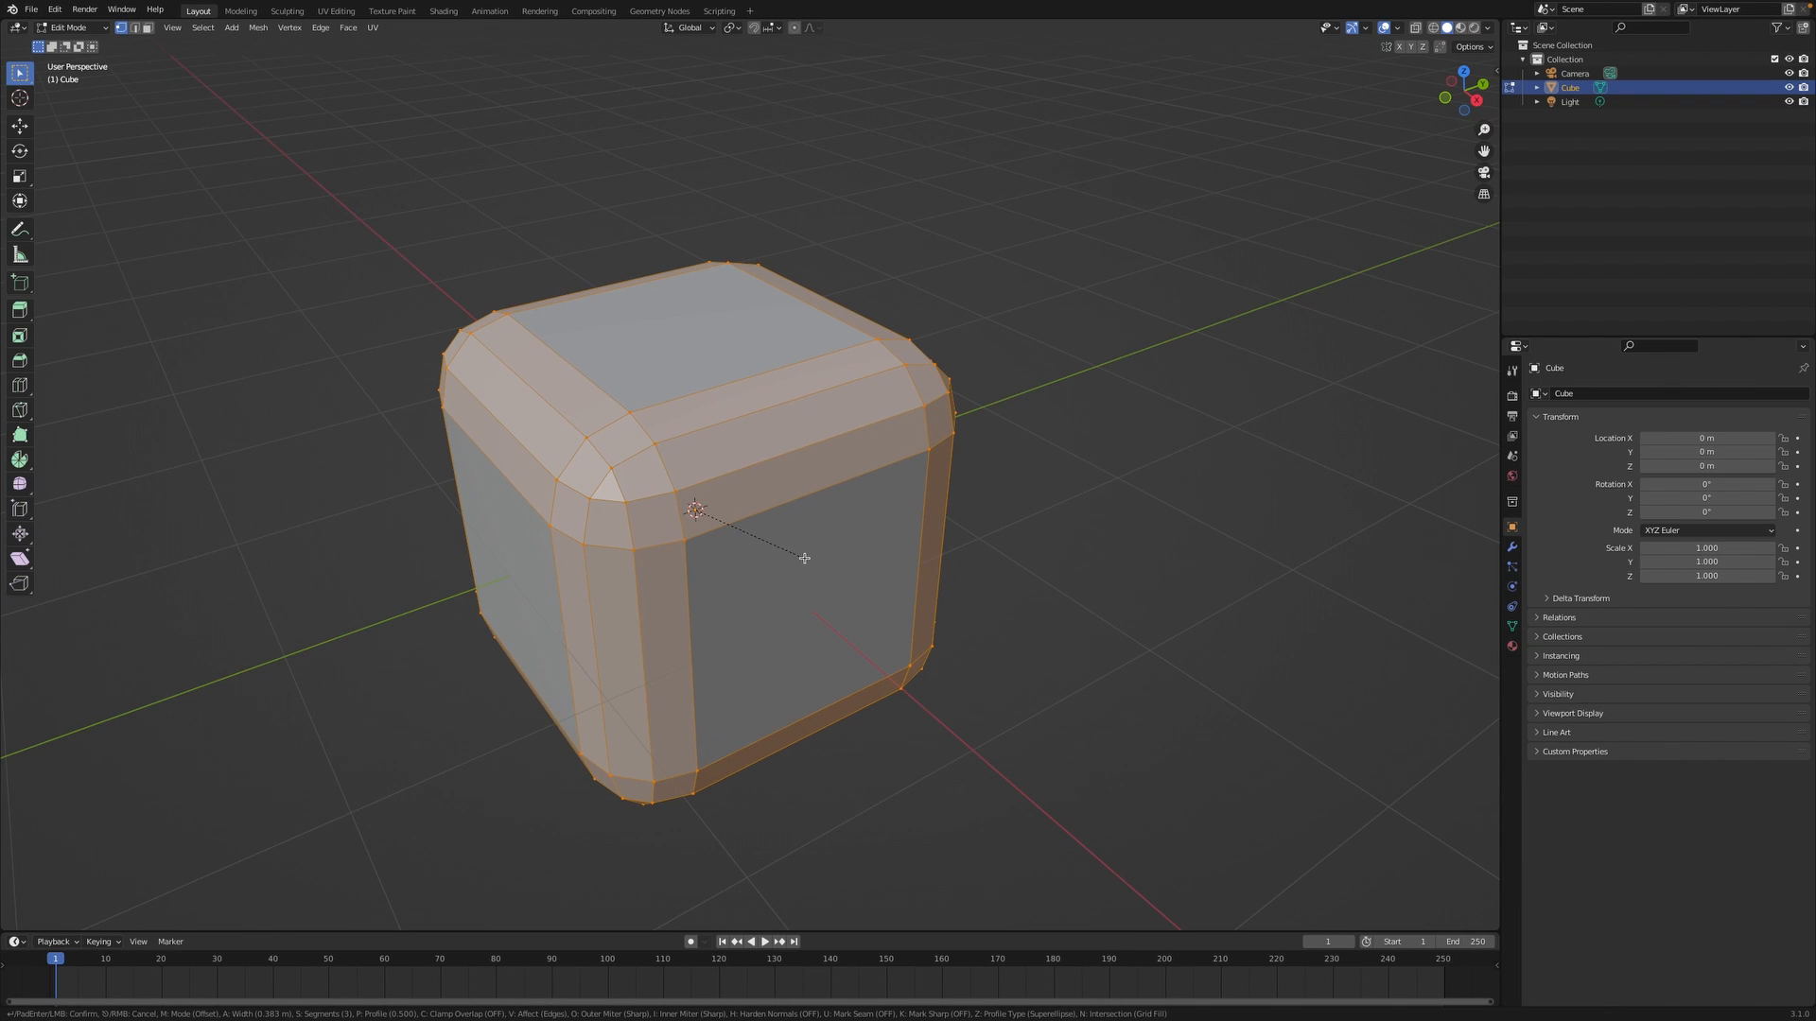
scroll(805, 558, down, 2)
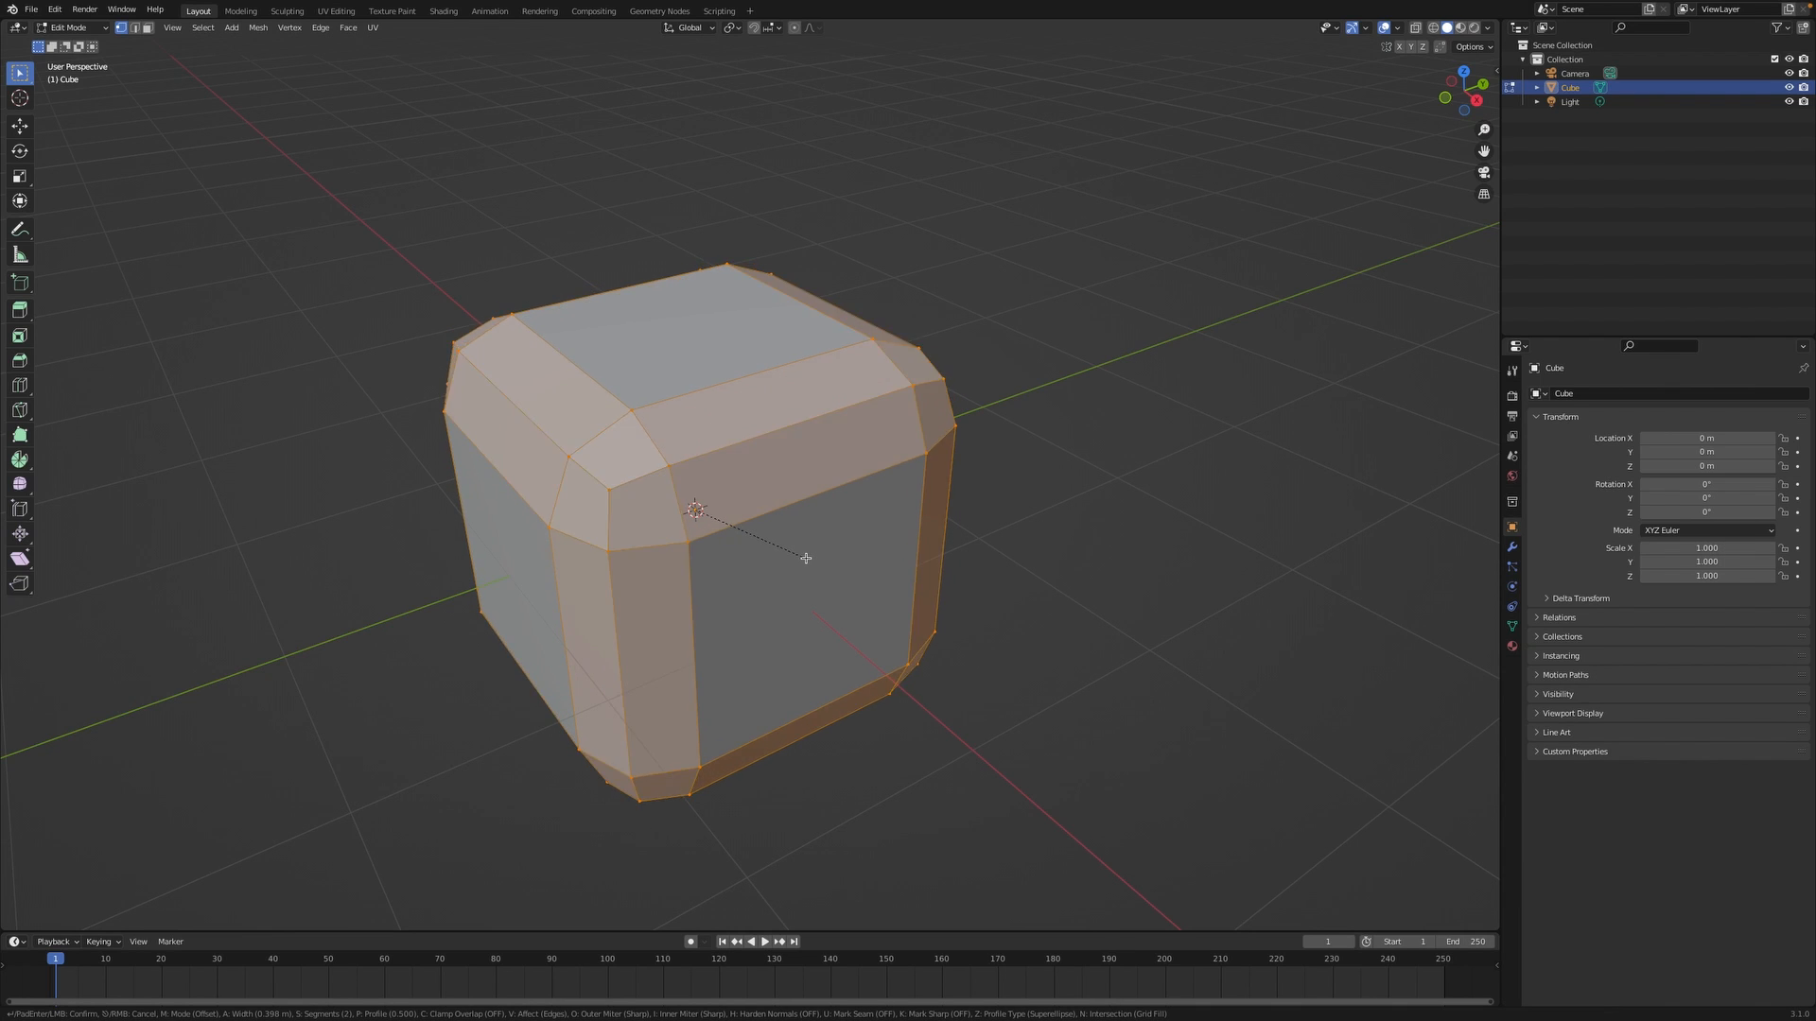
scroll(806, 558, up, 1)
scroll(806, 557, up, 1)
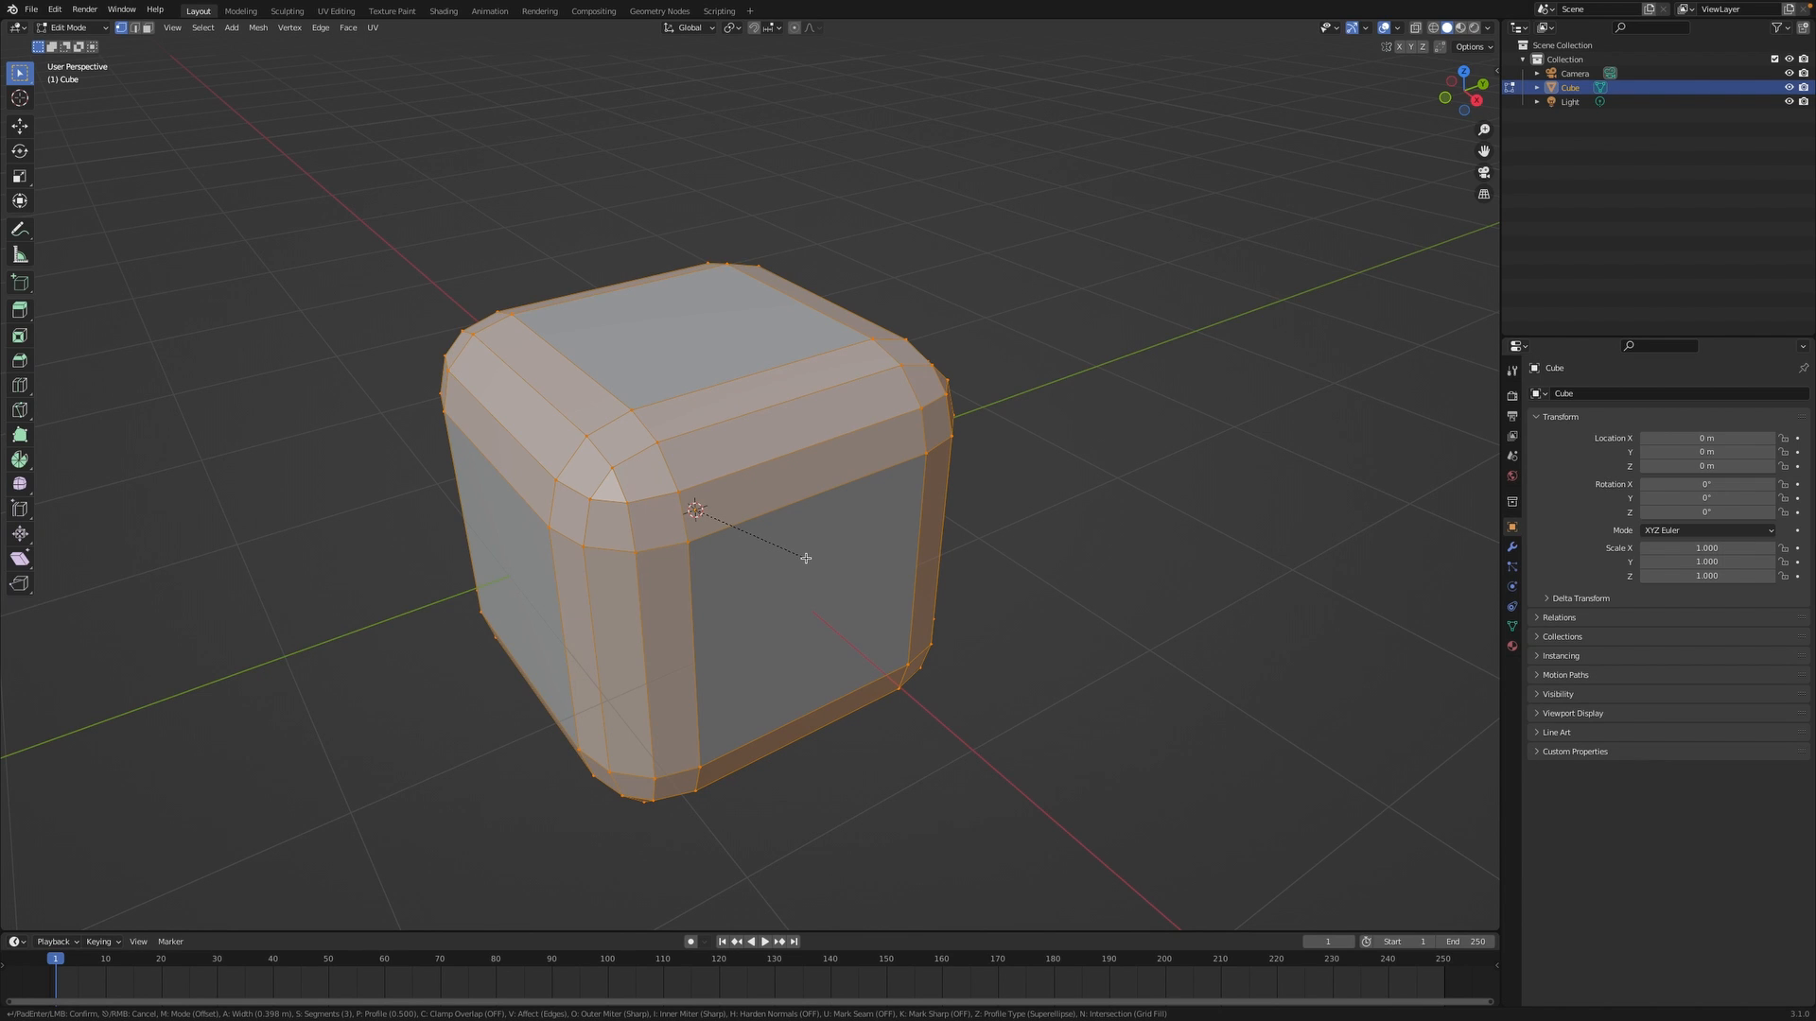
scroll(806, 557, up, 3)
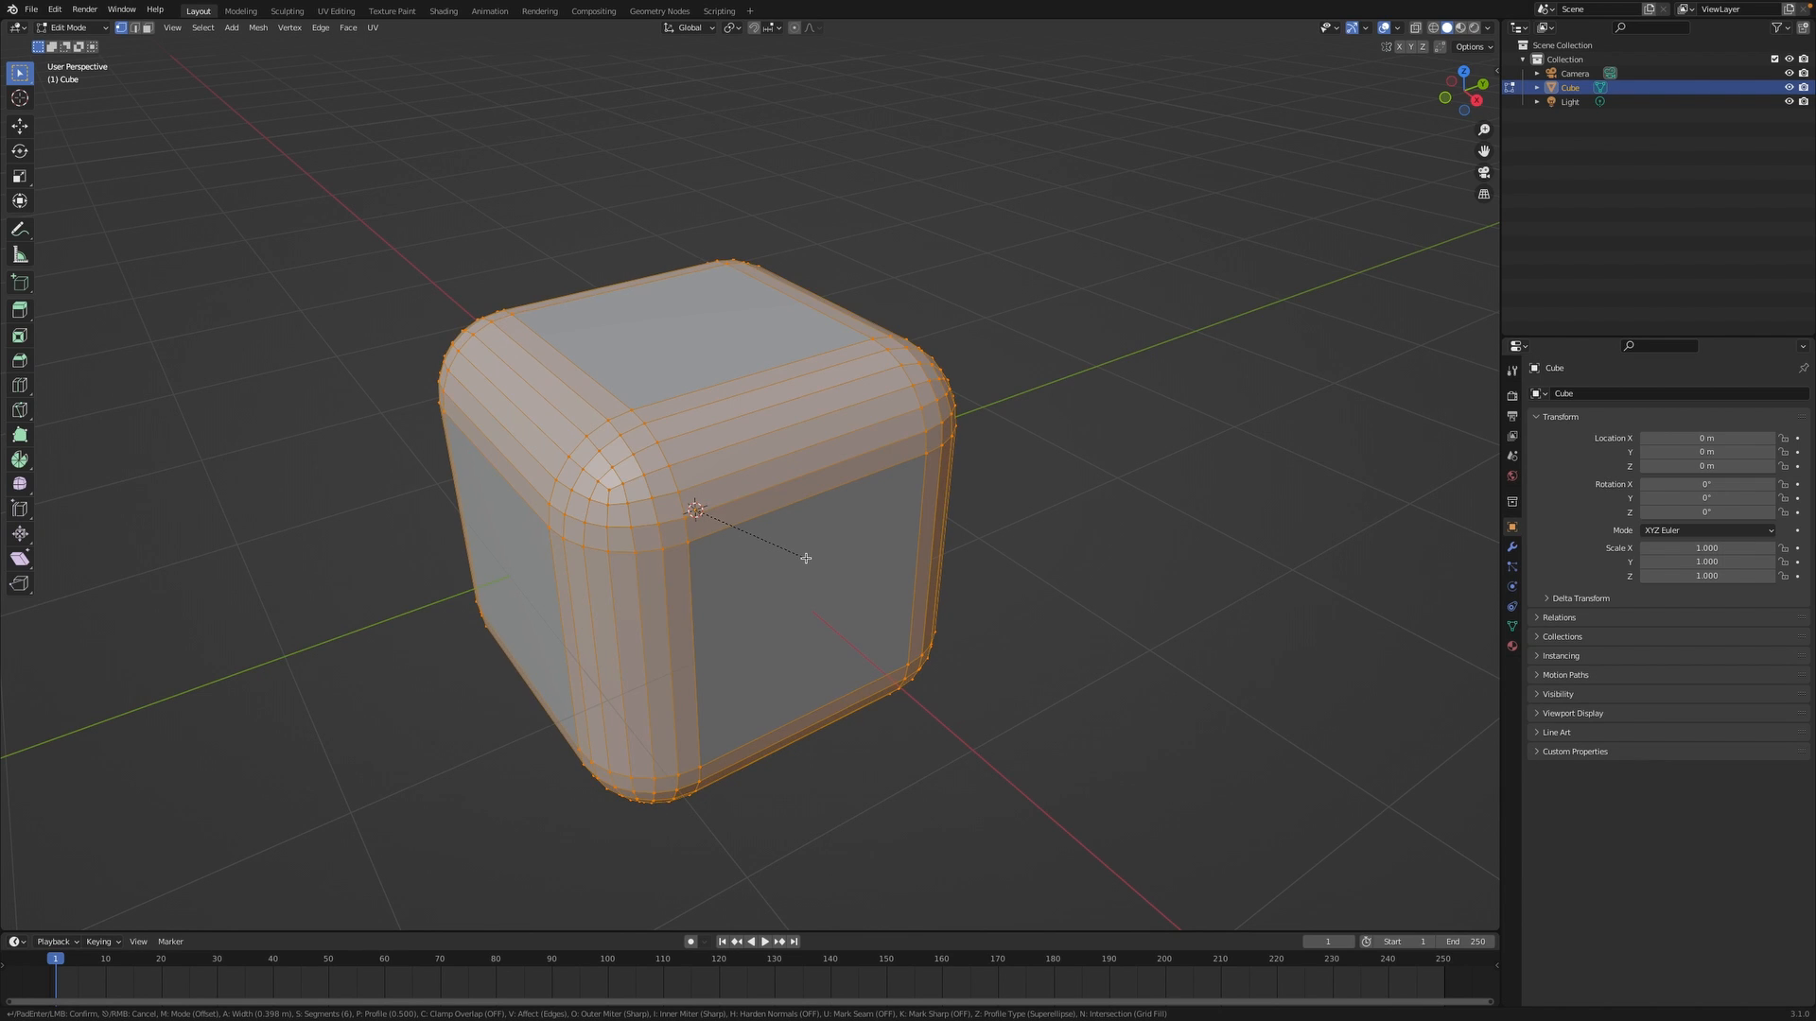
scroll(806, 558, down, 1)
scroll(806, 558, up, 1)
click(805, 558)
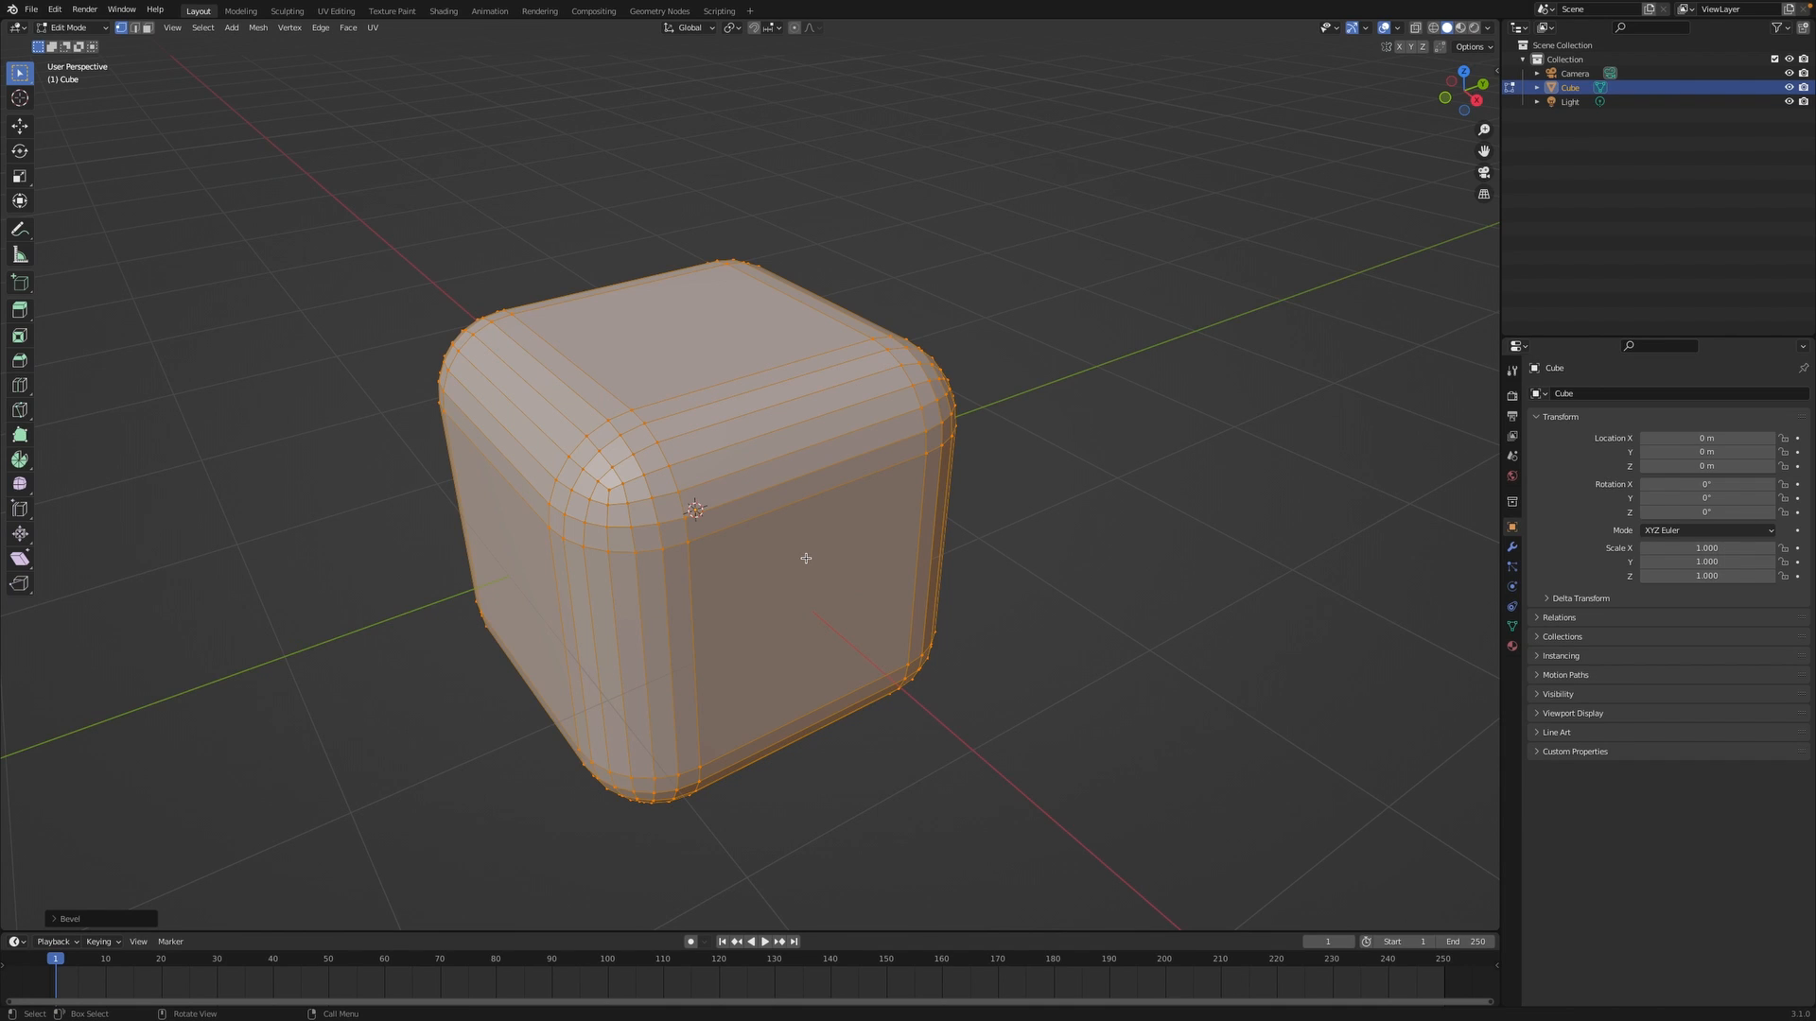
Return the beveled cube to Object Mode and apply Shade Smooth to it.
click(1255, 448)
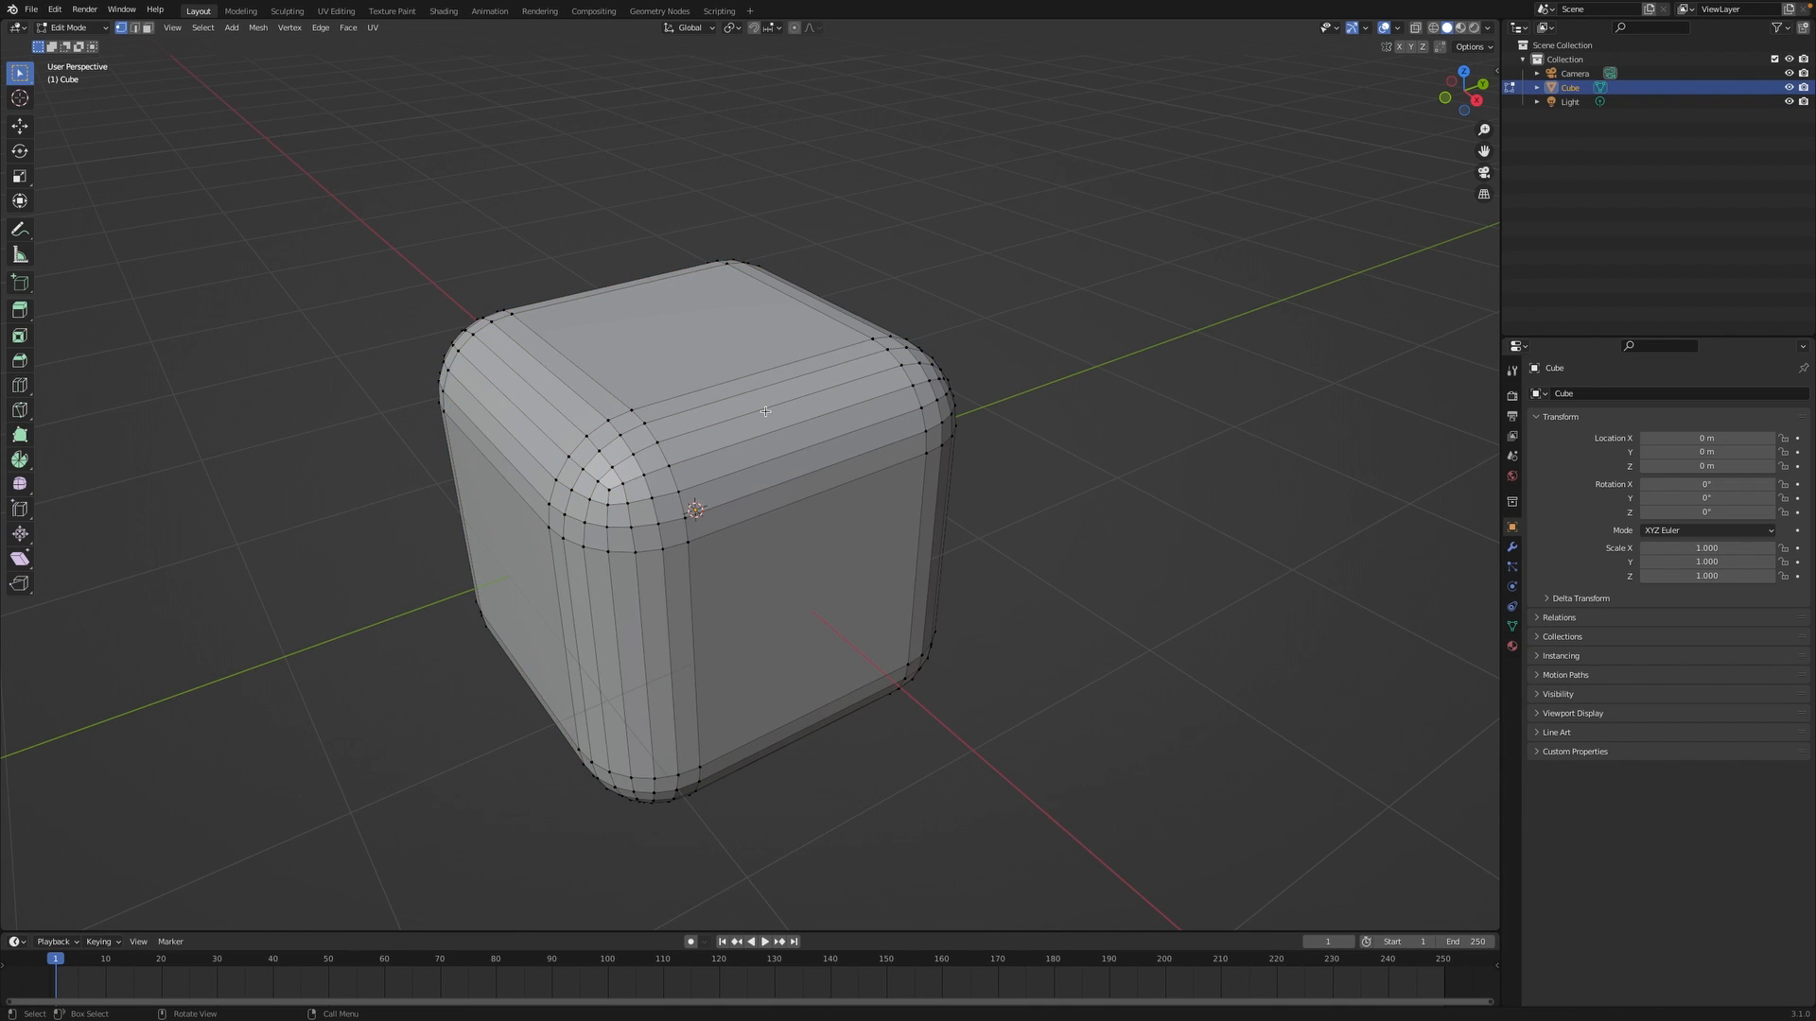
key(Tab)
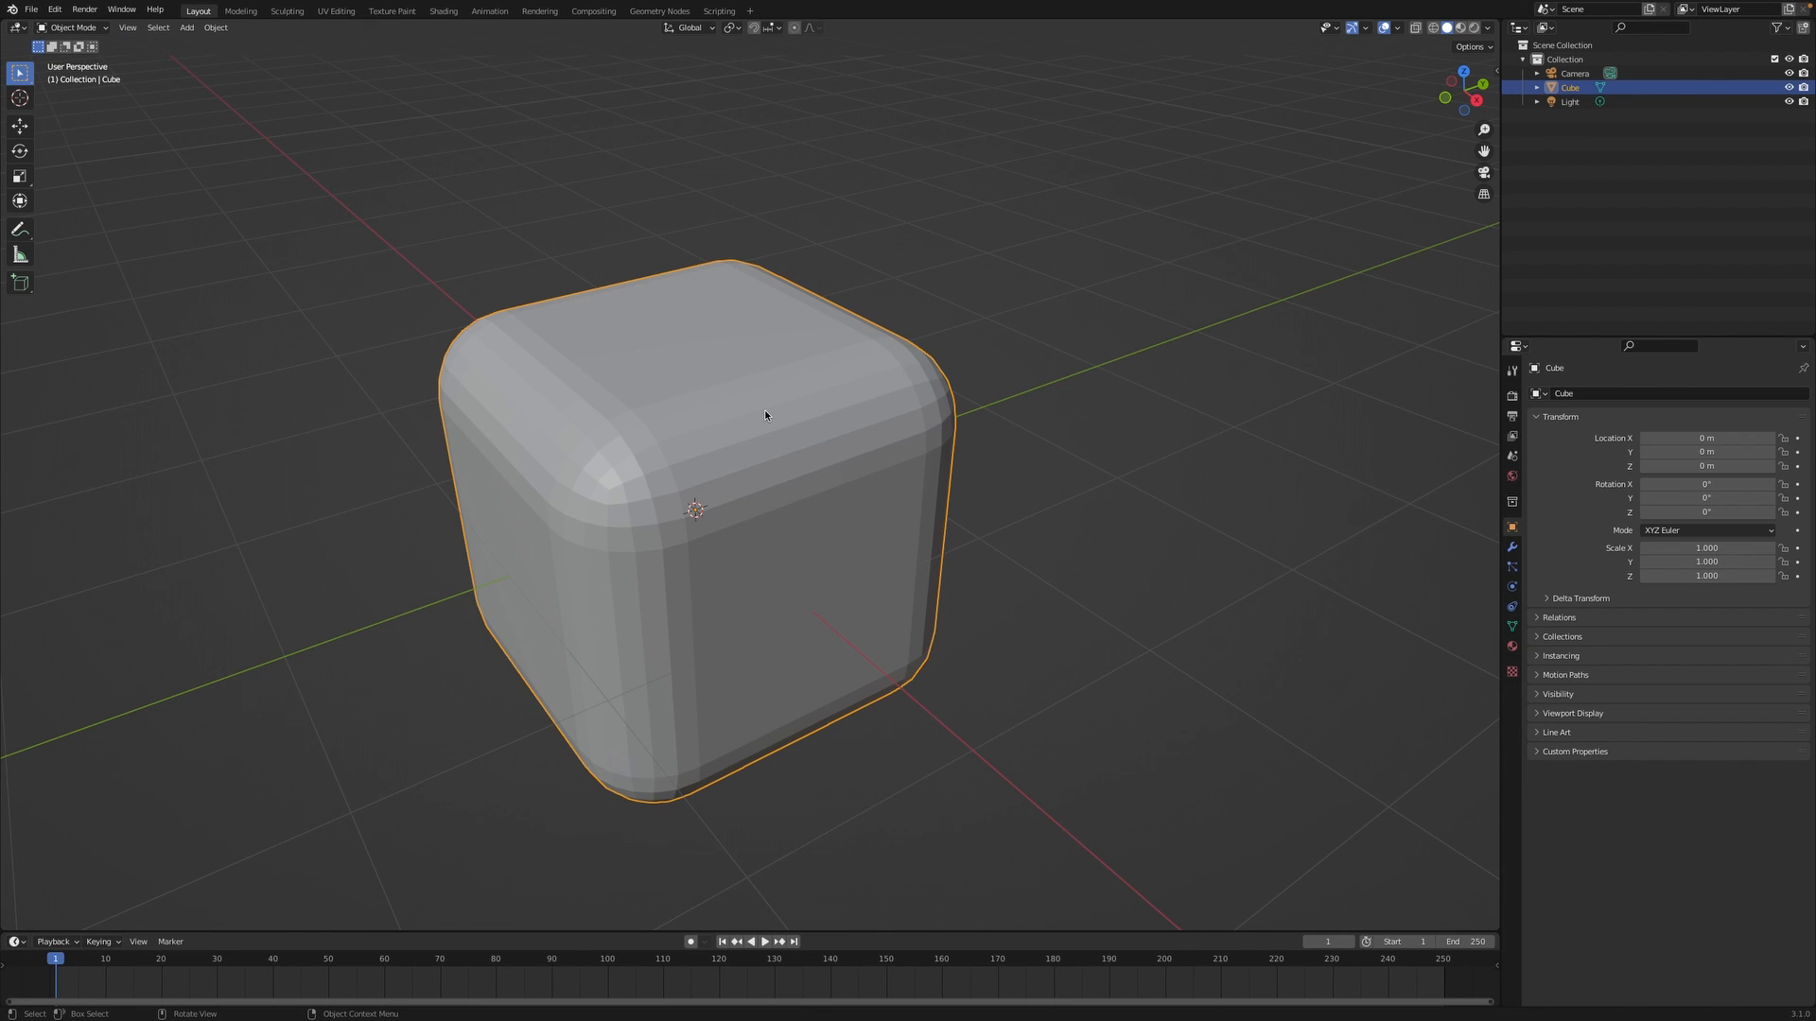
middle_drag(764, 414, 628, 417)
right_click(628, 417)
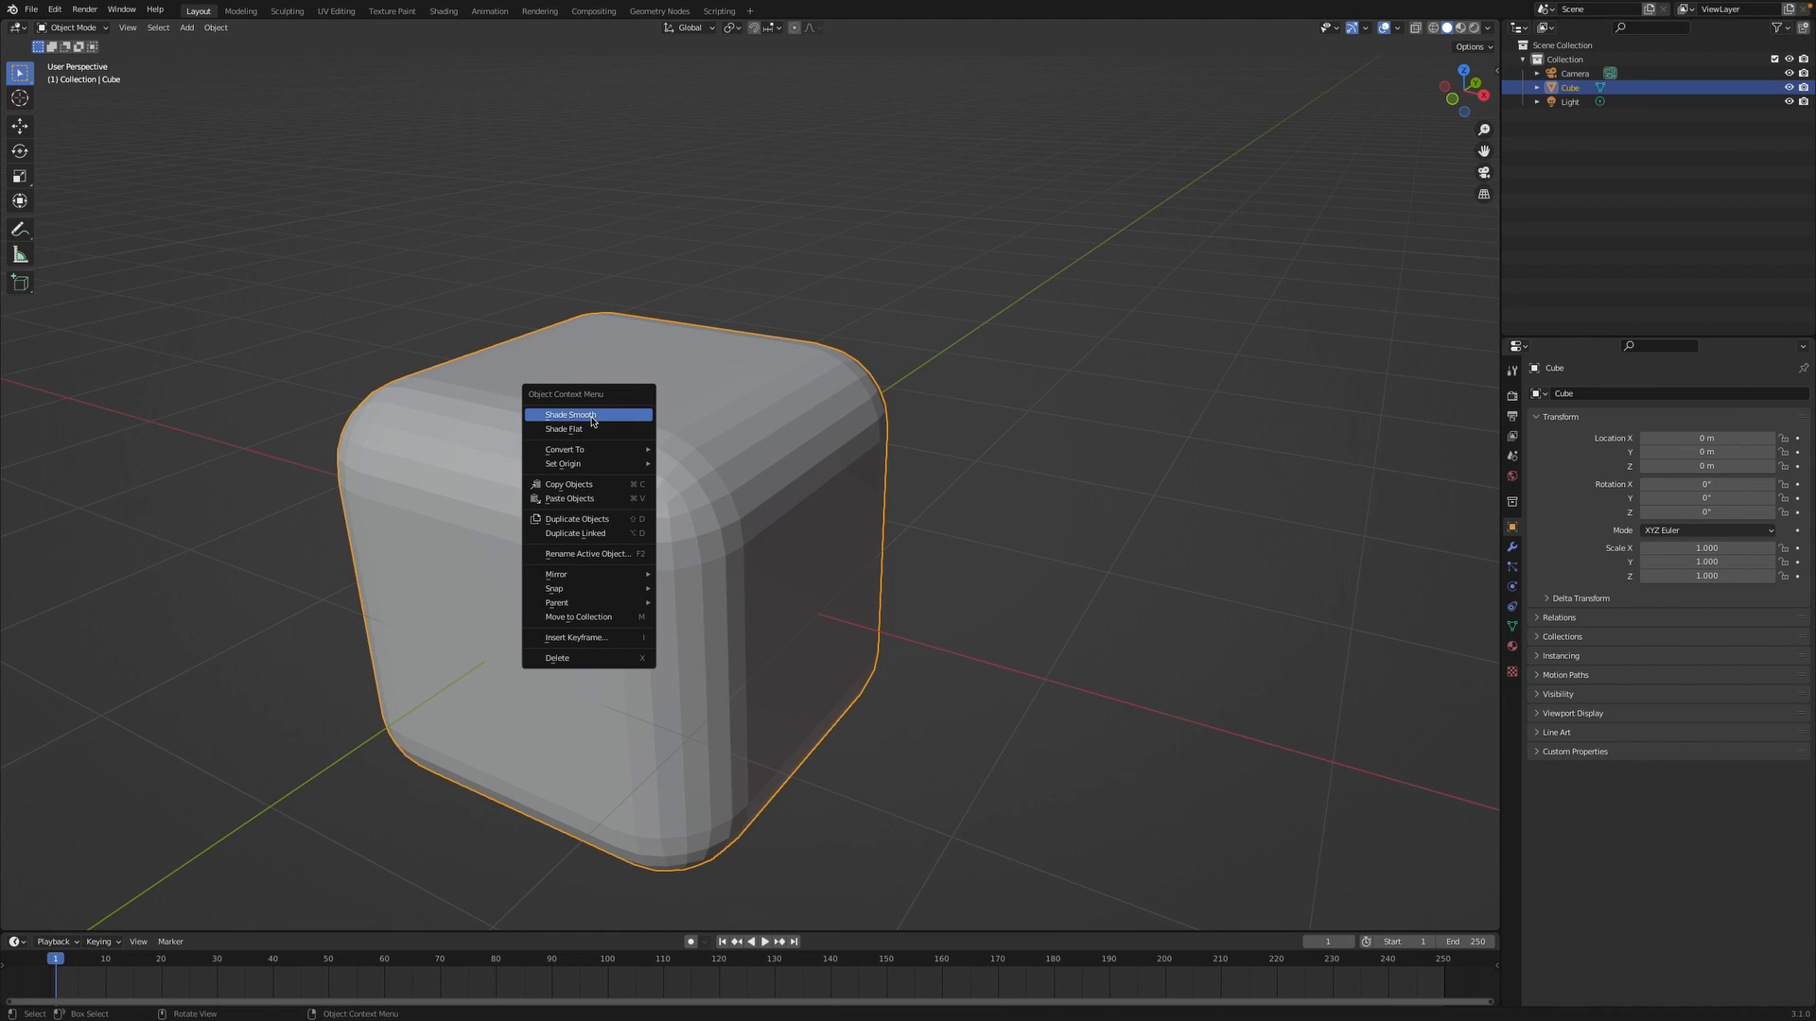
click(592, 419)
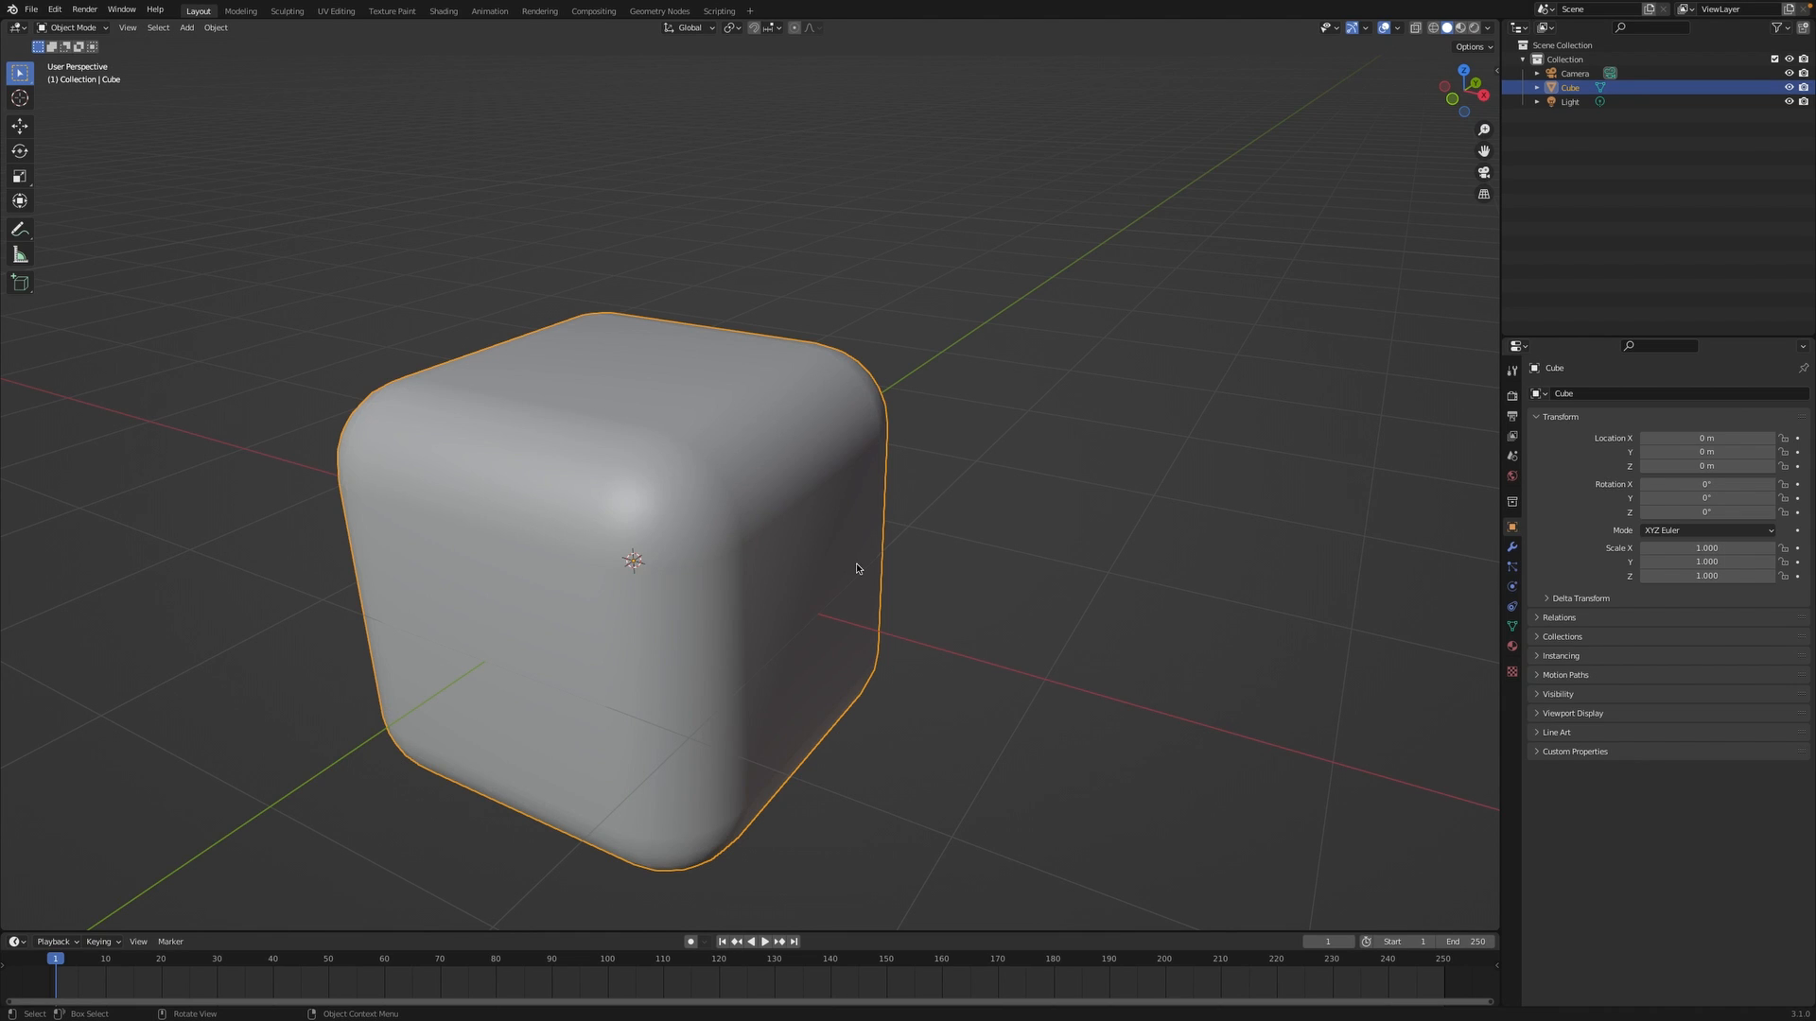
Add a Subdivision Surface modifier to the smooth-shaded beveled cube.
shift+middle_drag(857, 567, 1328, 522)
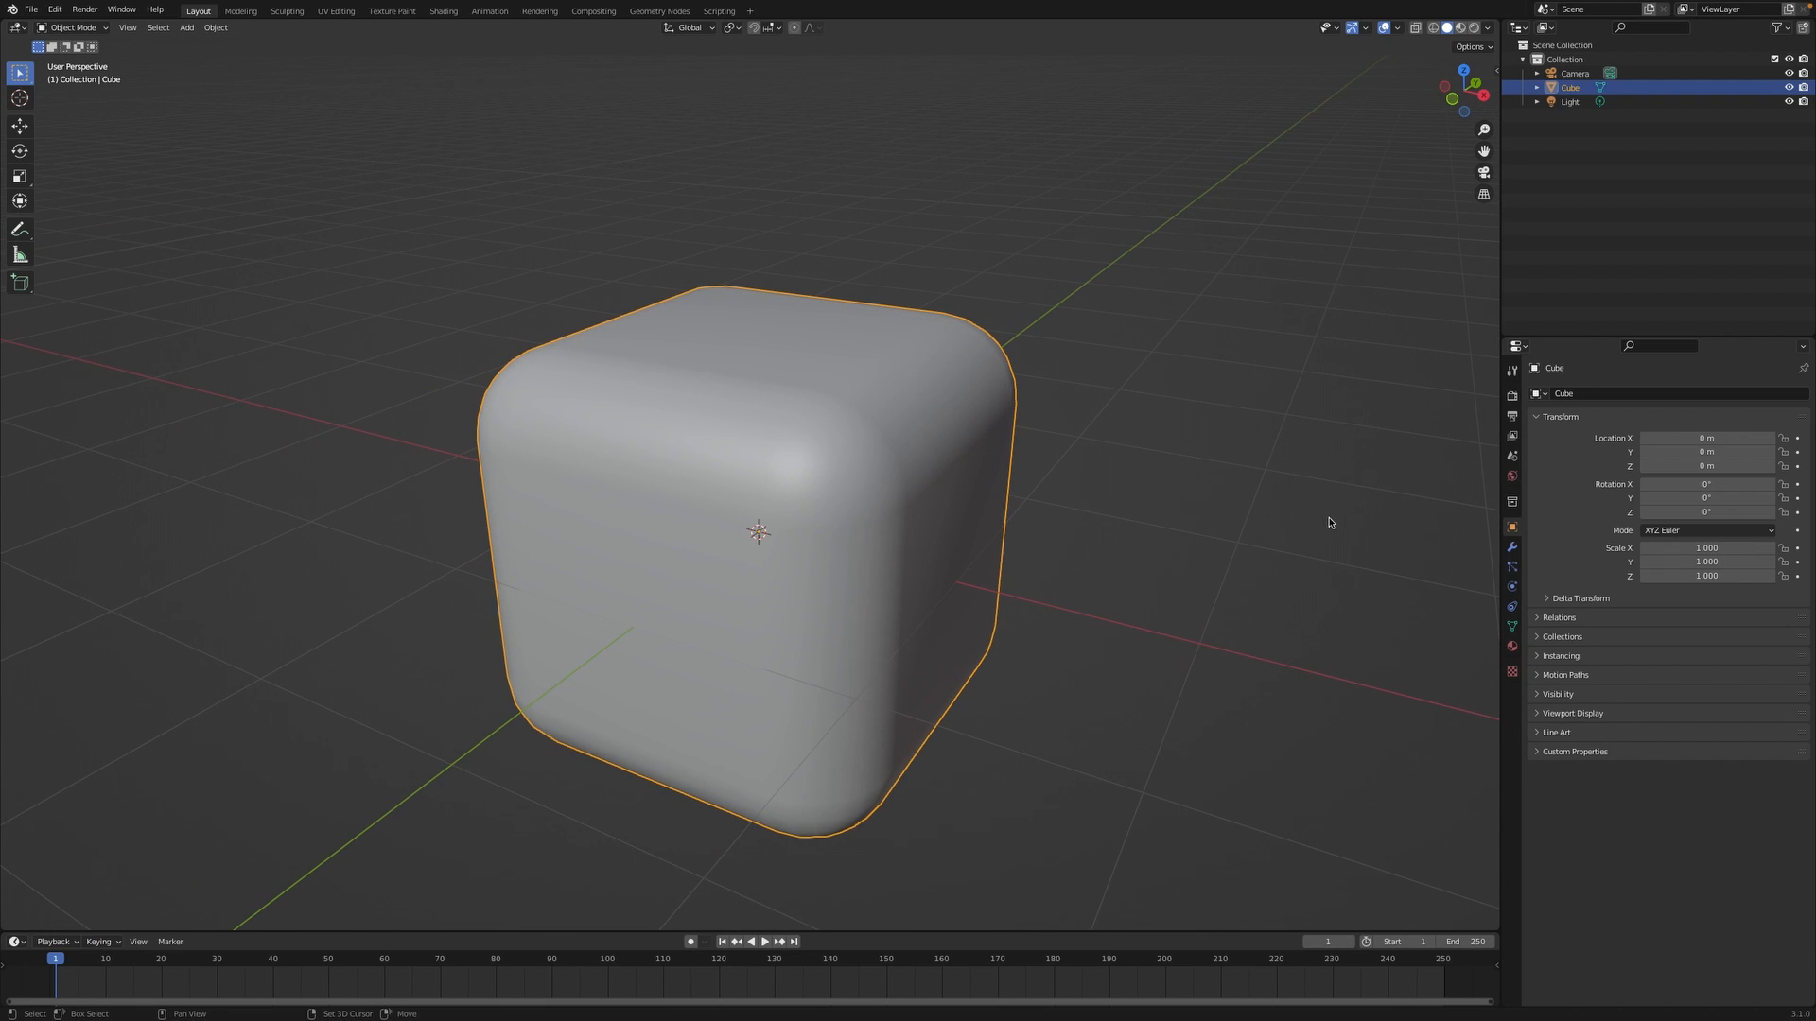
click(1513, 549)
click(1556, 393)
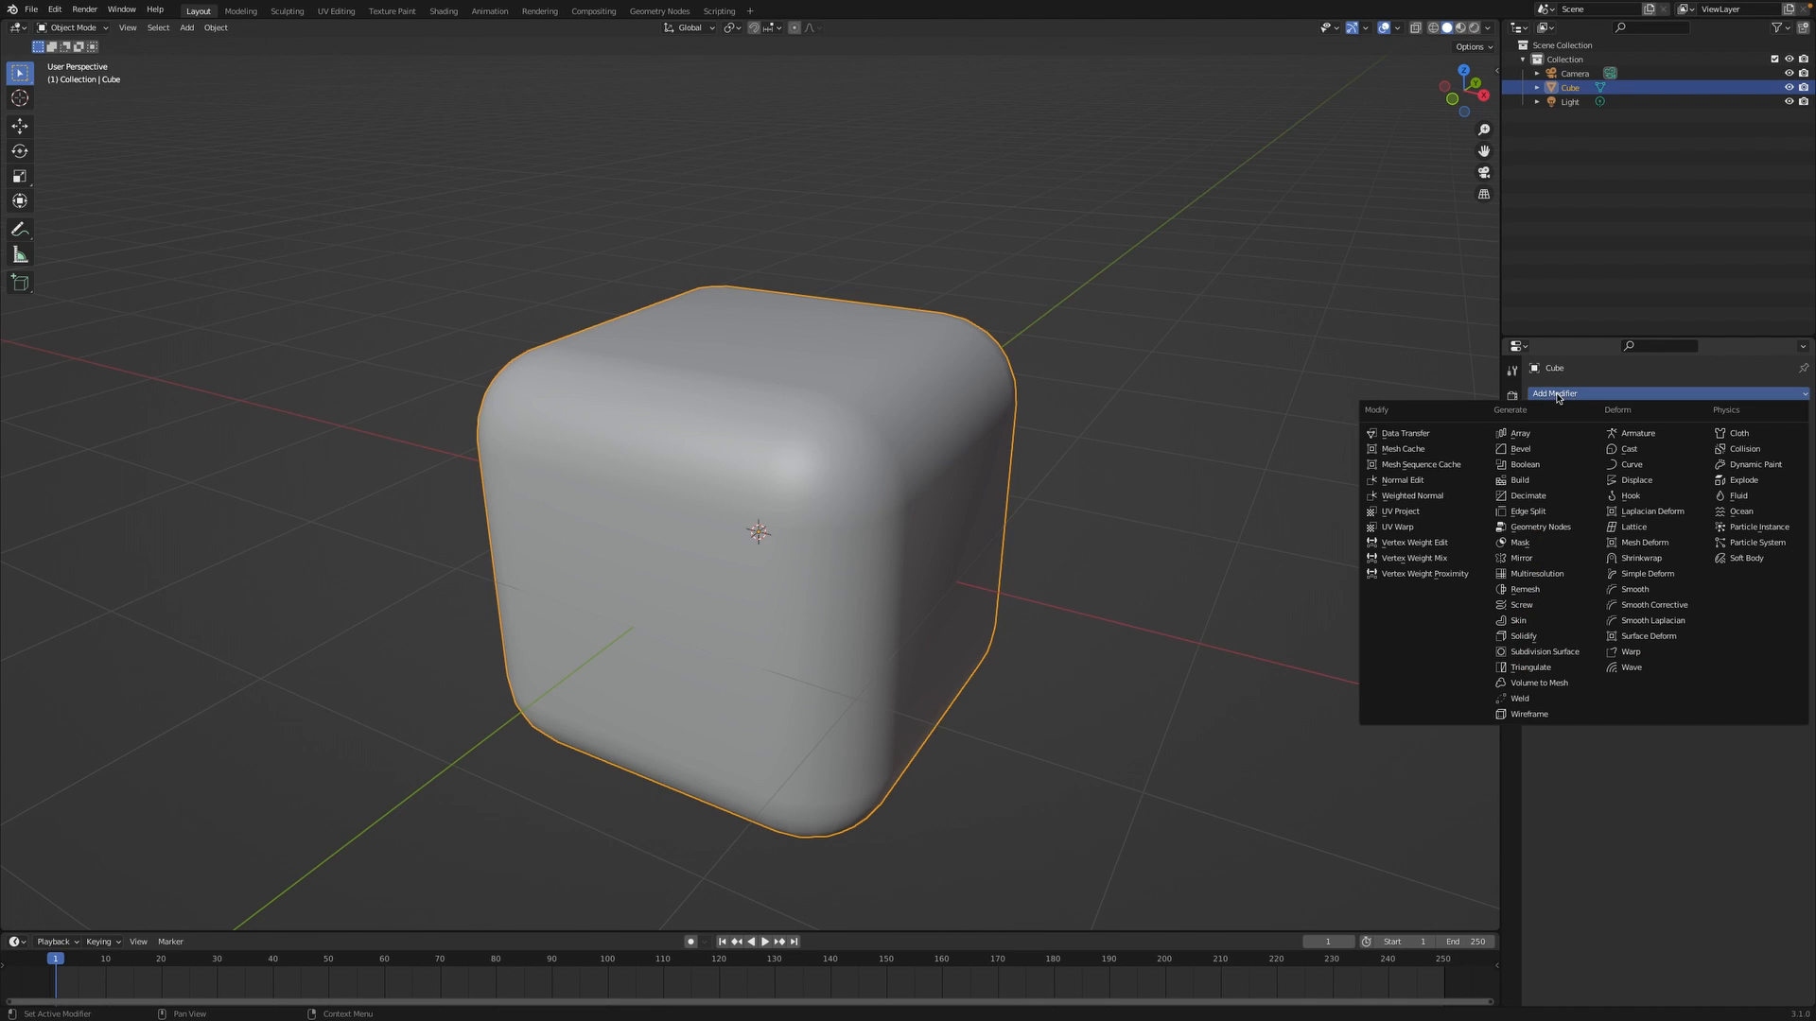
click(1570, 653)
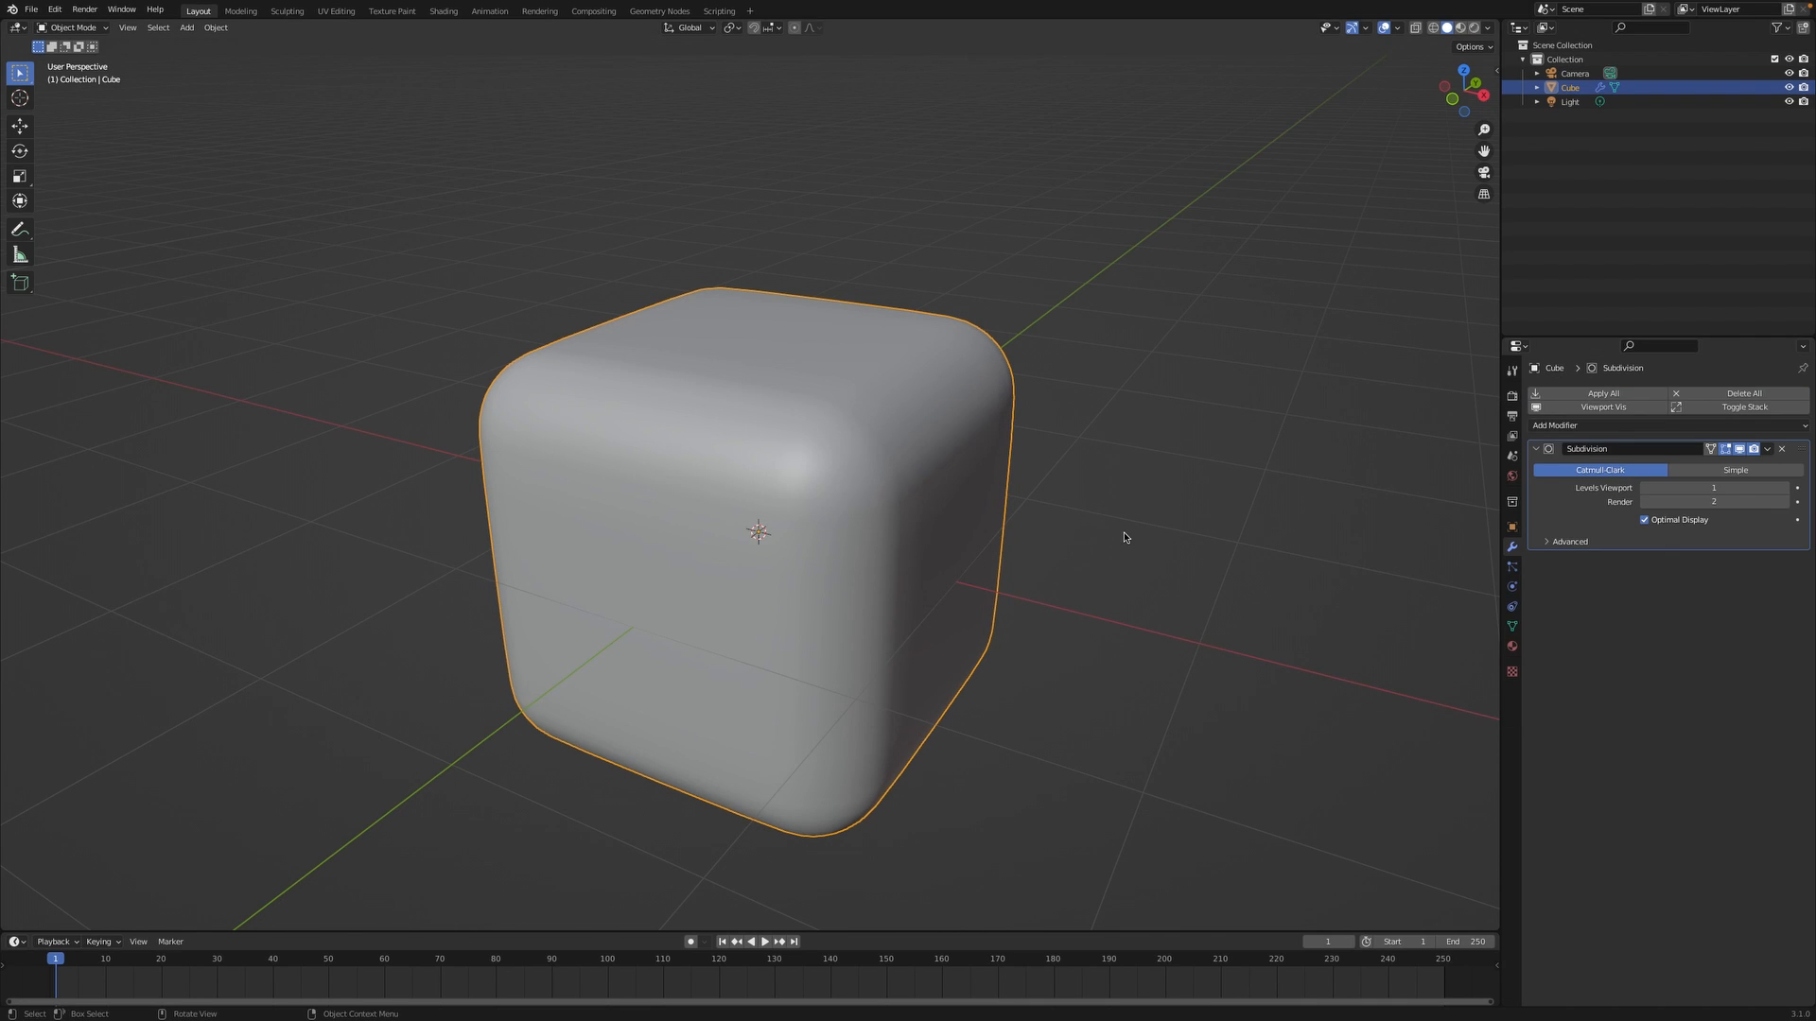
Add a second cube mesh and move it along the global Y axis until it stands clear of the rounded cube.
middle_drag(1126, 532, 1124, 538)
scroll(1124, 538, down, 5)
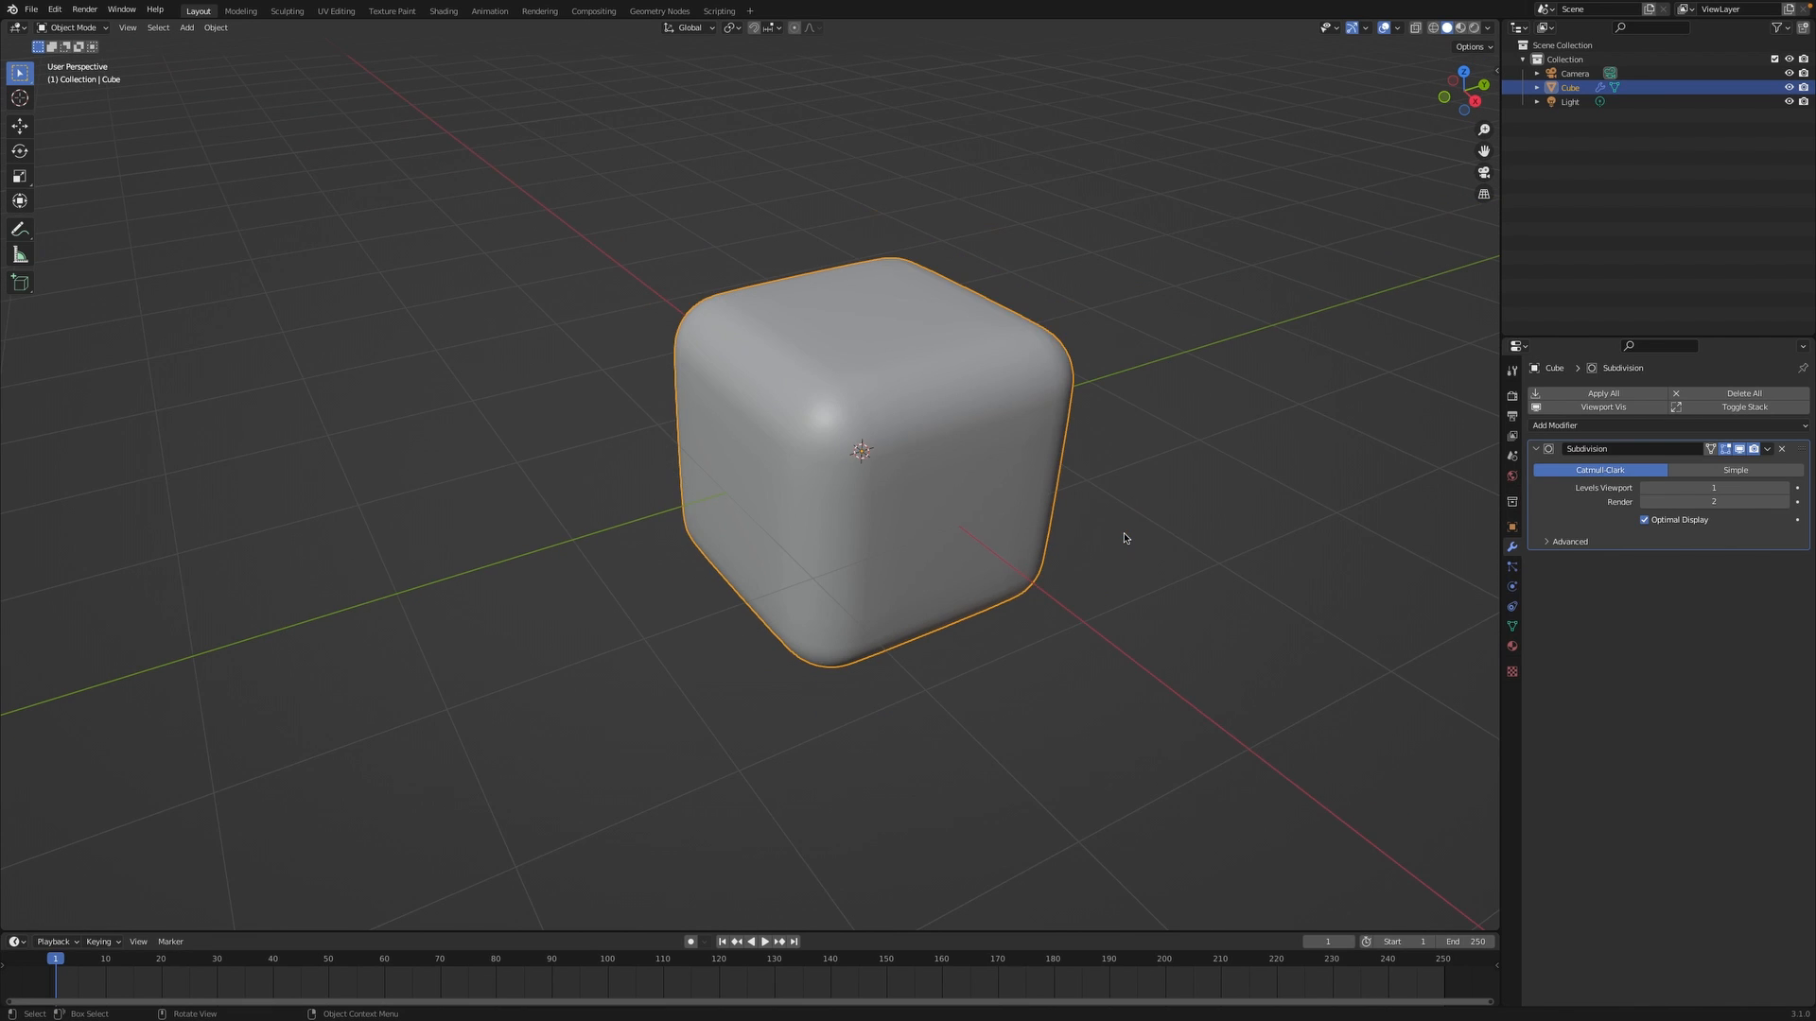
scroll(1124, 538, down, 1)
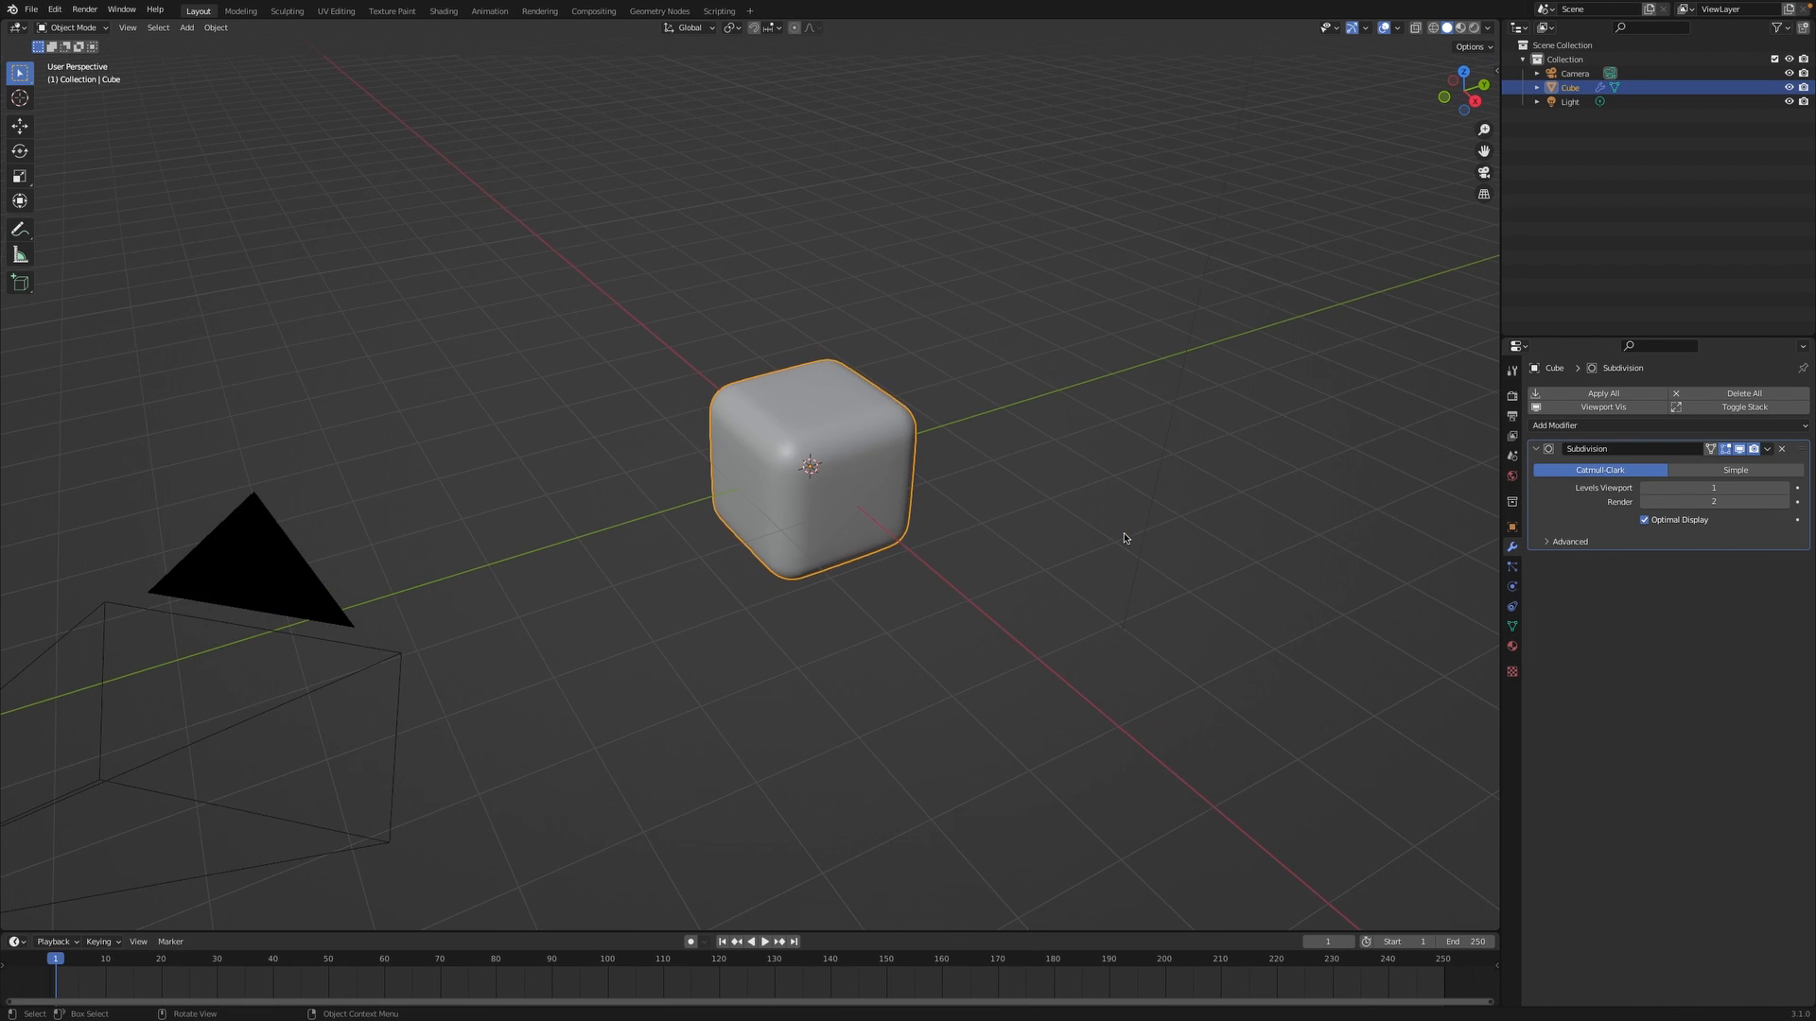
shift+middle_drag(1210, 422, 977, 459)
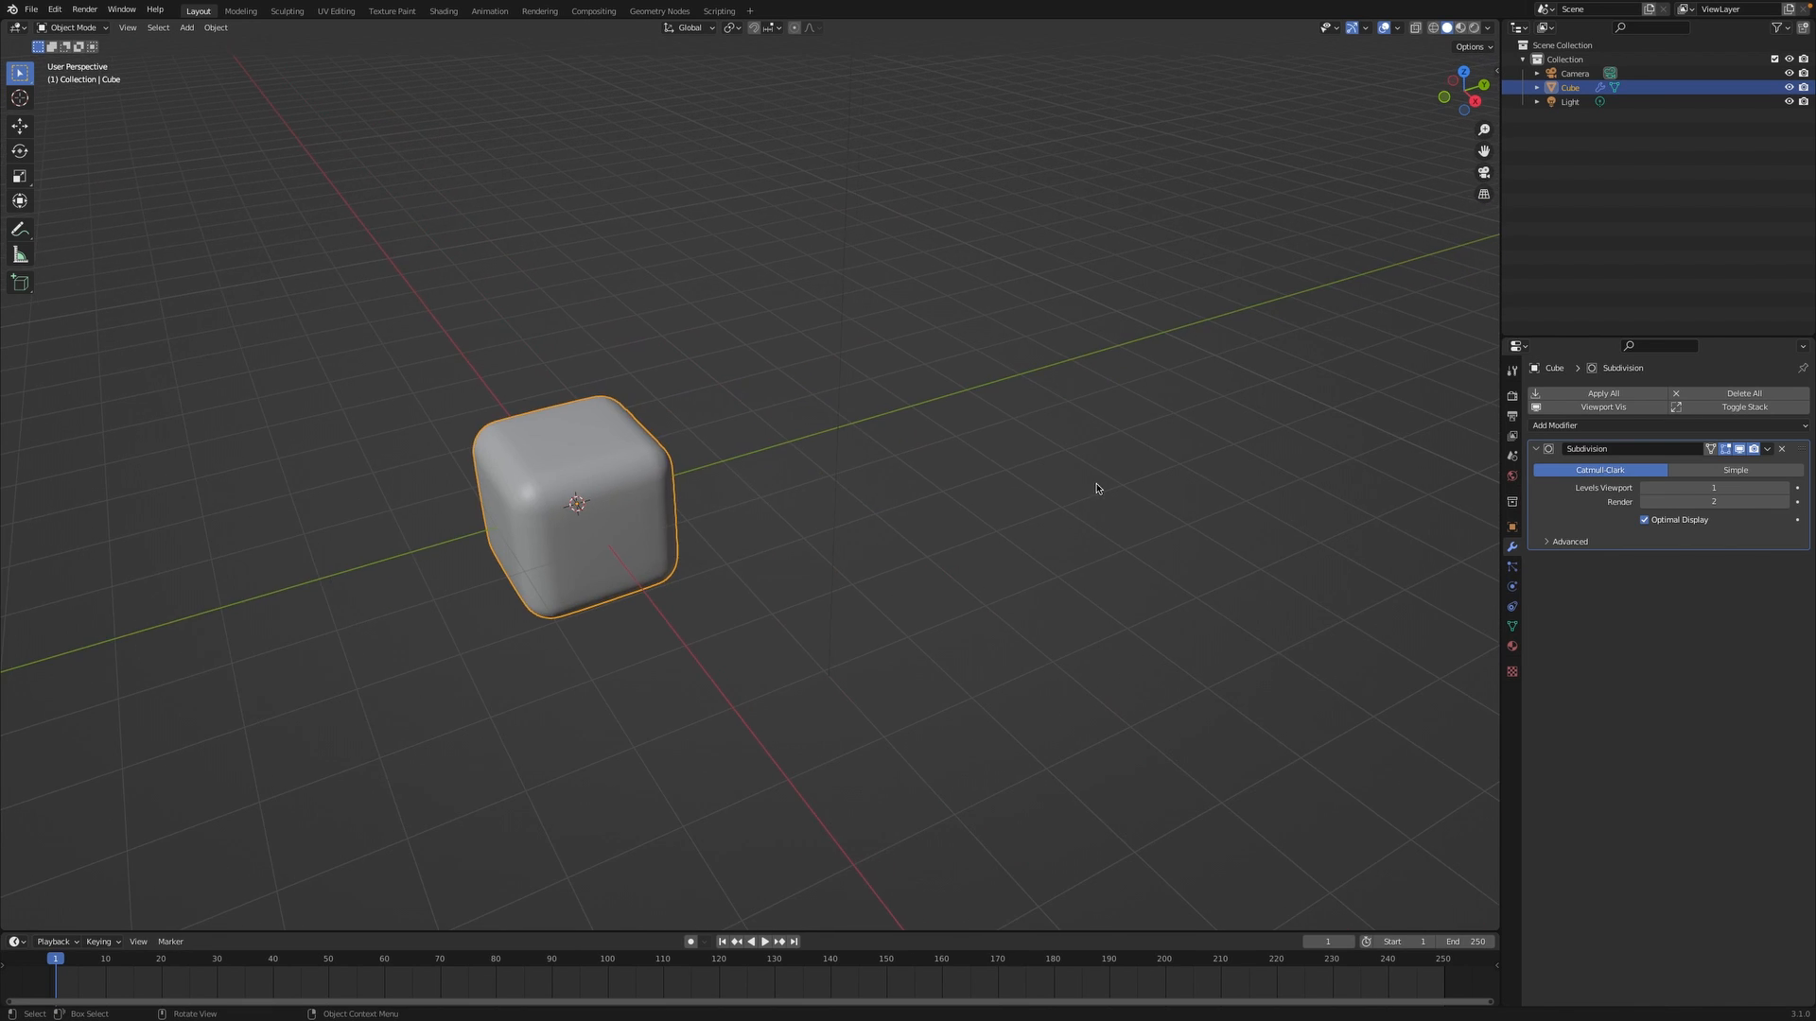
click(909, 511)
key(shift+a)
mouse_move(910, 513)
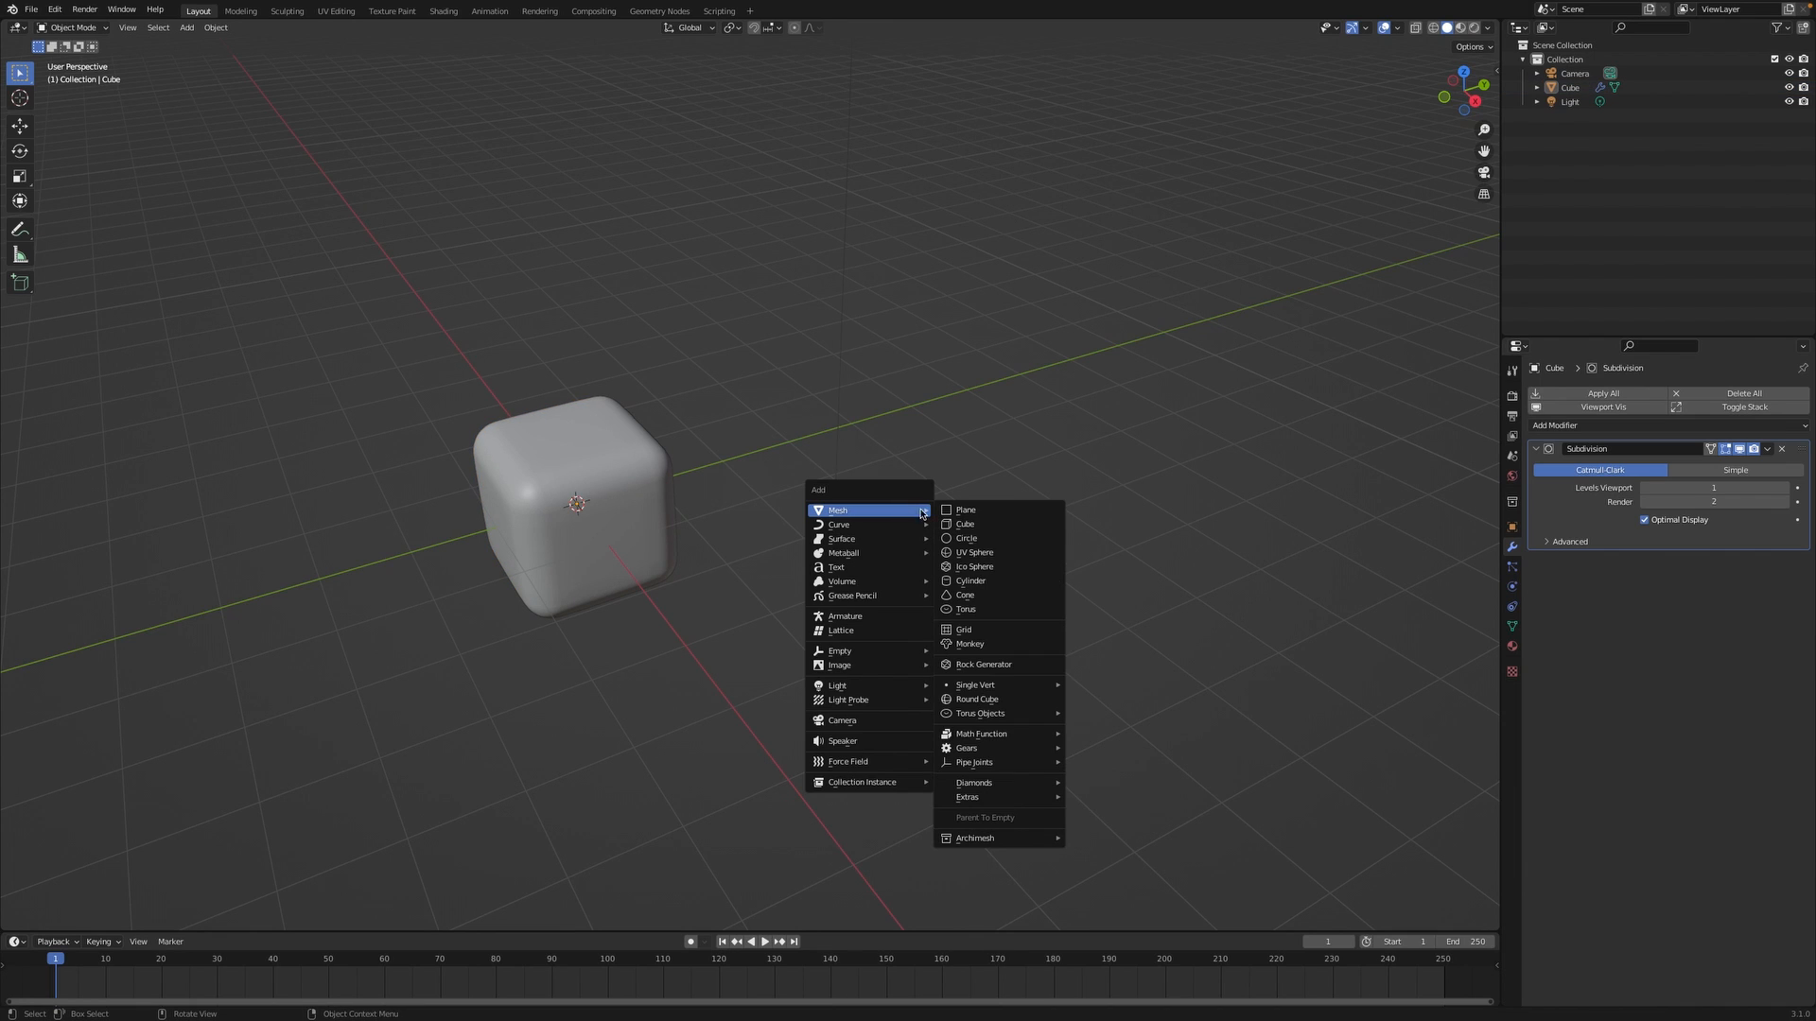
click(965, 524)
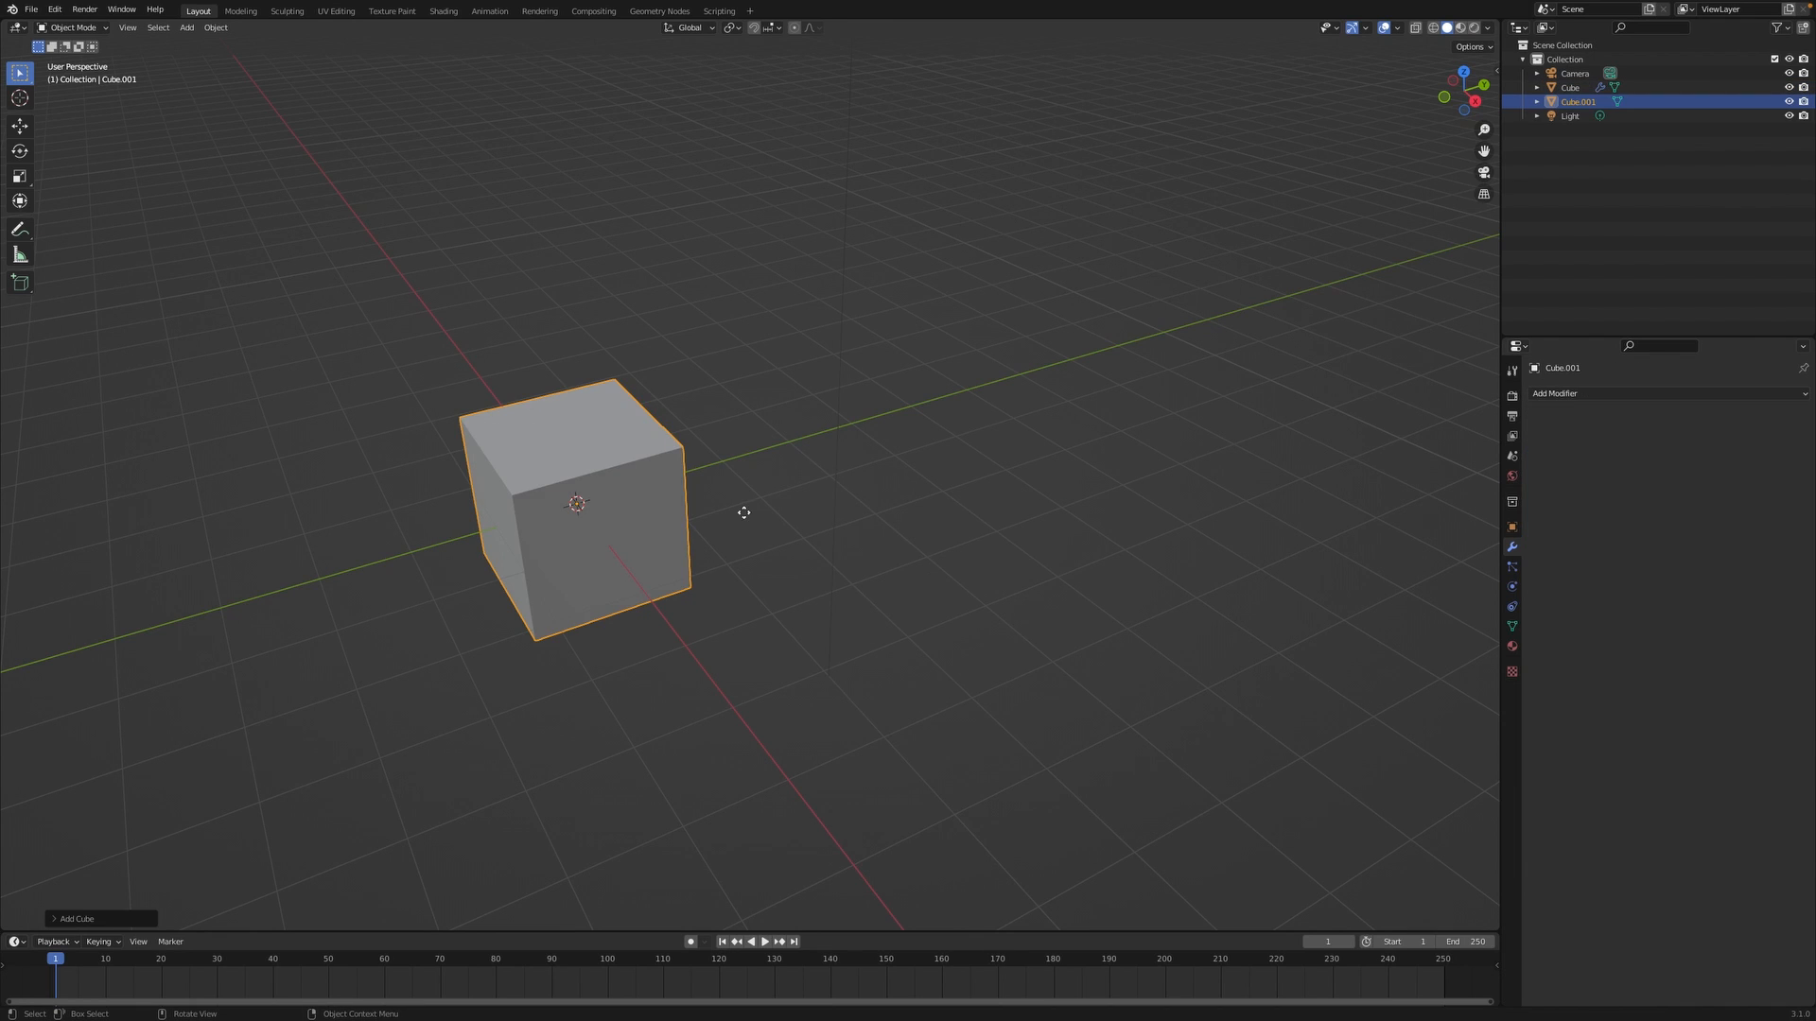
key(g)
key(y)
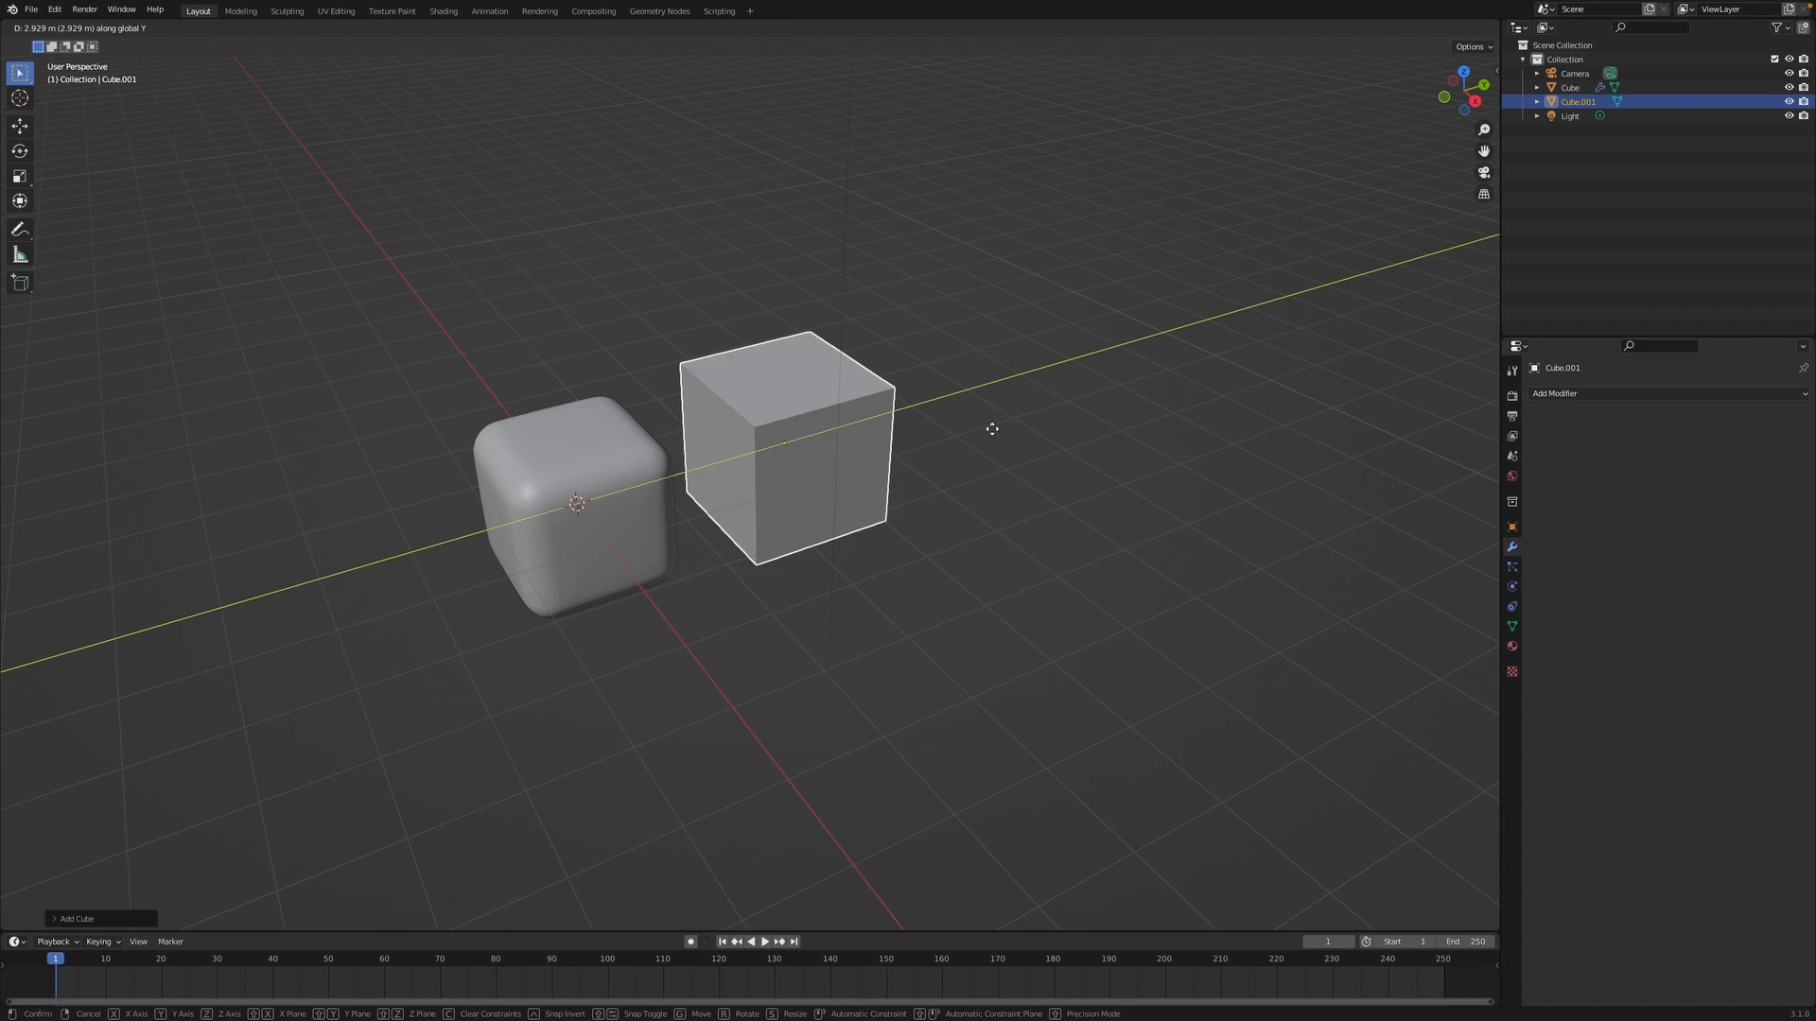
click(1001, 431)
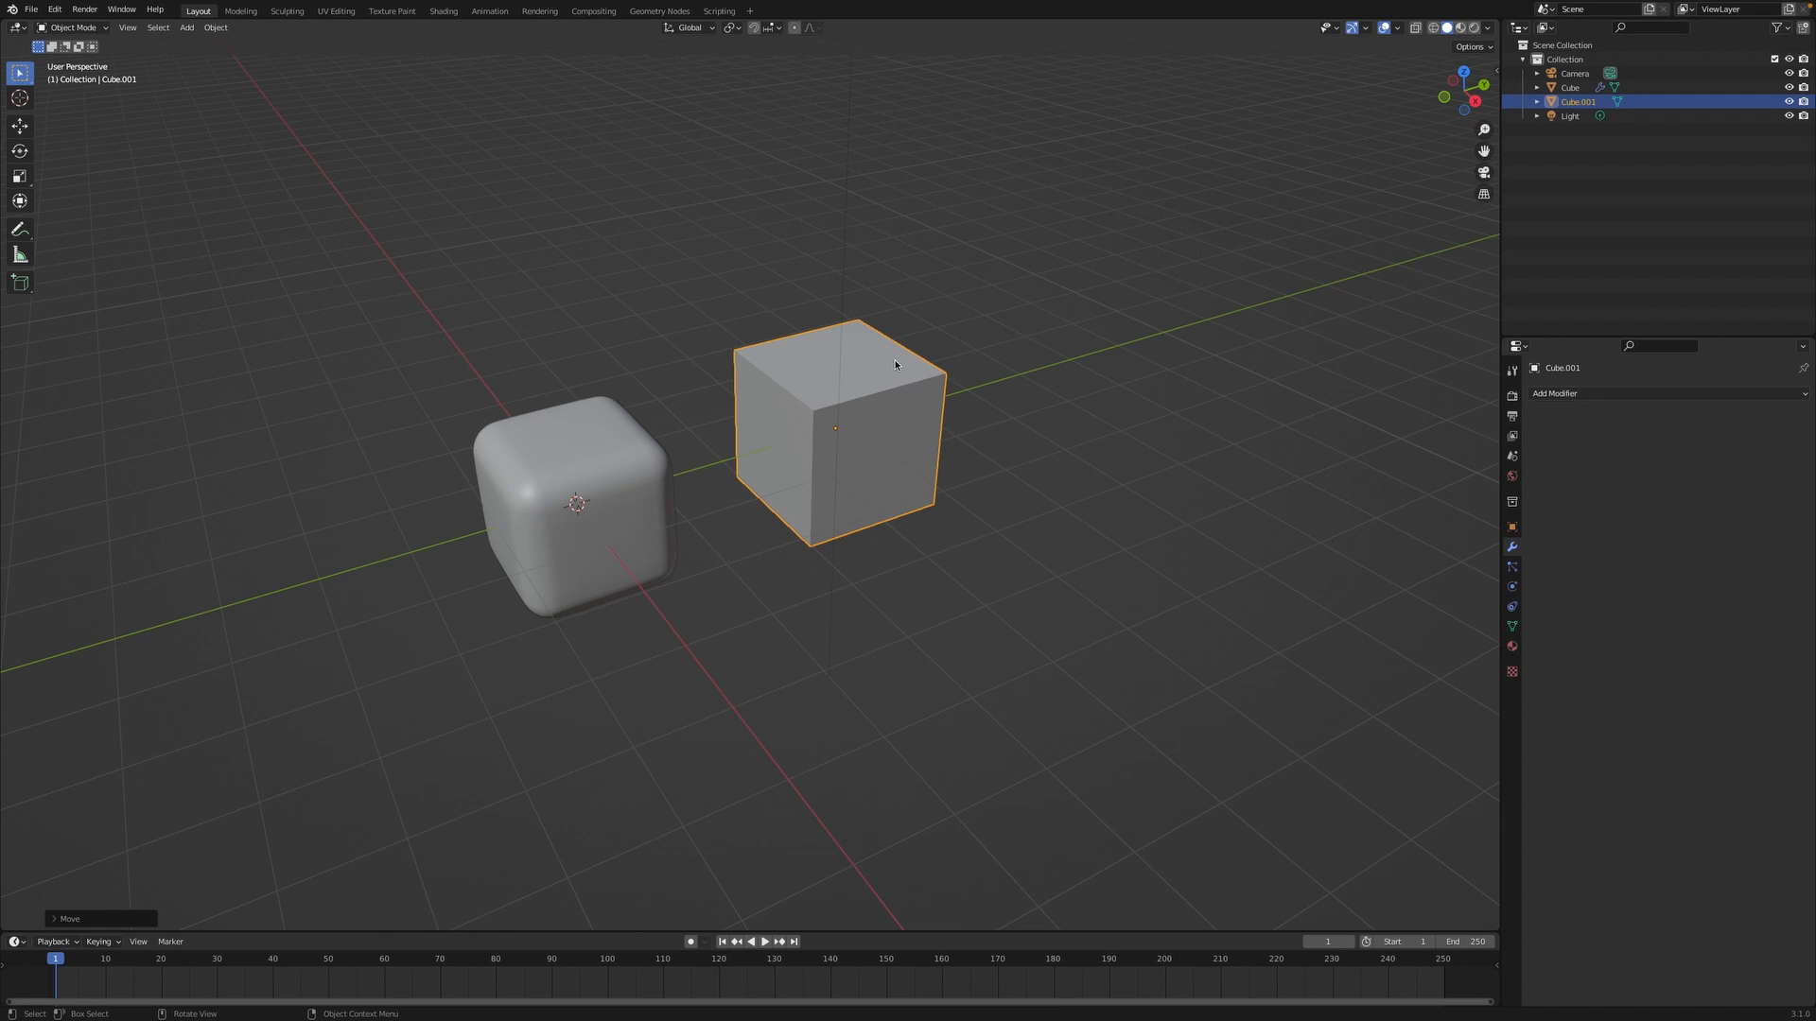
Add a Bevel modifier to the second cube and set its amount to 0.16 m.
click(1572, 395)
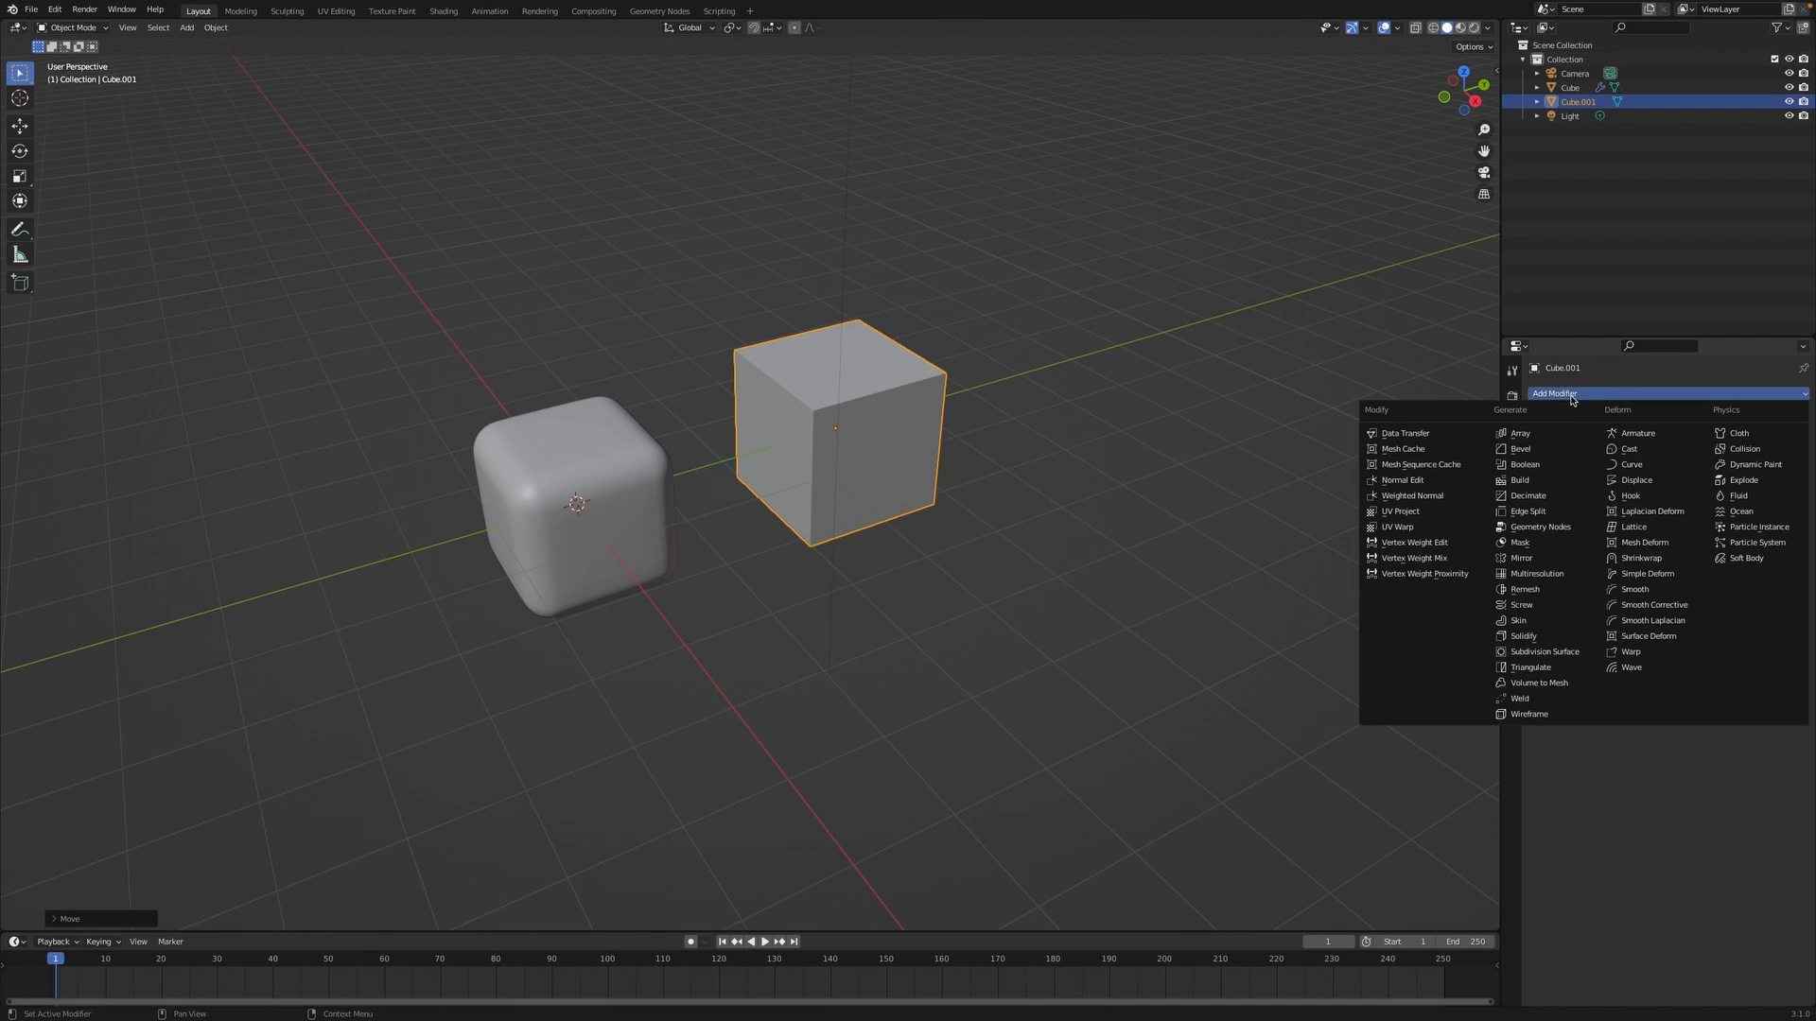
click(1541, 450)
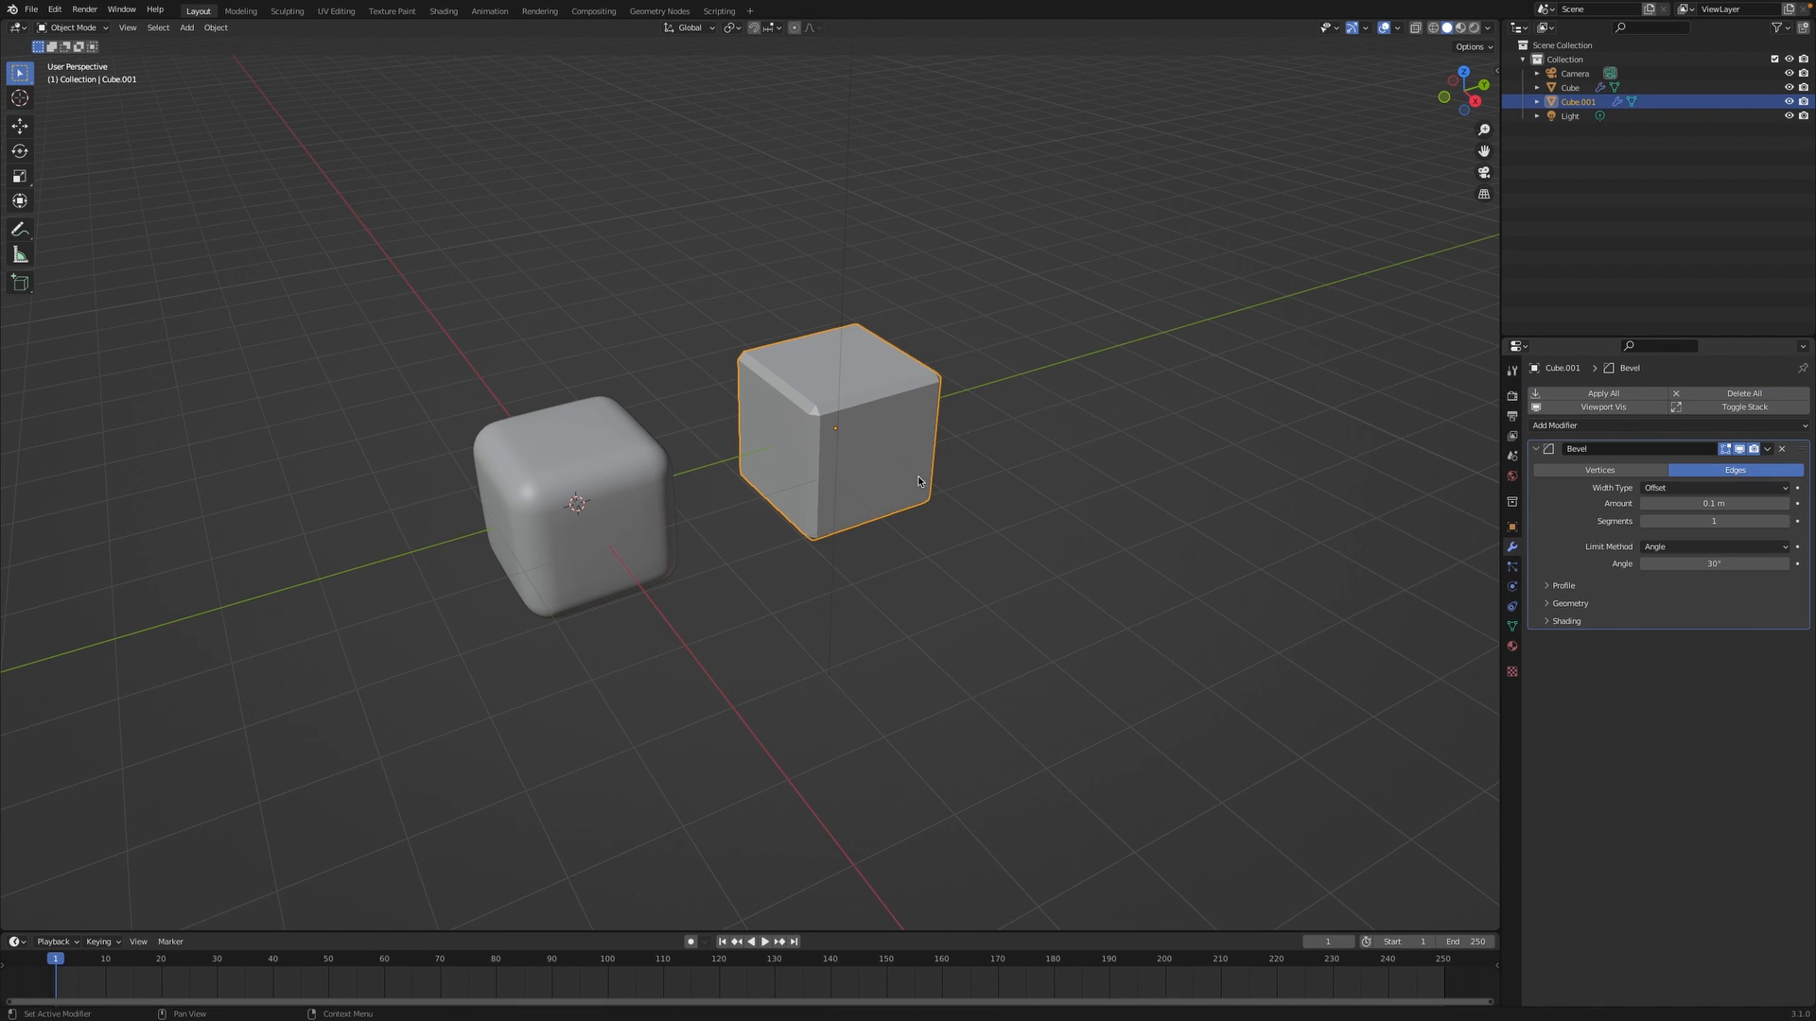
scroll(918, 480, up, 5)
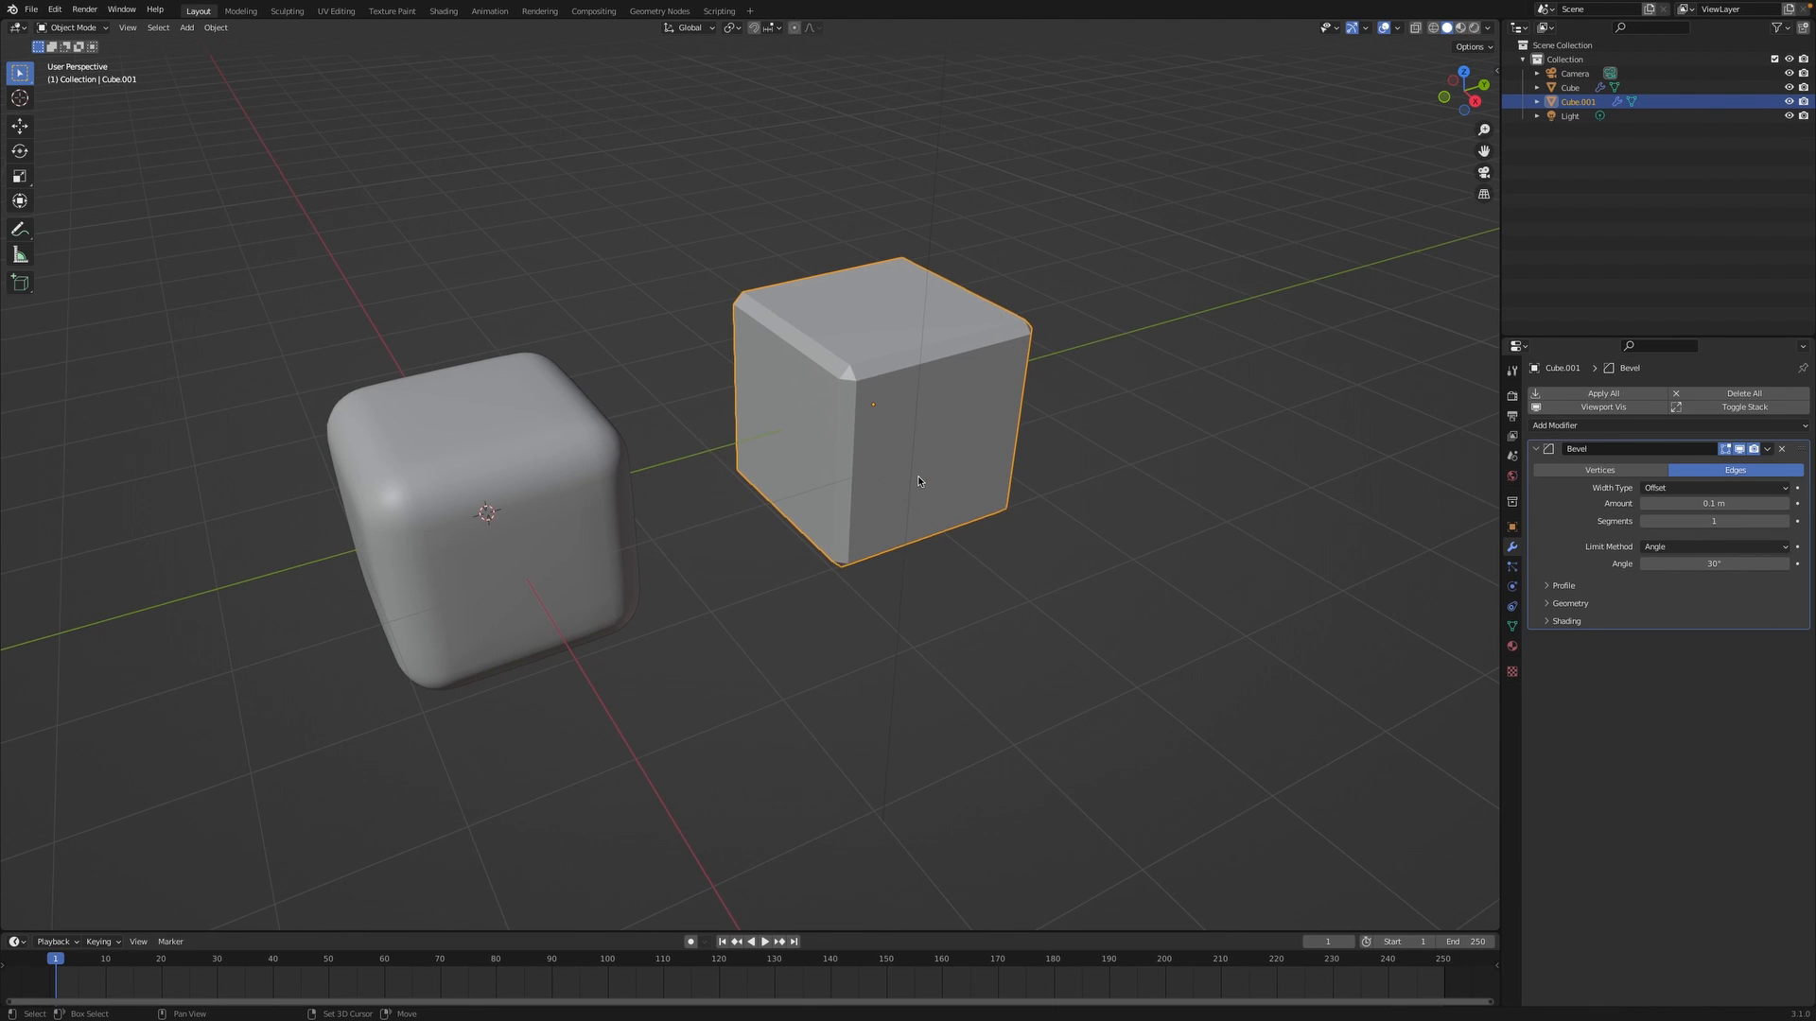
shift+middle_drag(917, 480, 825, 565)
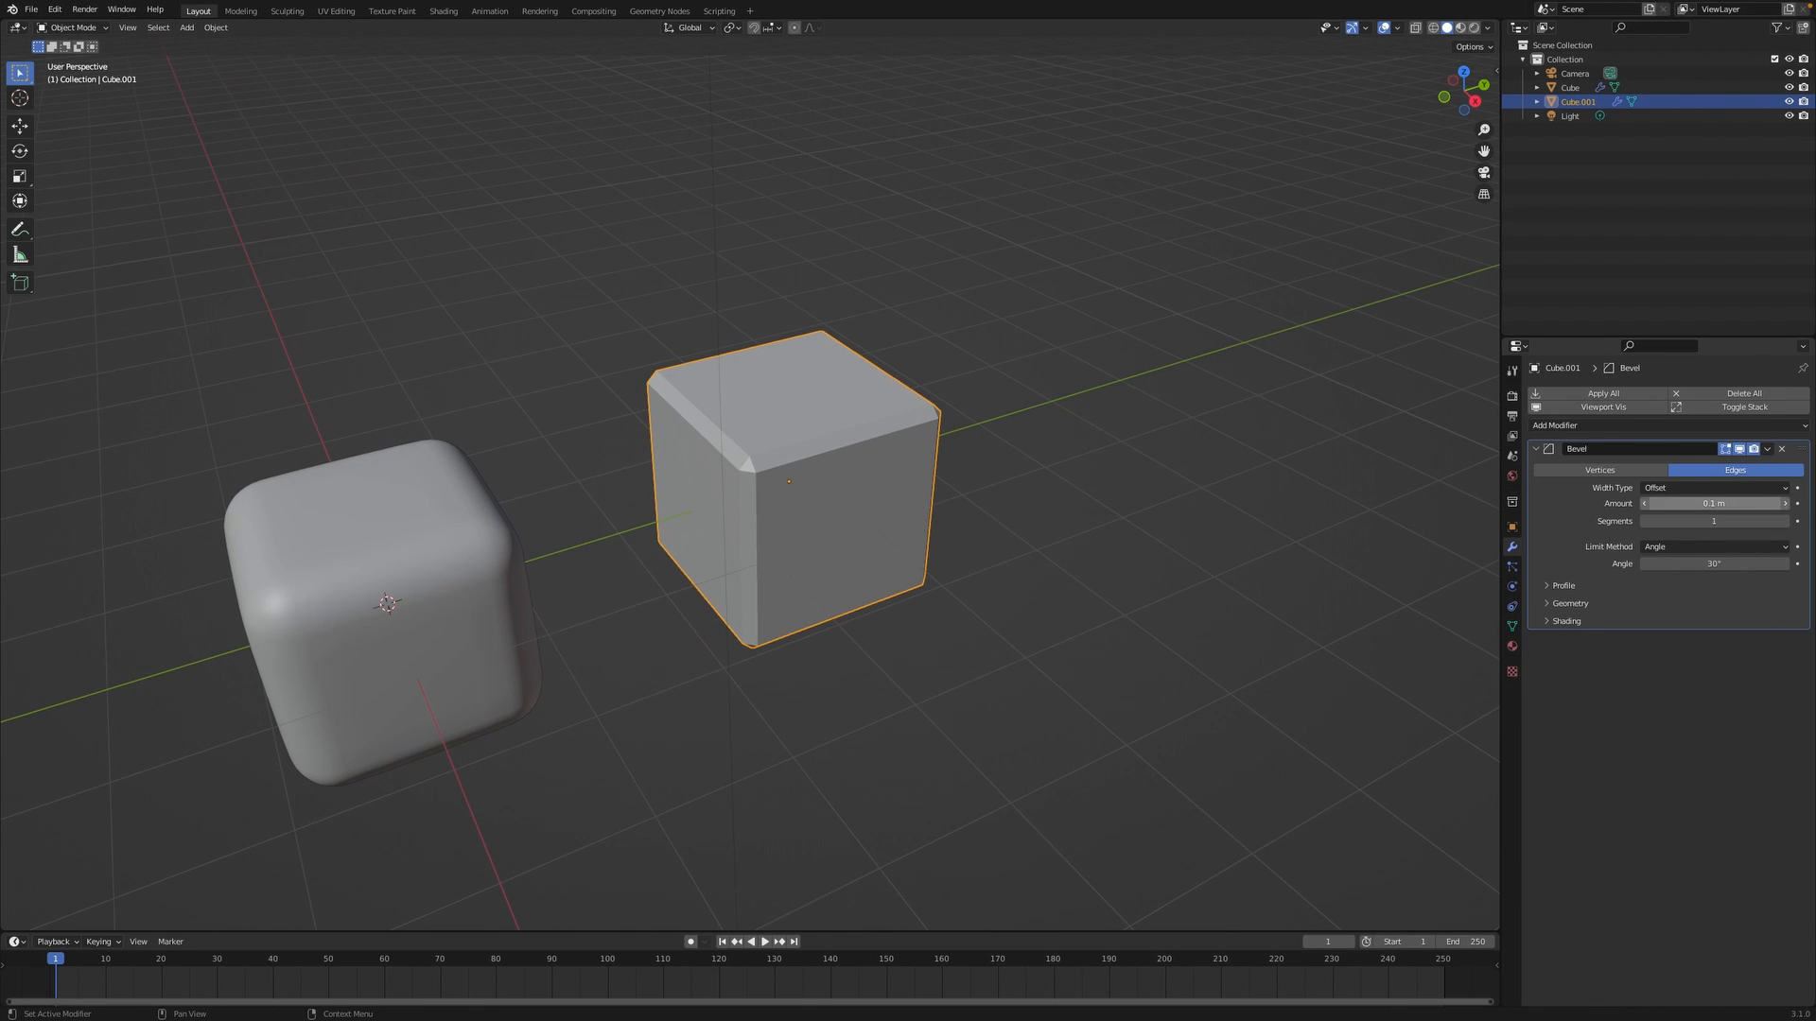
drag(1714, 503, 1770, 503)
click(1707, 522)
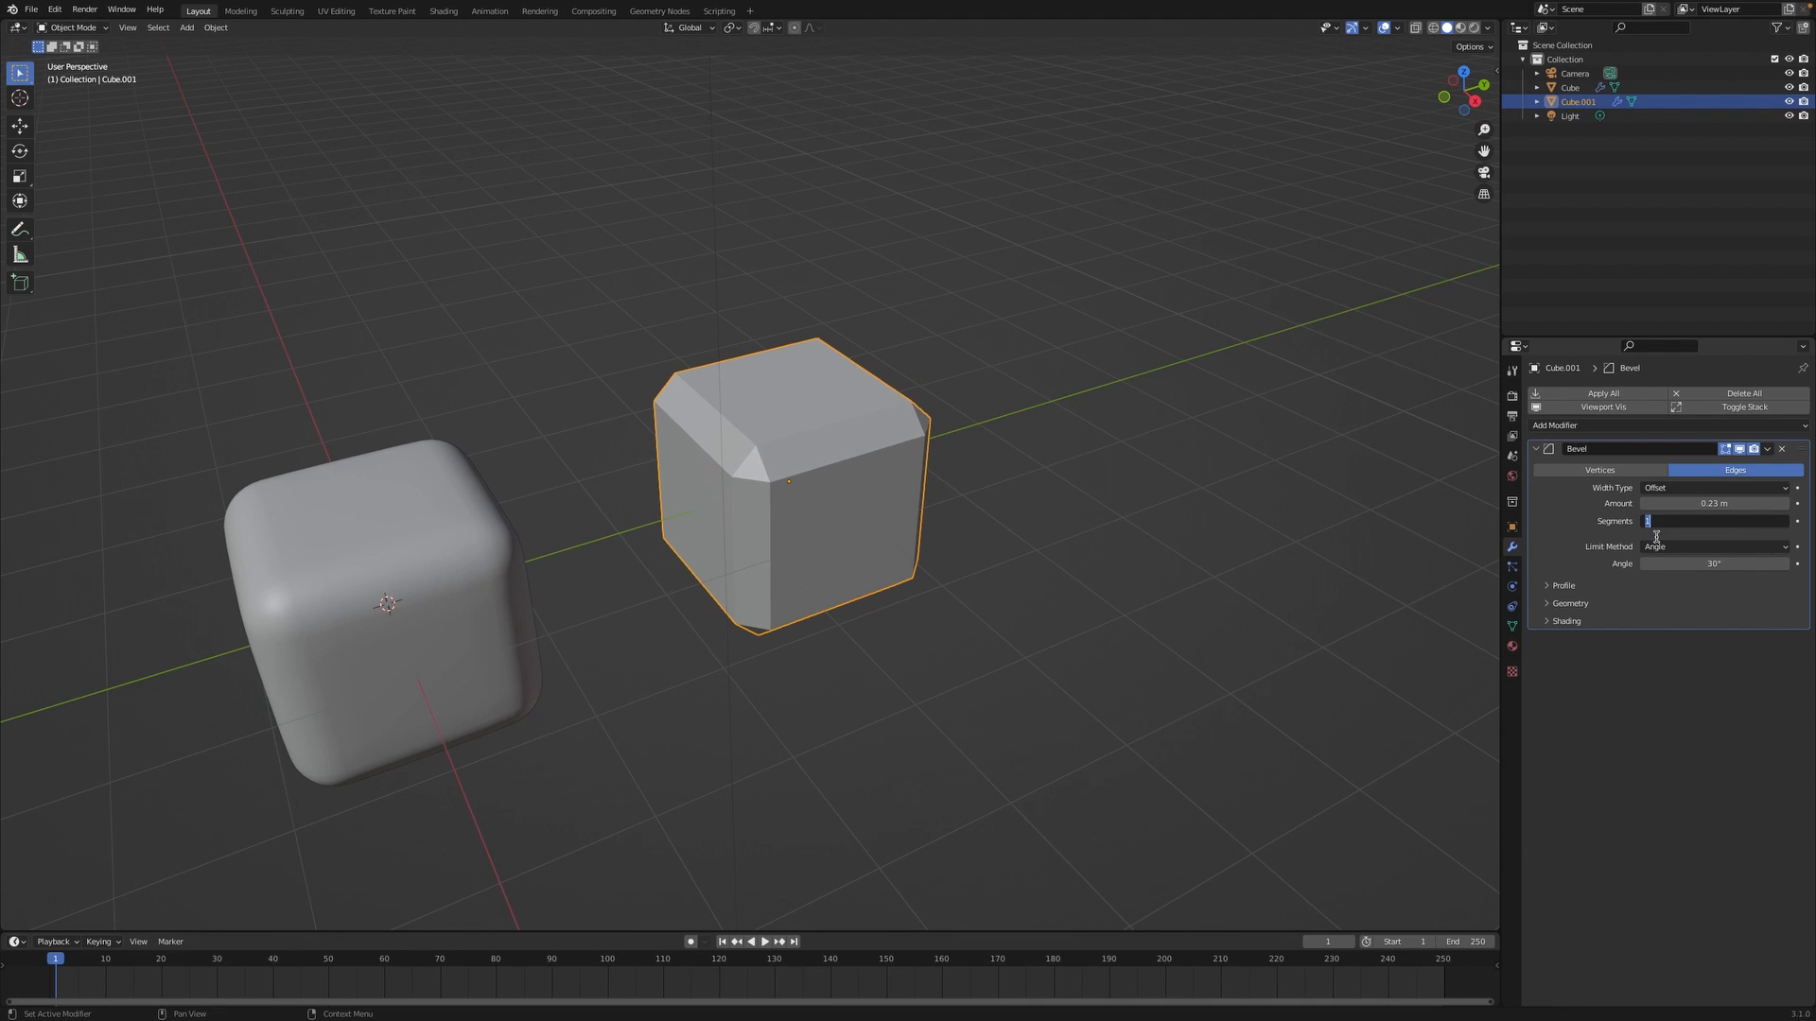
click(1569, 511)
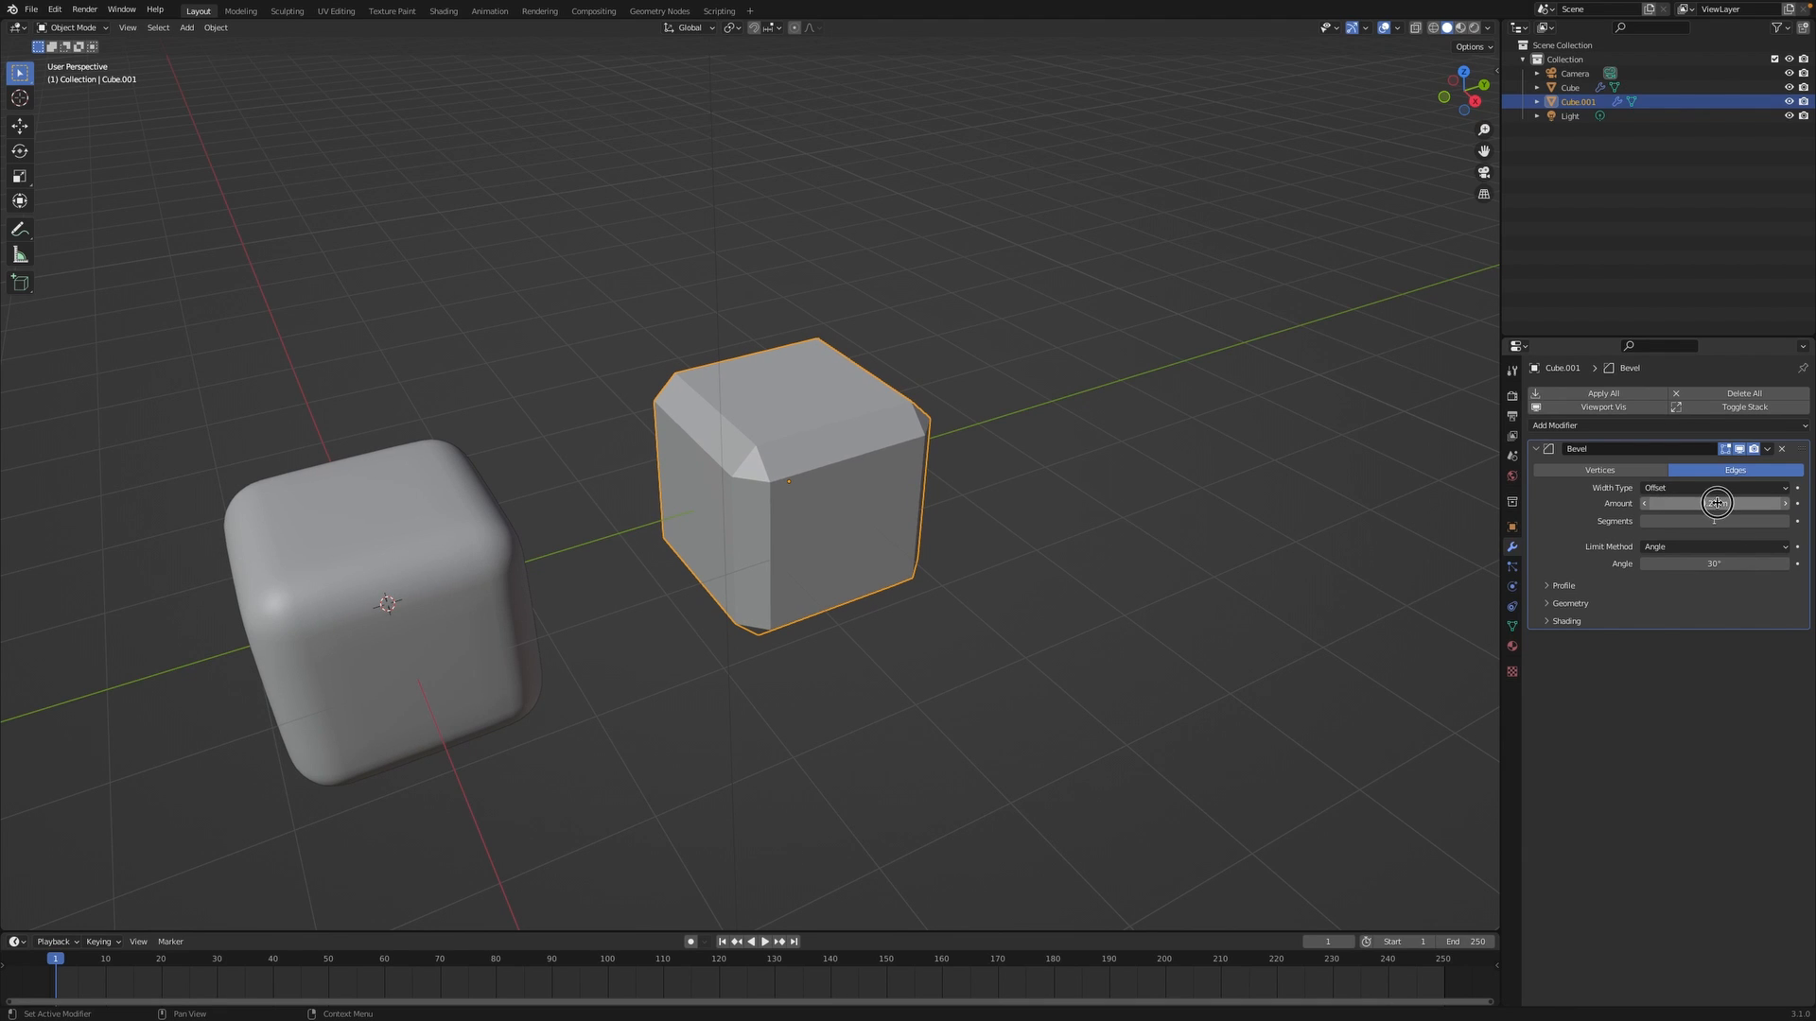
mouse_move(1717, 503)
mouse_down()
mouse_move(1764, 503)
mouse_move(1655, 503)
mouse_move(1688, 504)
mouse_up()
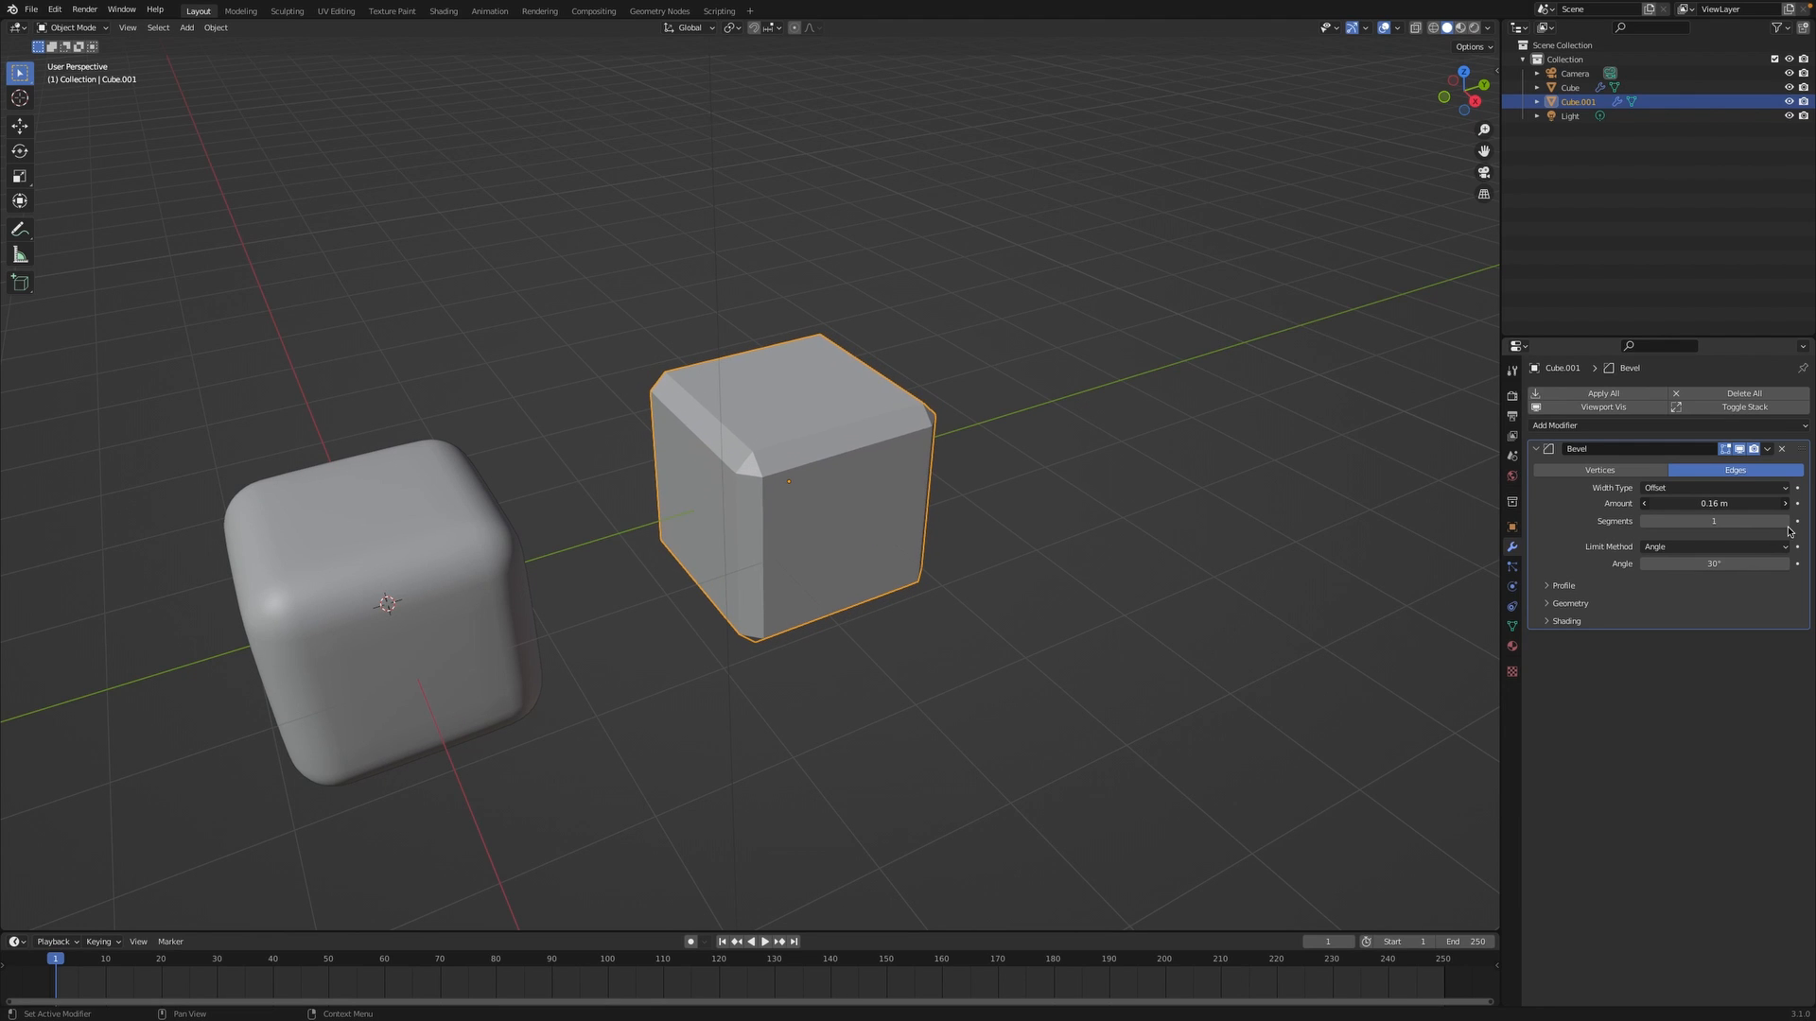
Set the second cube's Bevel modifier to 4 segments.
click(1786, 522)
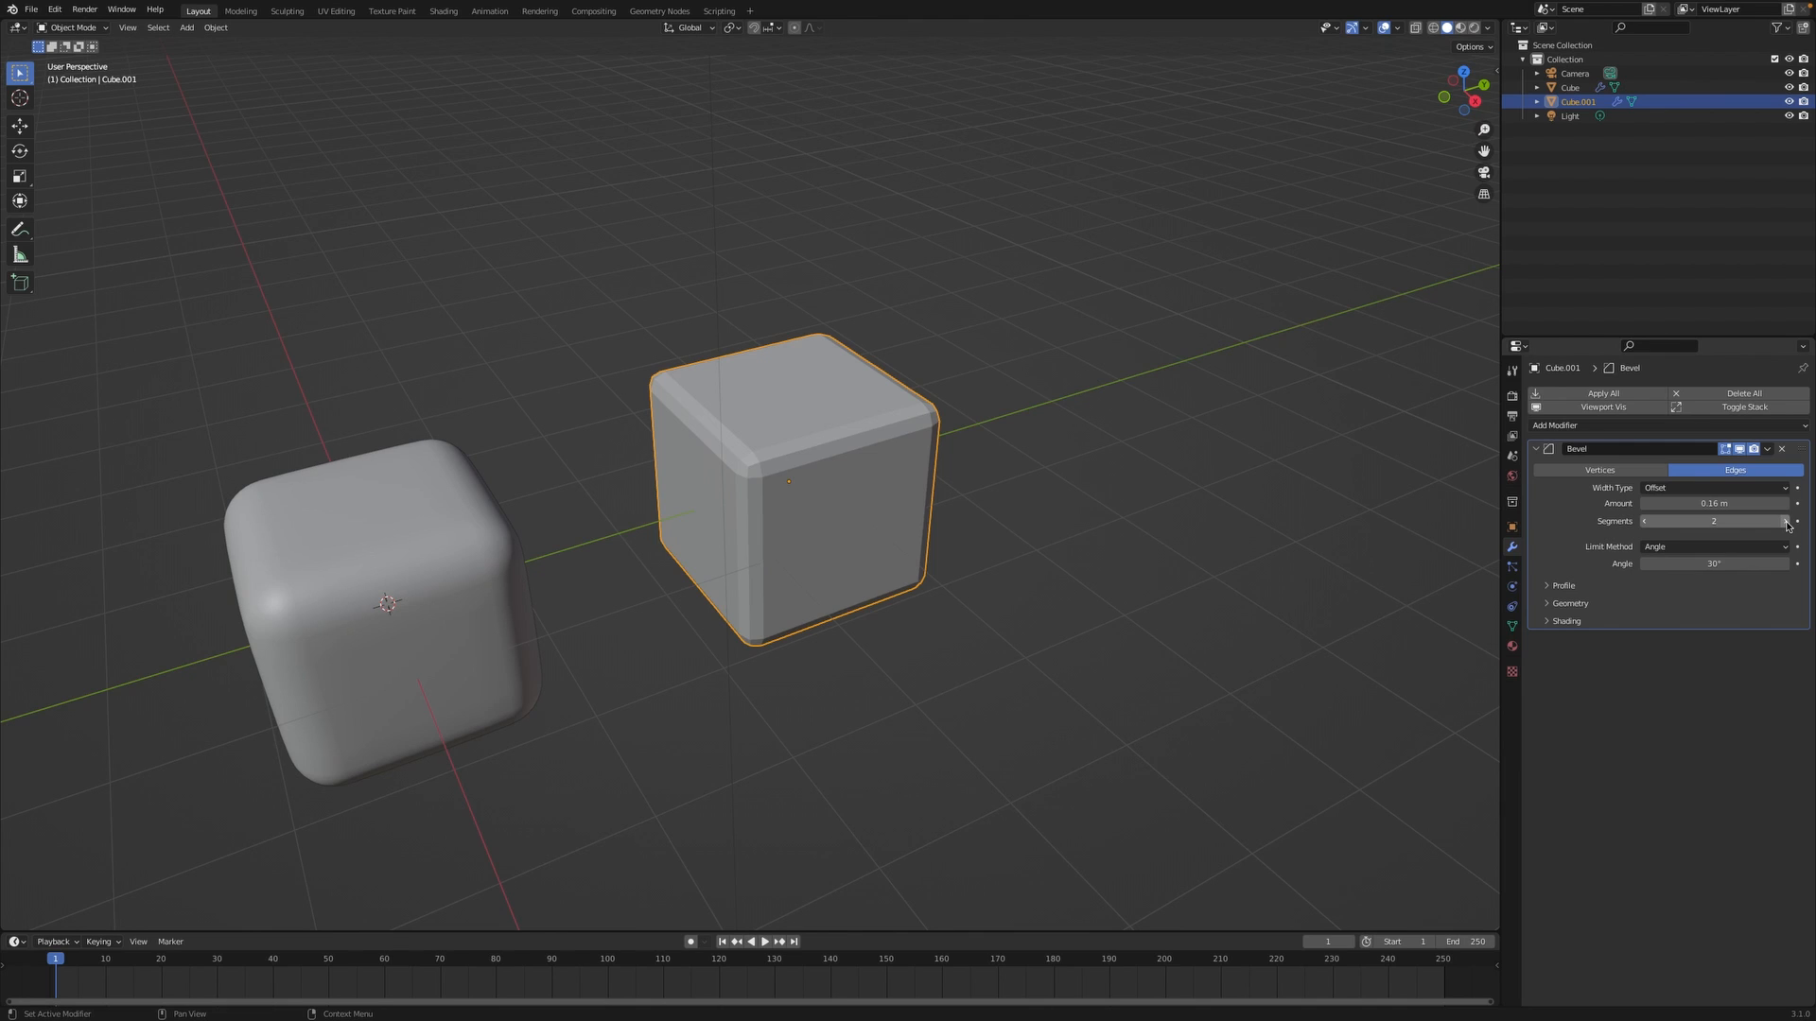
click(1786, 522)
click(1786, 522)
click(1786, 522)
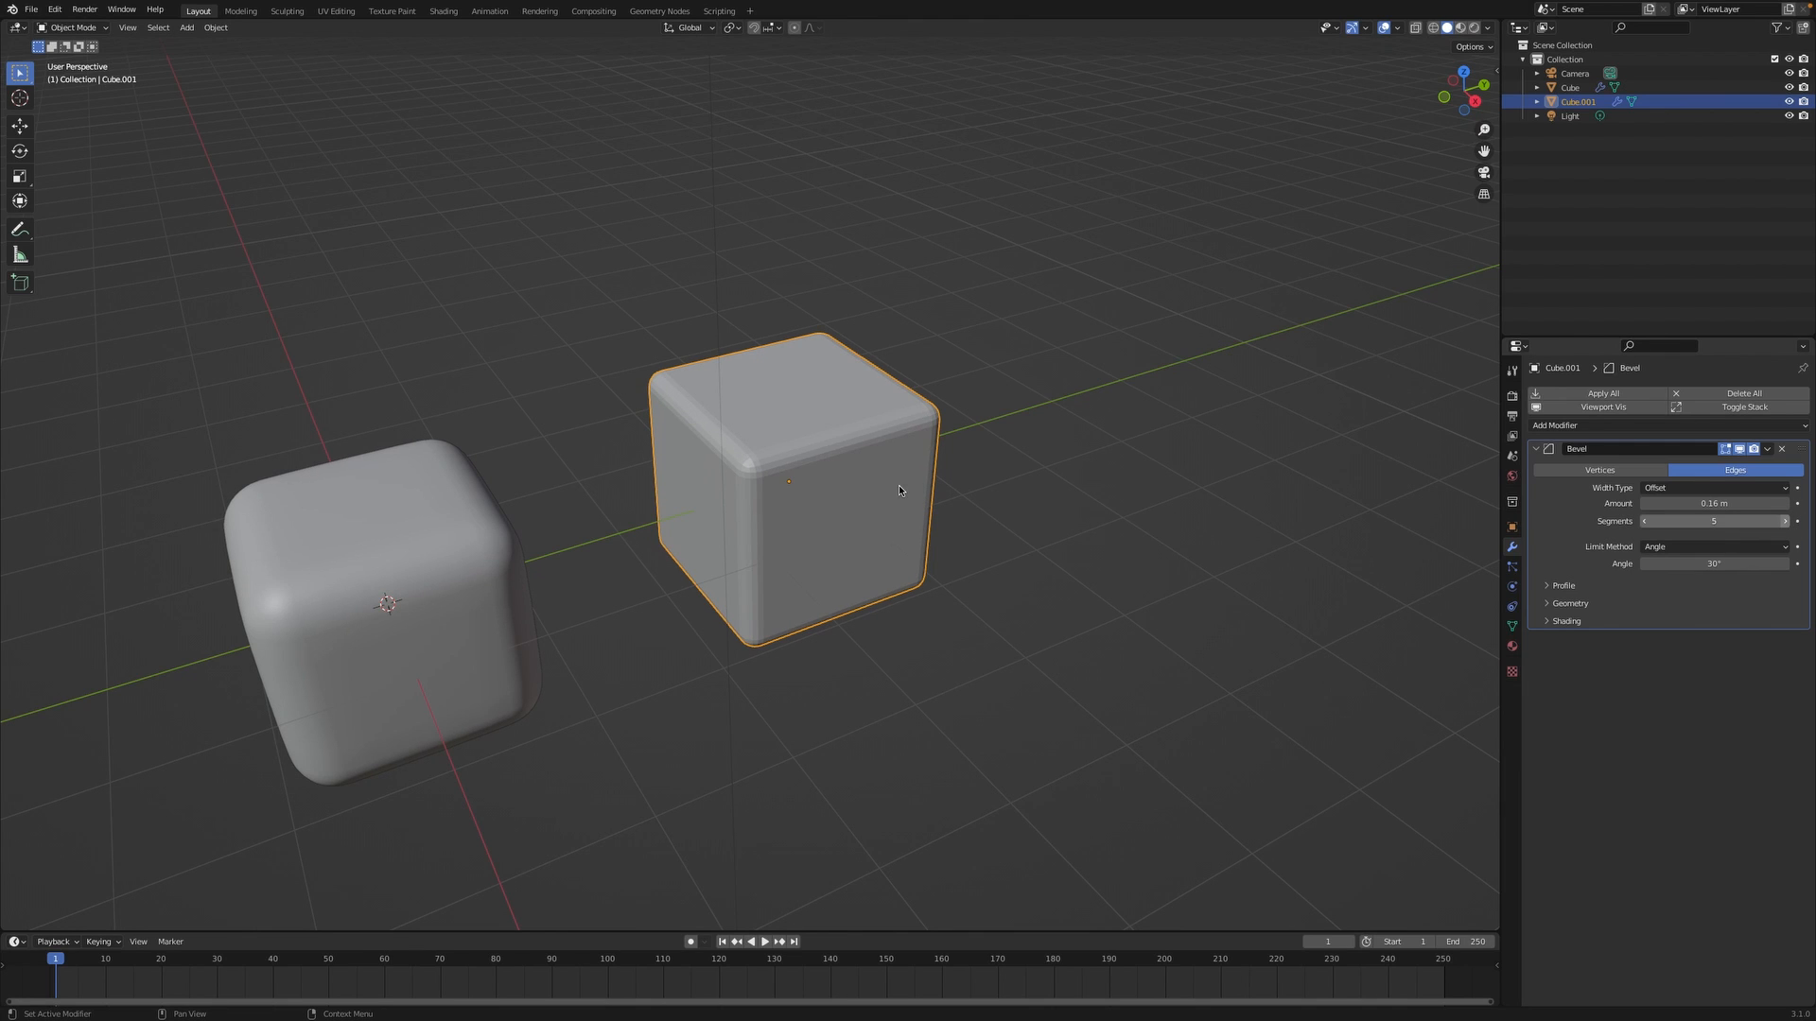
click(1646, 522)
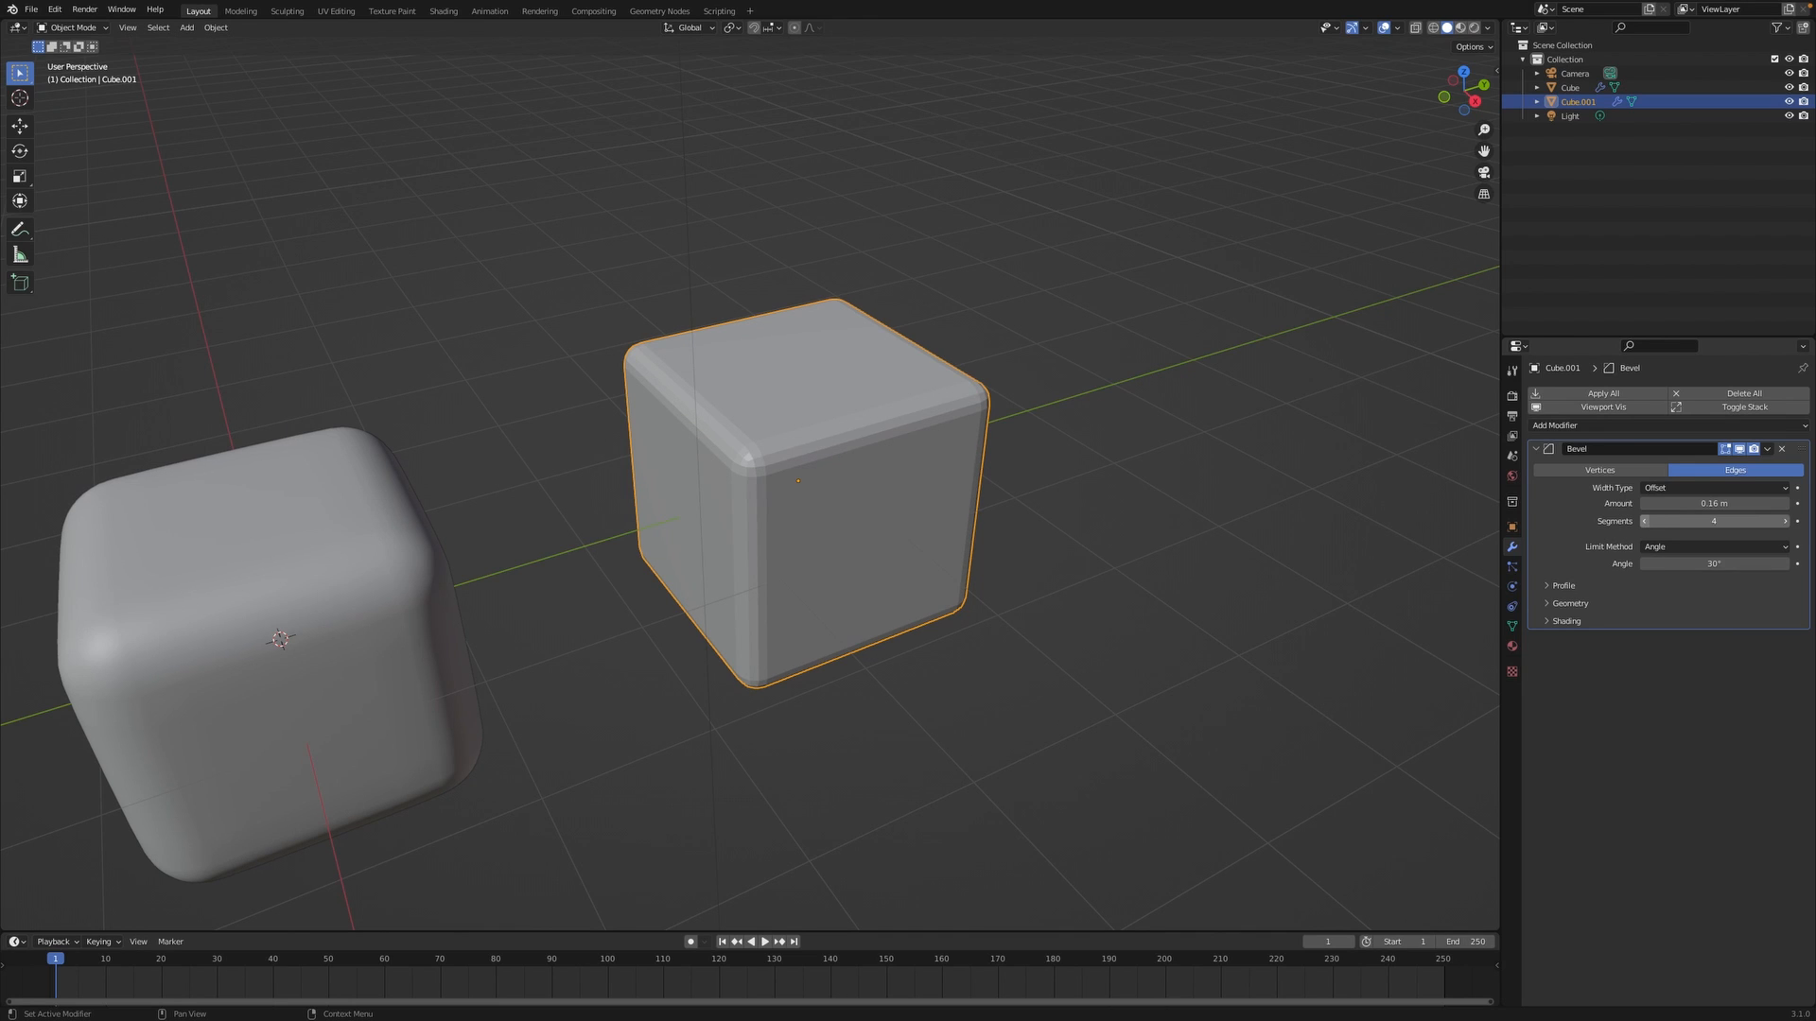
click(1646, 522)
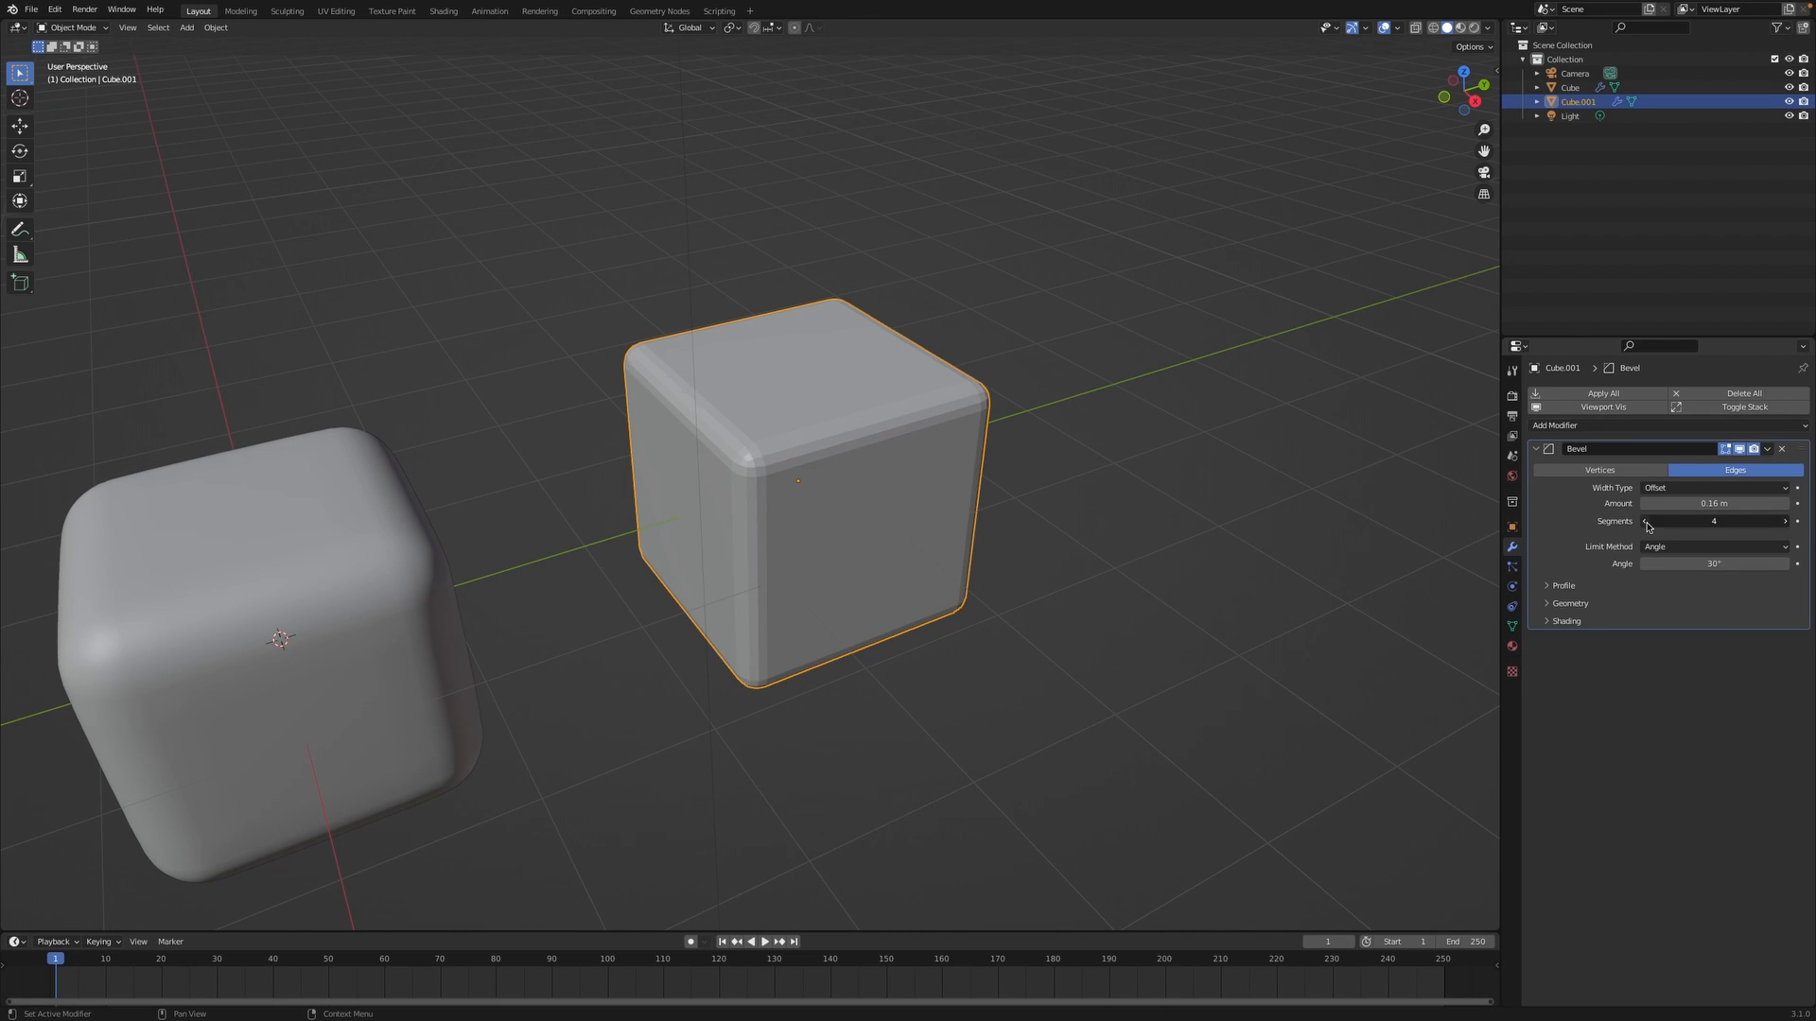
click(1786, 522)
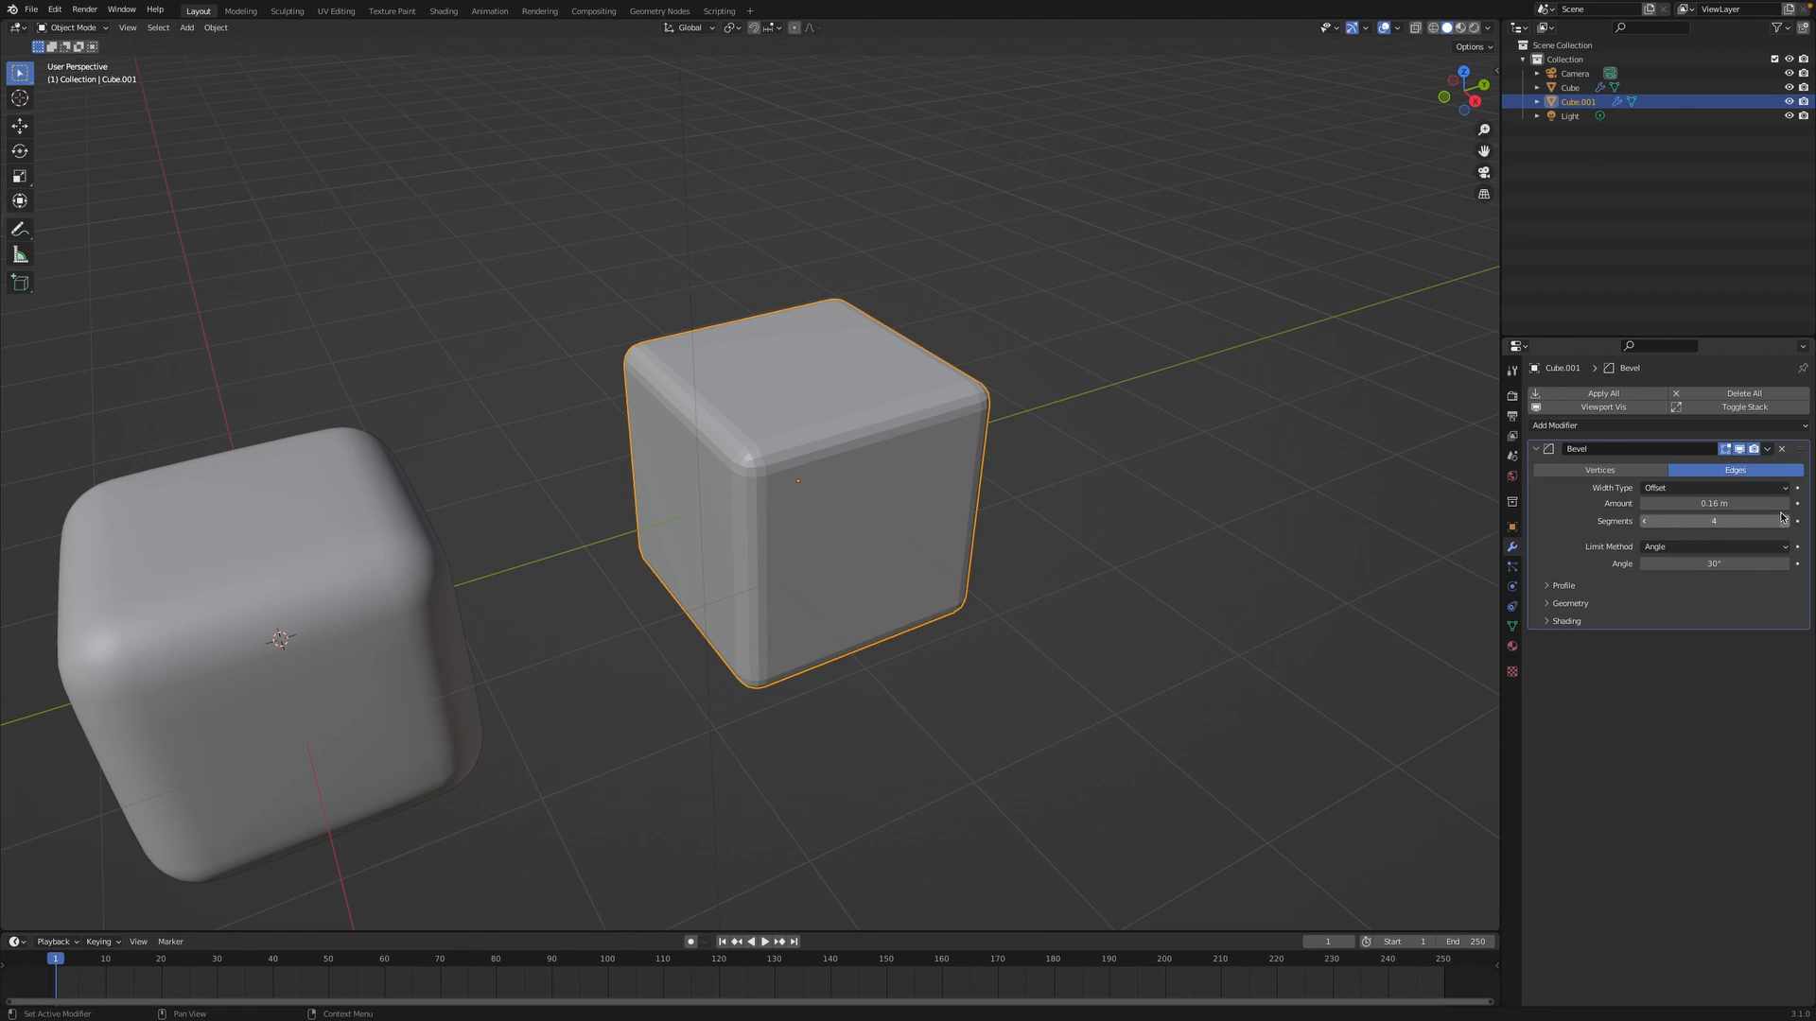
Compare the Bevel modifier's Vertices and Edges modes on the second cube up close, ending on Edges.
click(1611, 476)
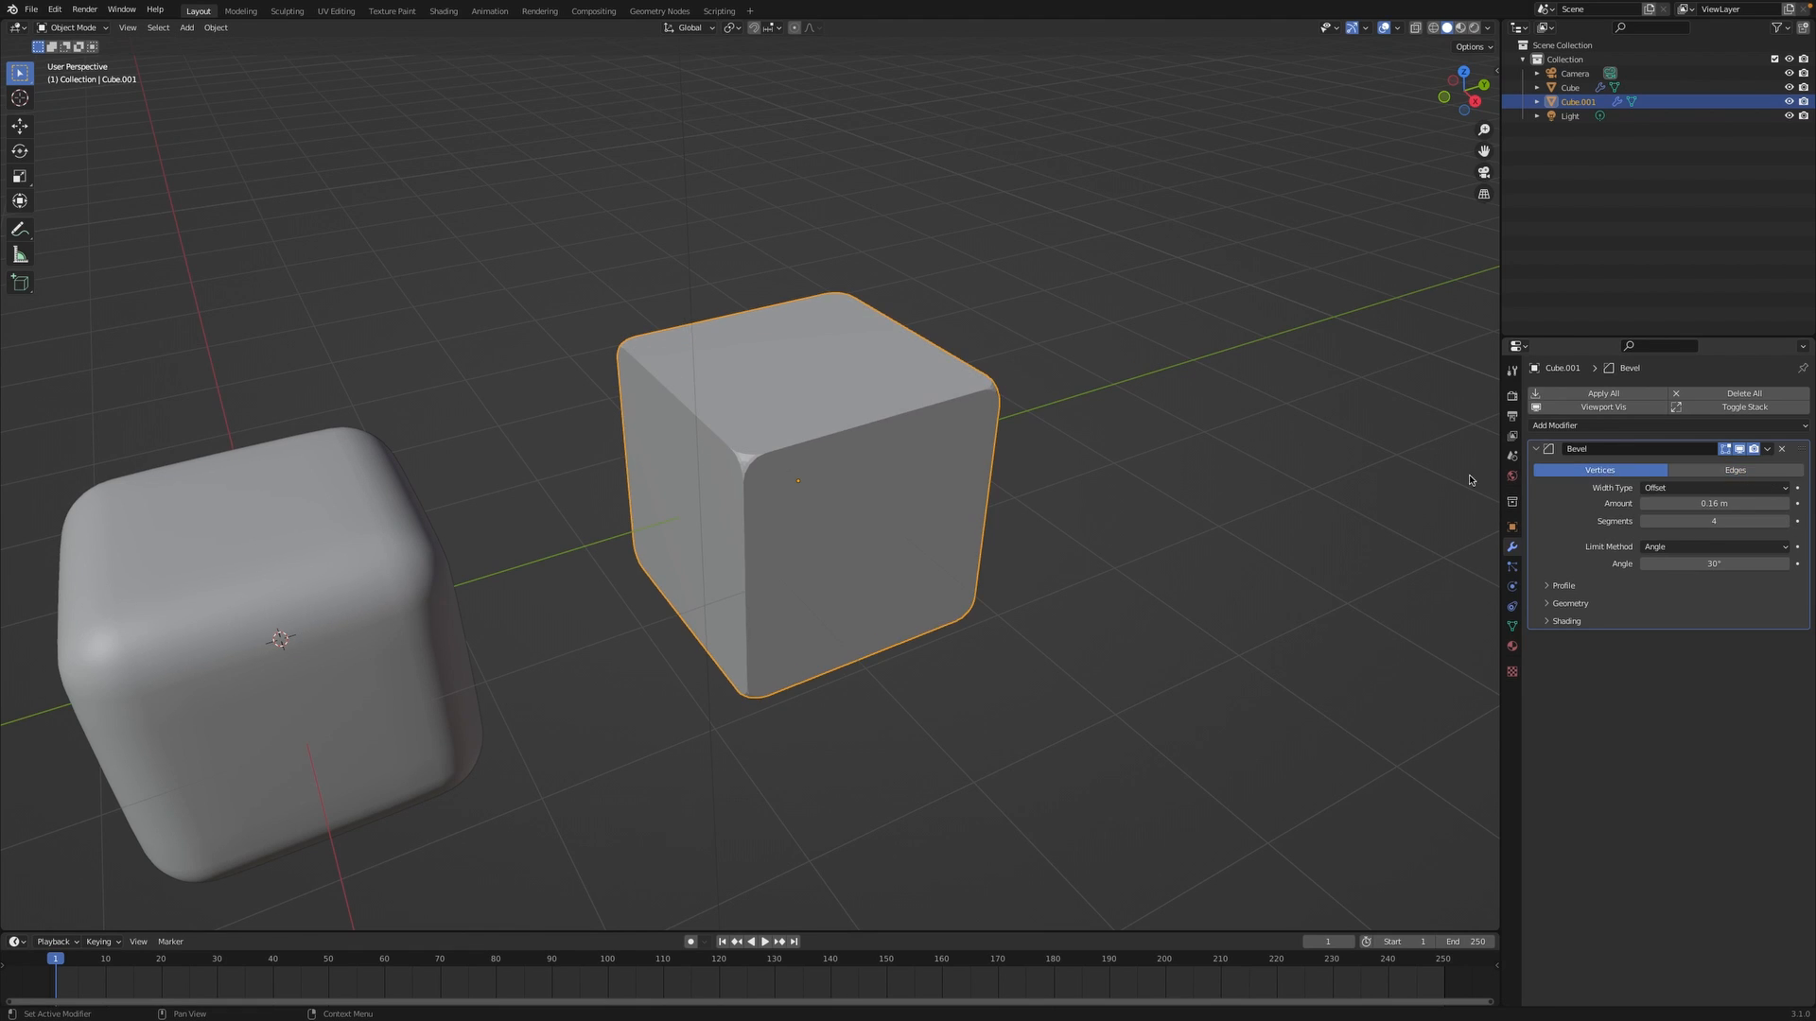
scroll(741, 501, up, 3)
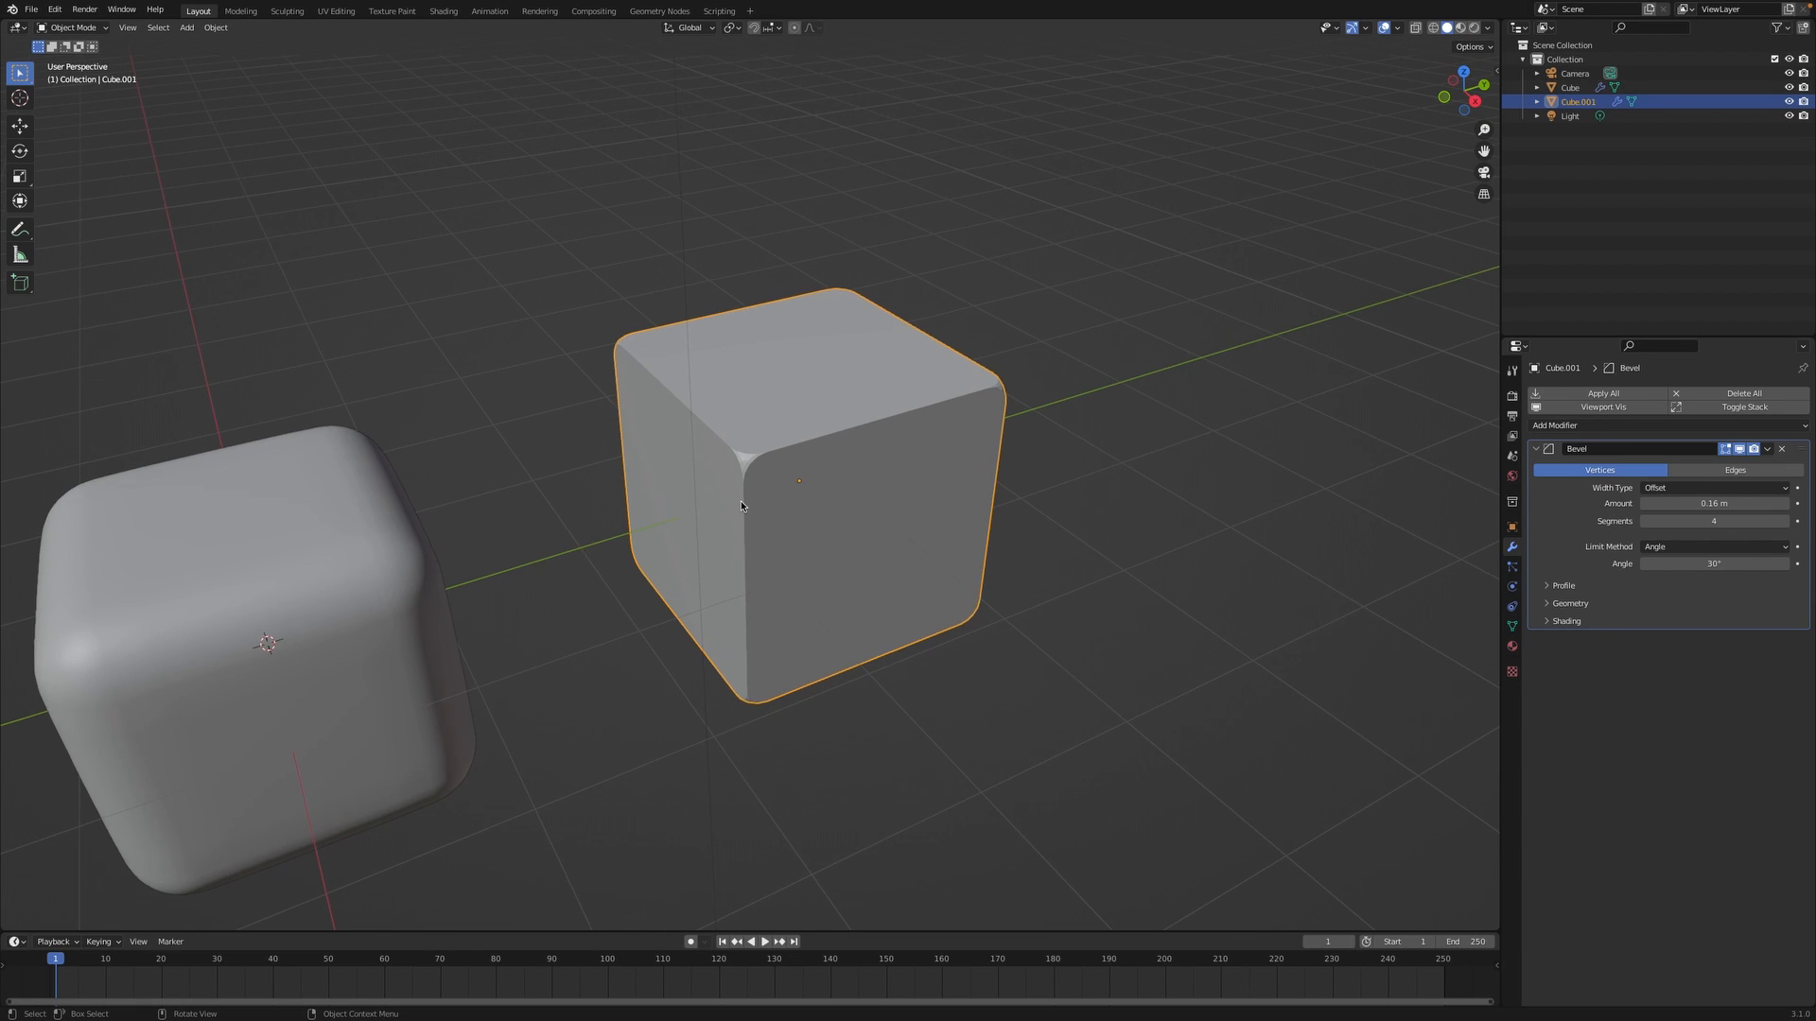
scroll(738, 505, up, 3)
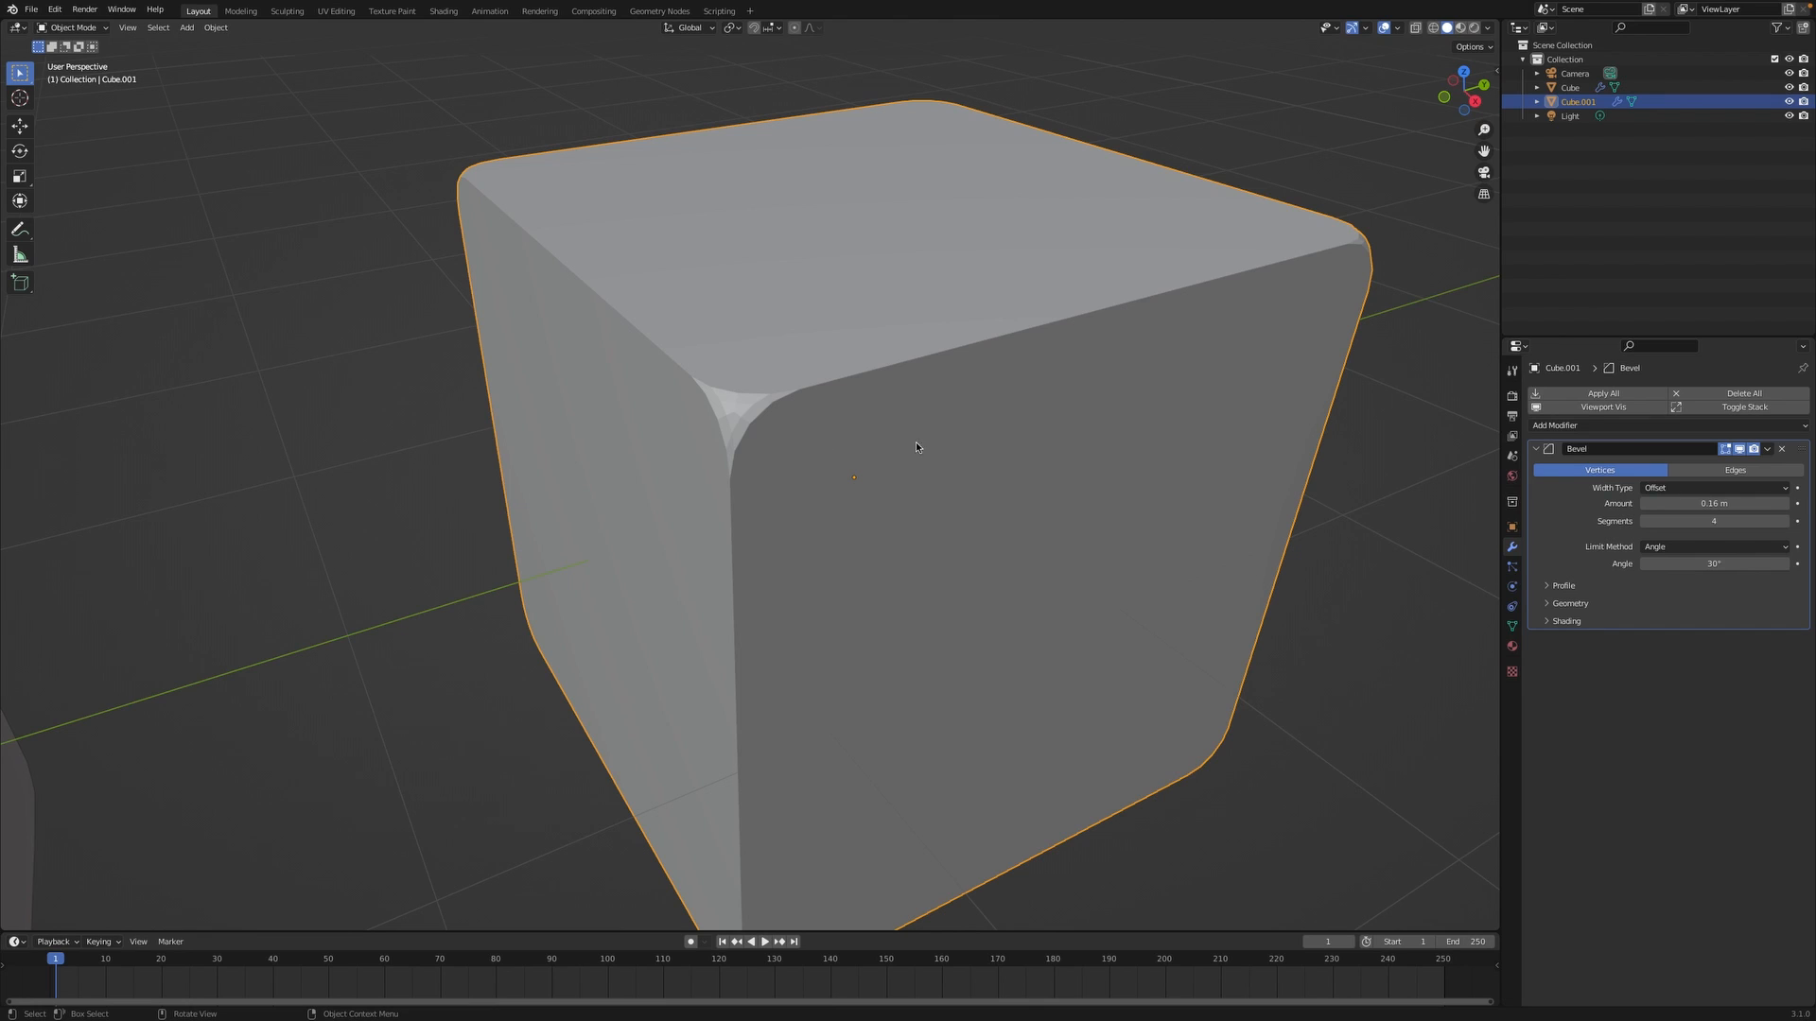
click(1757, 474)
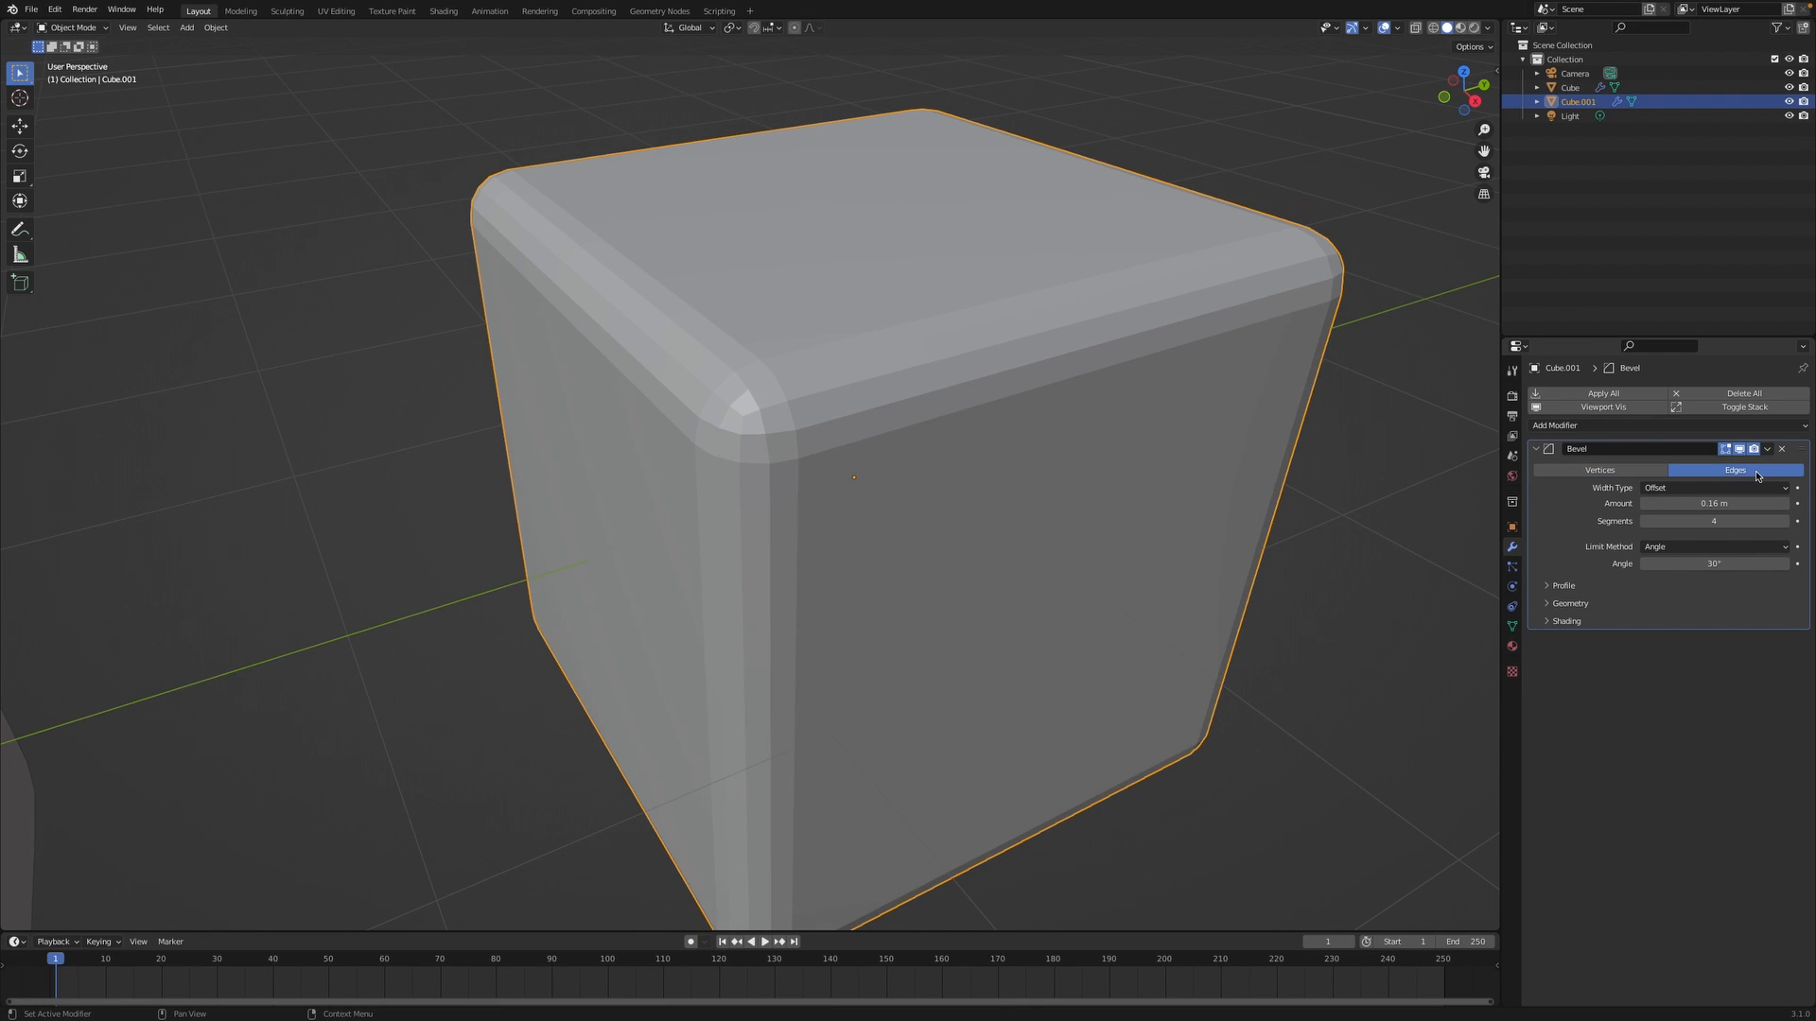
click(1629, 475)
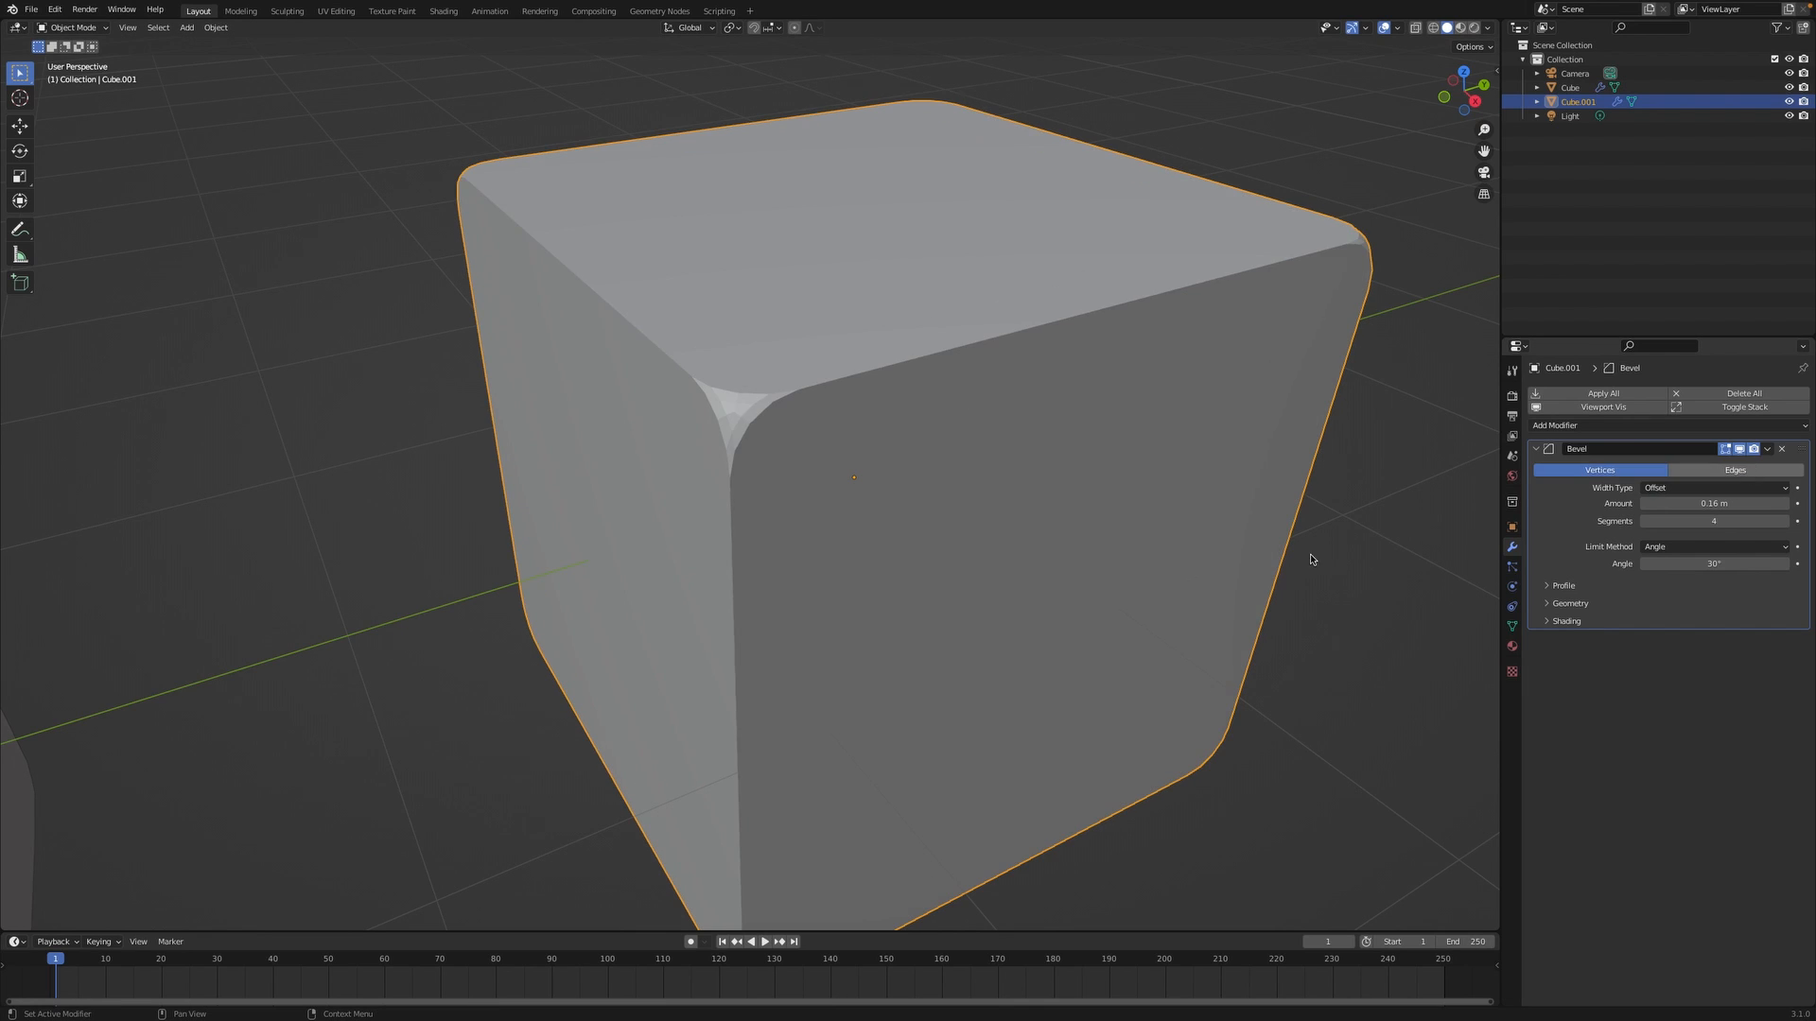
key(ctrl+z)
Apply Shade Smooth to the second cube with the Bevel modifier.
scroll(1068, 583, down, 8)
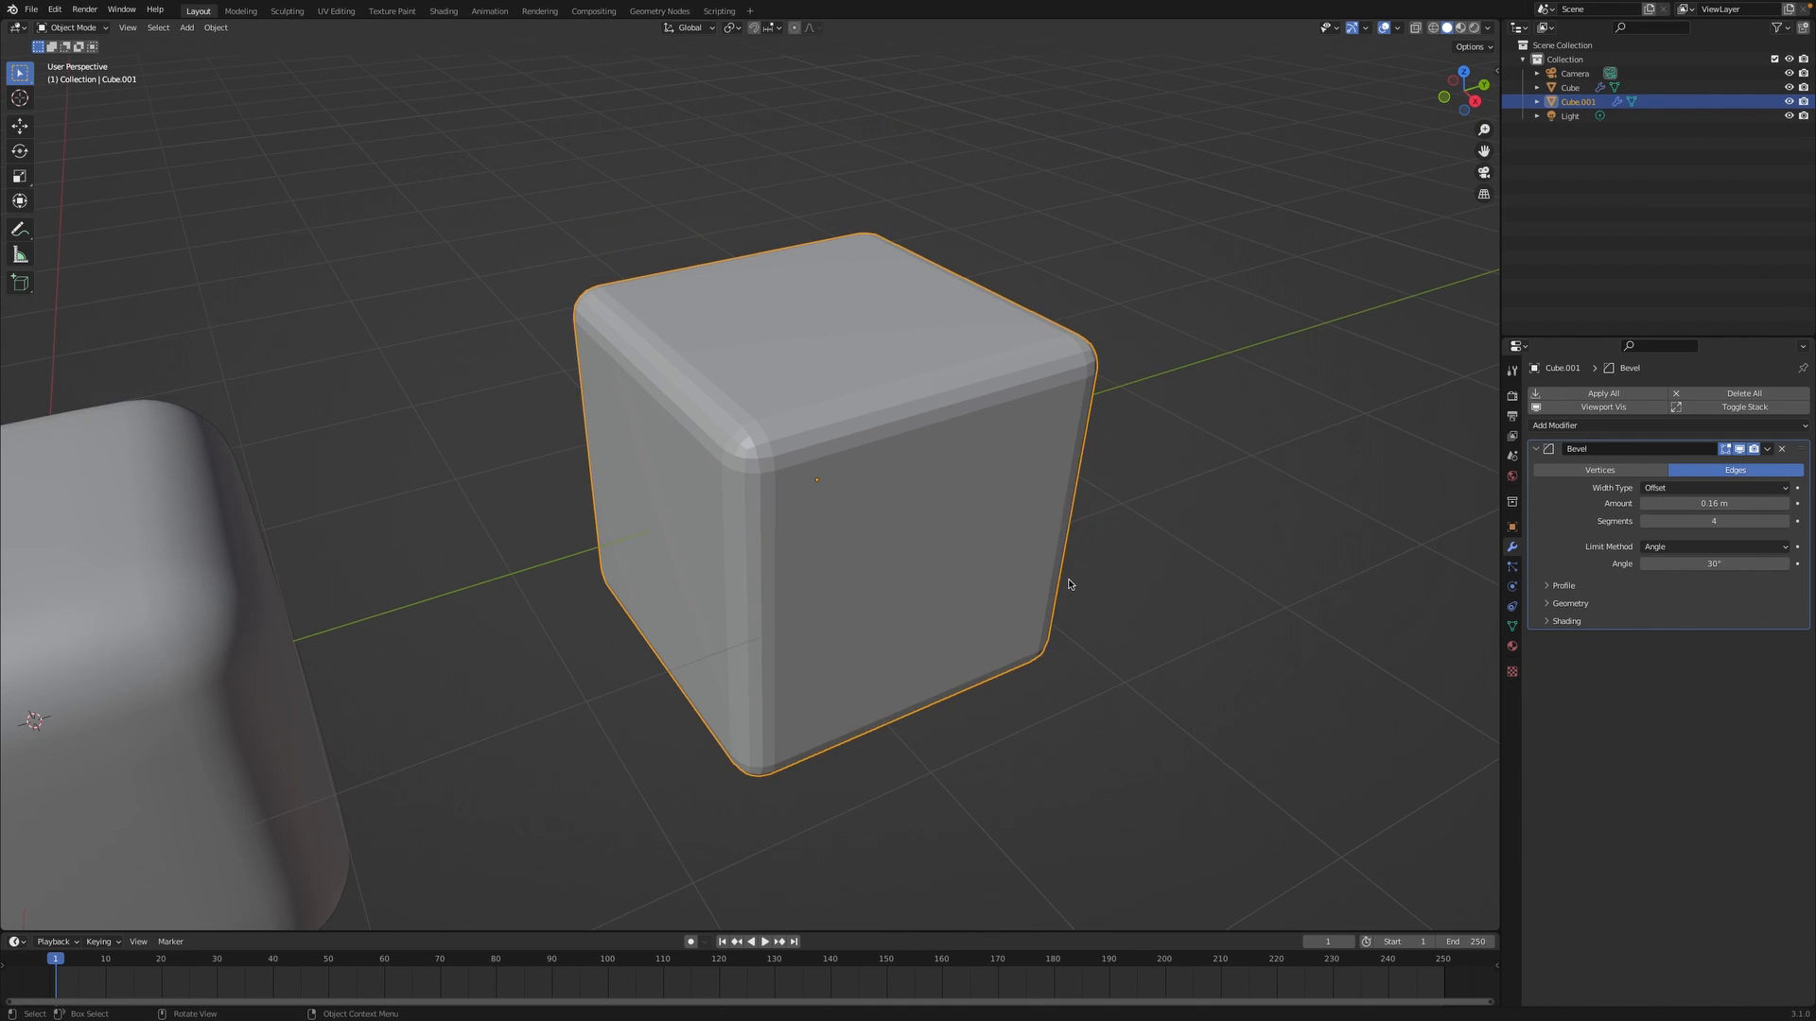
click(1130, 587)
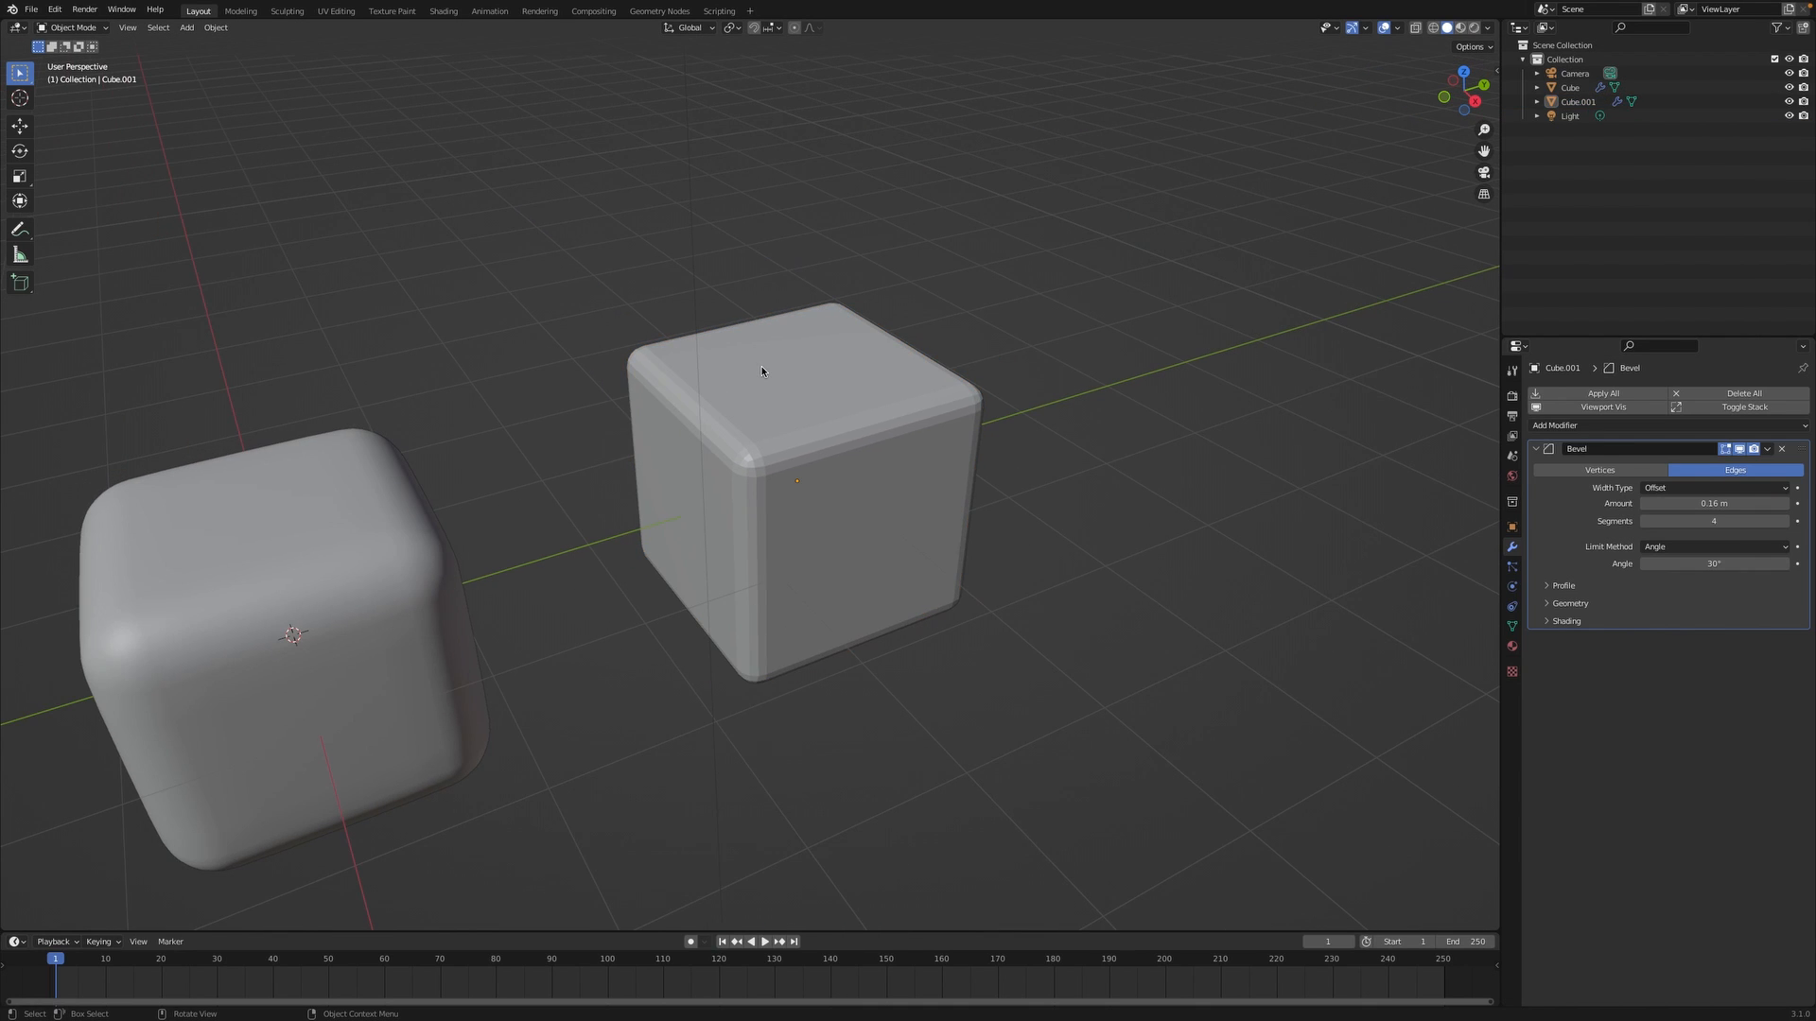
click(761, 371)
right_click(762, 371)
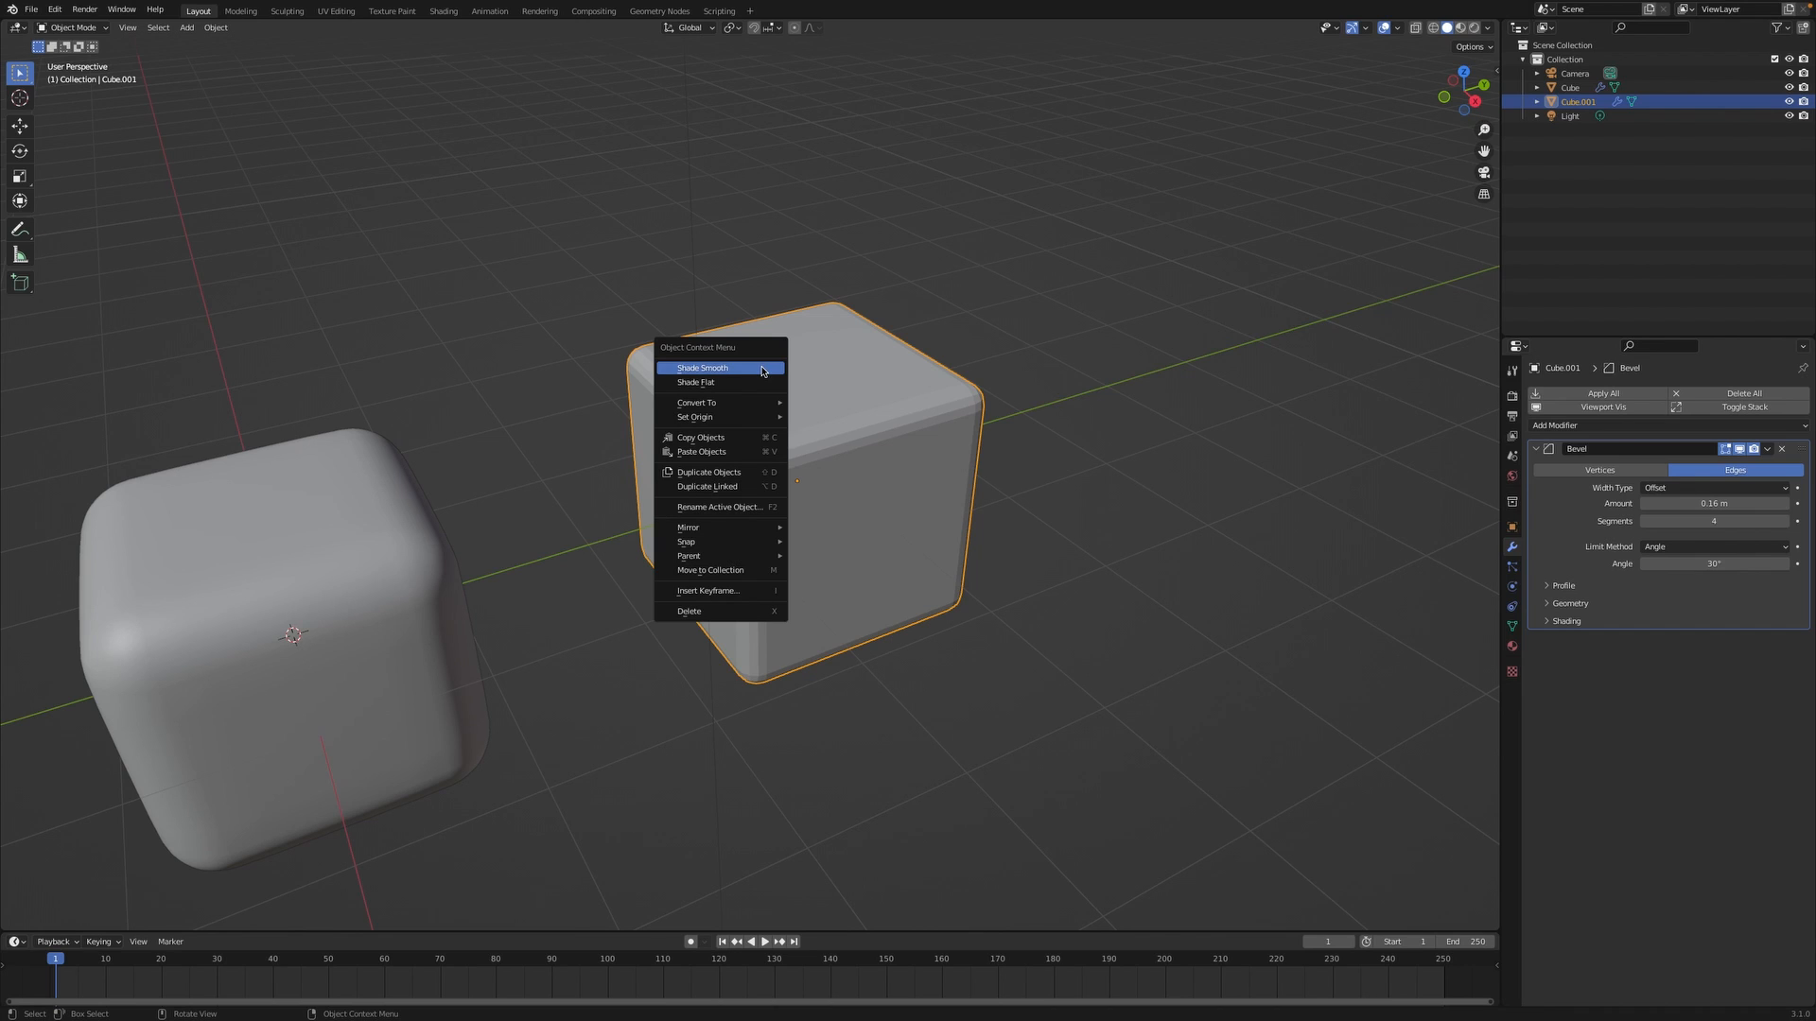
click(721, 369)
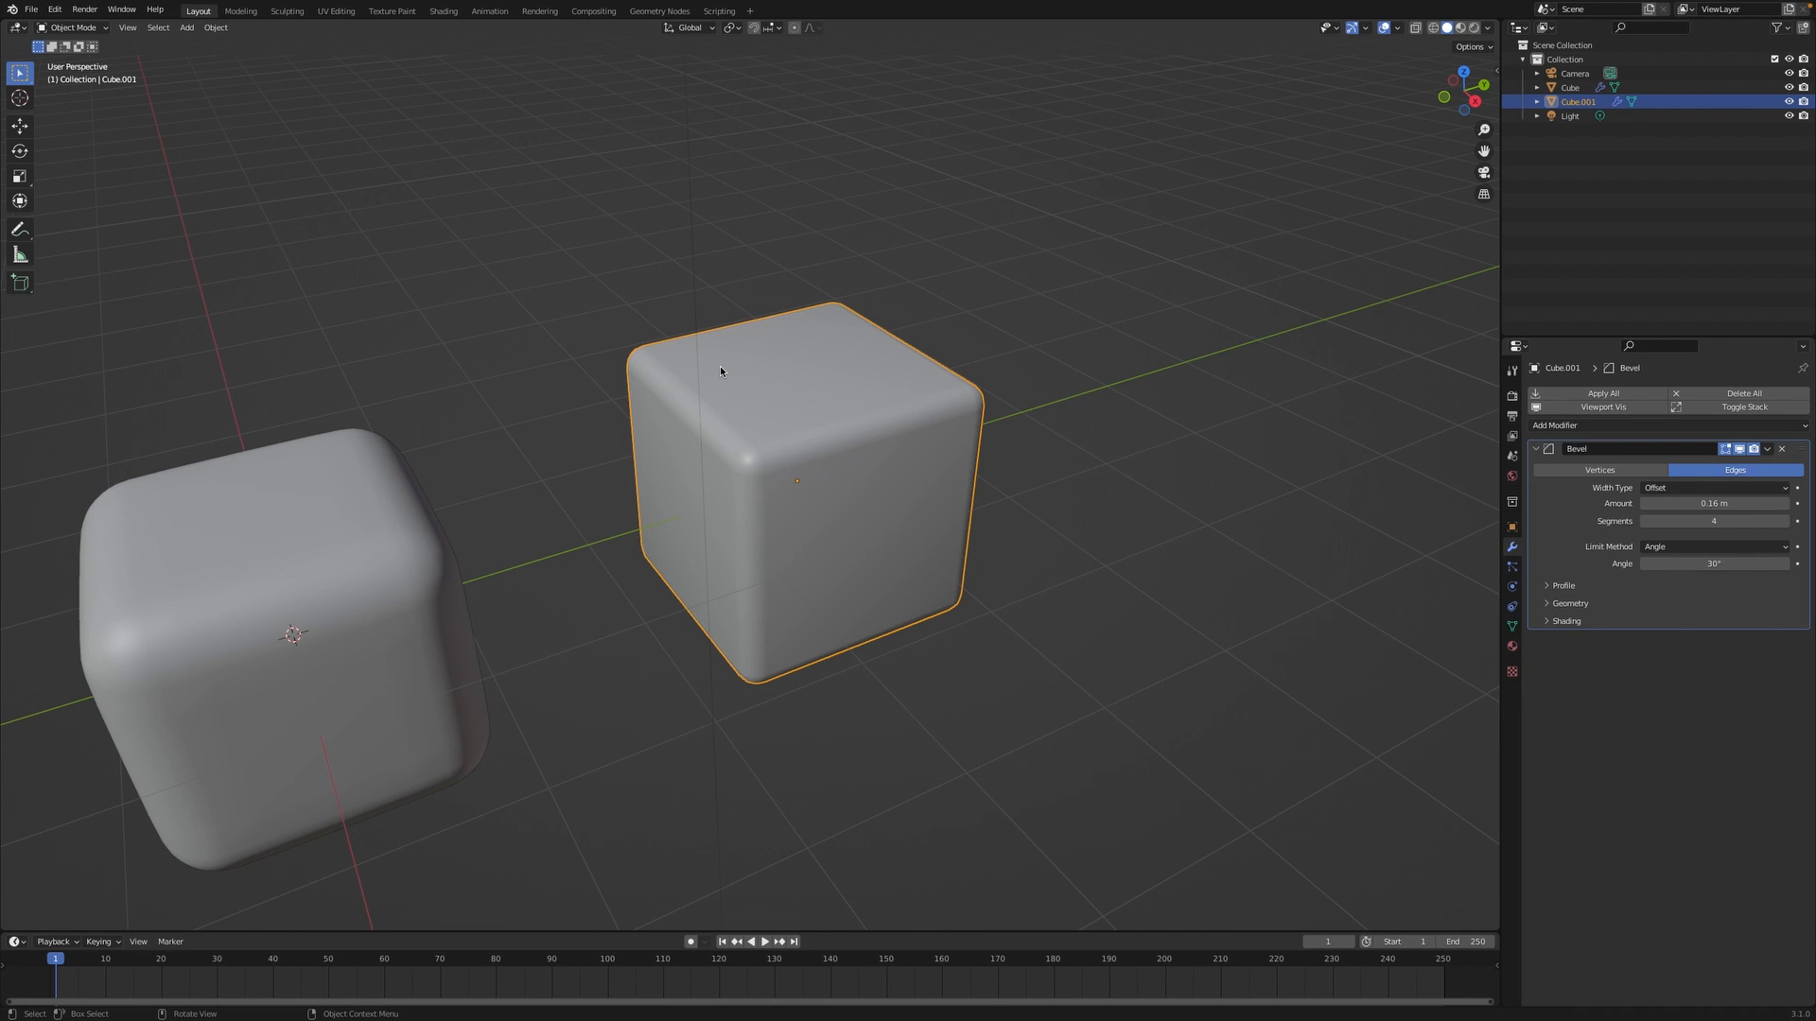
Examine the first cube's beveled mesh in Edit Mode and compare its rounding with the second cube.
scroll(750, 517, left, 5)
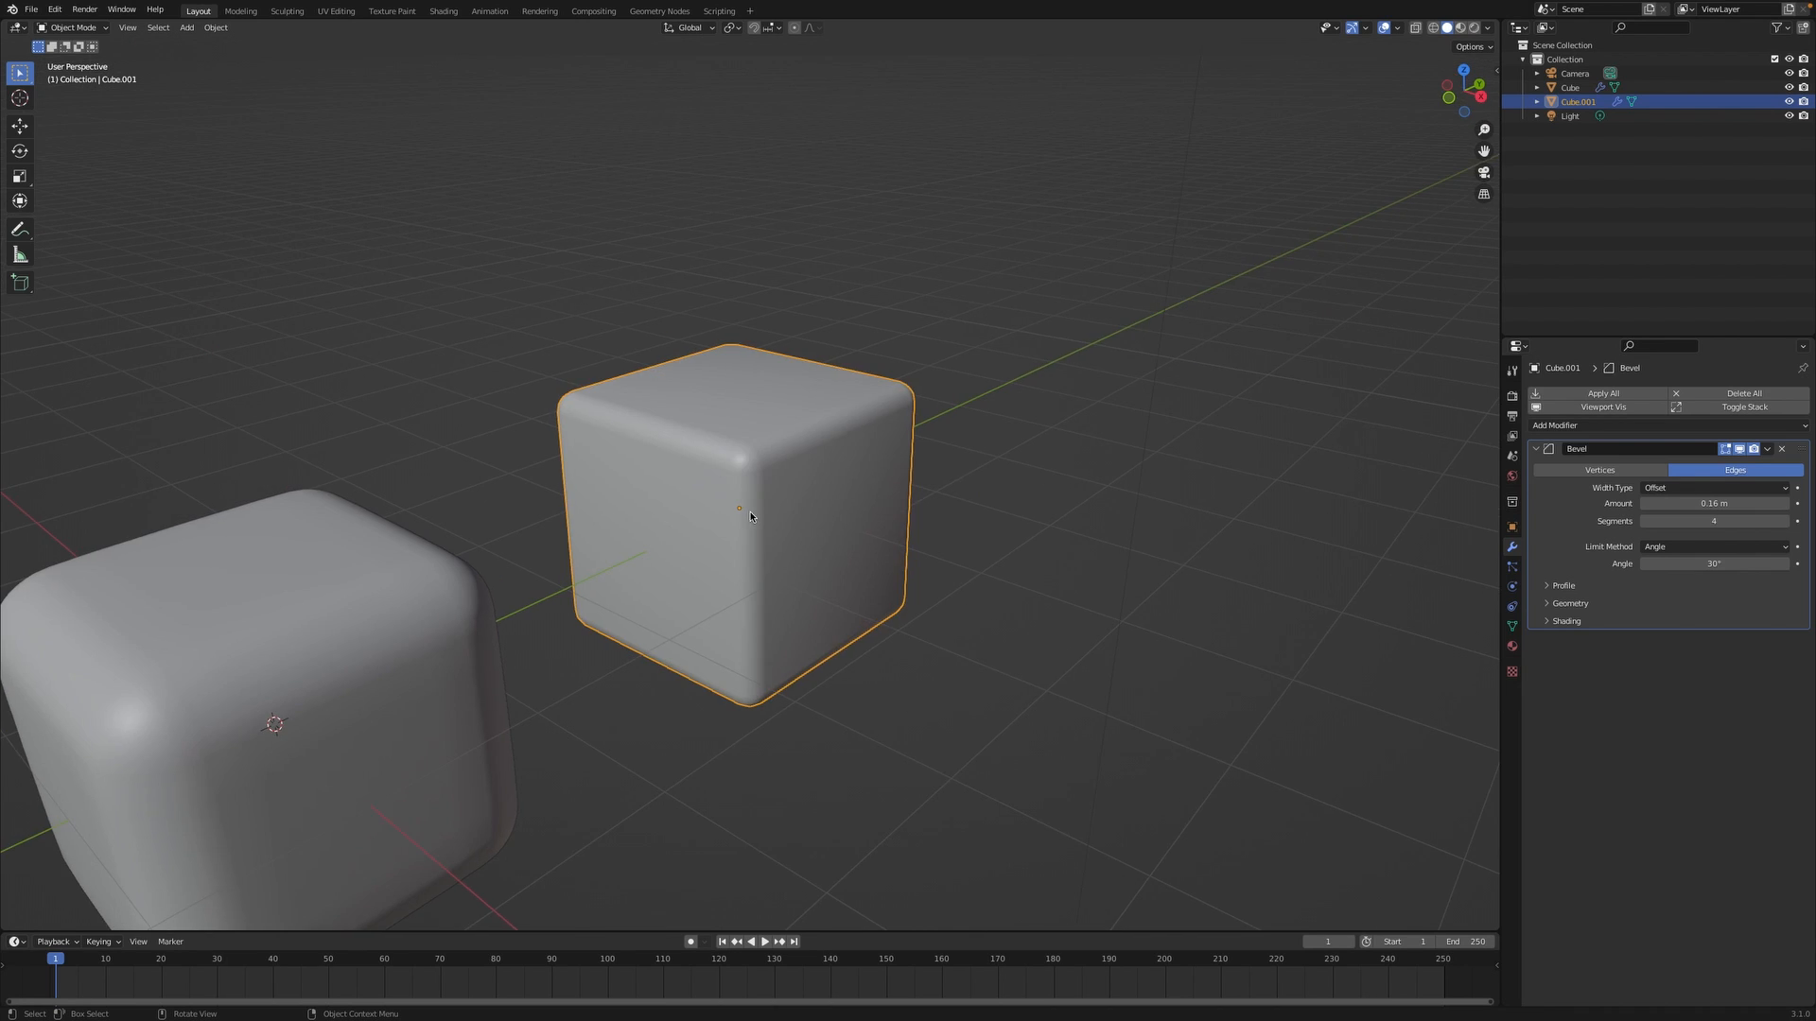
click(373, 586)
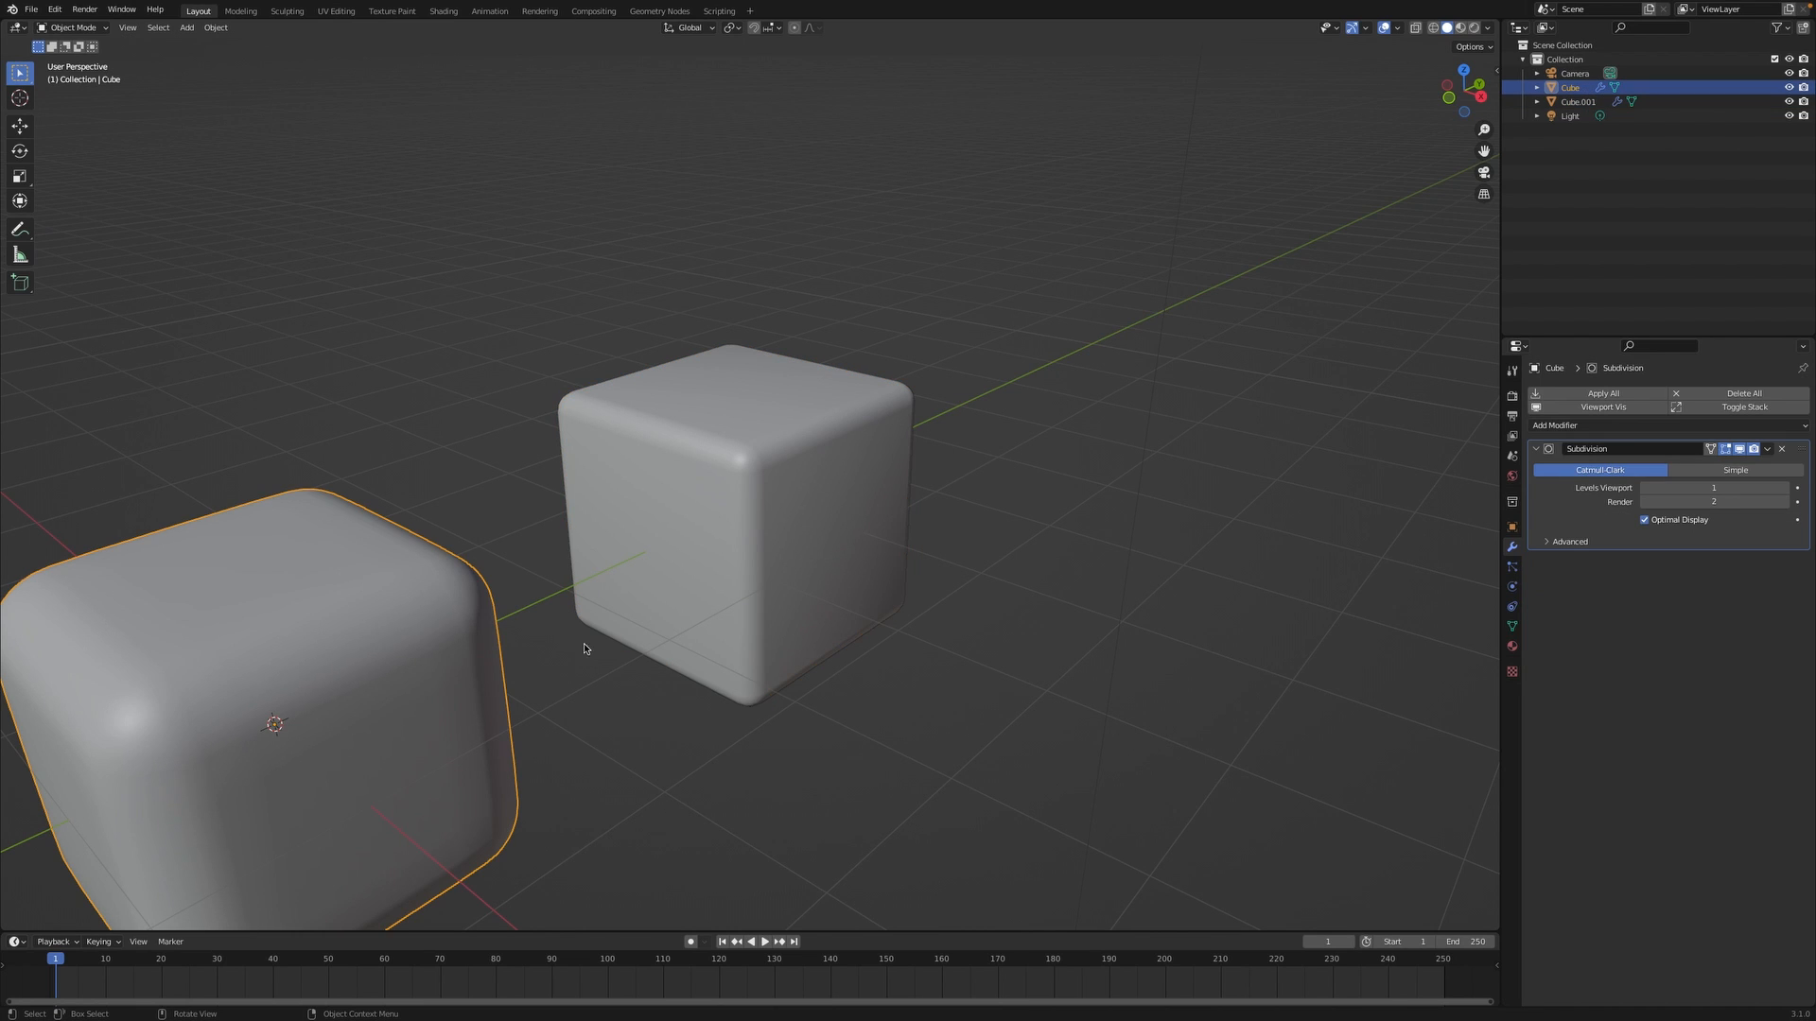
shift+scroll(820, 766, left, 7)
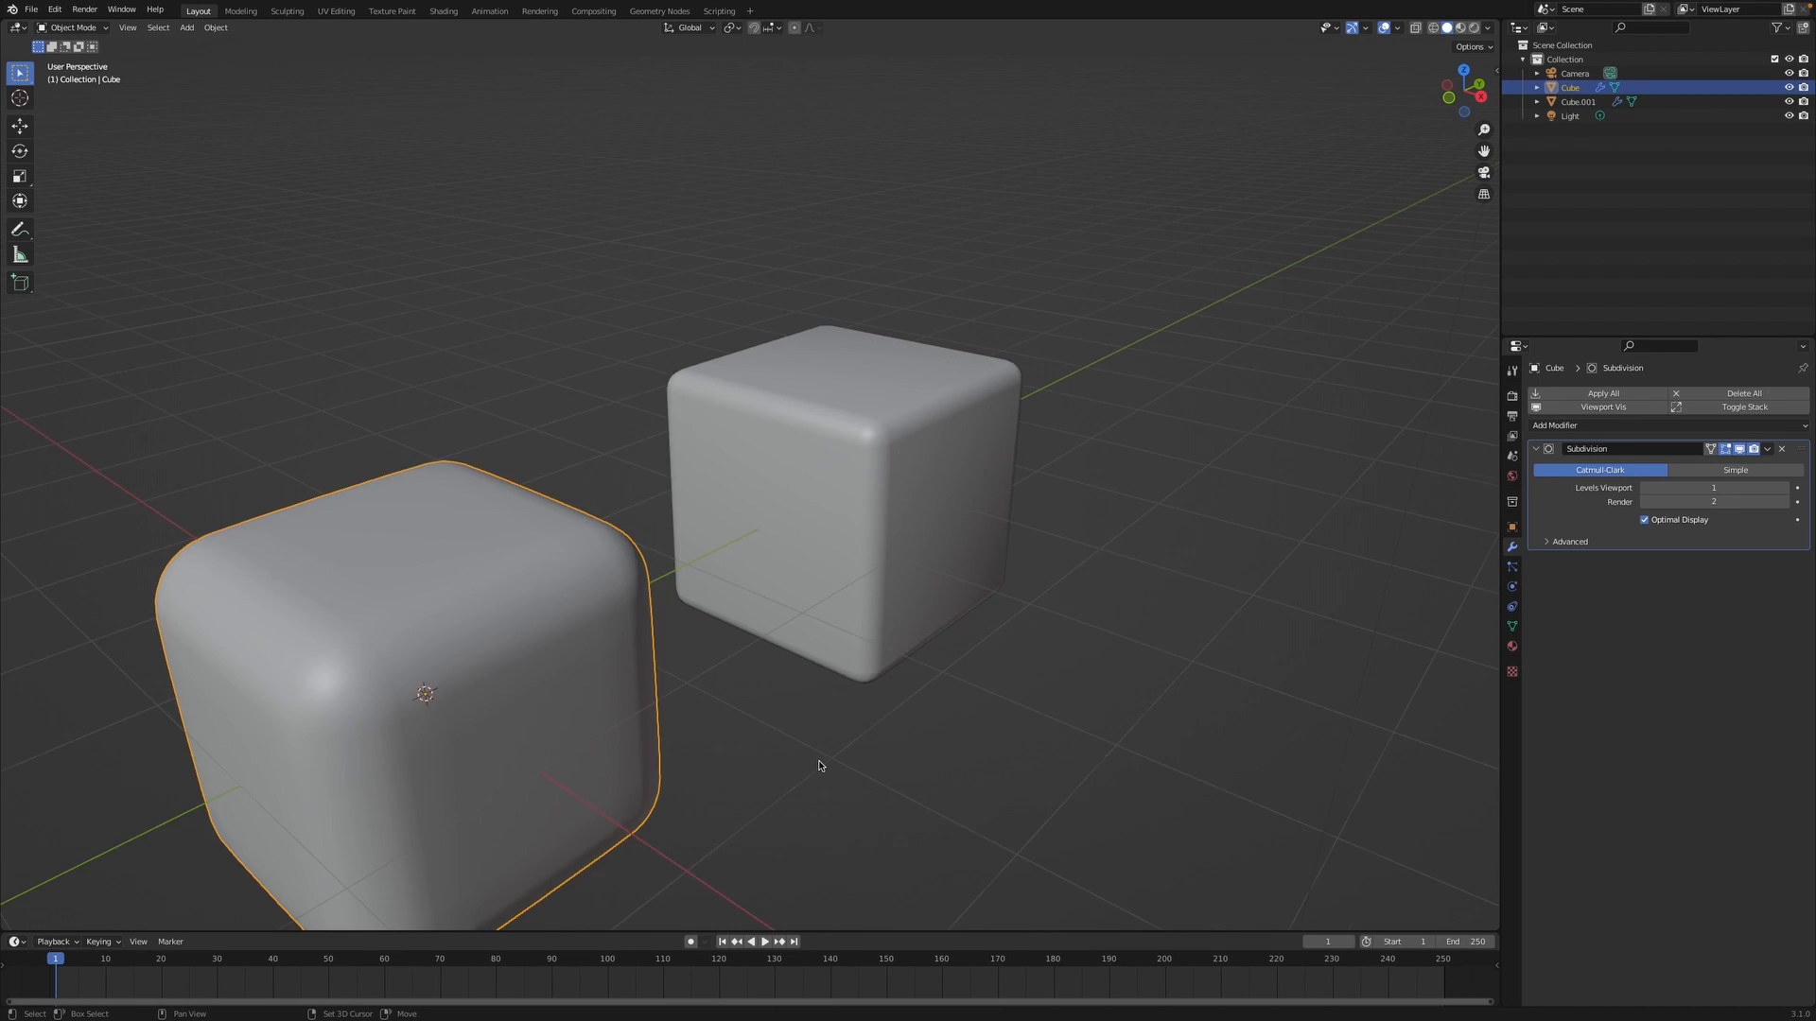
shift+middle_drag(819, 762, 824, 747)
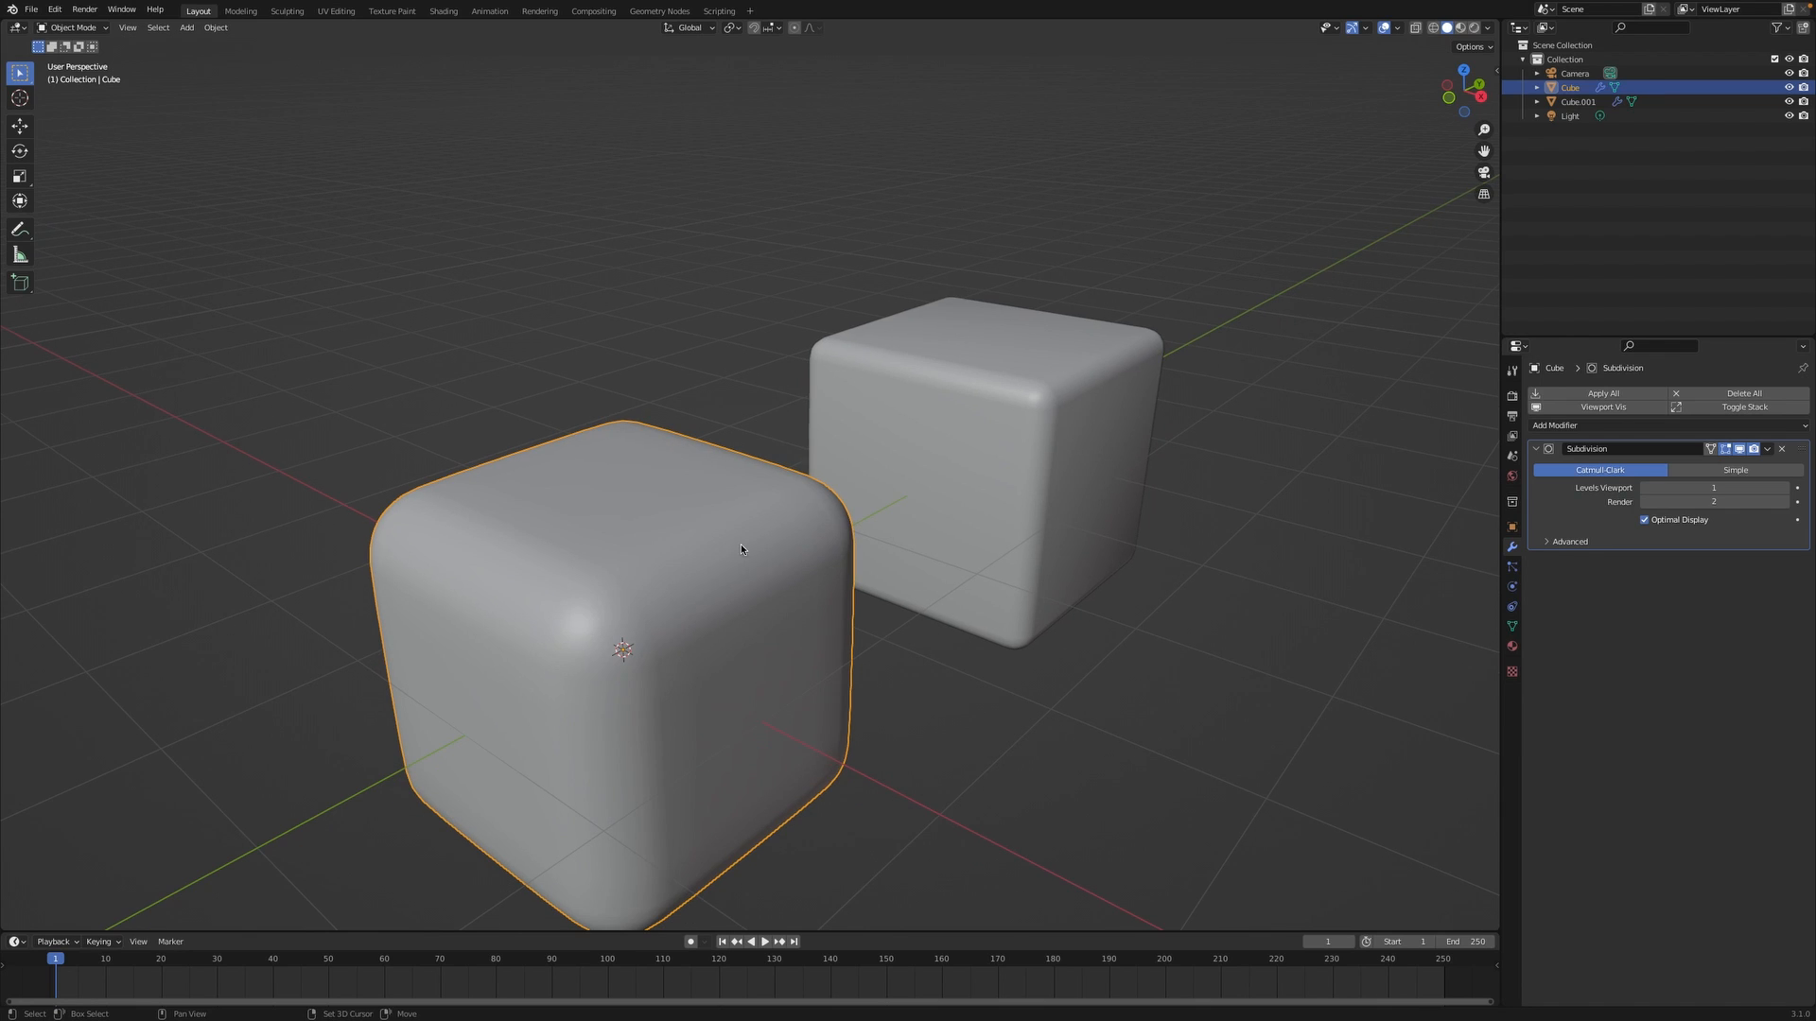
key(Tab)
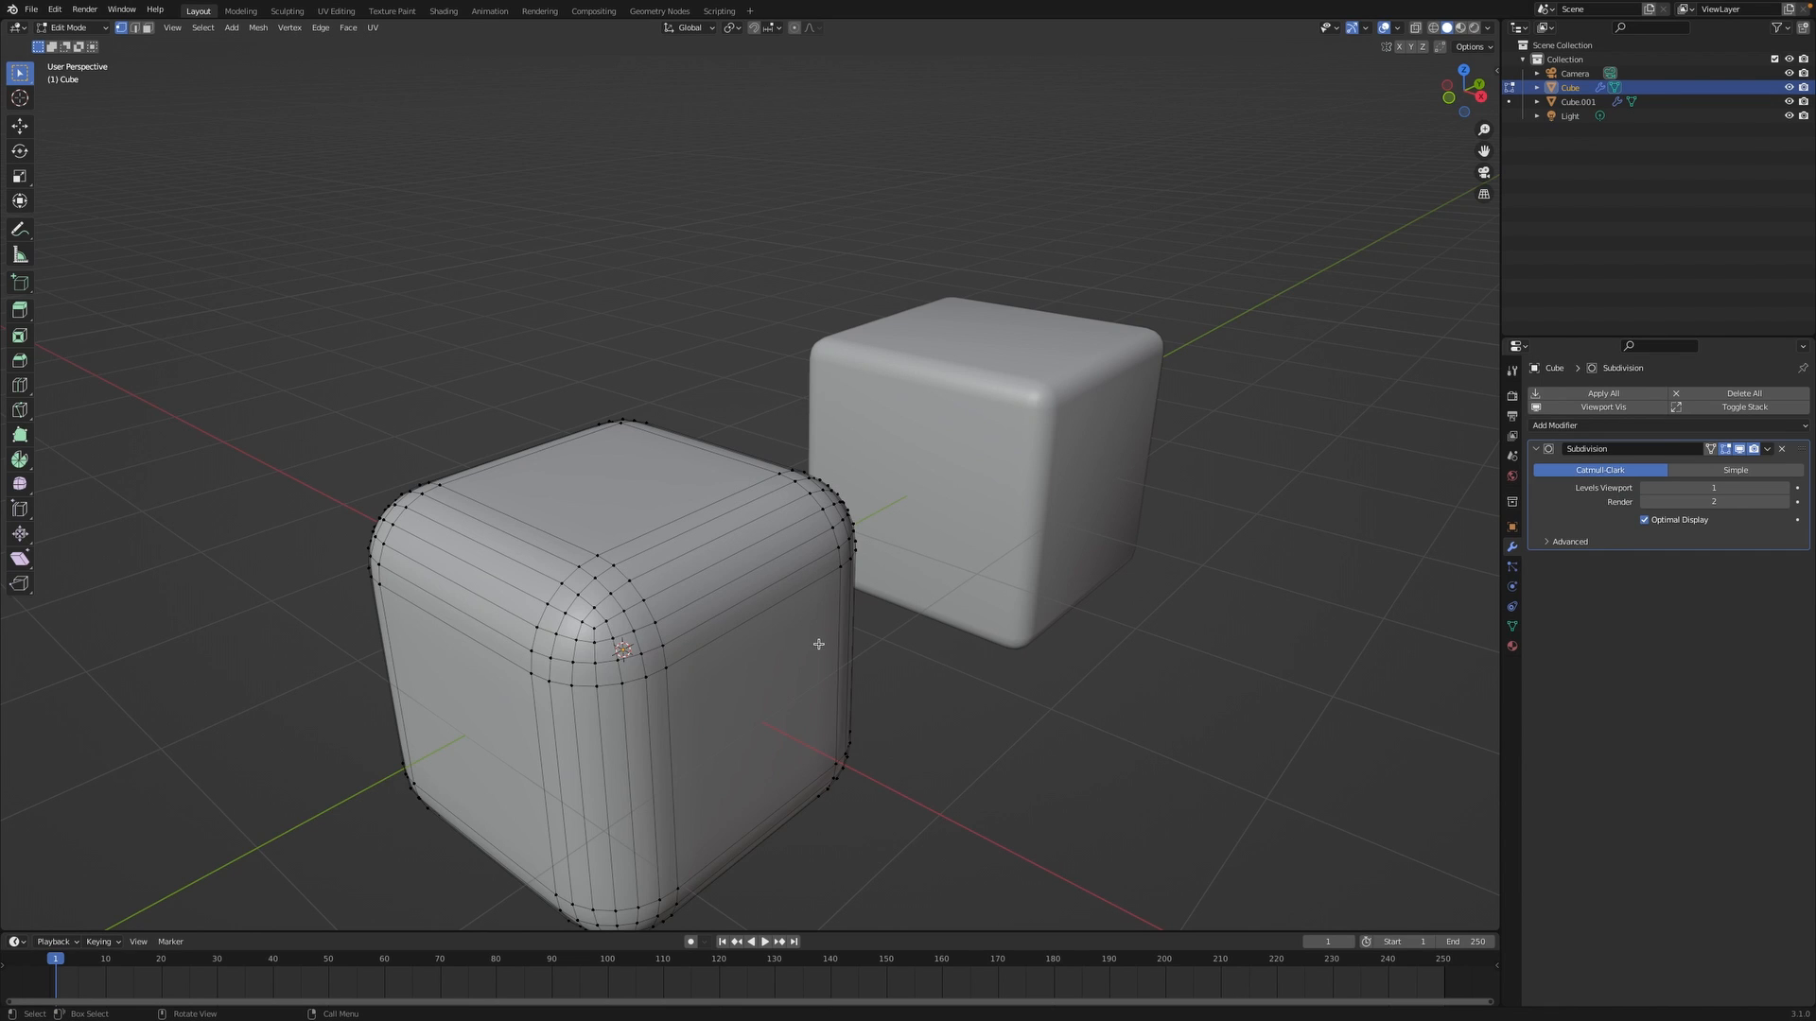
key(Tab)
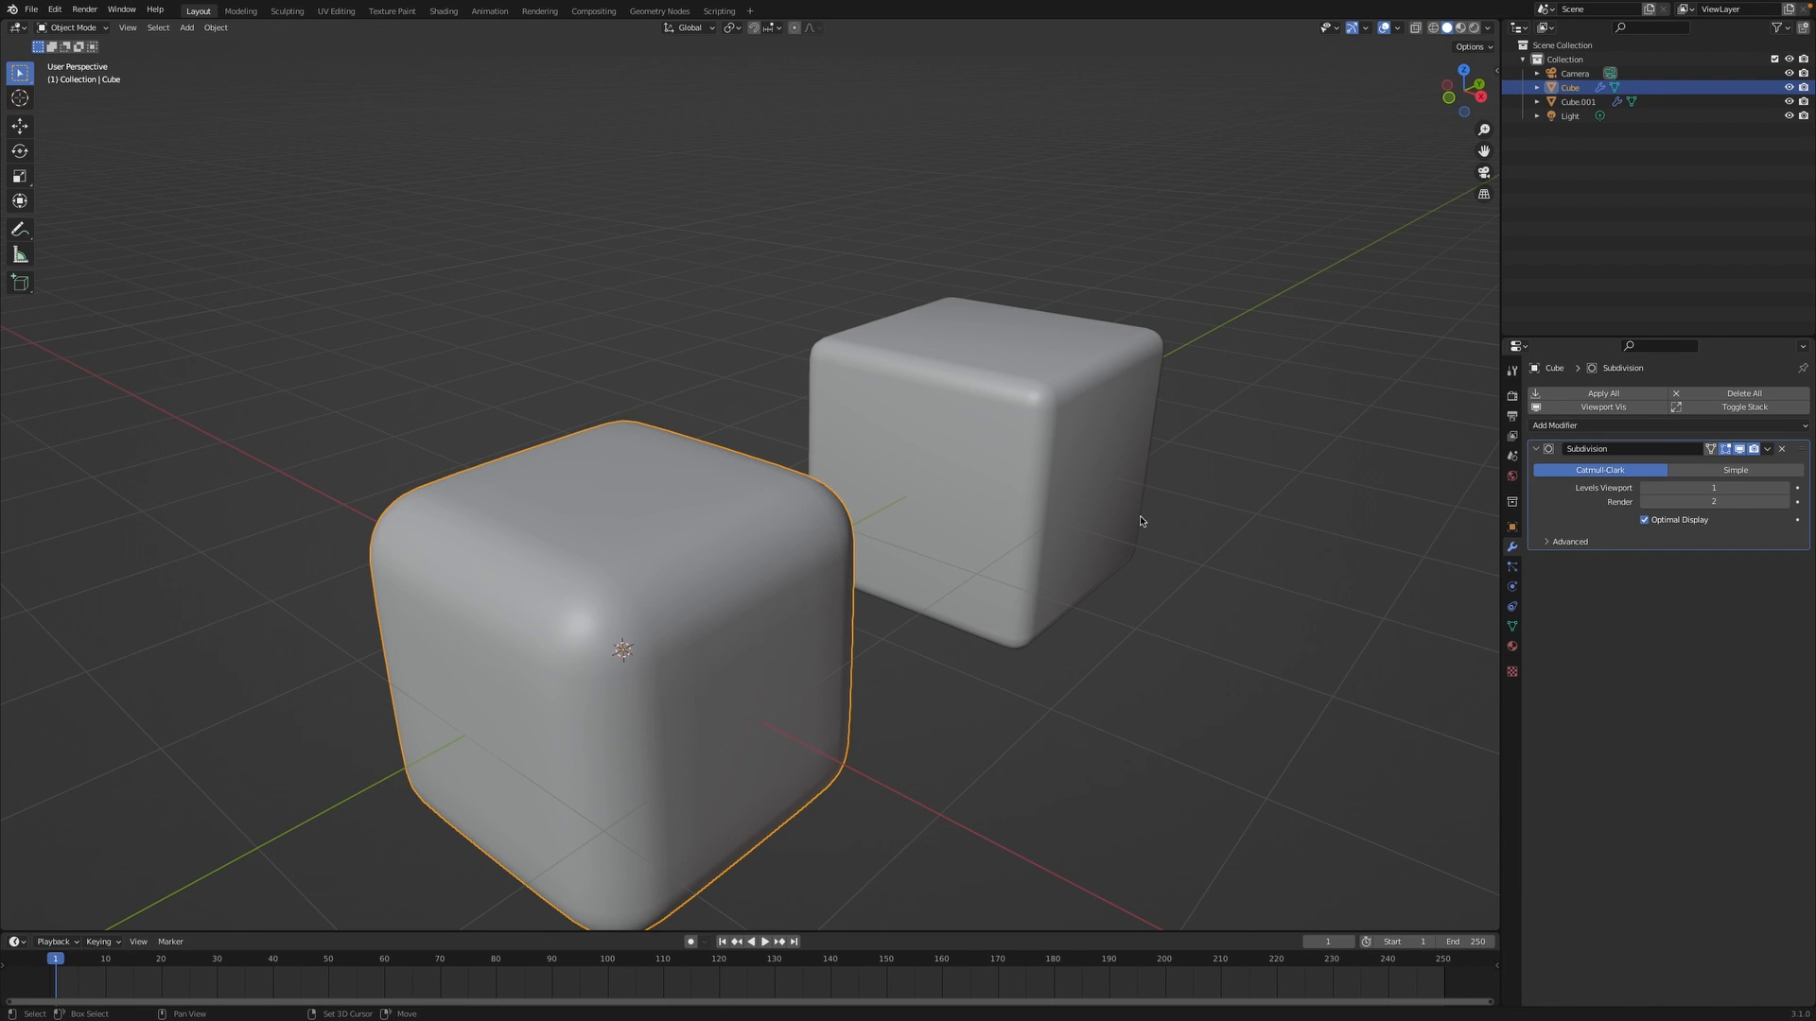
shift+scroll(1141, 521, right, 5)
shift+scroll(1140, 521, right, 1)
scroll(1141, 522, right, 2)
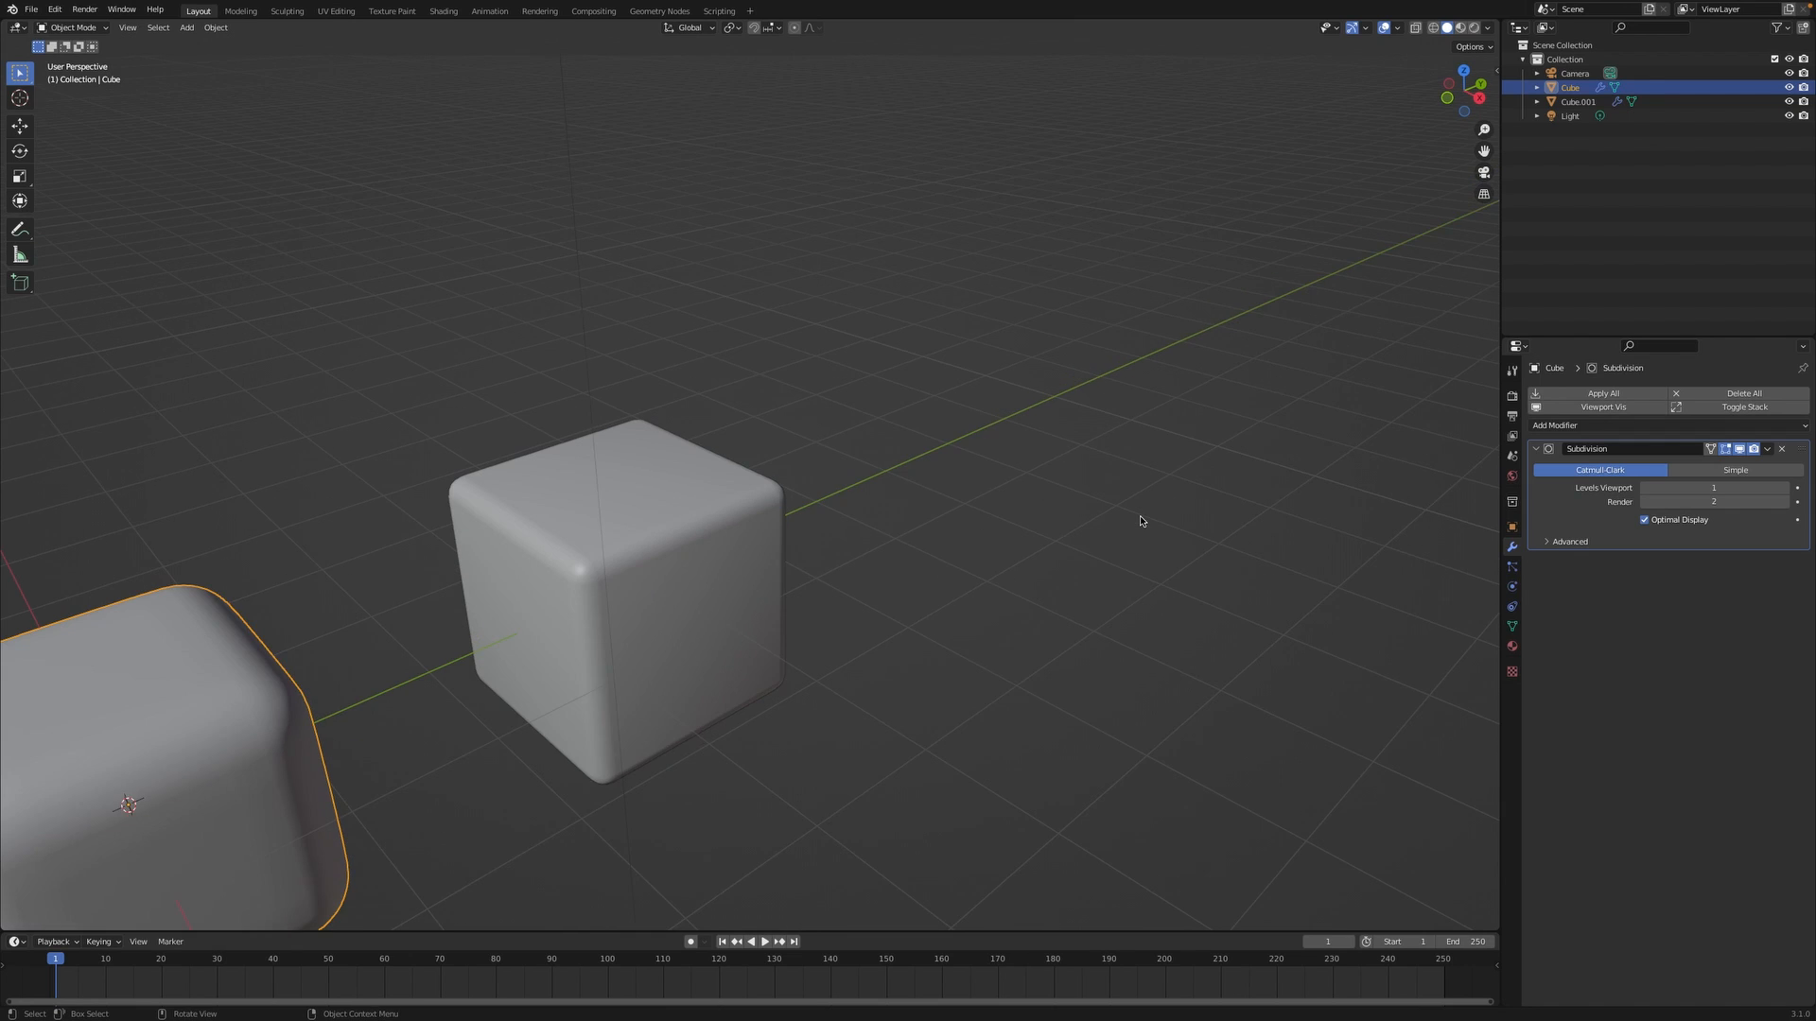
shift+scroll(1140, 521, left, 5)
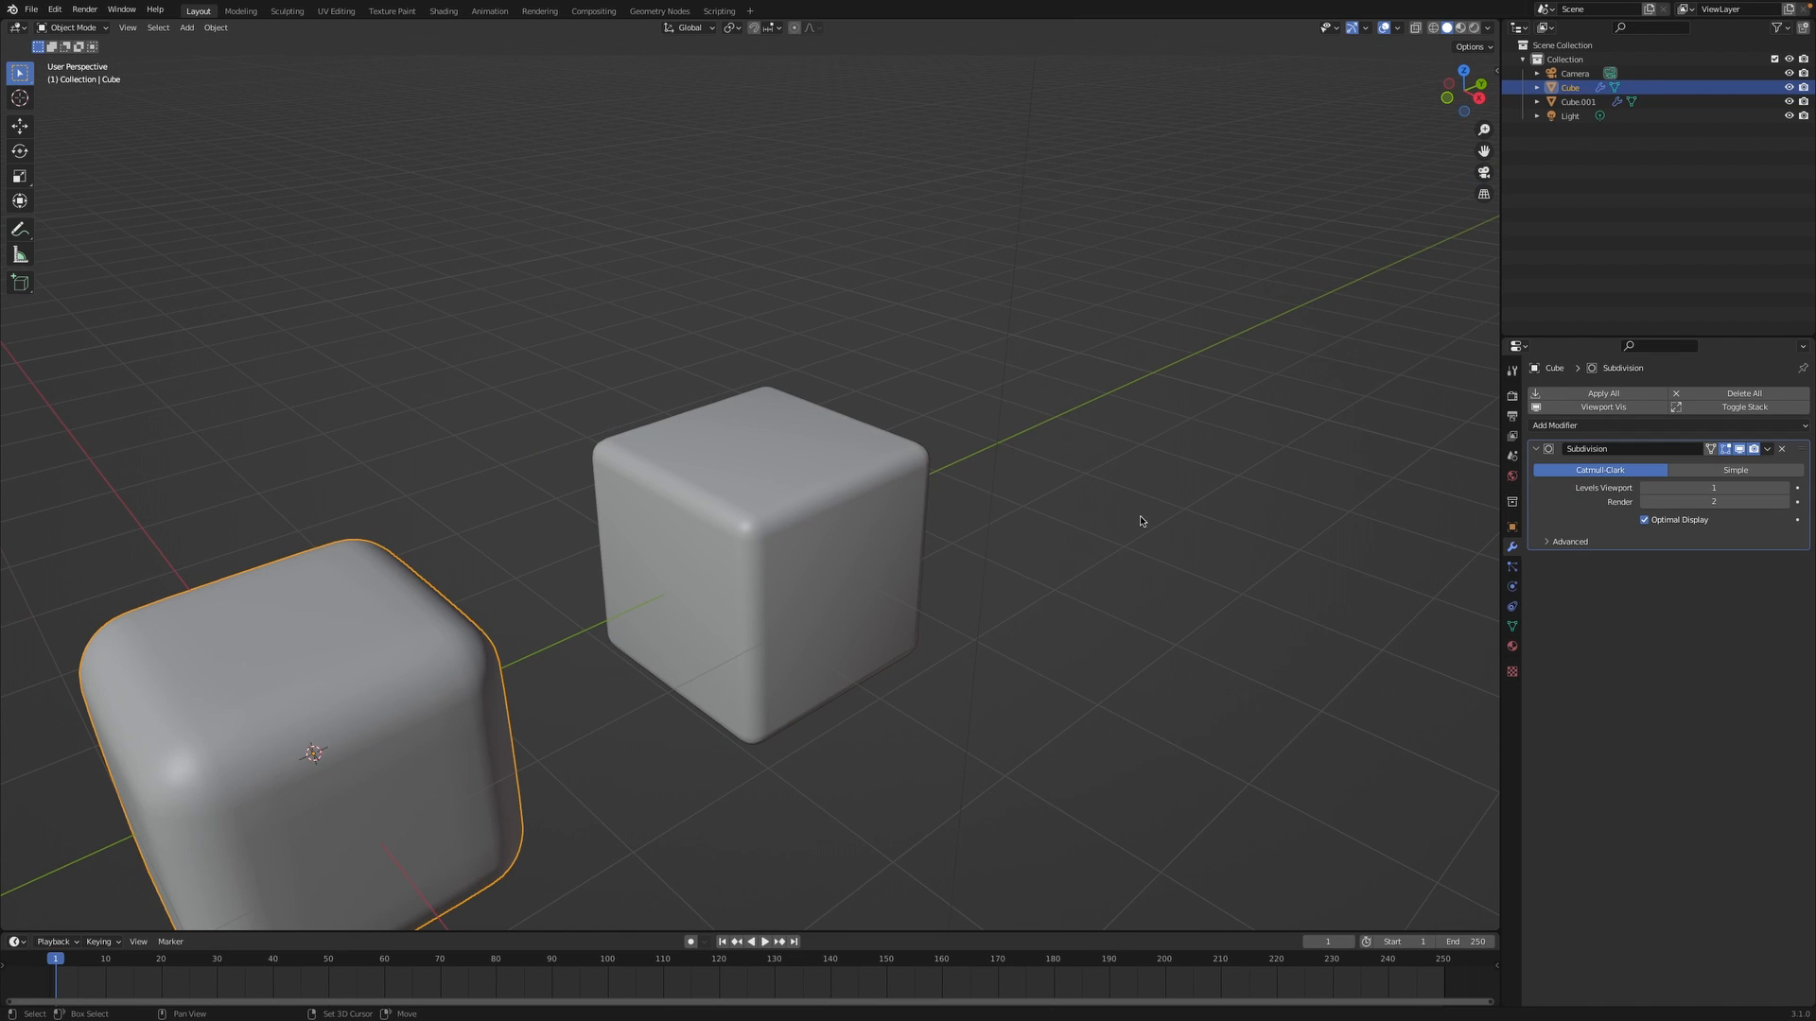
Examine the second cube's Bevel modifier settings and view both rounded cubes side by side.
click(807, 441)
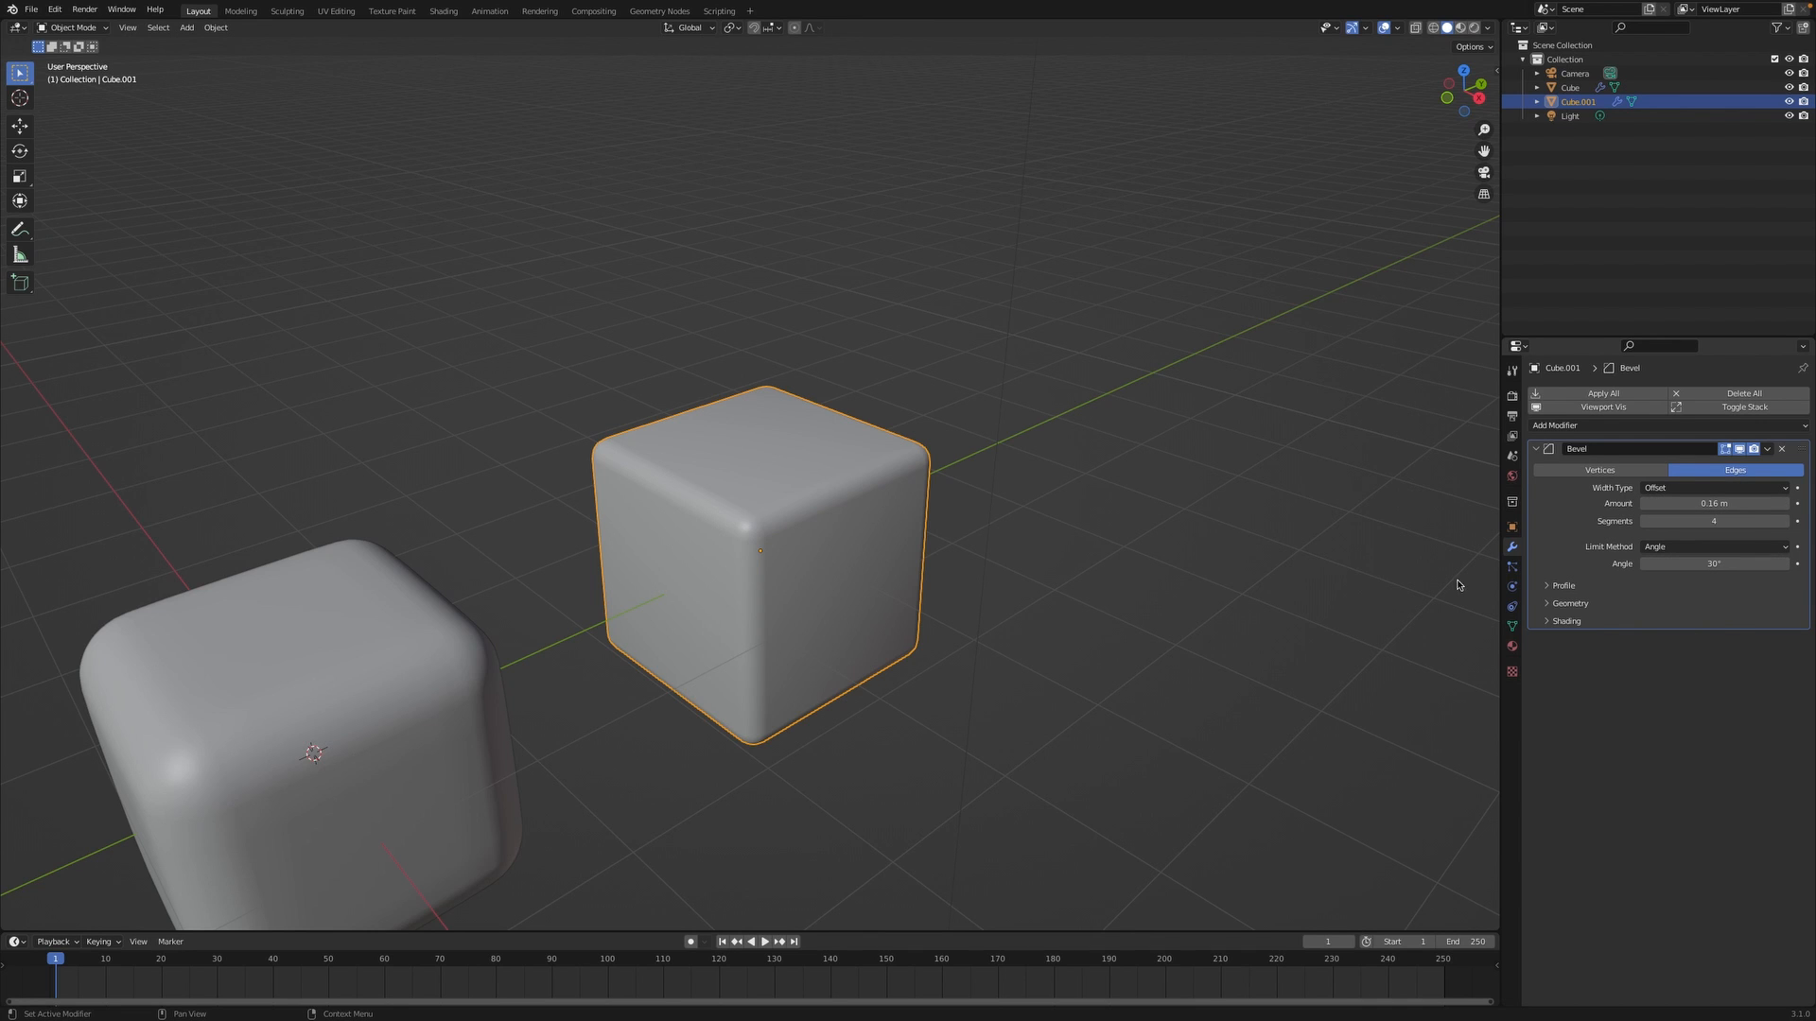
scroll(1123, 550, down, 2)
scroll(1122, 549, down, 1)
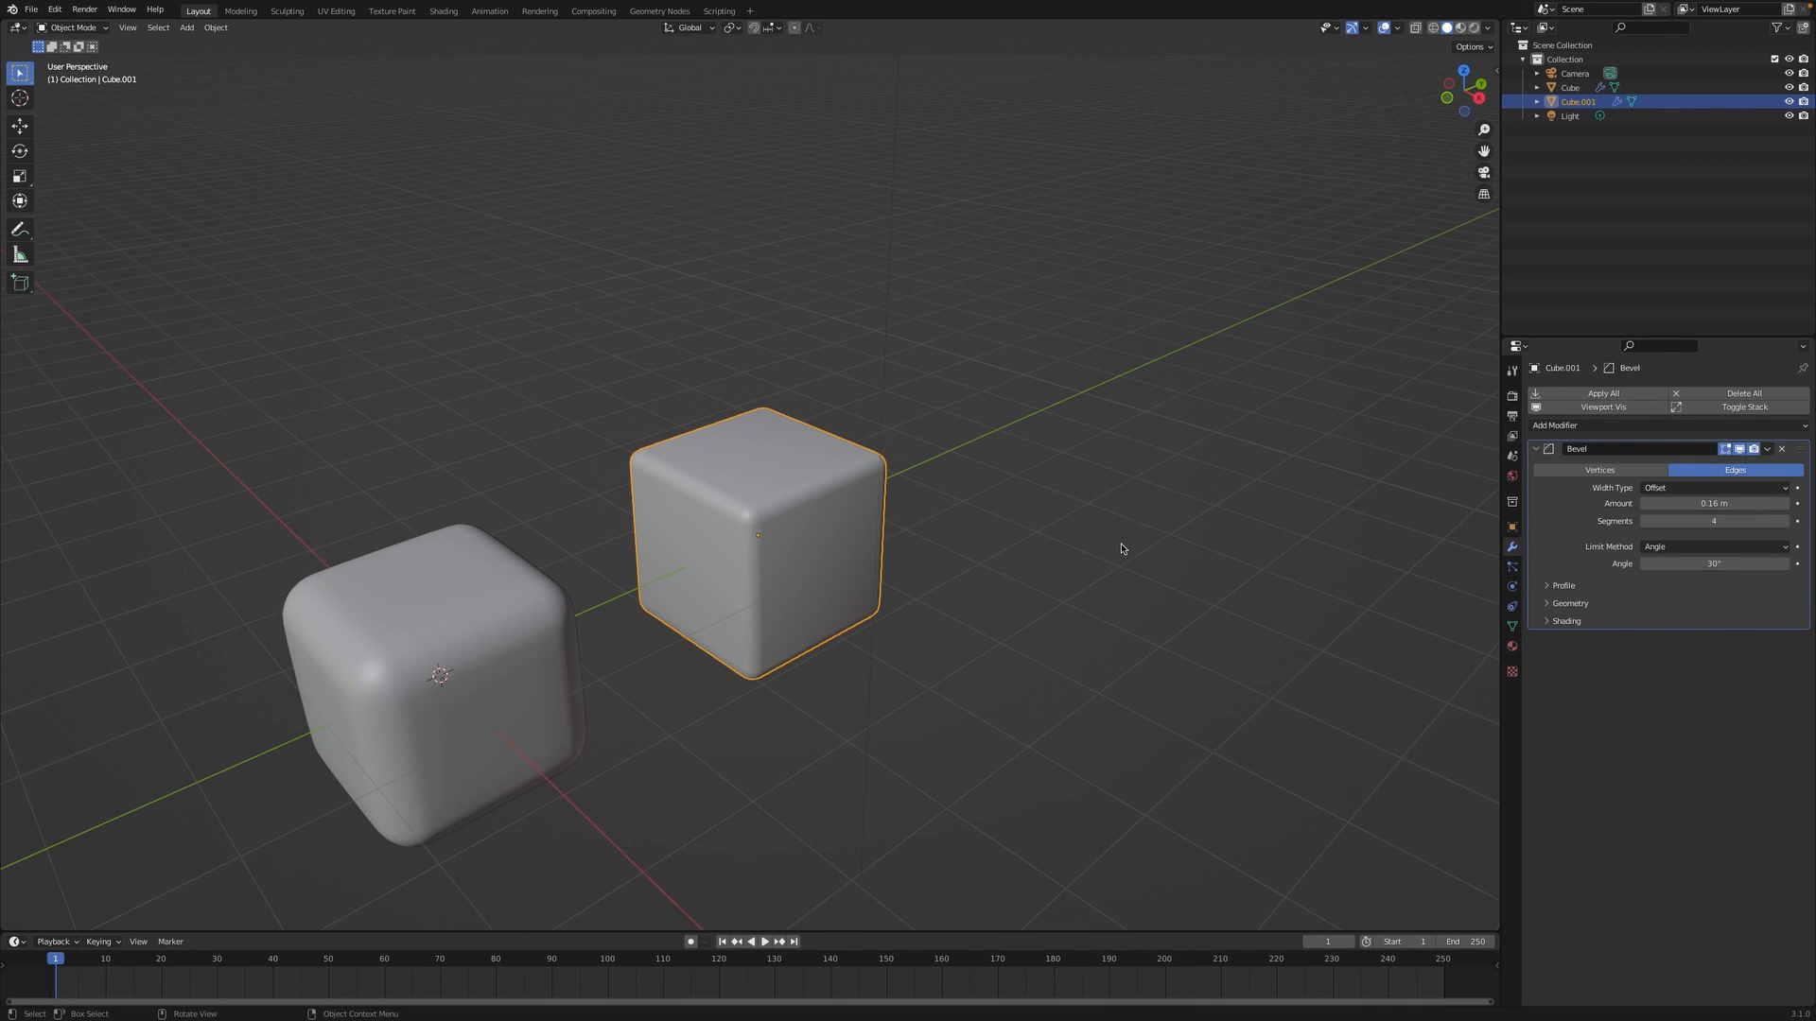
shift+middle_drag(1123, 549, 1222, 435)
mouse_move(1053, 434)
shift+middle_down()
mouse_move(1113, 417)
mouse_move(1057, 437)
shift+middle_up()
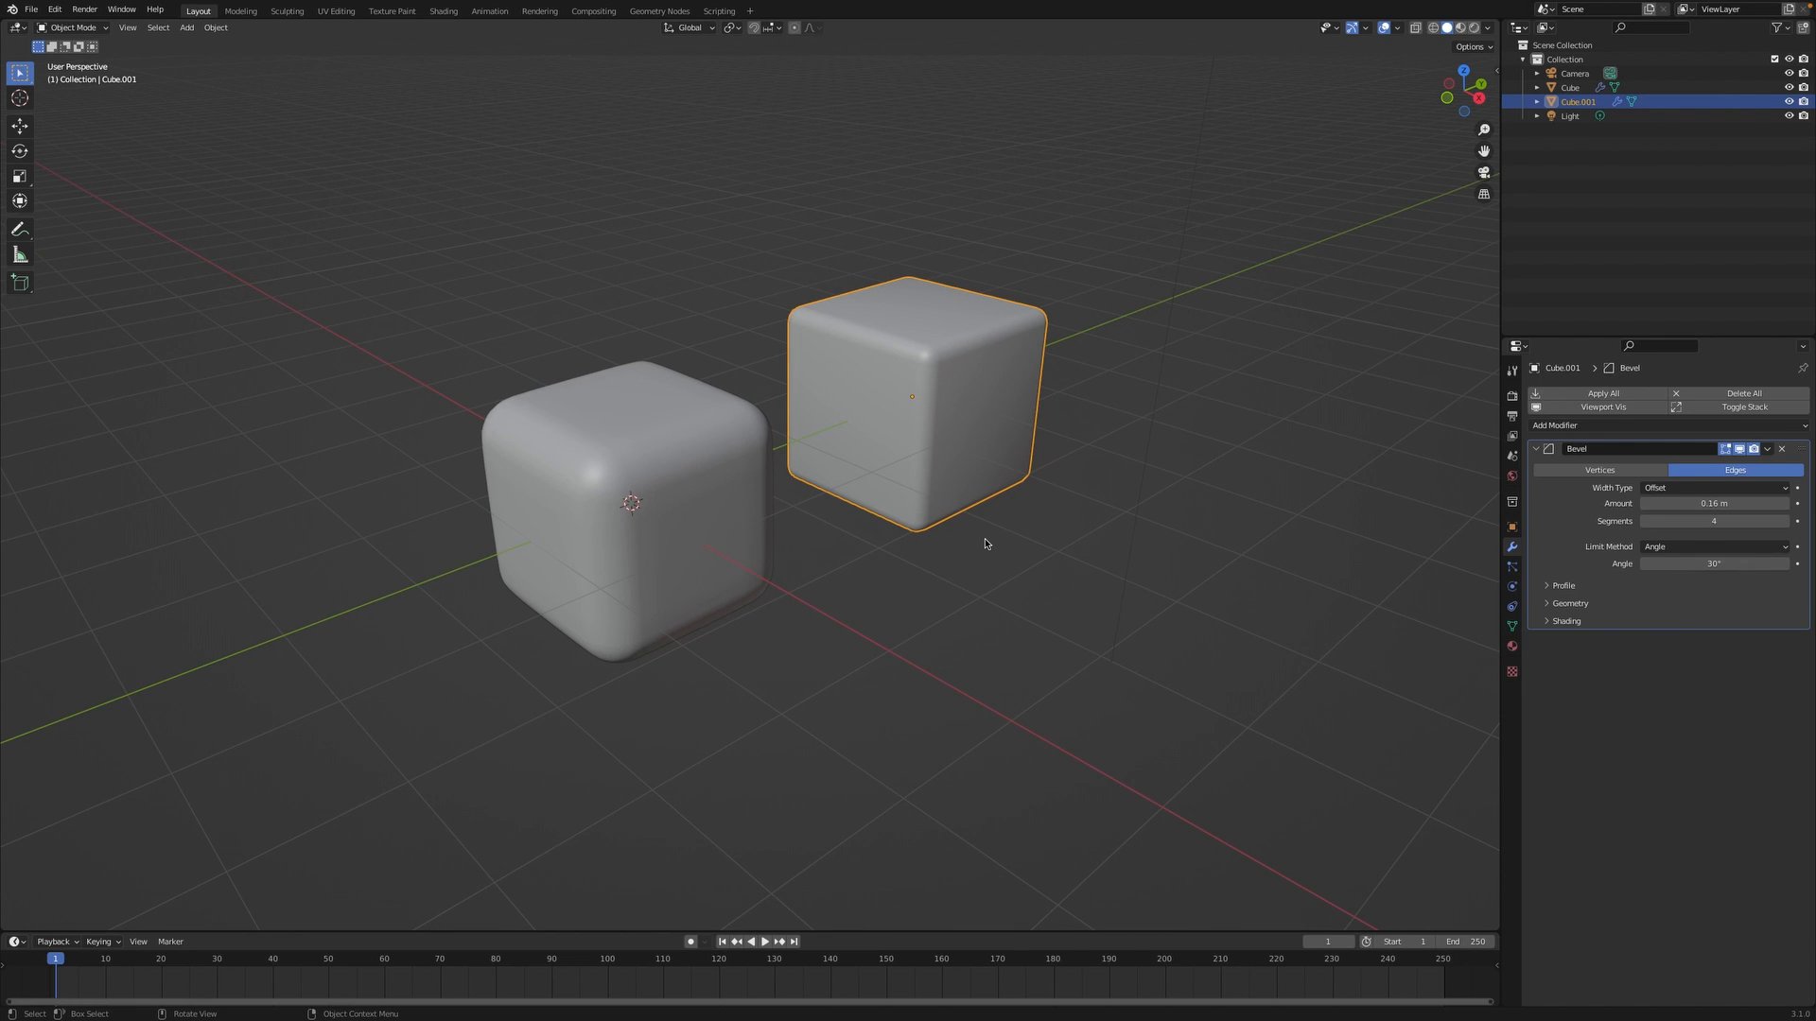
scroll(984, 544, up, 2)
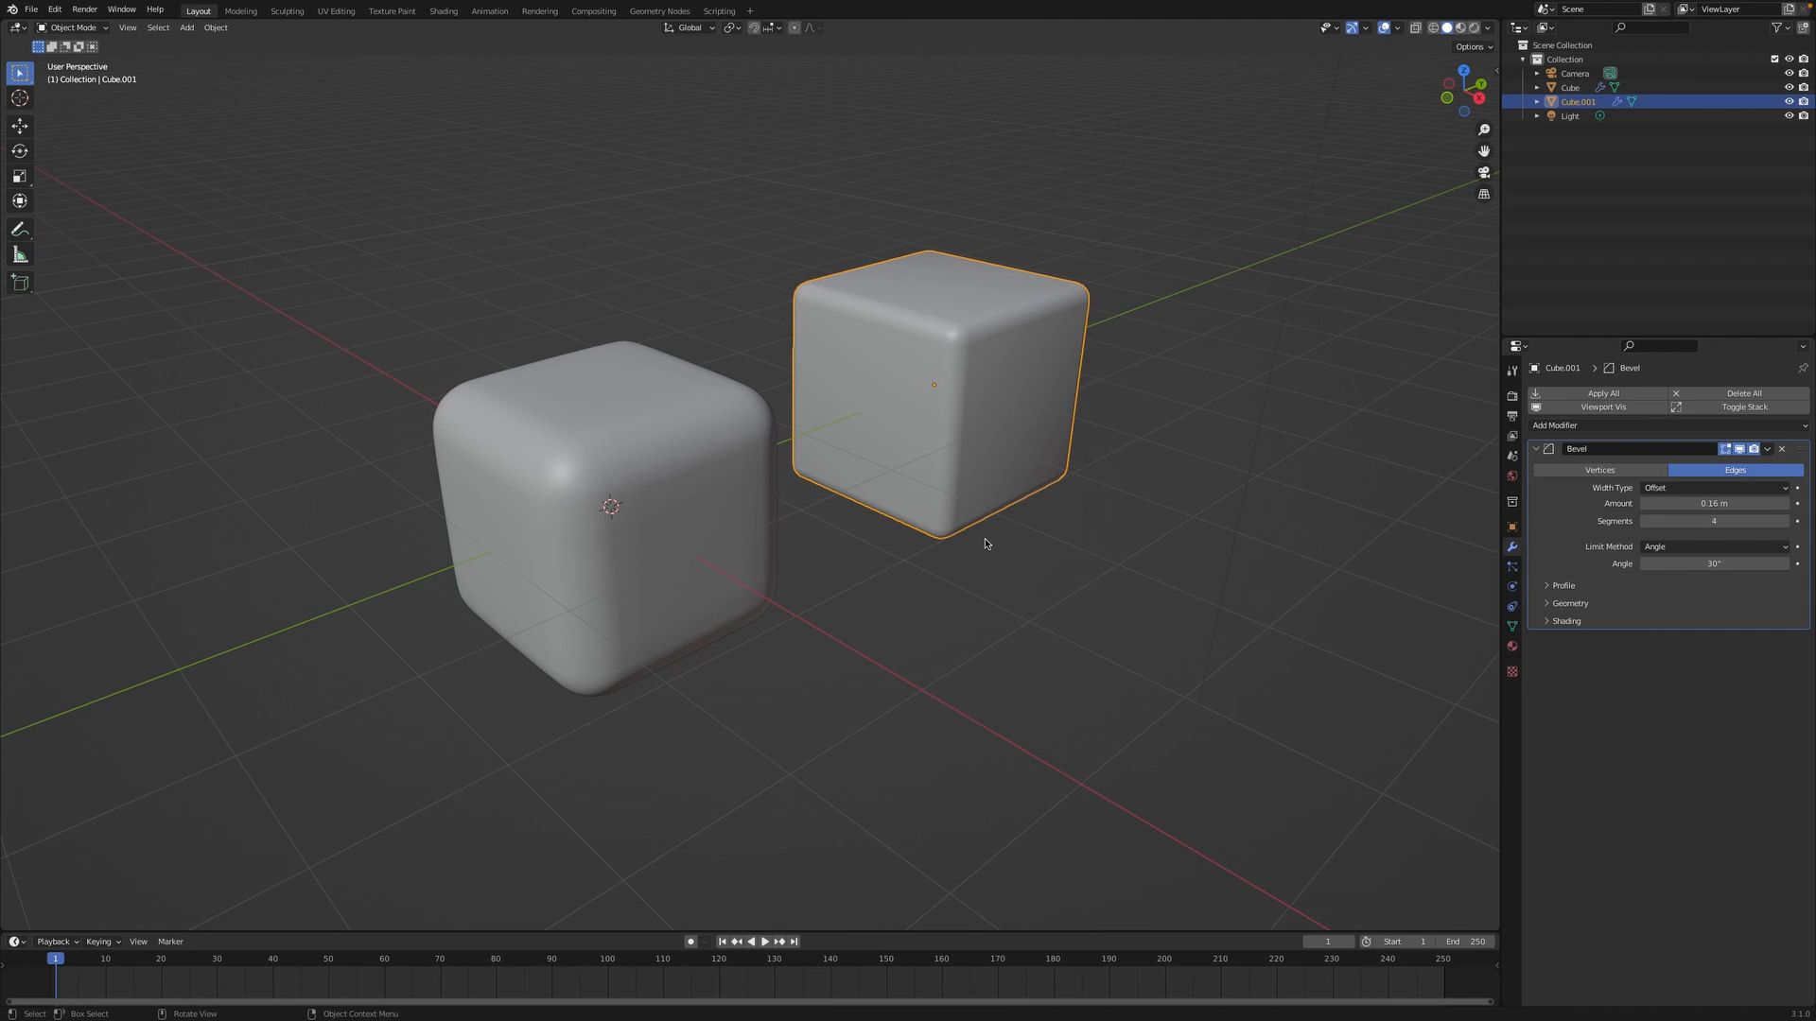
click(1116, 599)
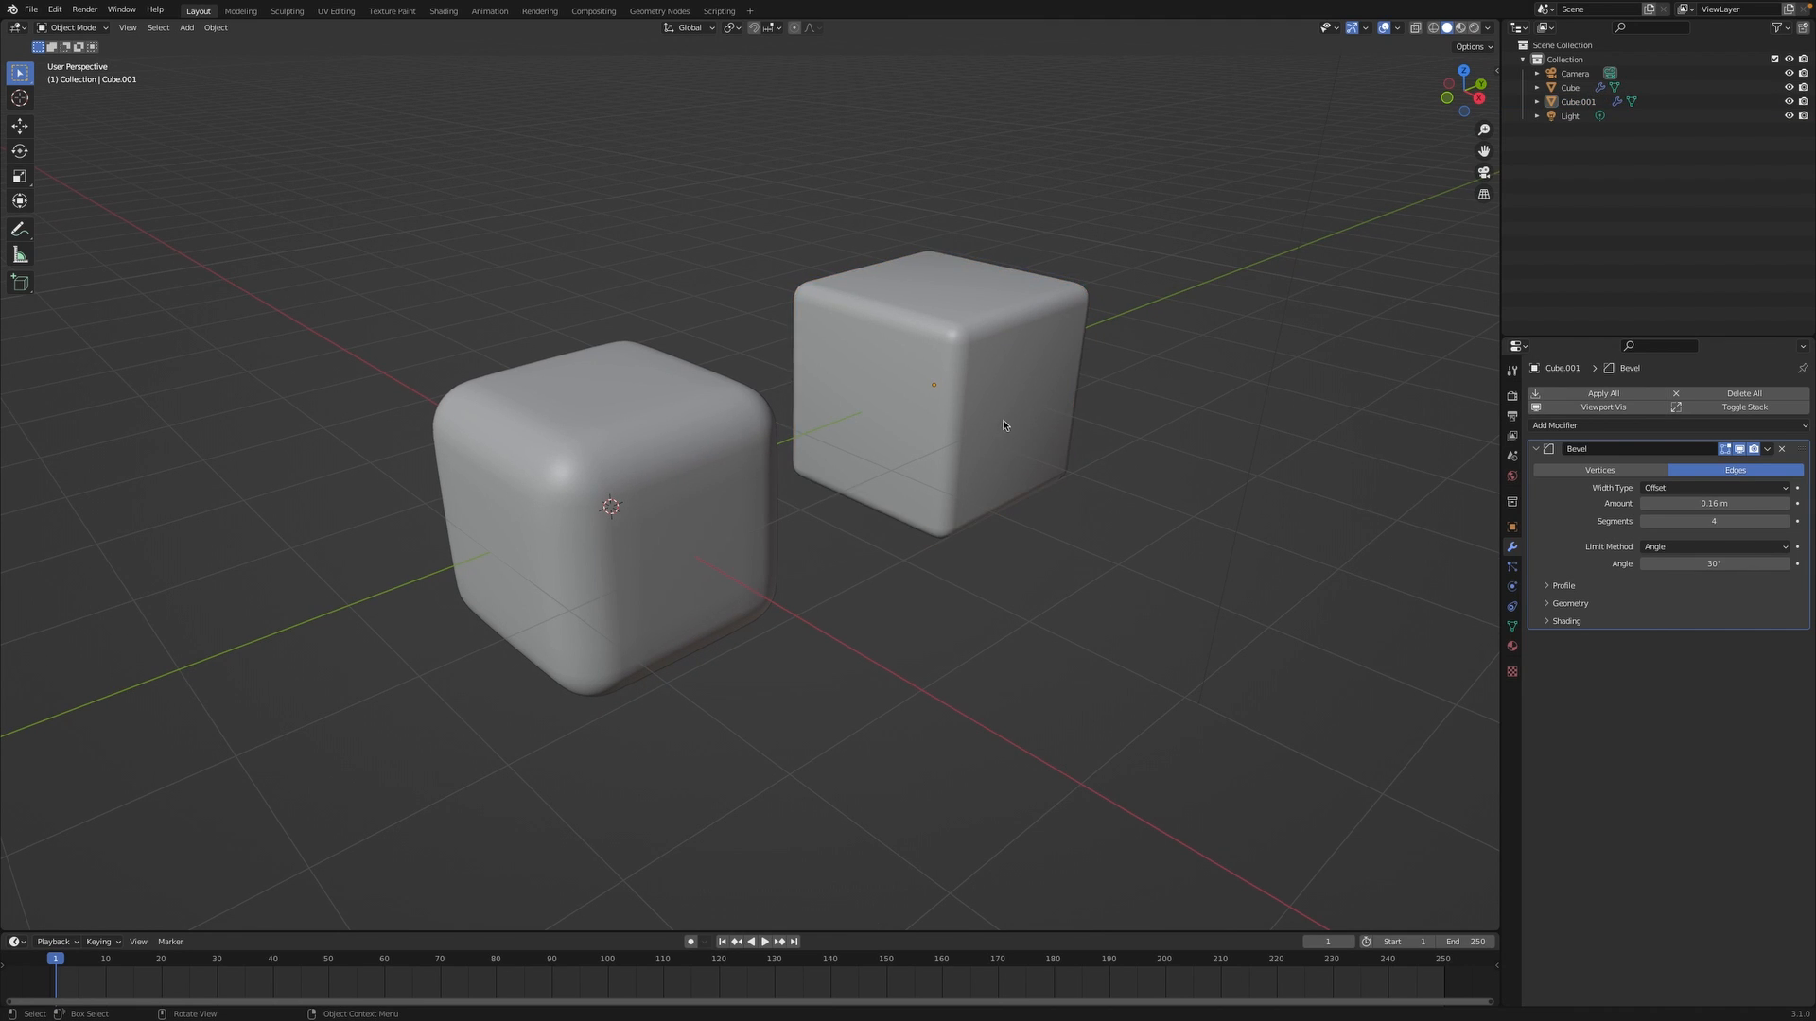
key(ctrl+z)
key(ctrl+z)
Add a cylinder mesh and move it about 2.2 m along the X axis, clear of the cubes.
click(1004, 666)
key(shift+a)
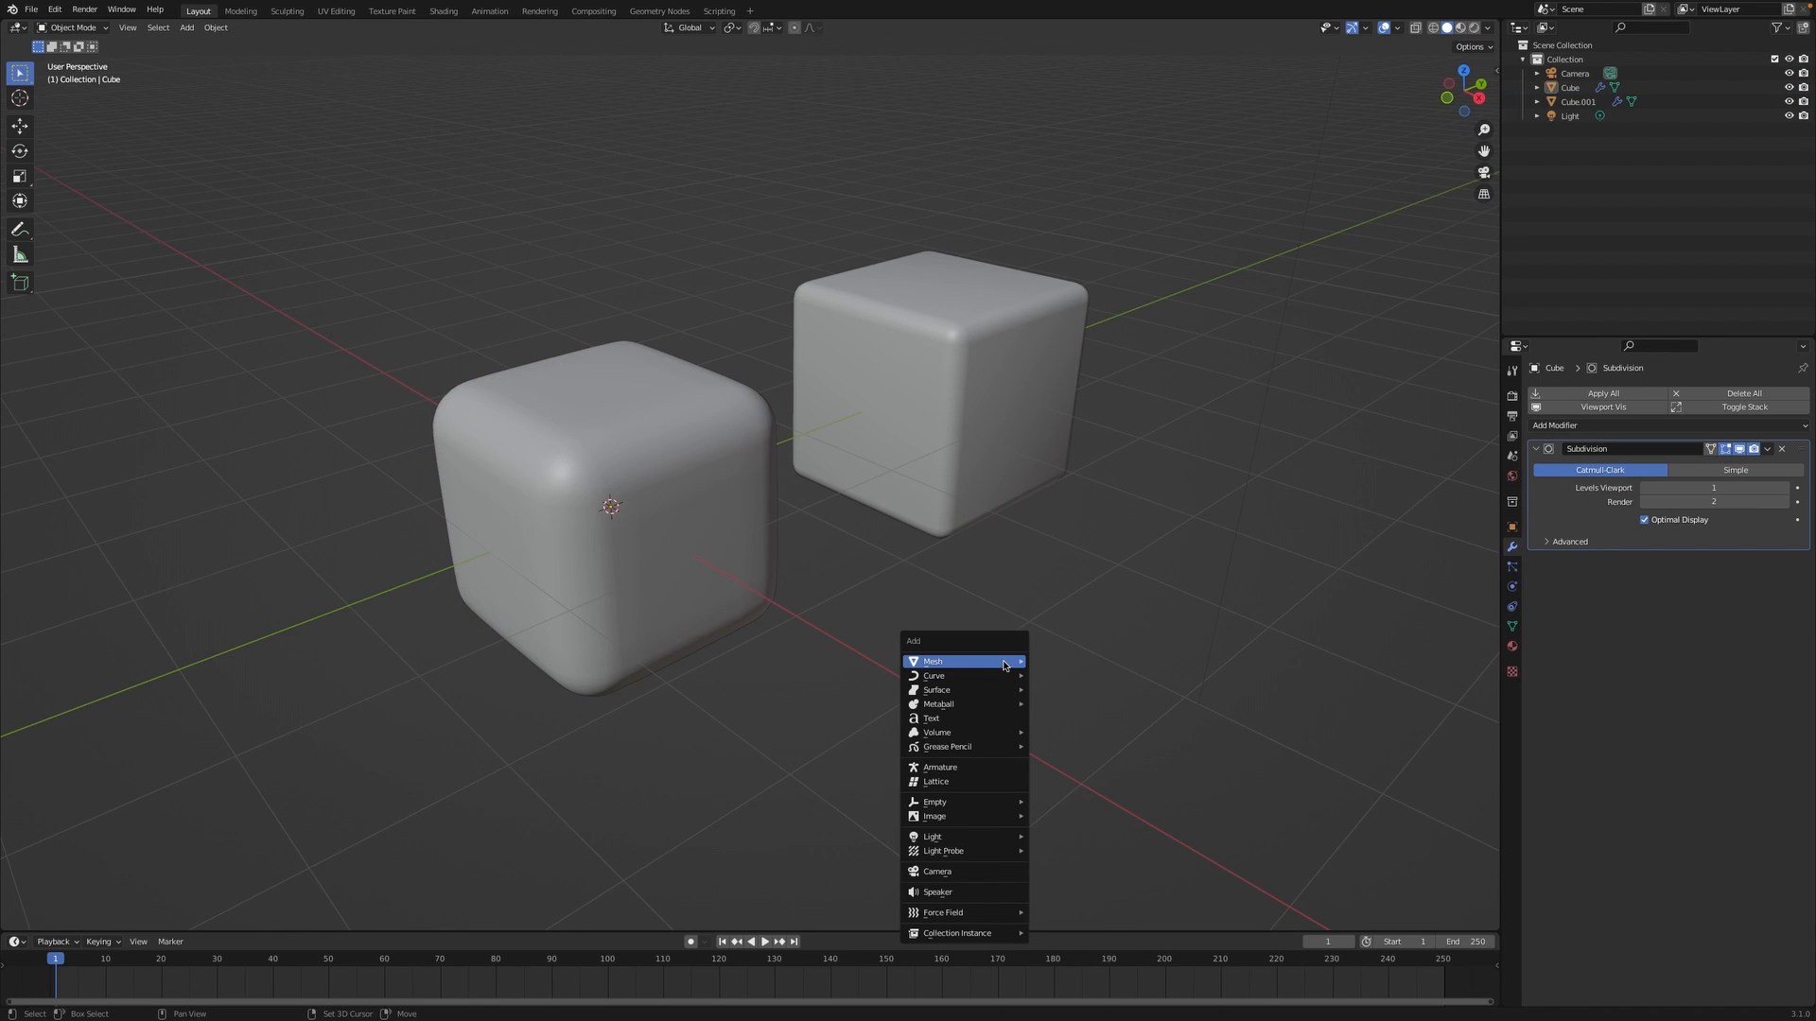
mouse_move(1010, 665)
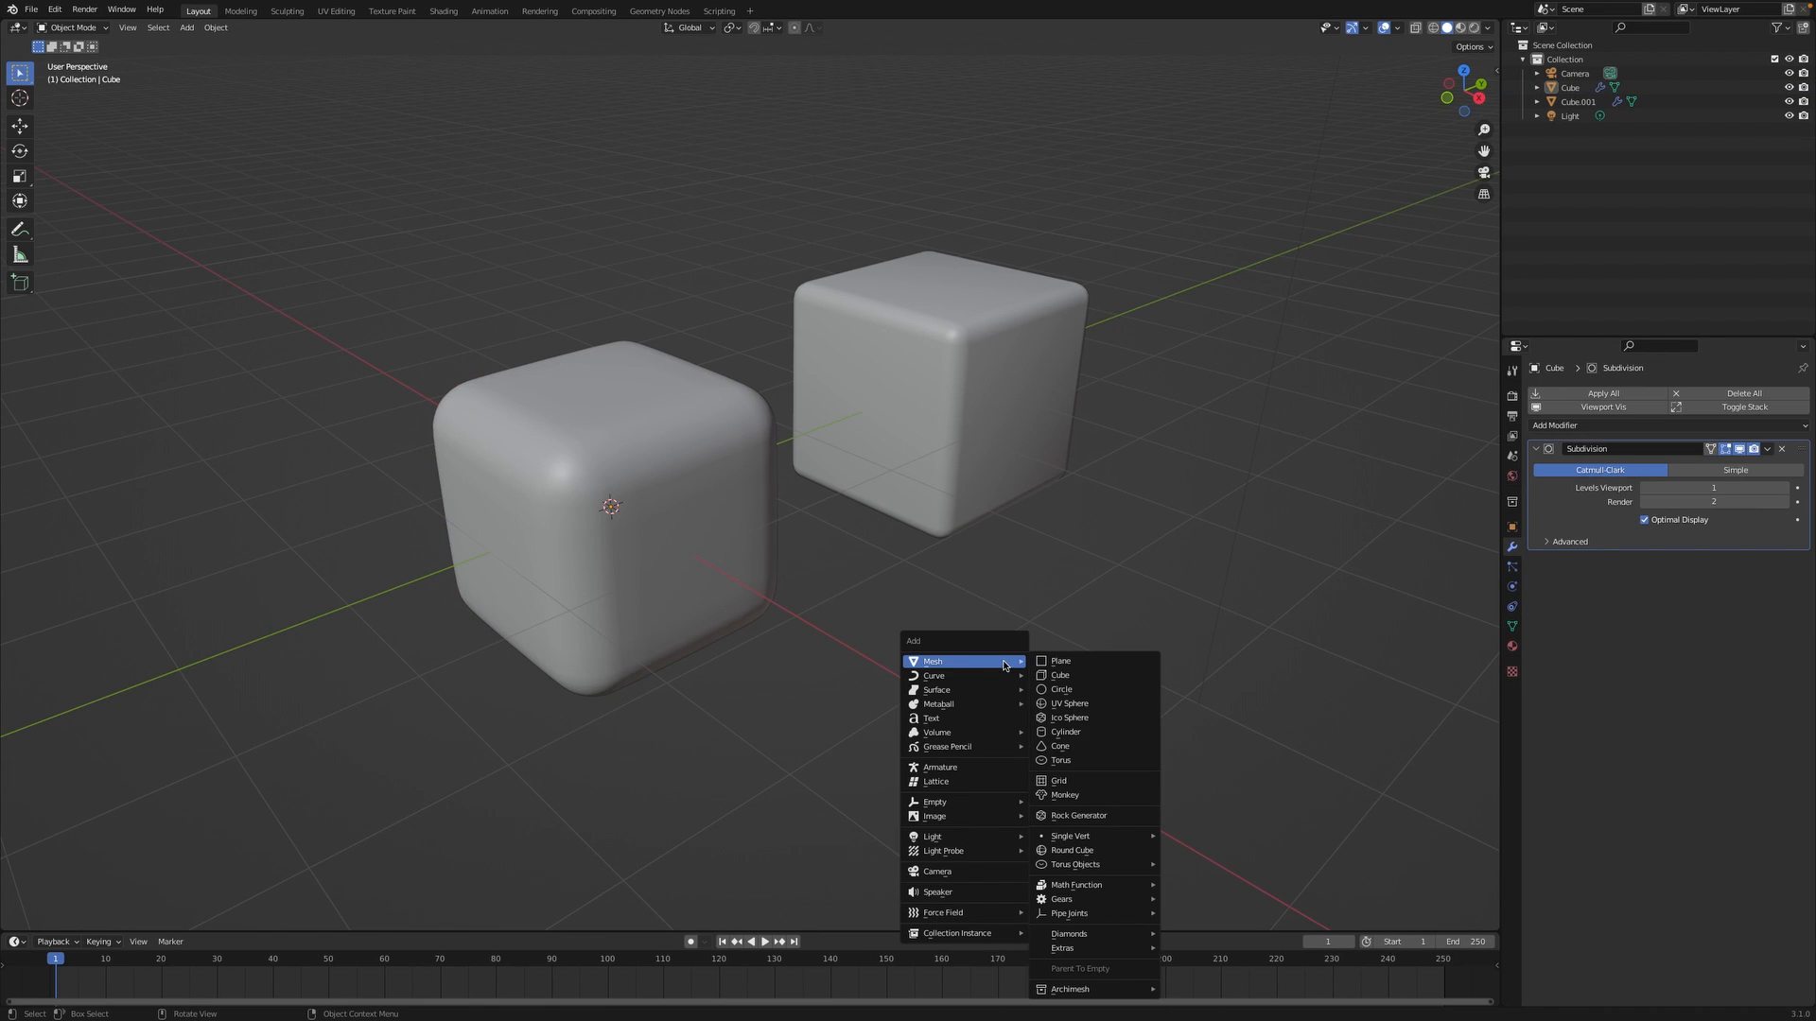
click(1065, 732)
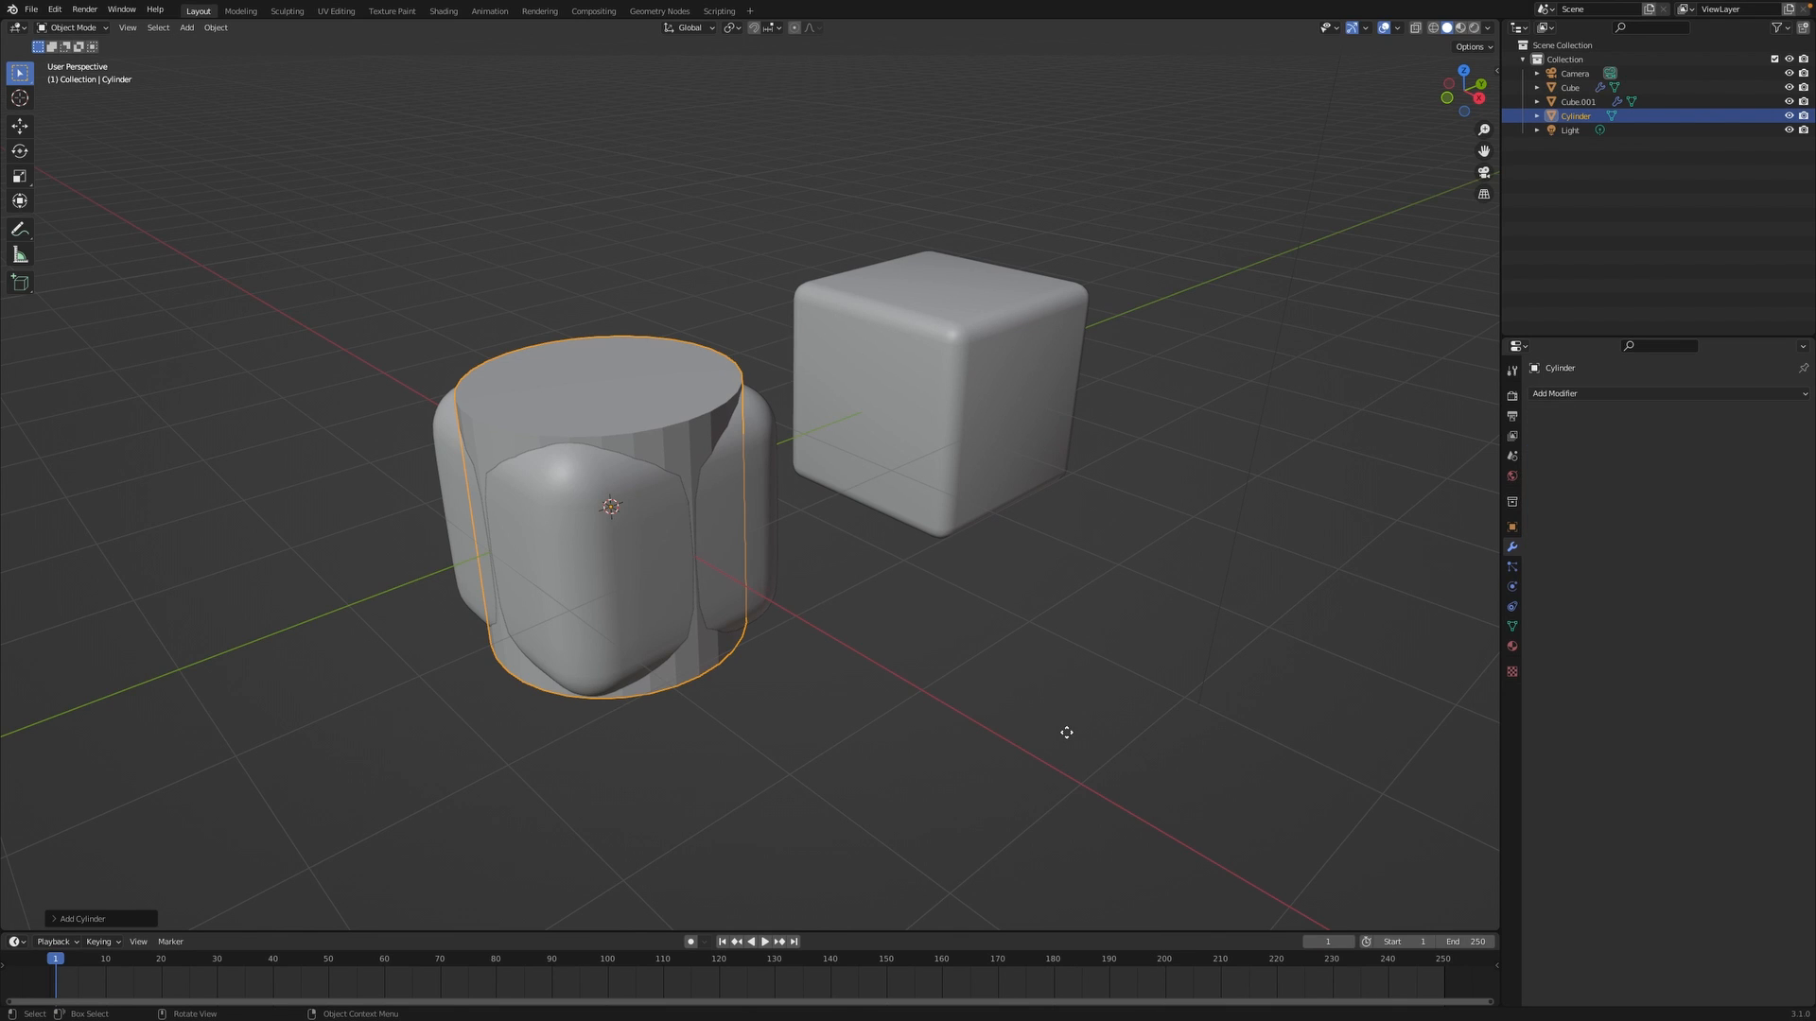
key(g)
key(x)
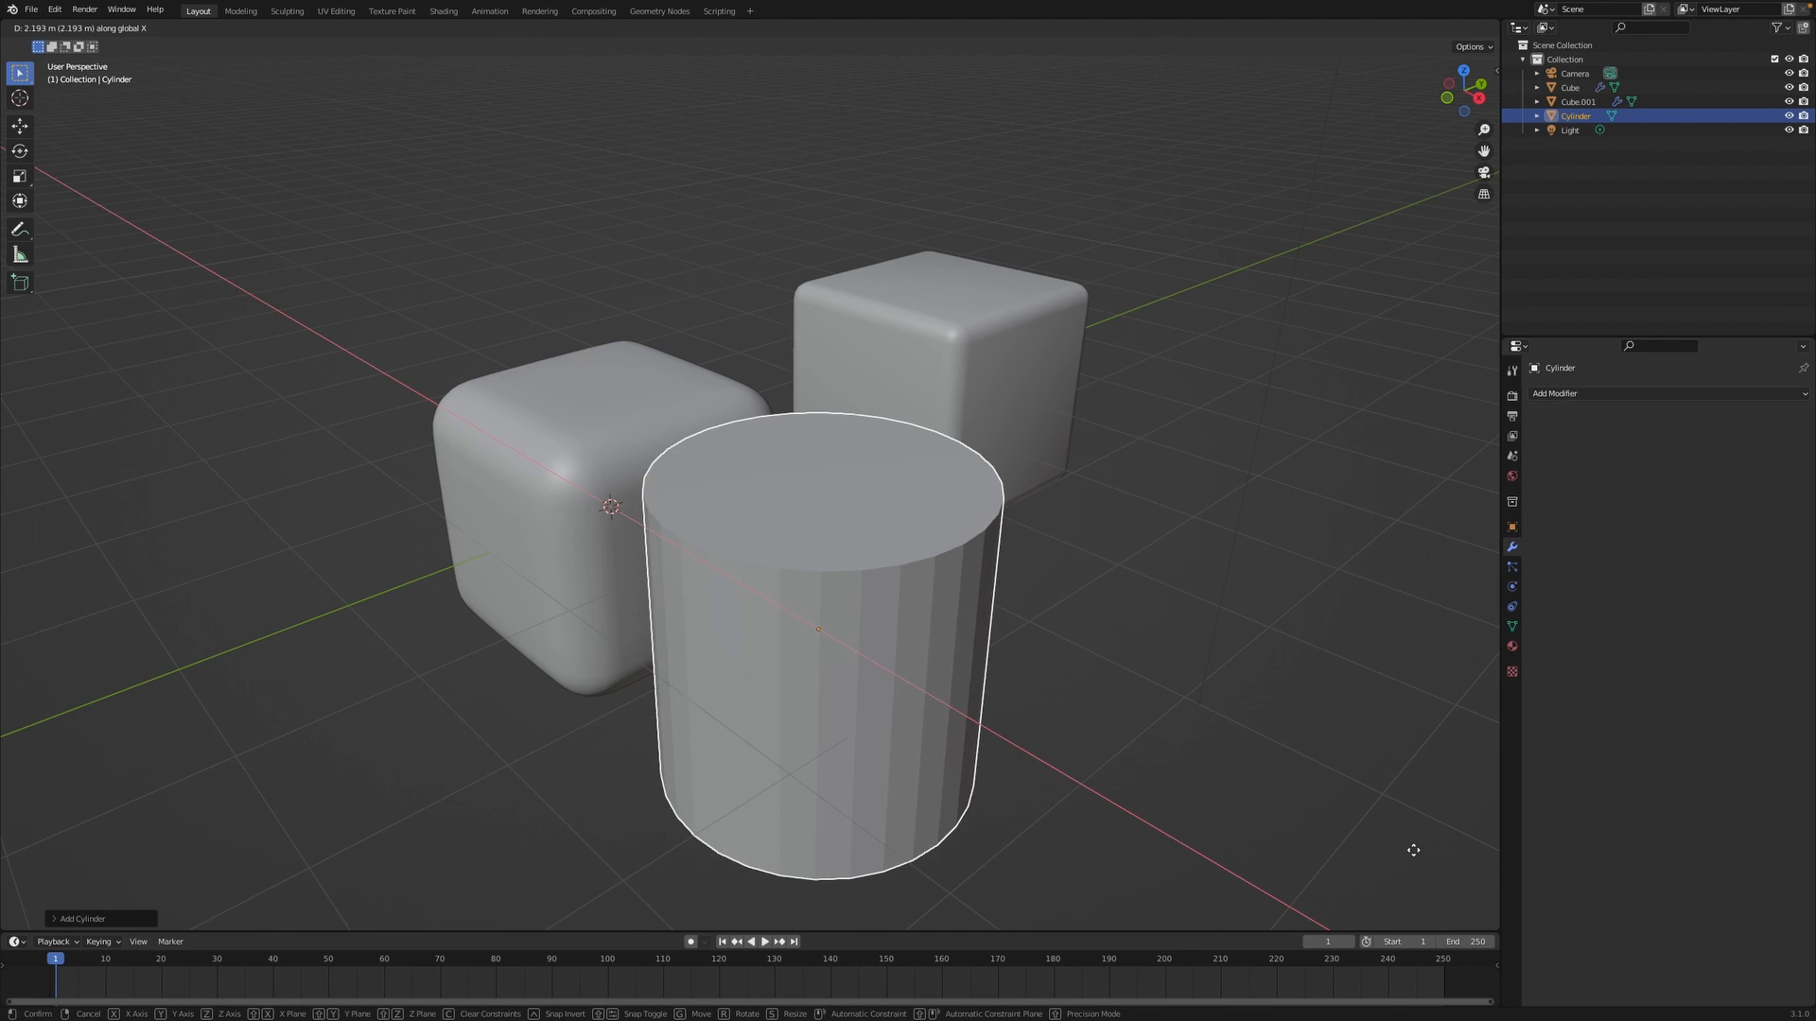
click(1406, 851)
Enter Edit Mode on the cylinder and deselect all of its geometry.
middle_drag(1276, 762, 736, 252)
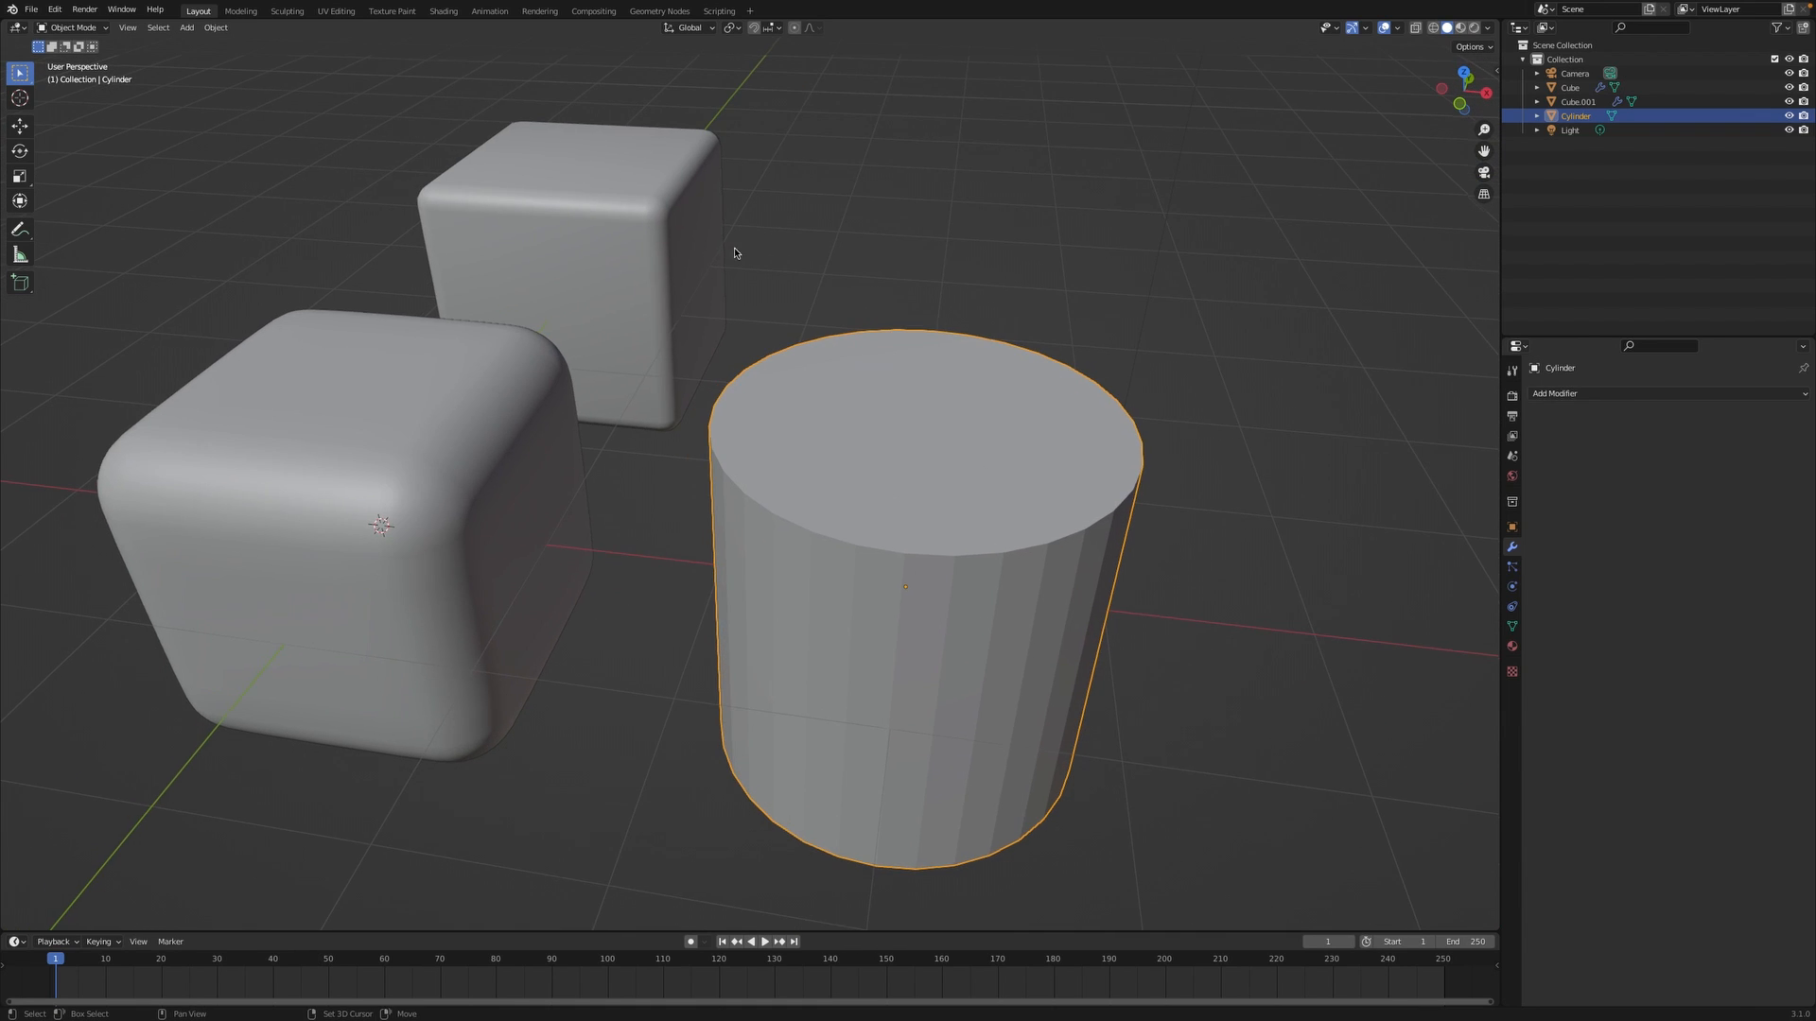
click(678, 226)
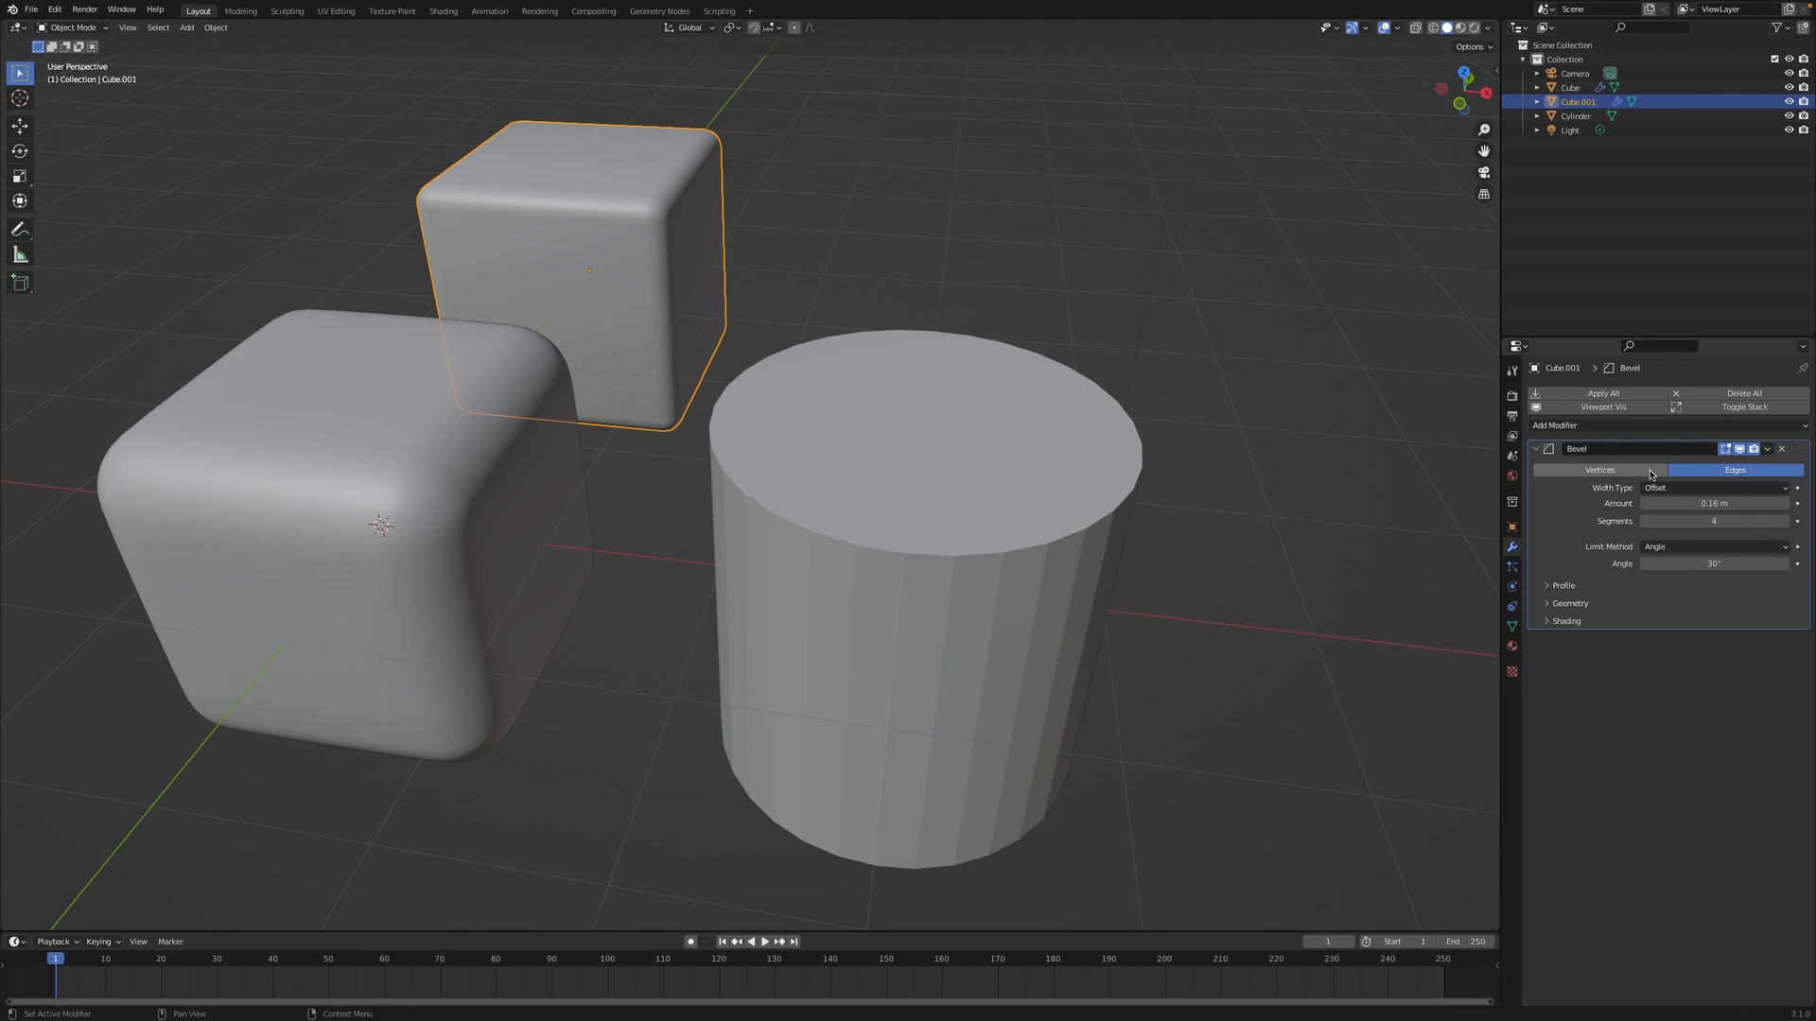
click(949, 465)
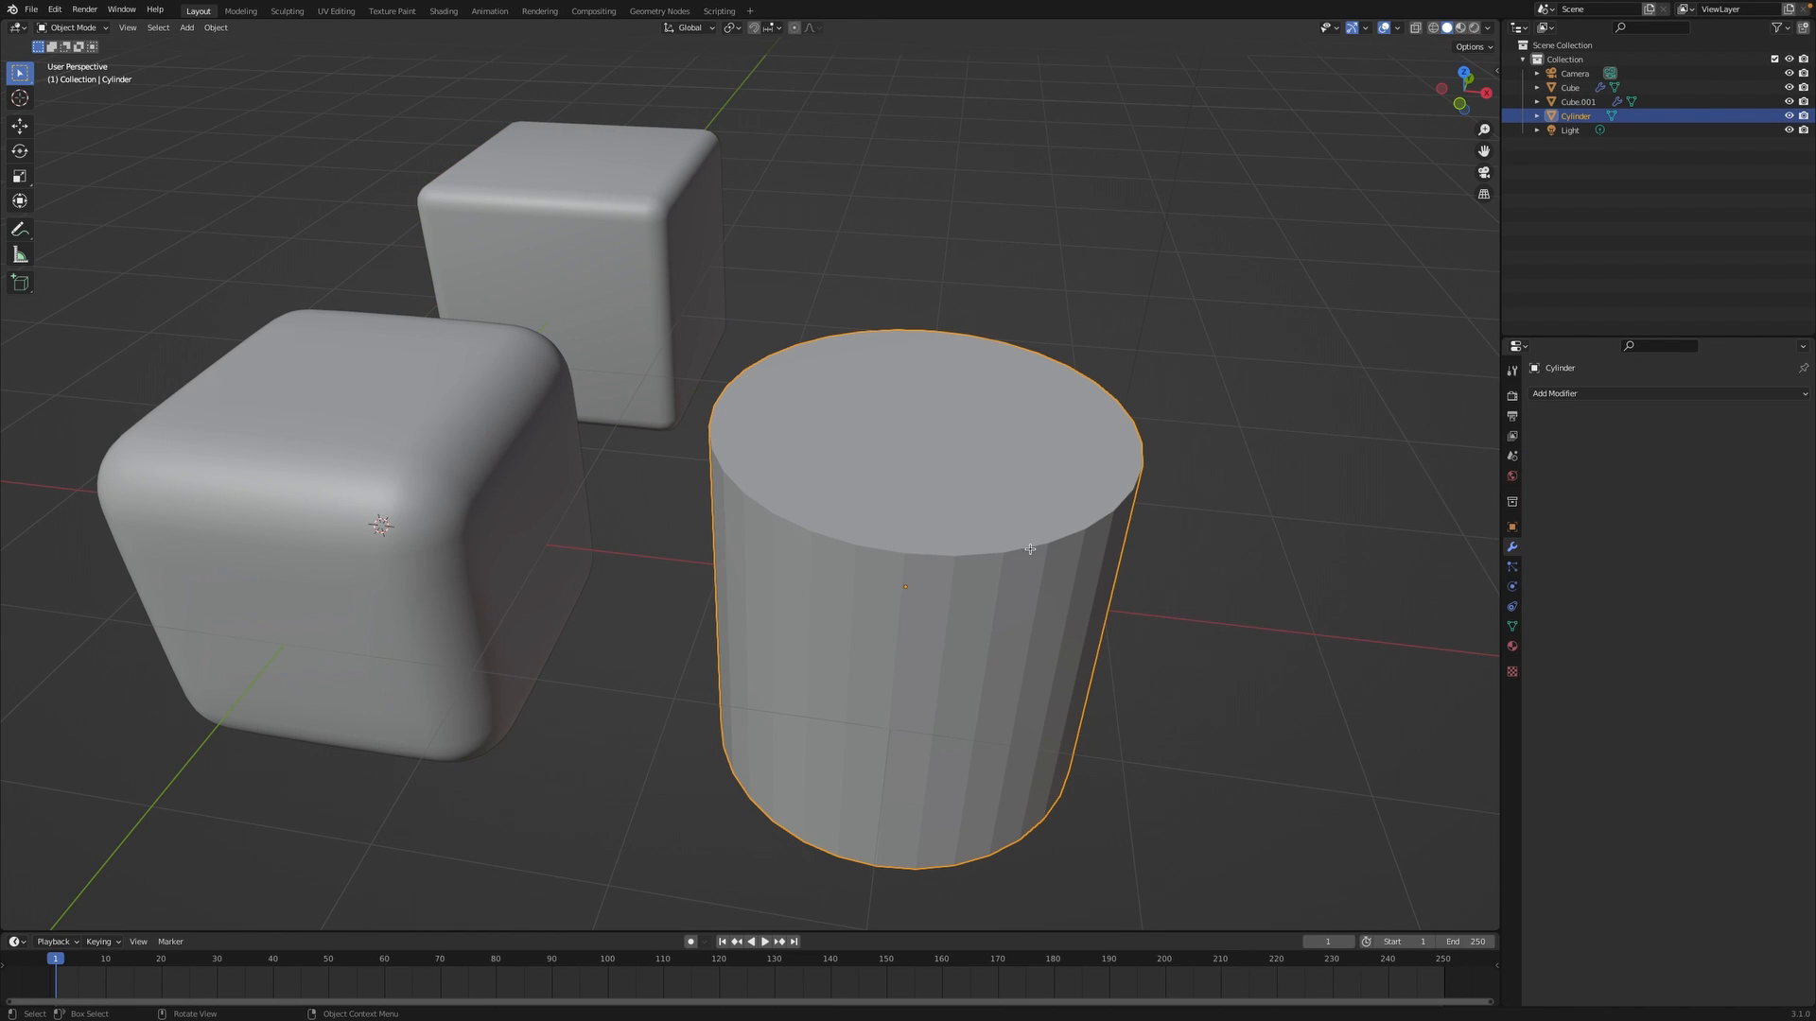
key(Tab)
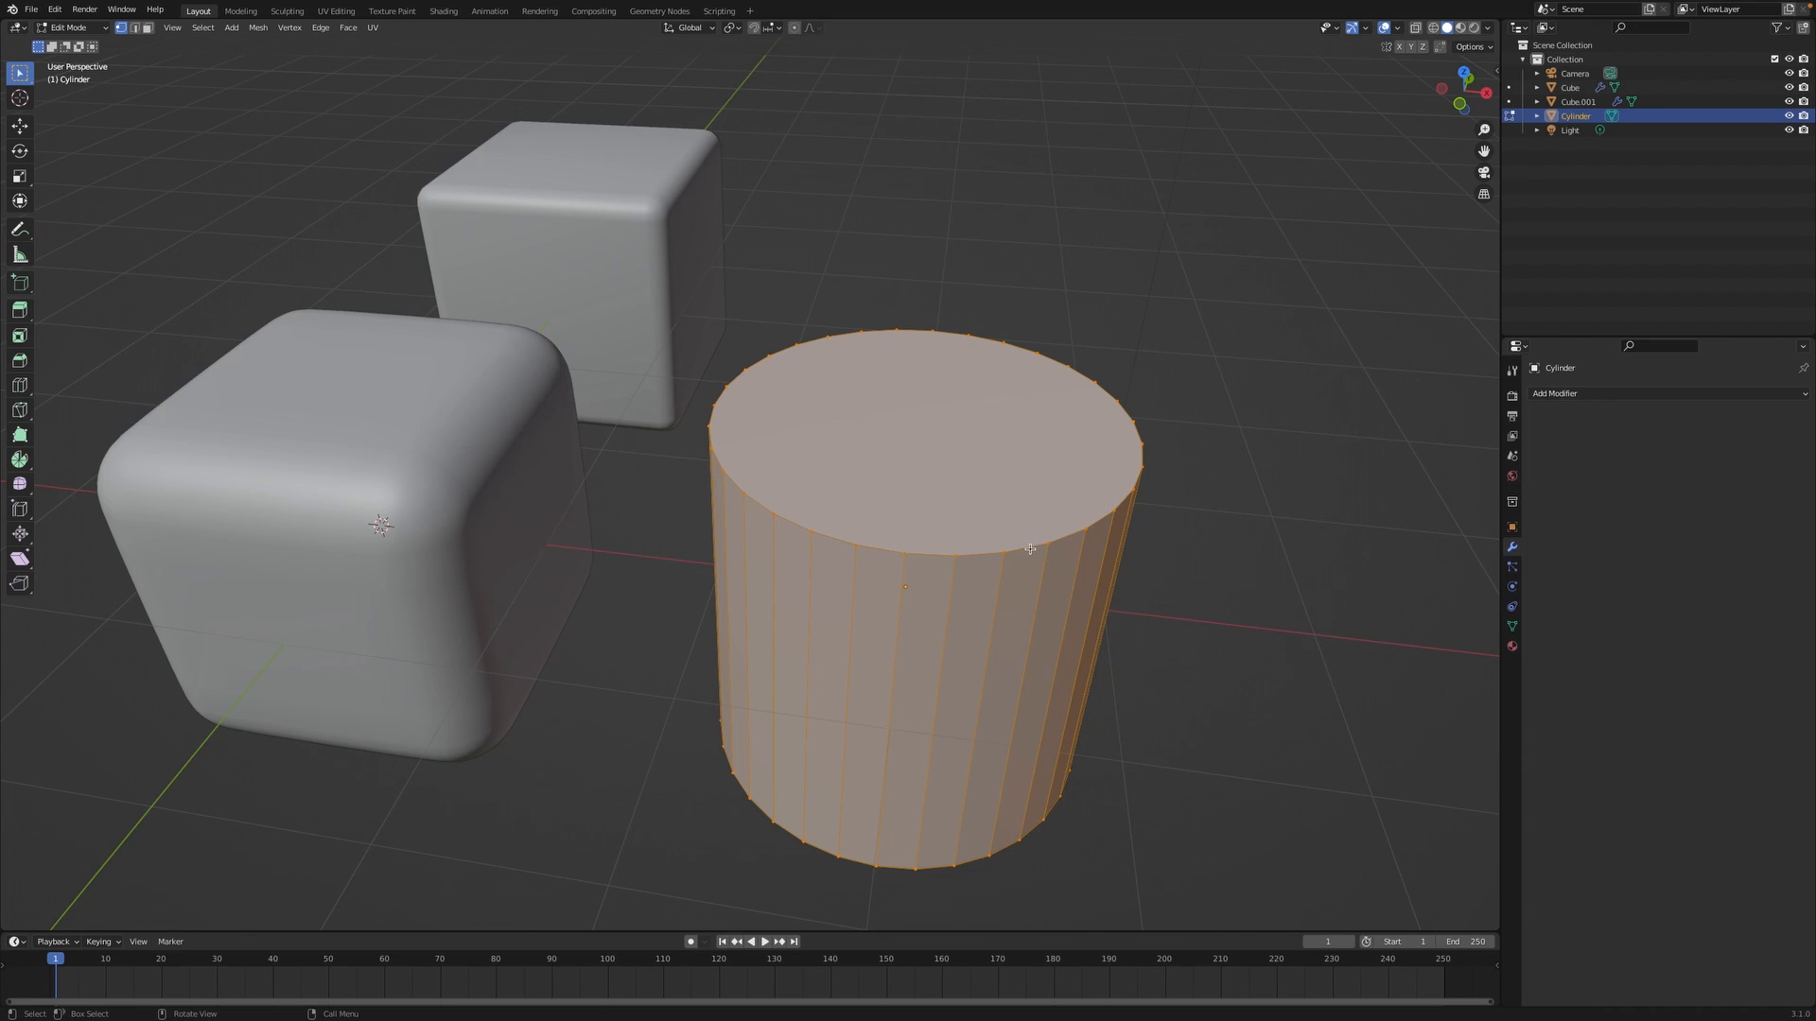
click(1241, 532)
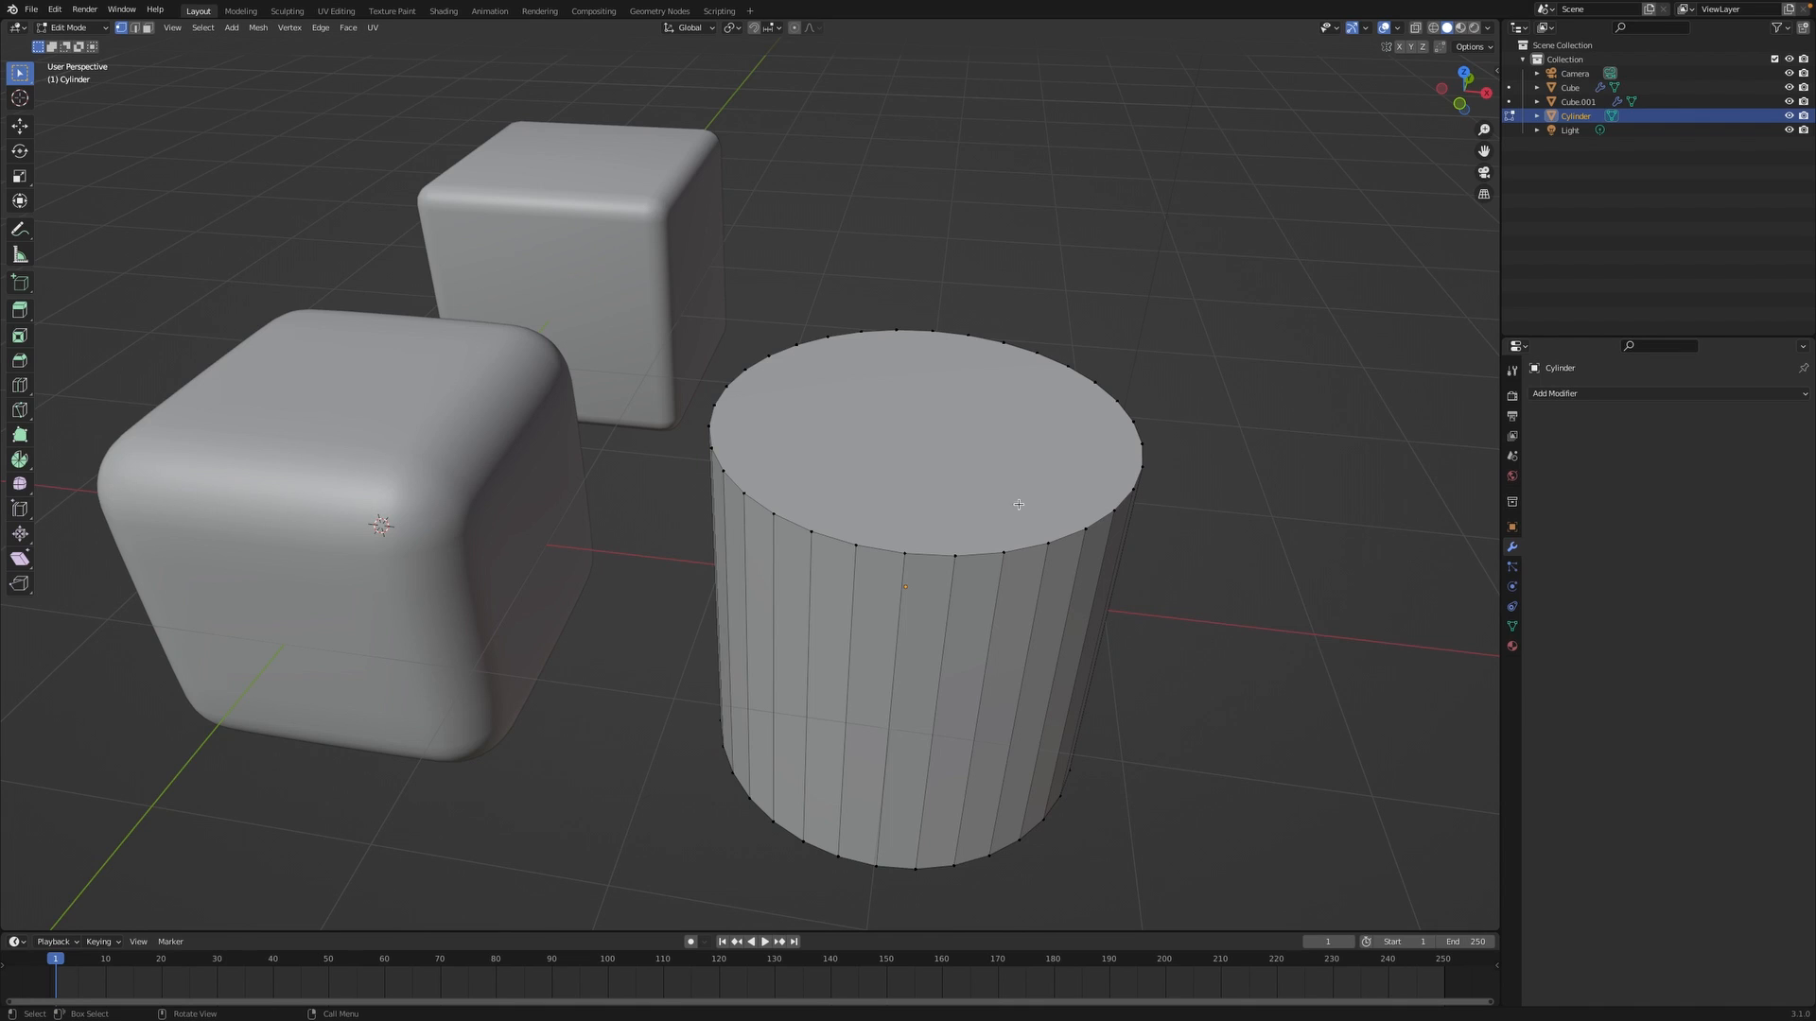
click(147, 27)
click(959, 415)
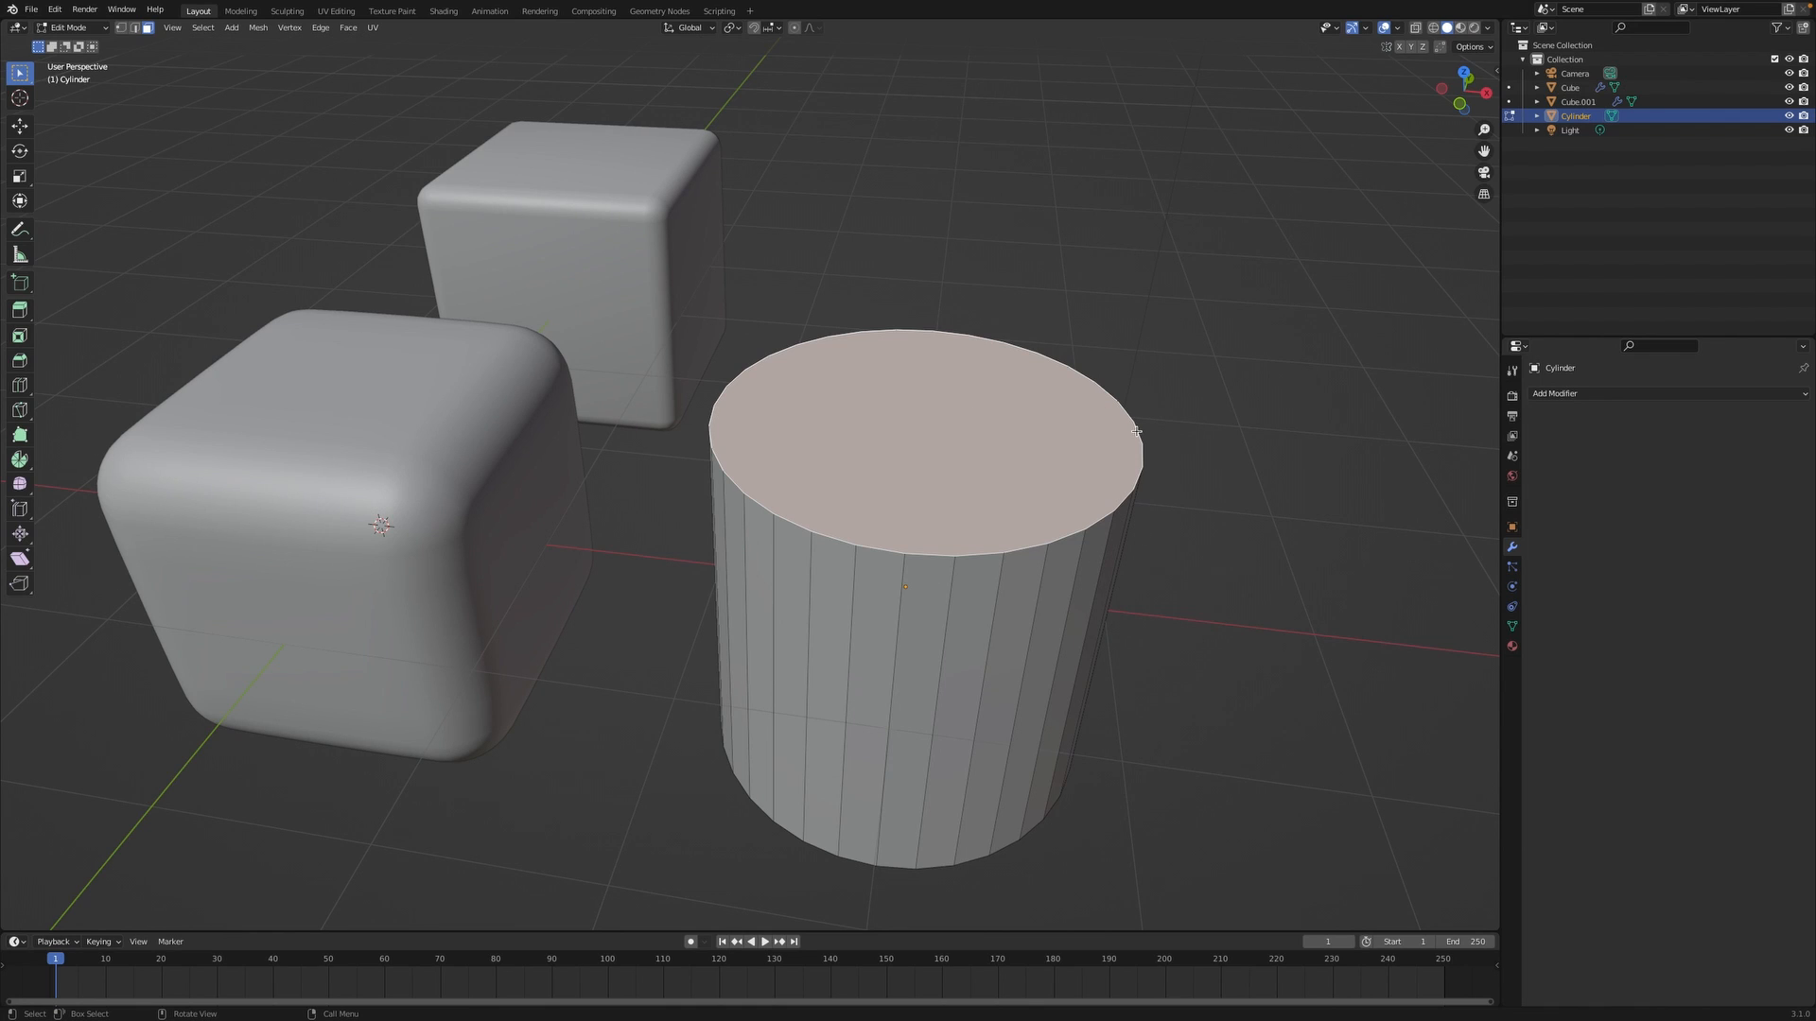
click(1382, 555)
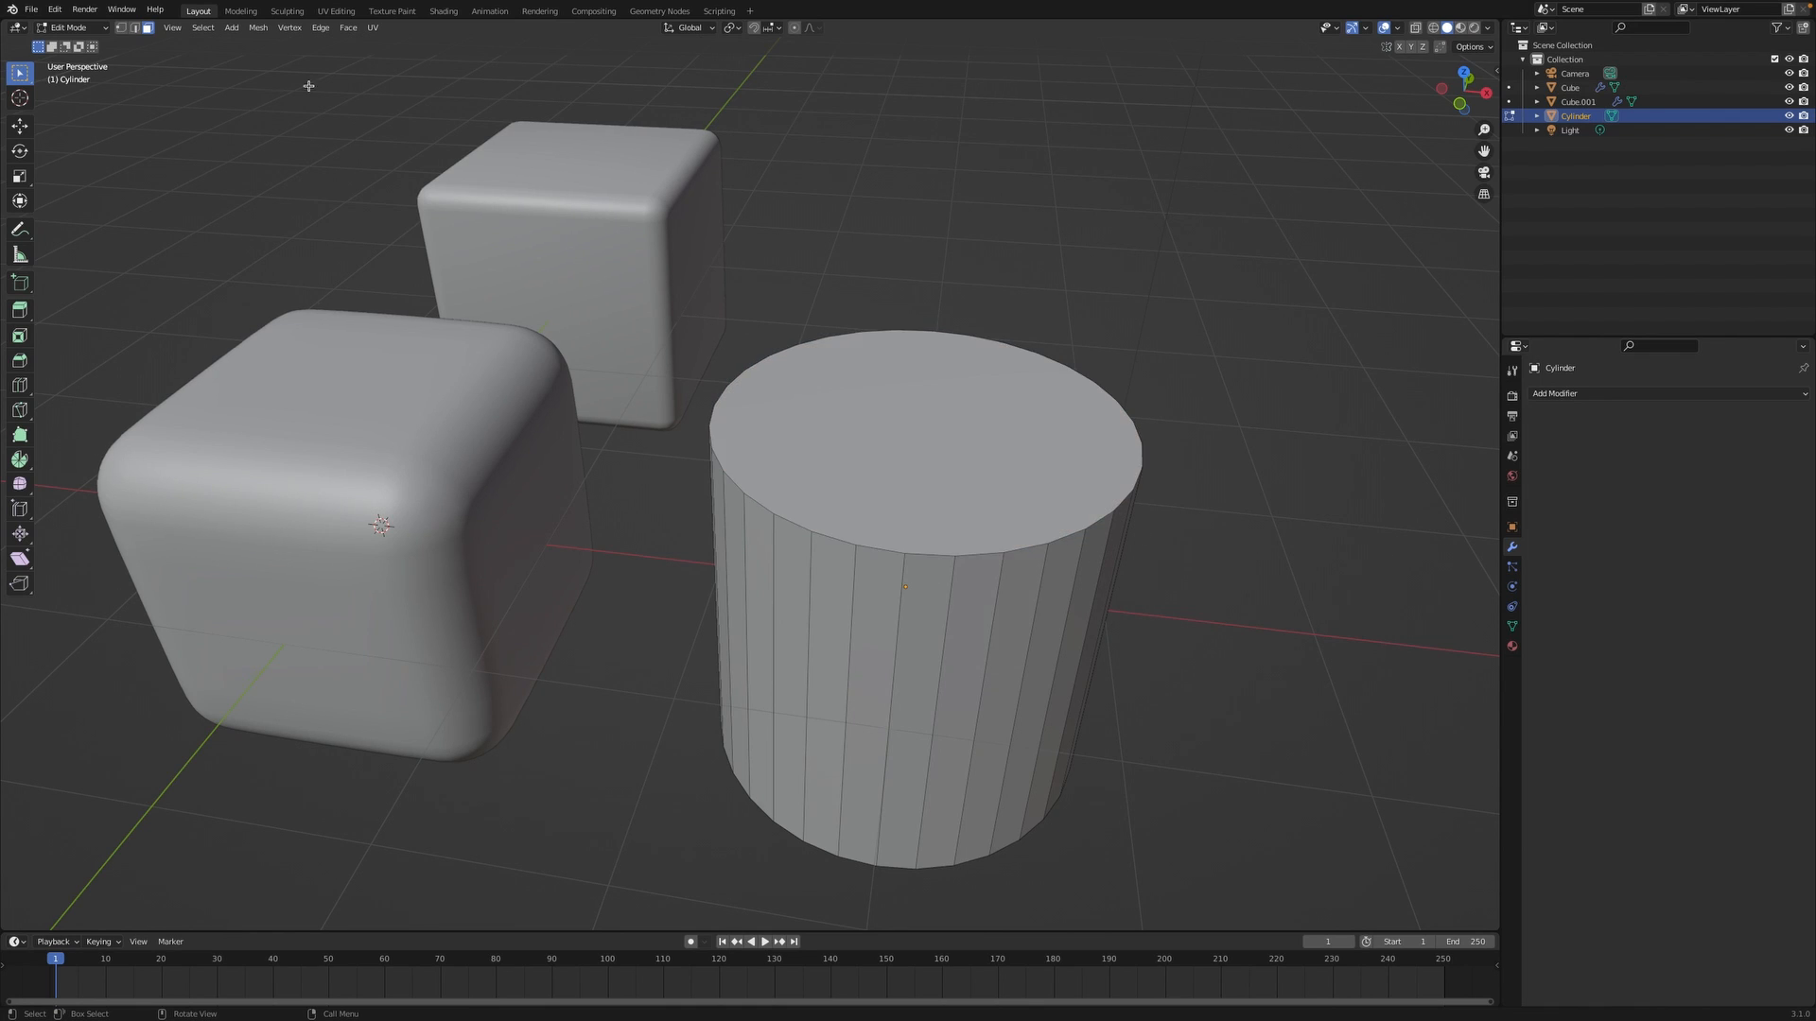
Select the cylinder's top edge loop in vertex mode and bevel it about 0.07 m with 3 segments.
click(121, 29)
alt+click(876, 548)
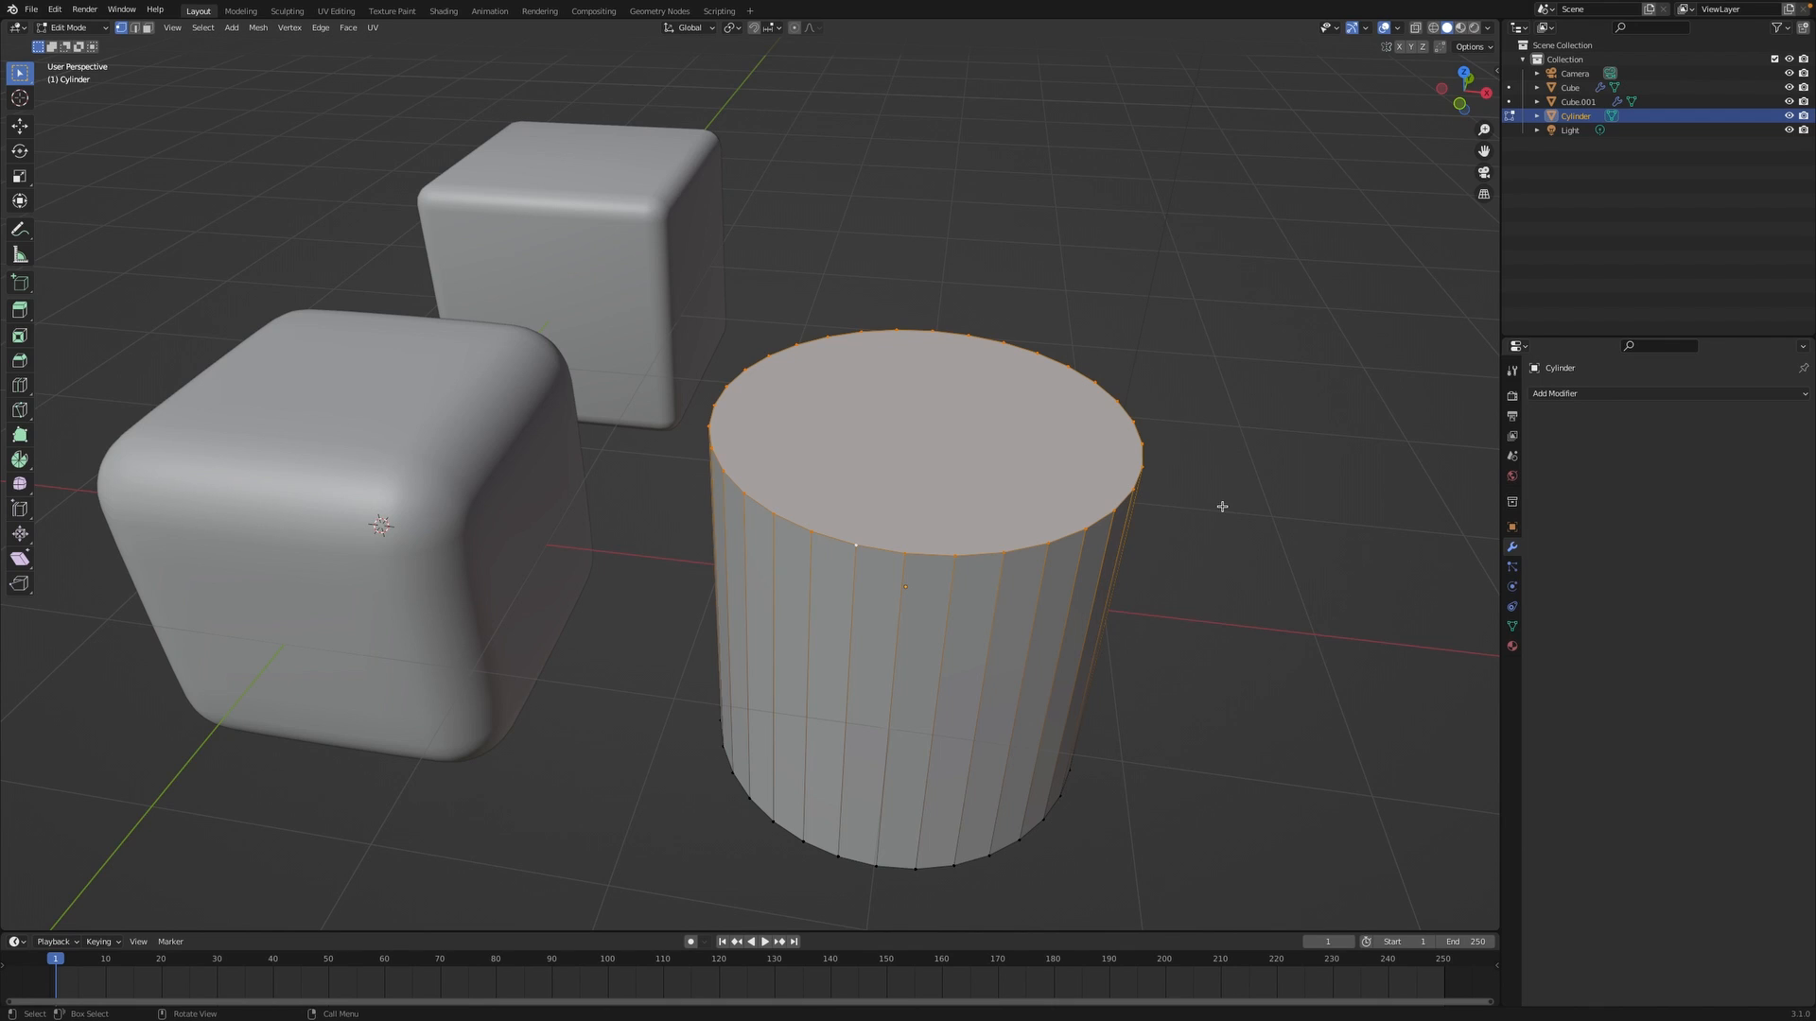
key(b)
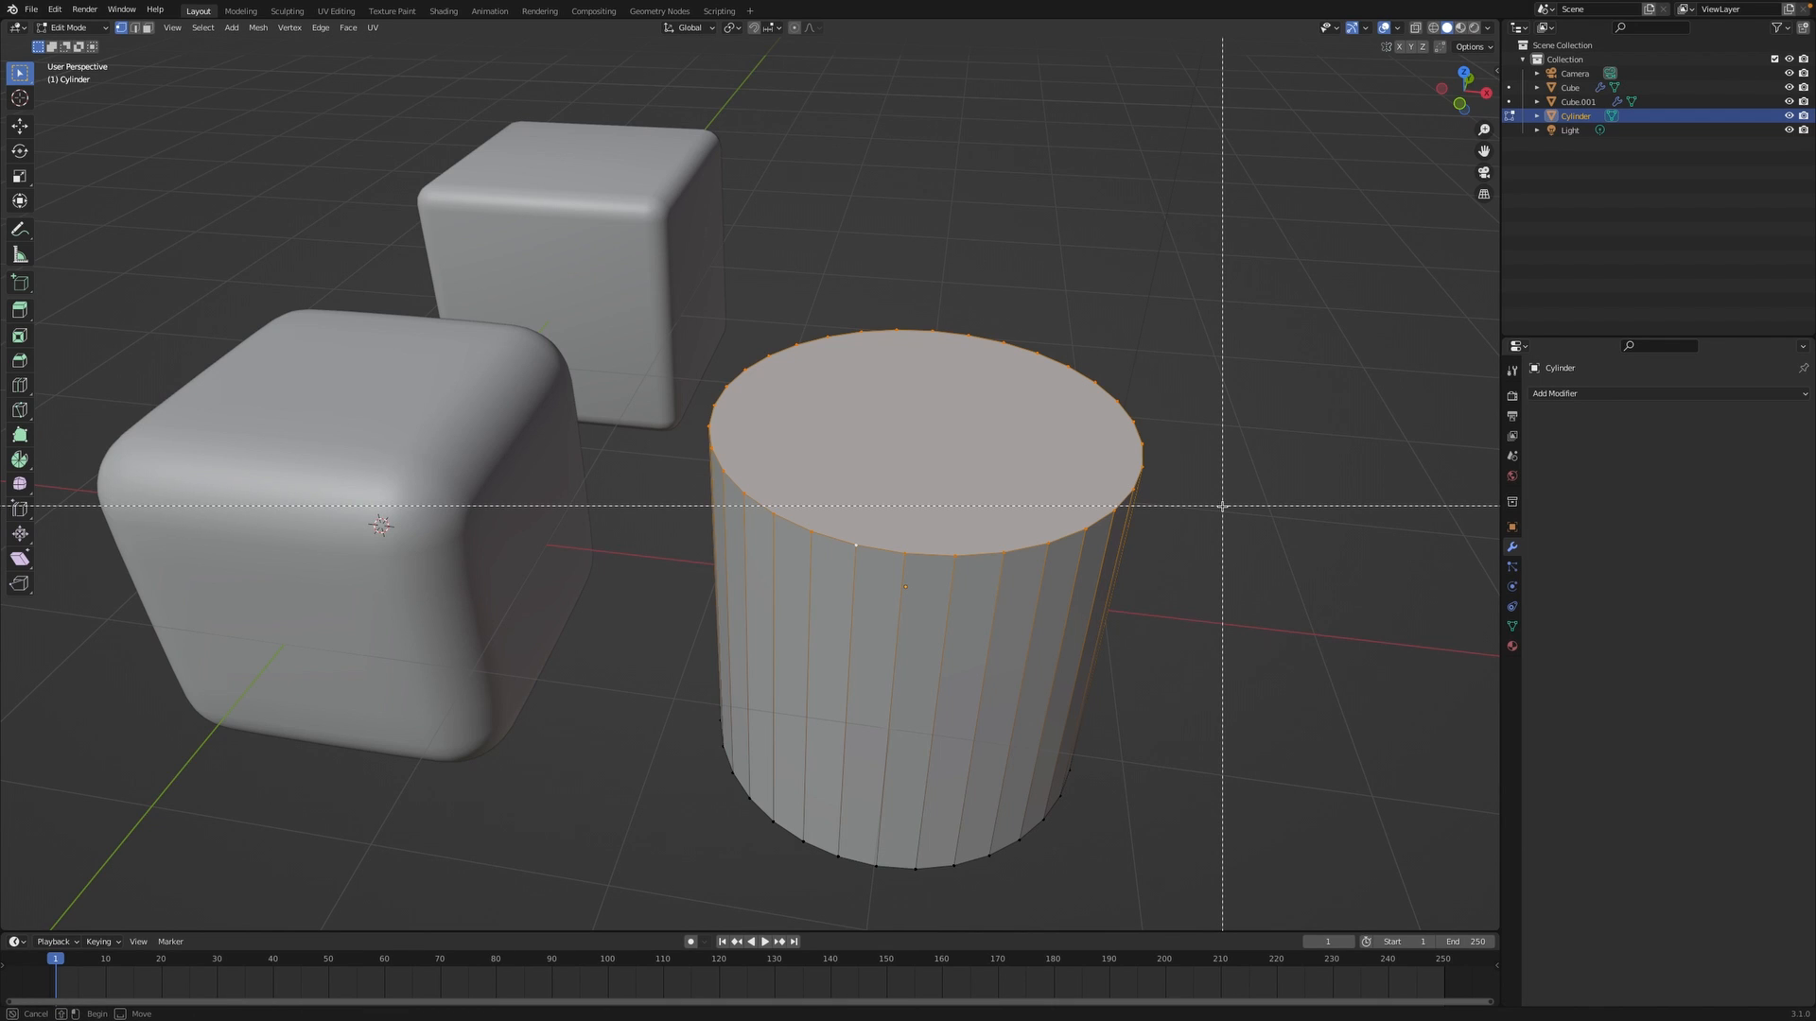
key(Escape)
key(ctrl+b)
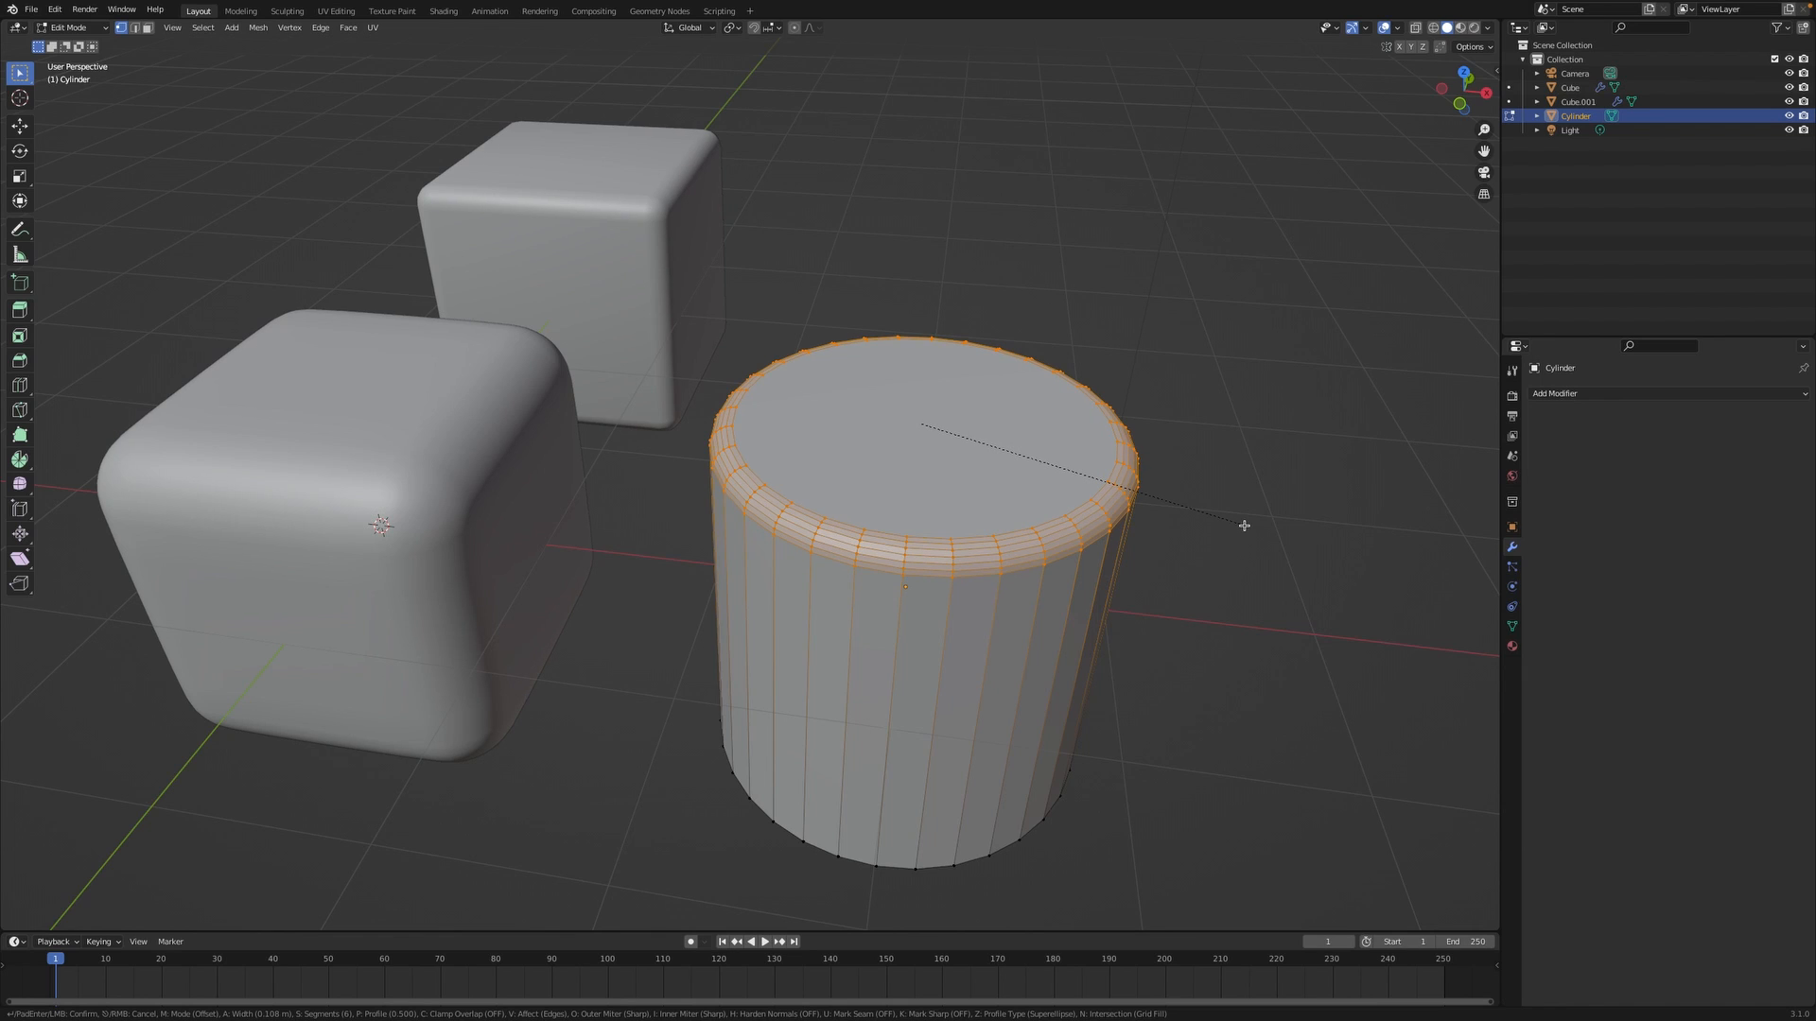
scroll(1243, 526, down, 2)
scroll(1244, 526, down, 1)
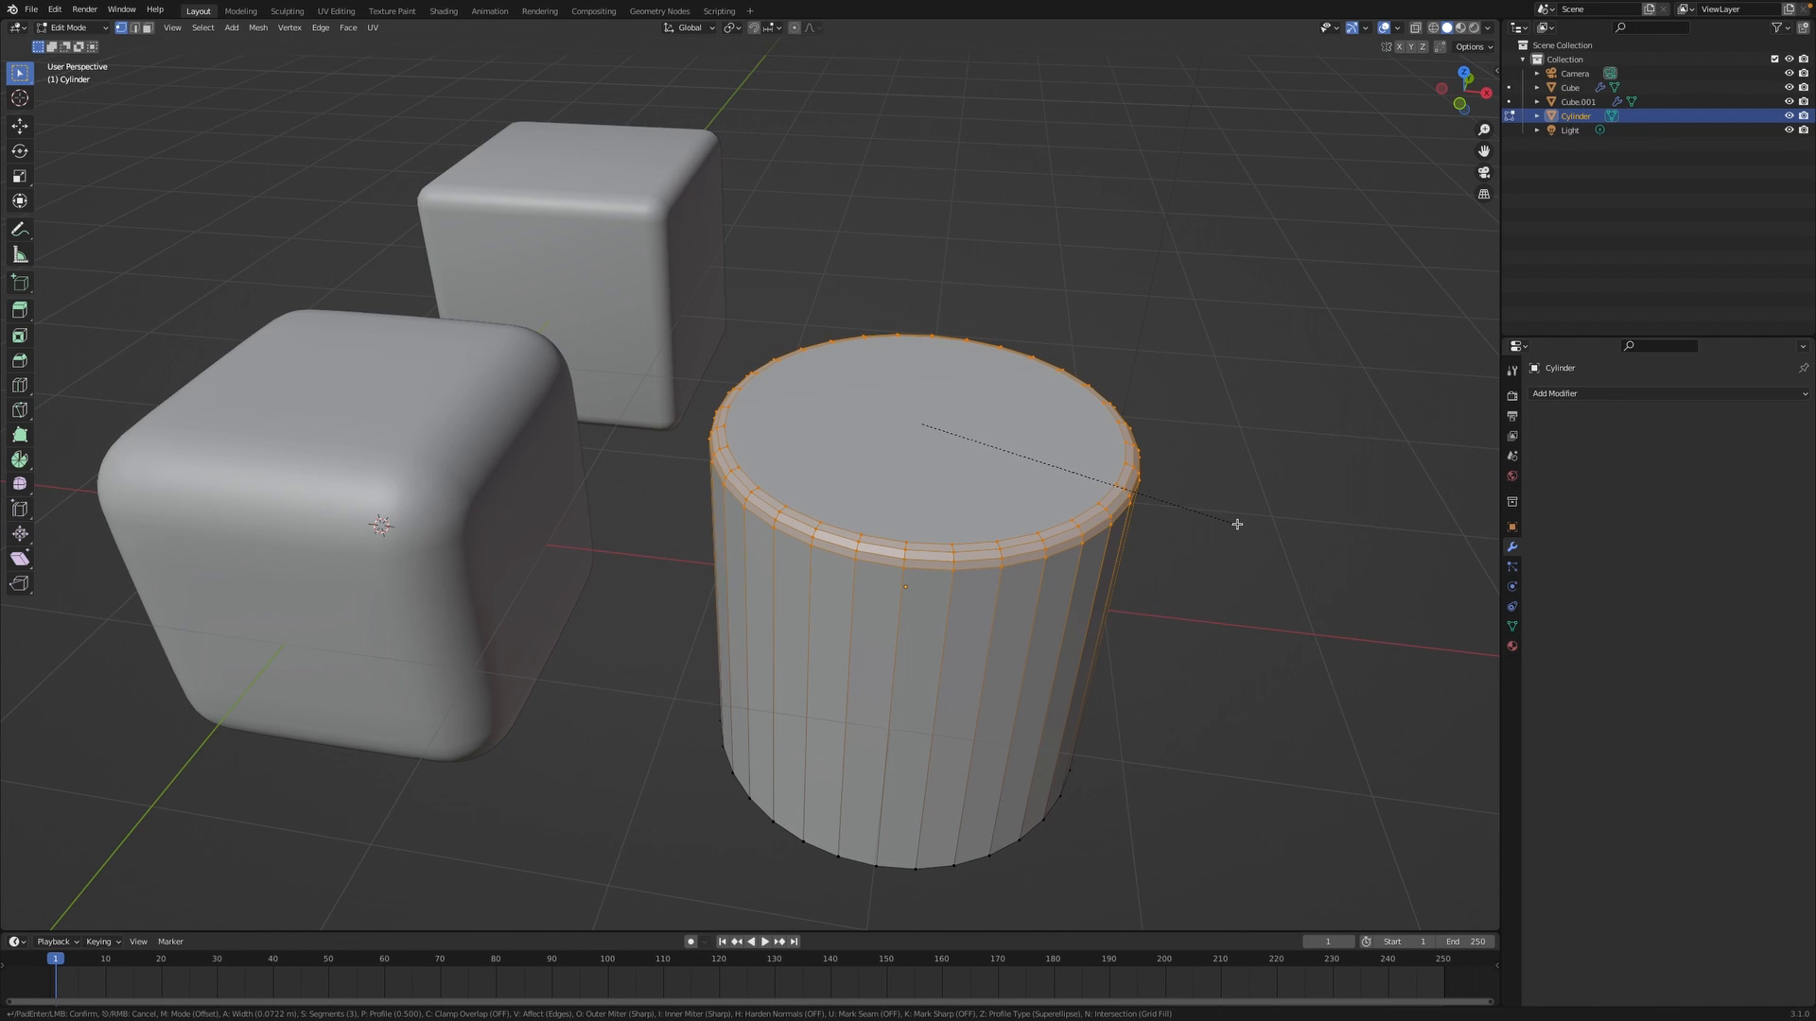
click(1237, 524)
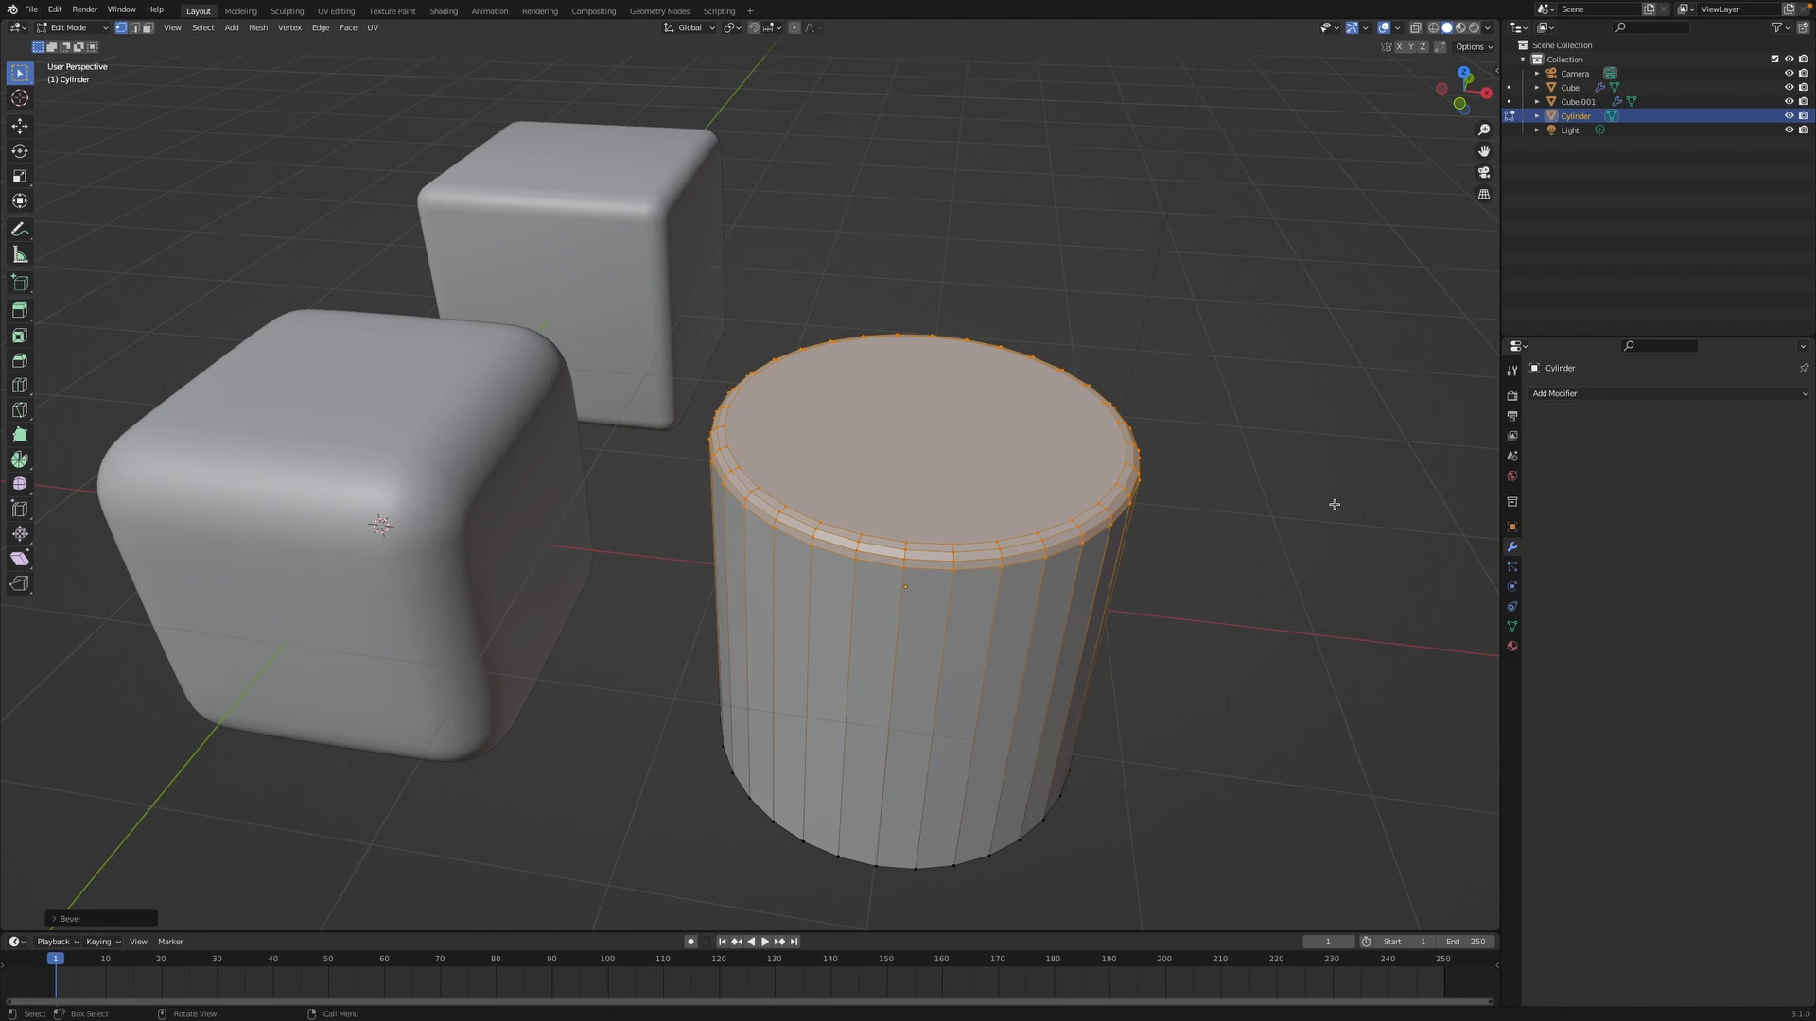
click(1407, 494)
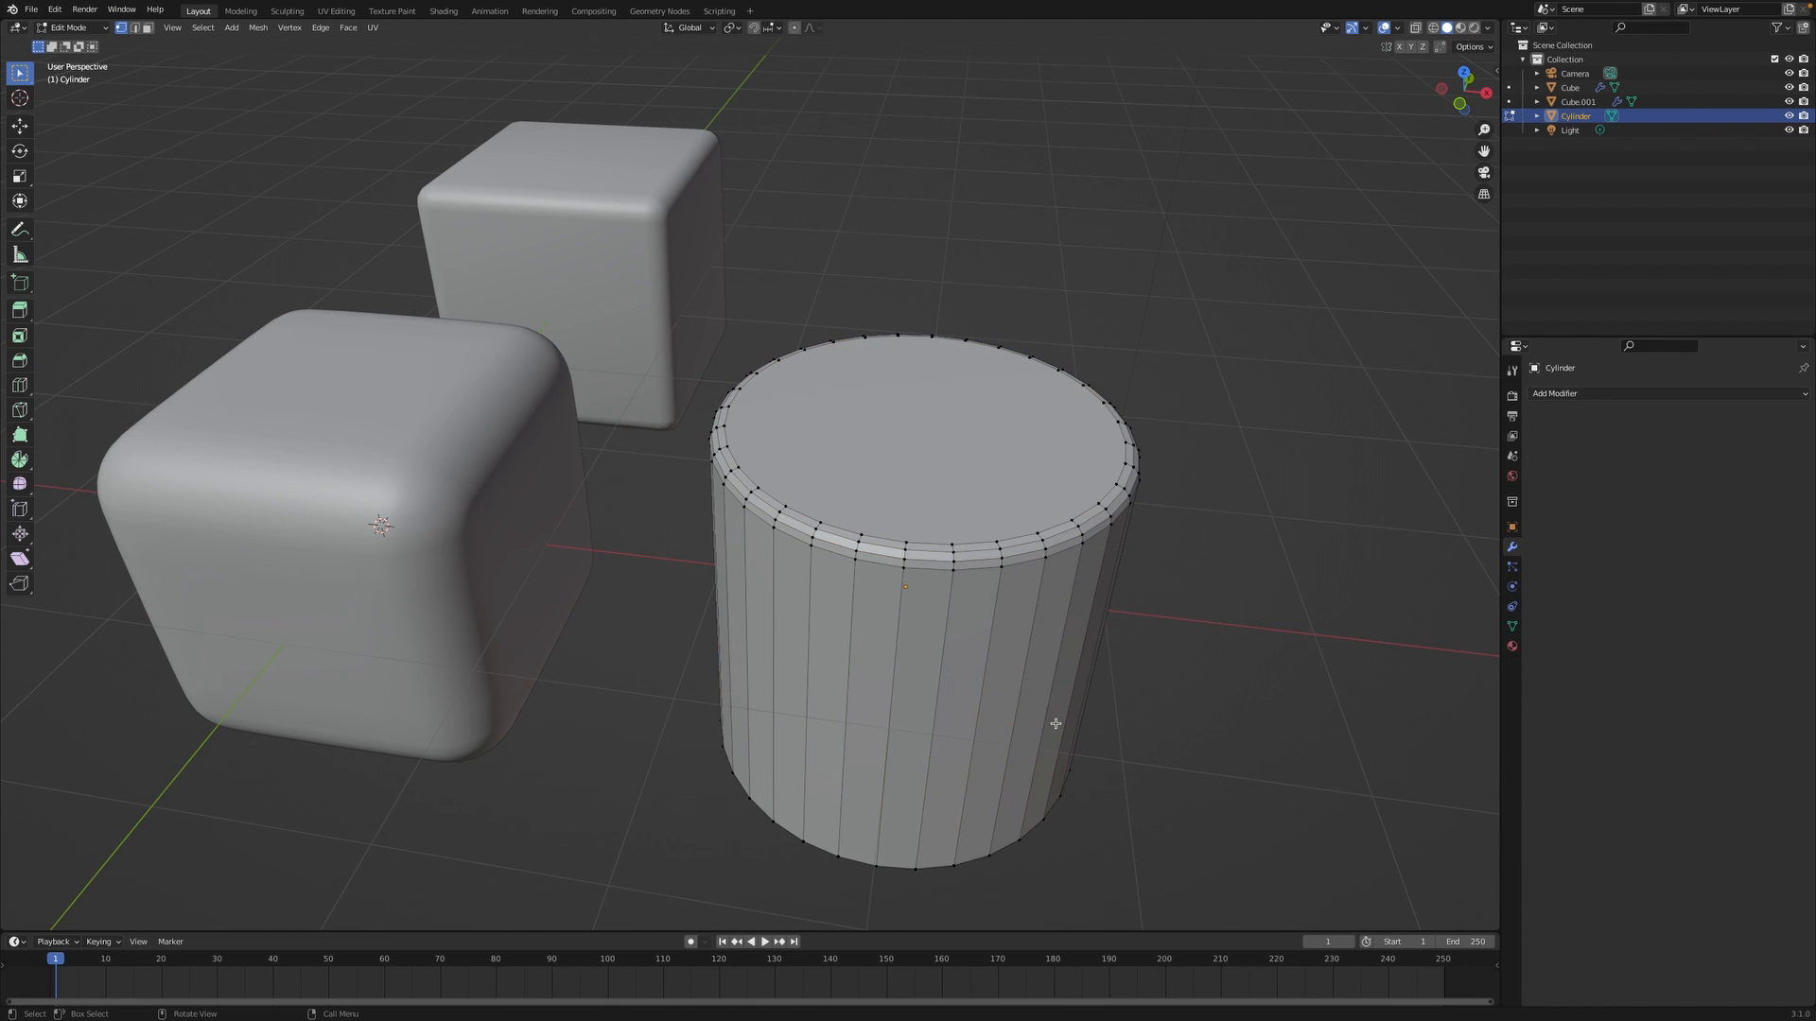
Select the cylinder's bottom edge loop, bevel it about 0.44 m with 6 segments, and deselect the geometry.
mouse_move(1291, 601)
middle_down()
mouse_move(1291, 530)
mouse_move(1248, 454)
mouse_move(1291, 595)
middle_up()
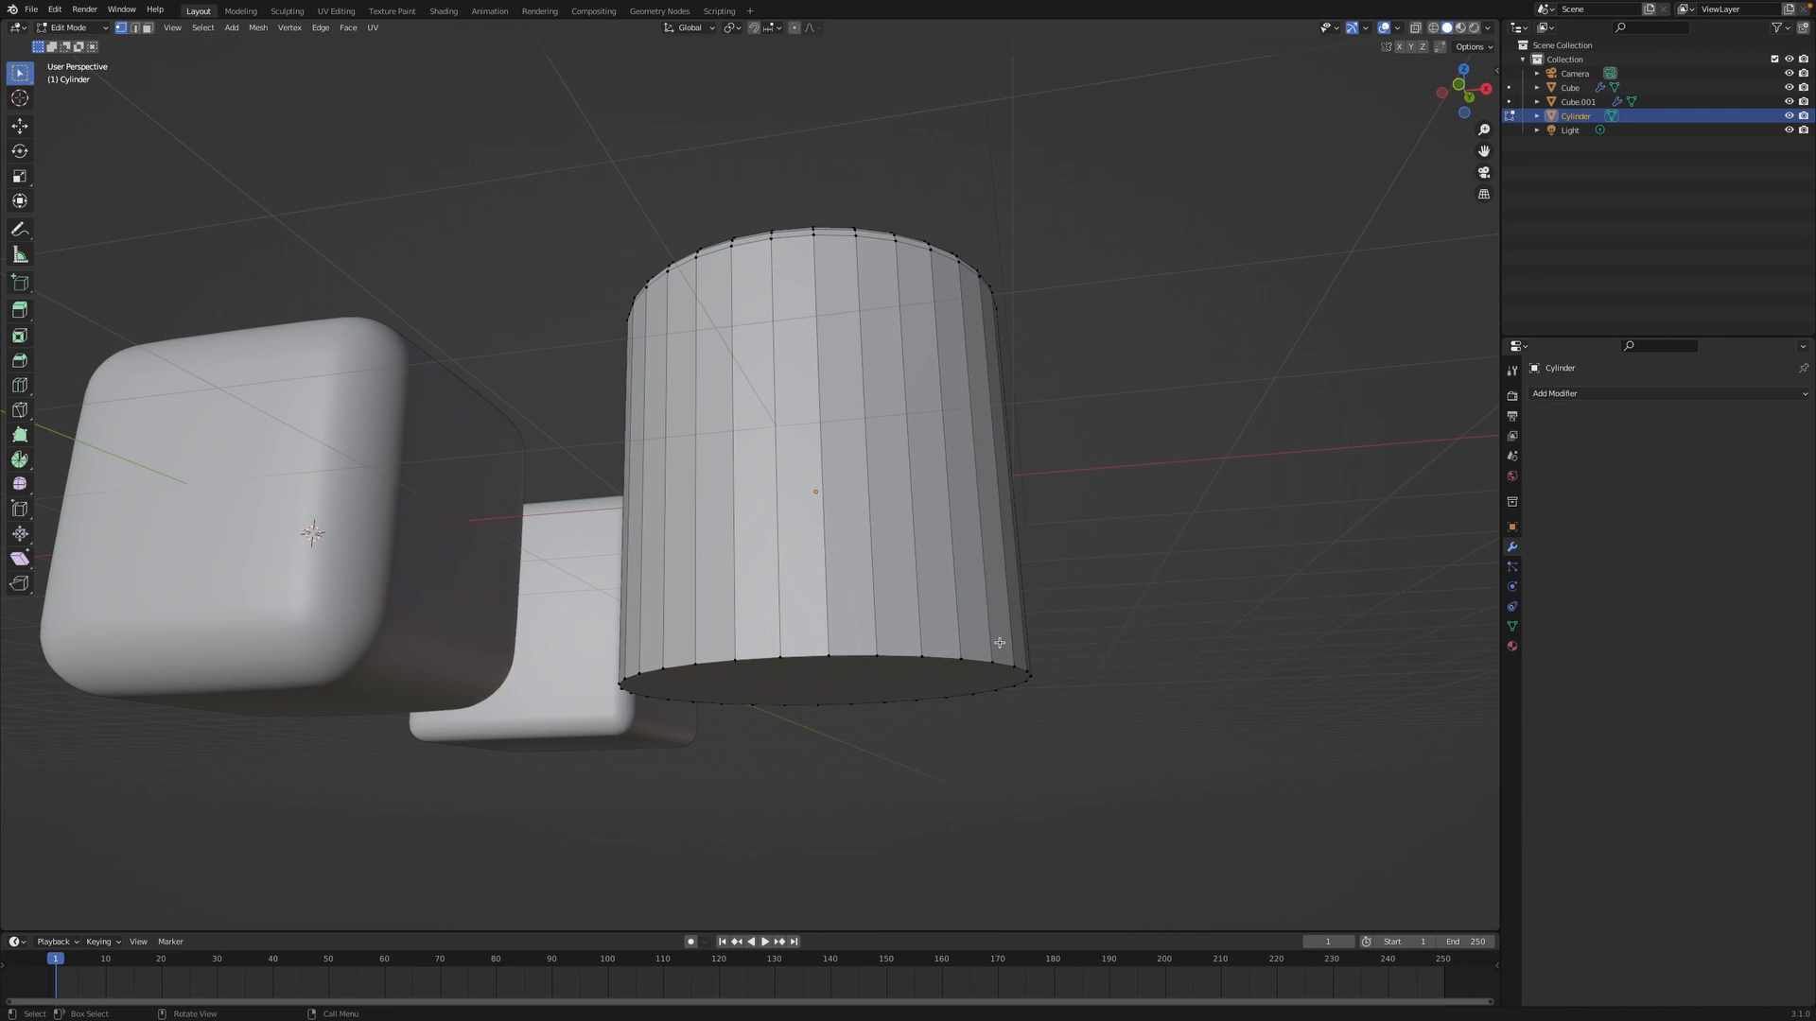
alt+click(897, 657)
middle_drag(897, 656, 1075, 682)
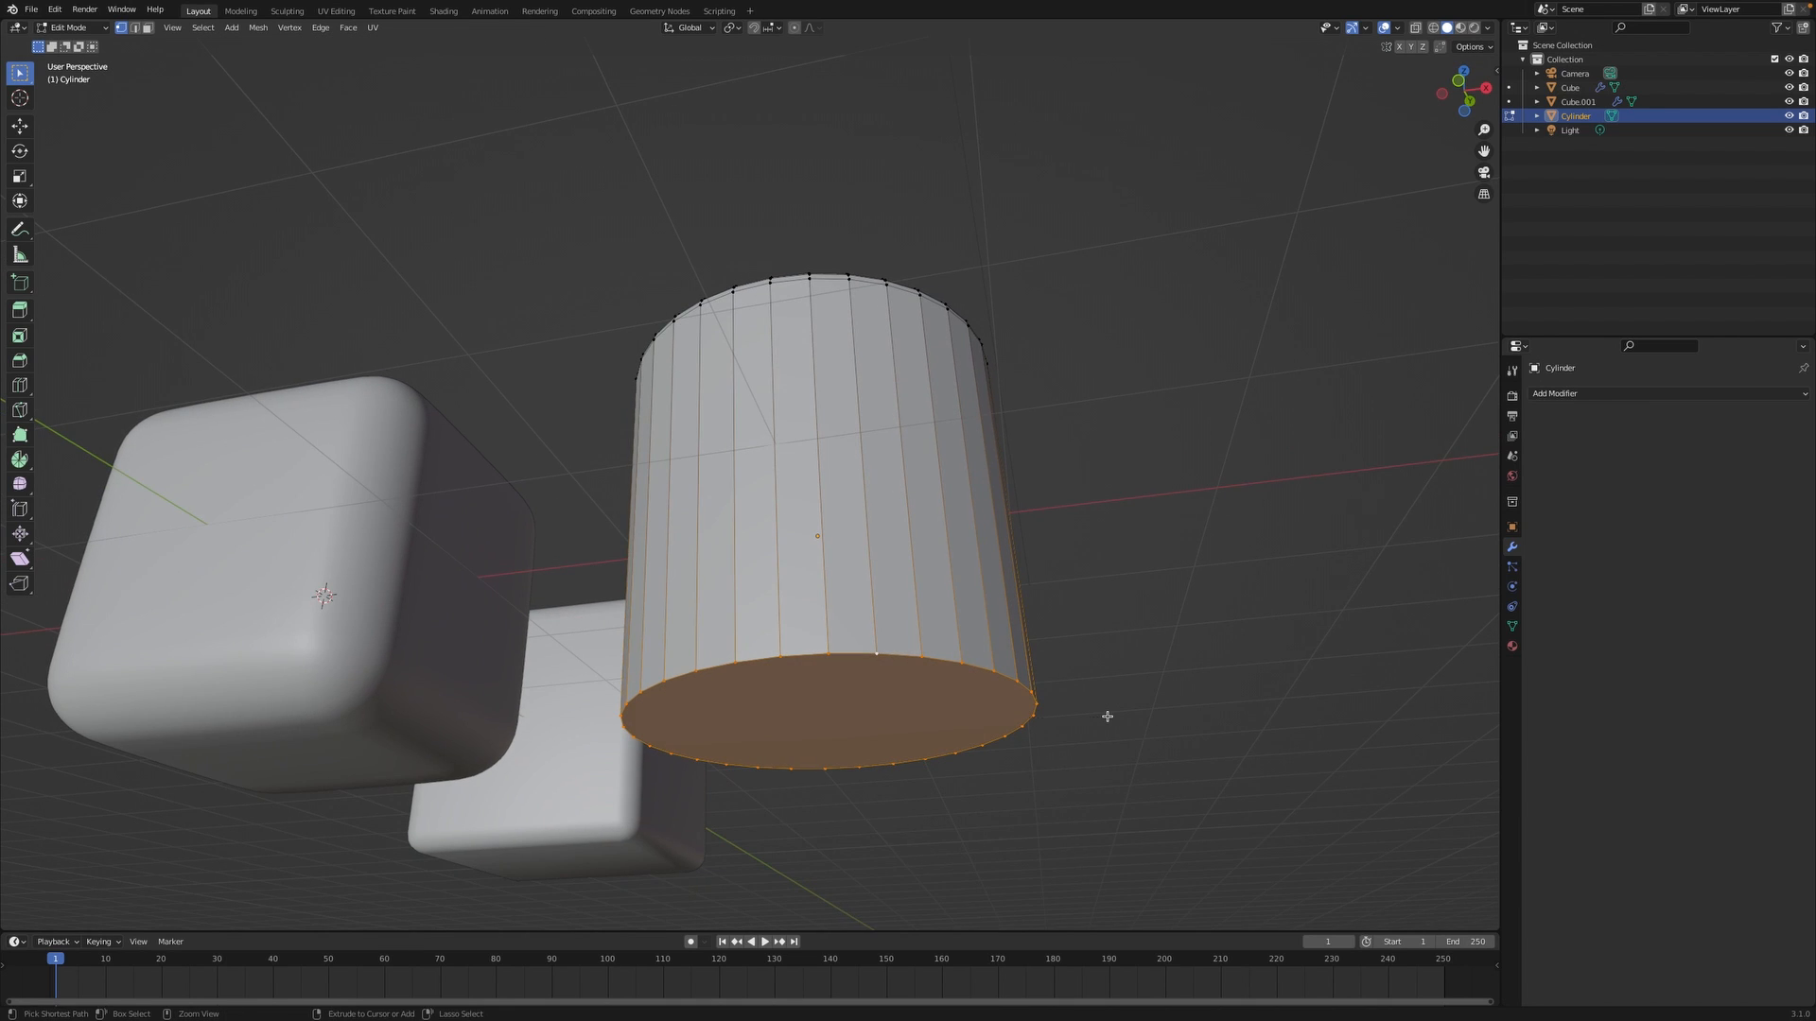
key(ctrl+b)
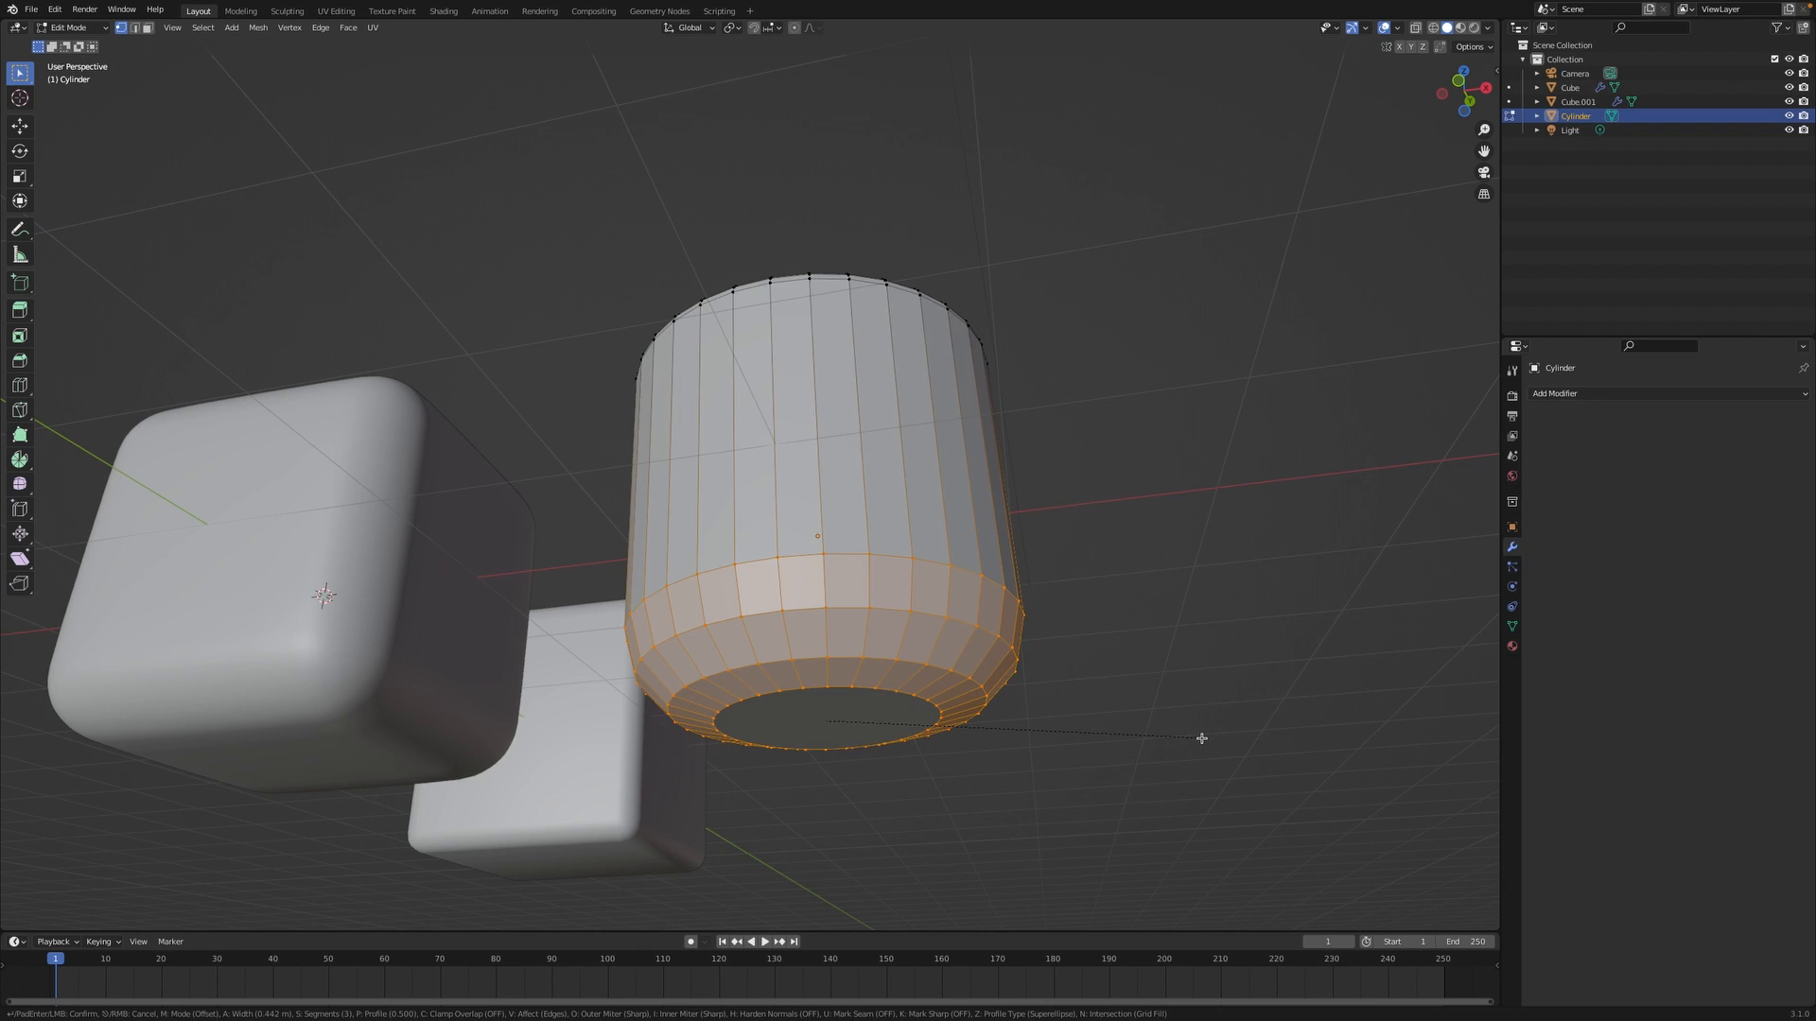
scroll(1201, 737, up, 1)
scroll(1201, 737, up, 1)
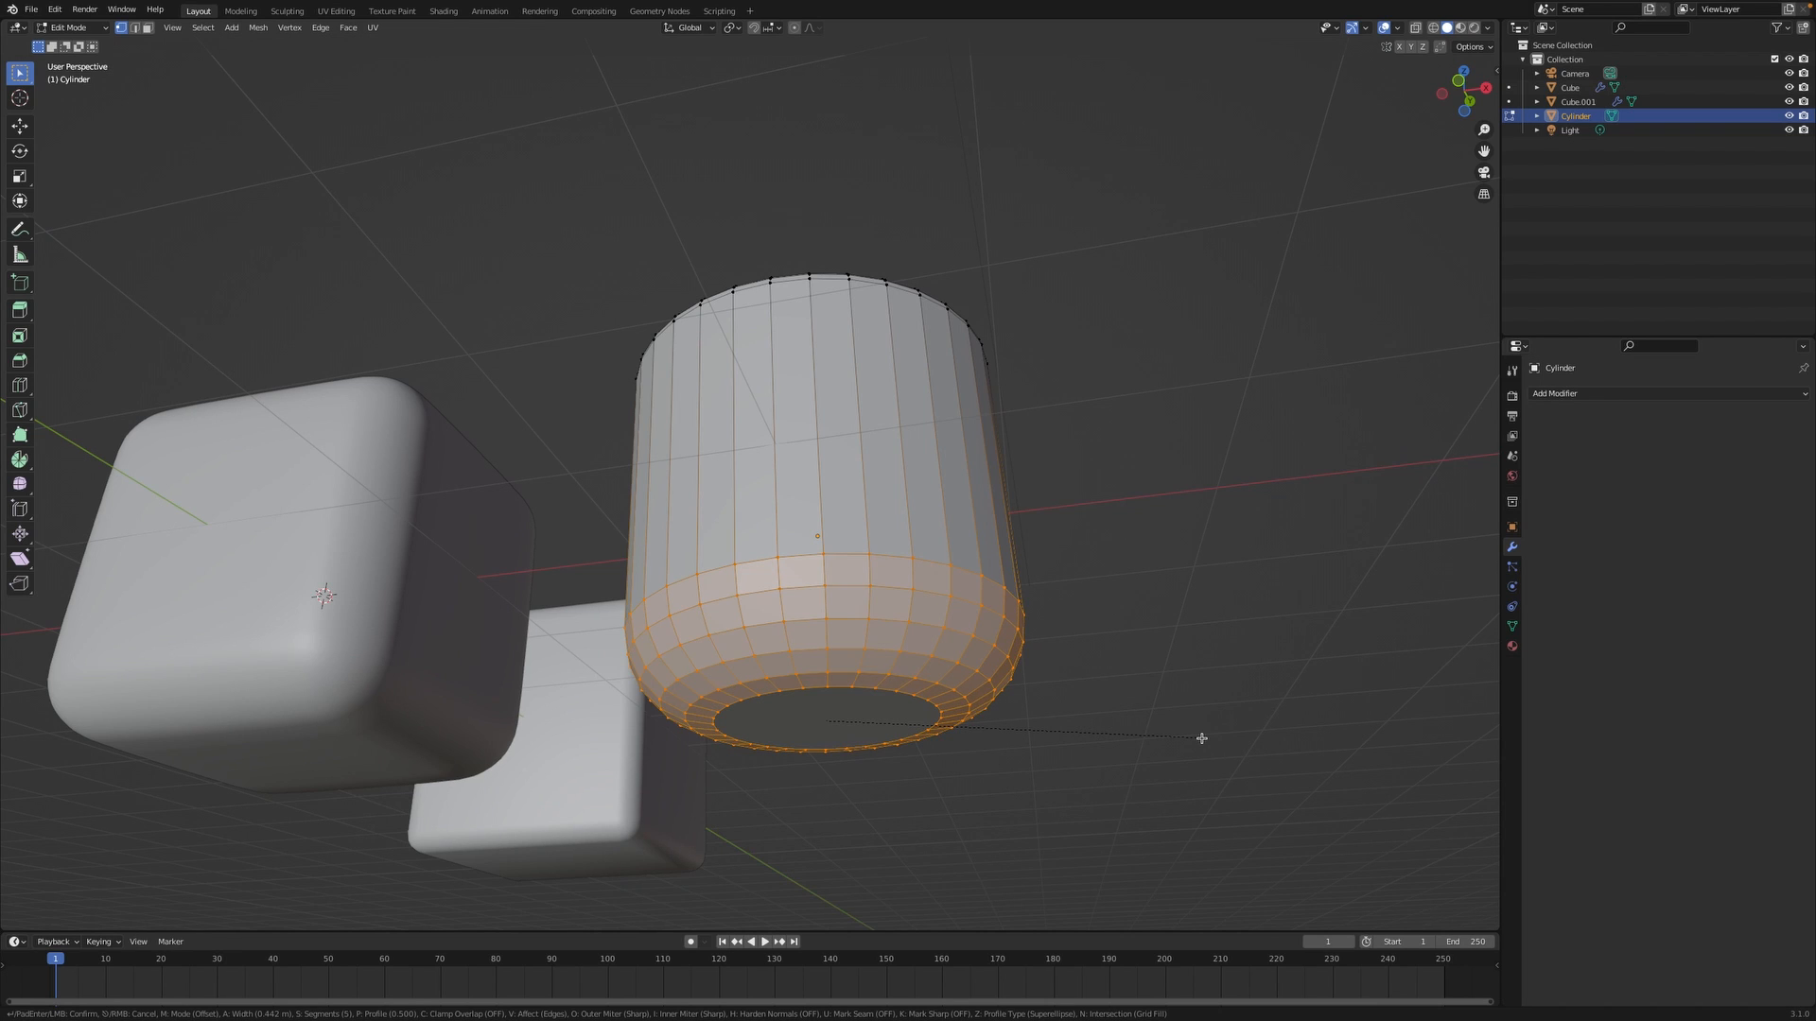
scroll(1201, 737, up, 1)
scroll(1201, 738, up, 1)
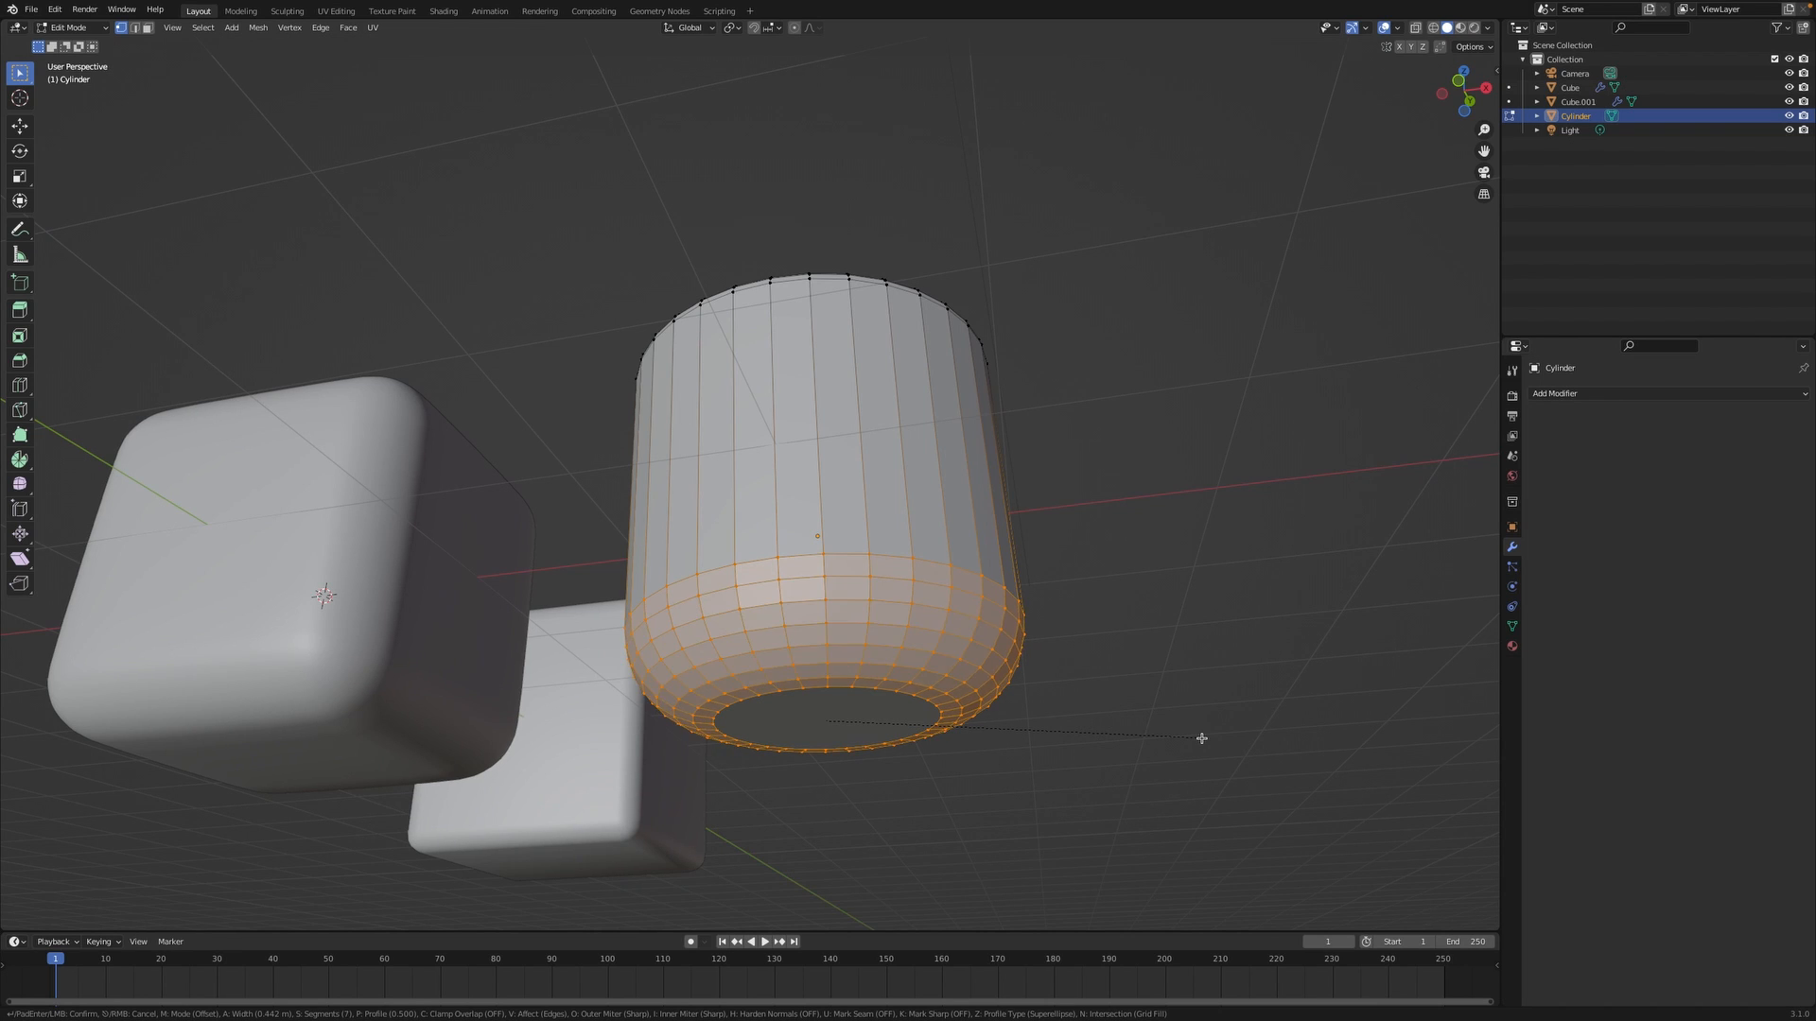
scroll(1201, 737, down, 1)
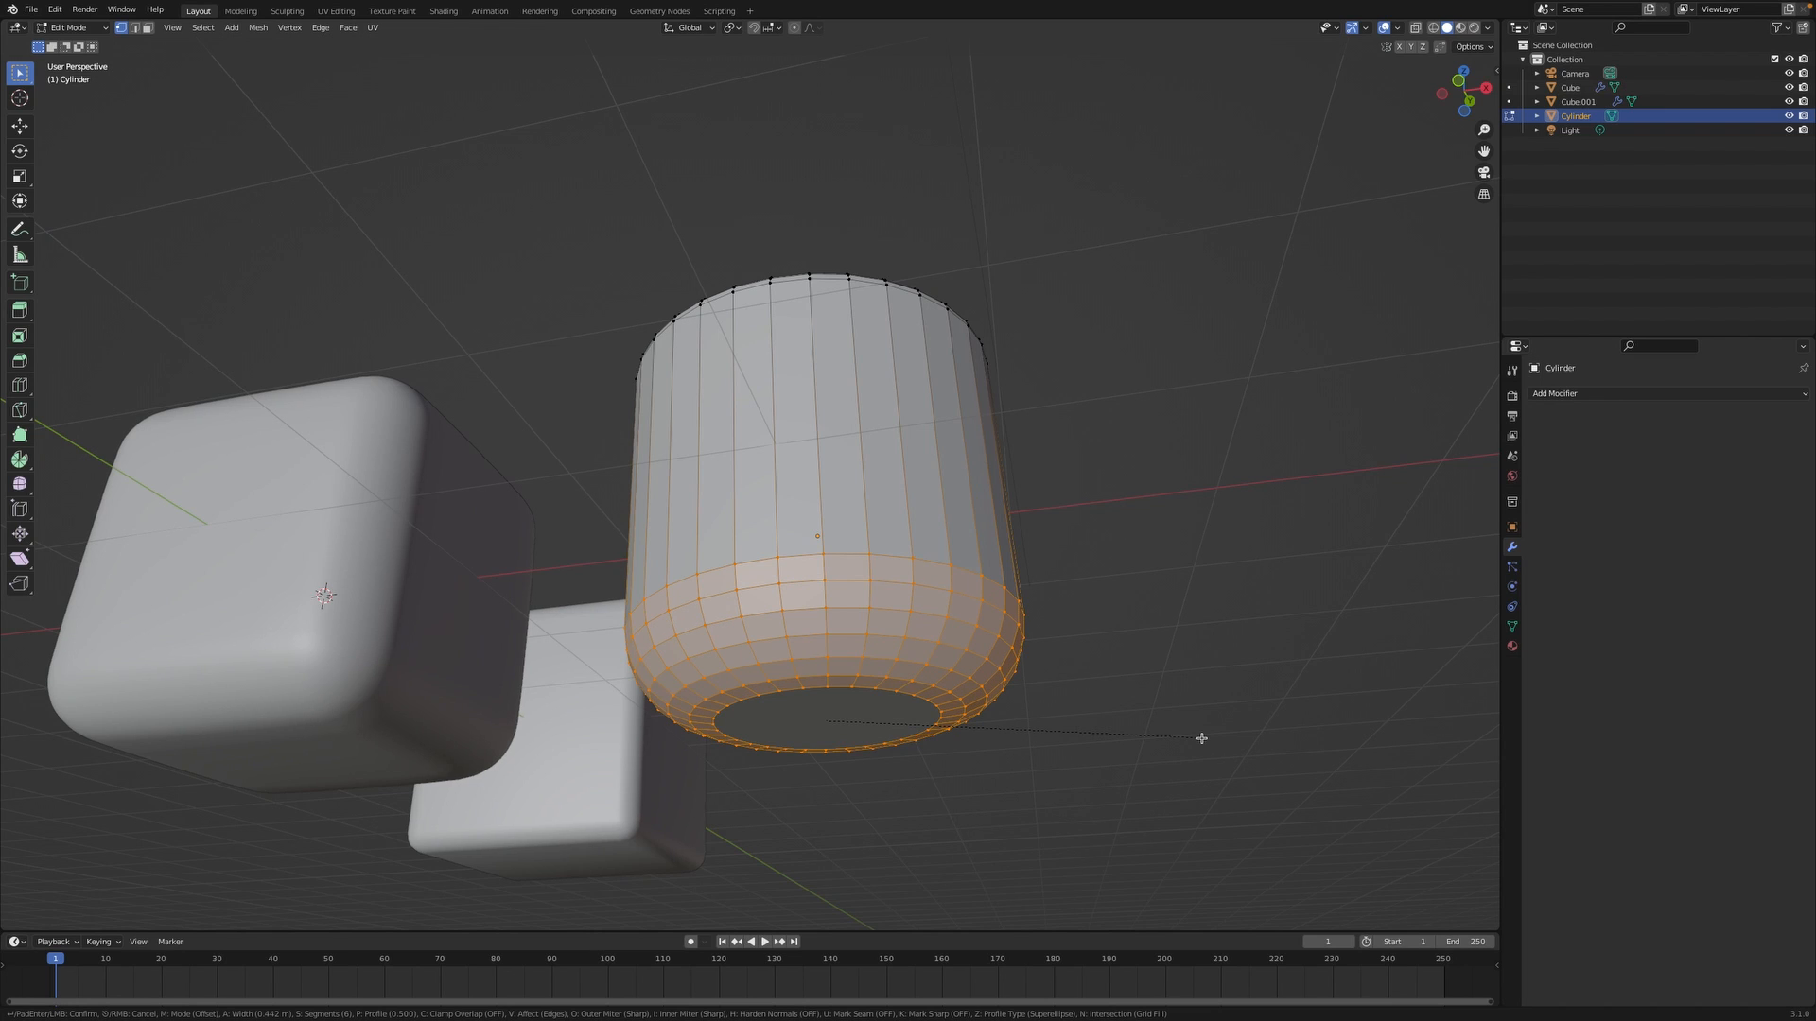
click(1201, 738)
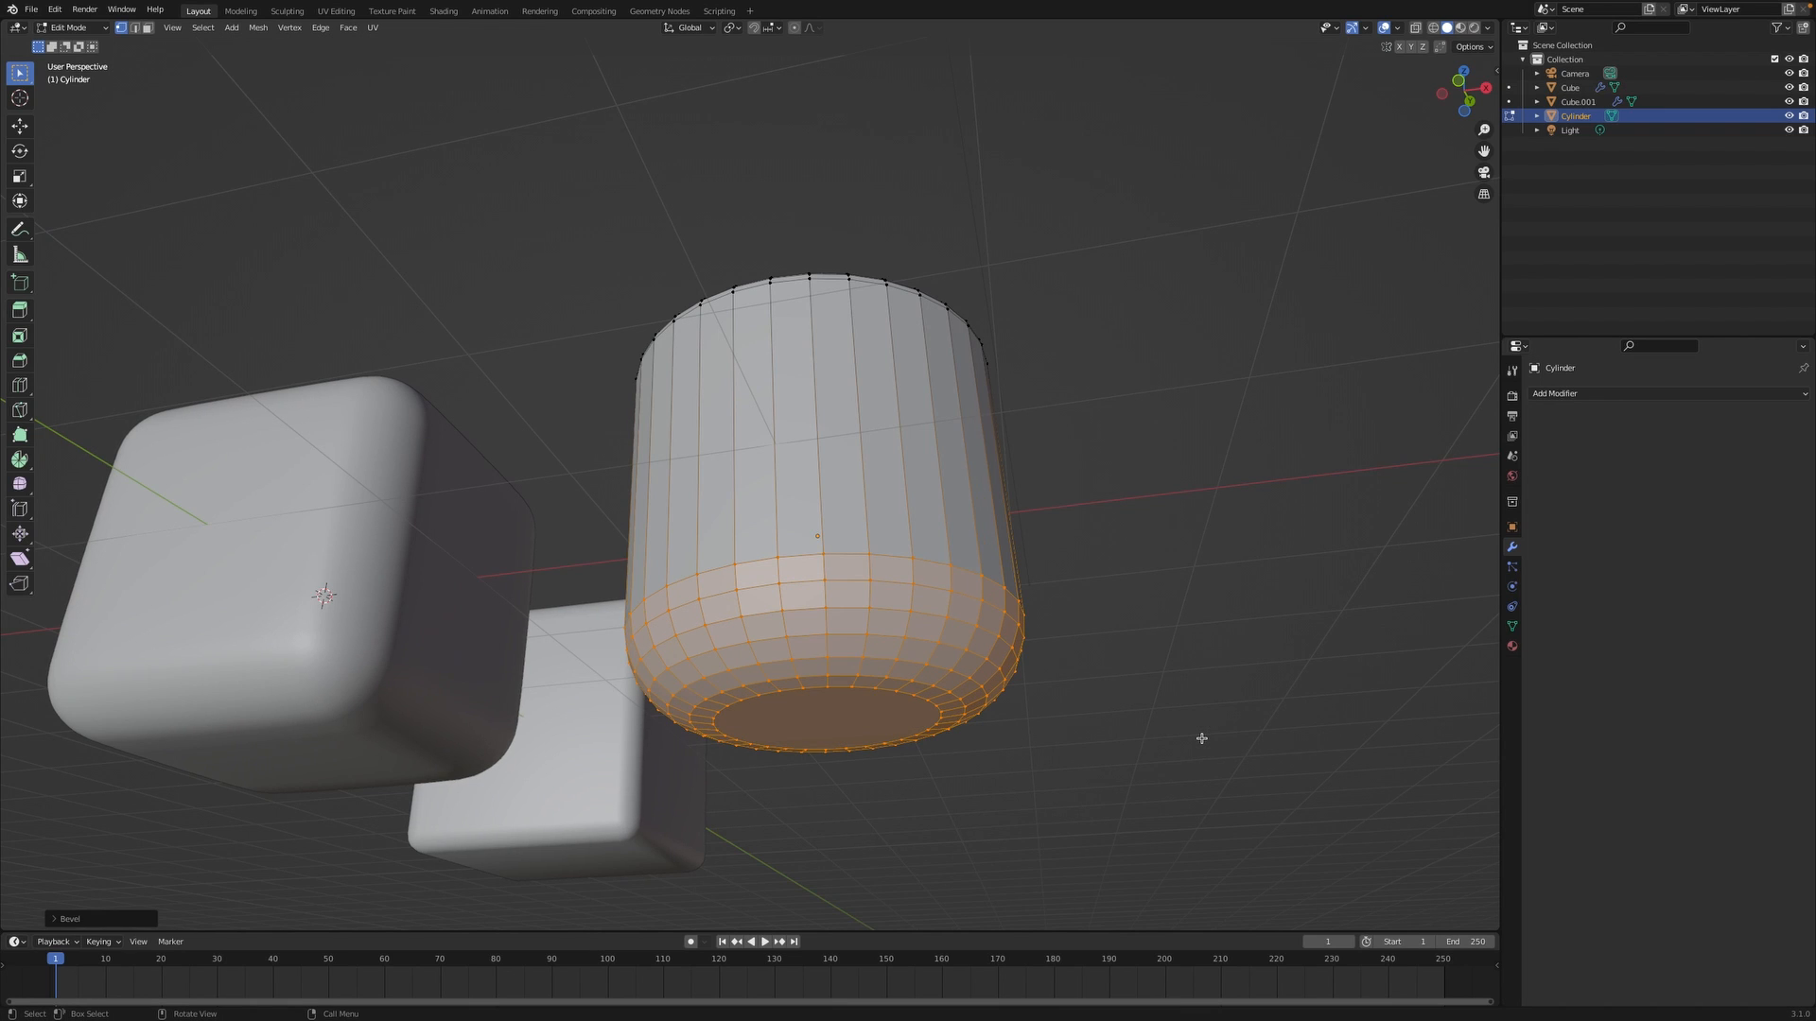
click(1218, 599)
middle_drag(1218, 600, 1219, 599)
scroll(1218, 599, down, 5)
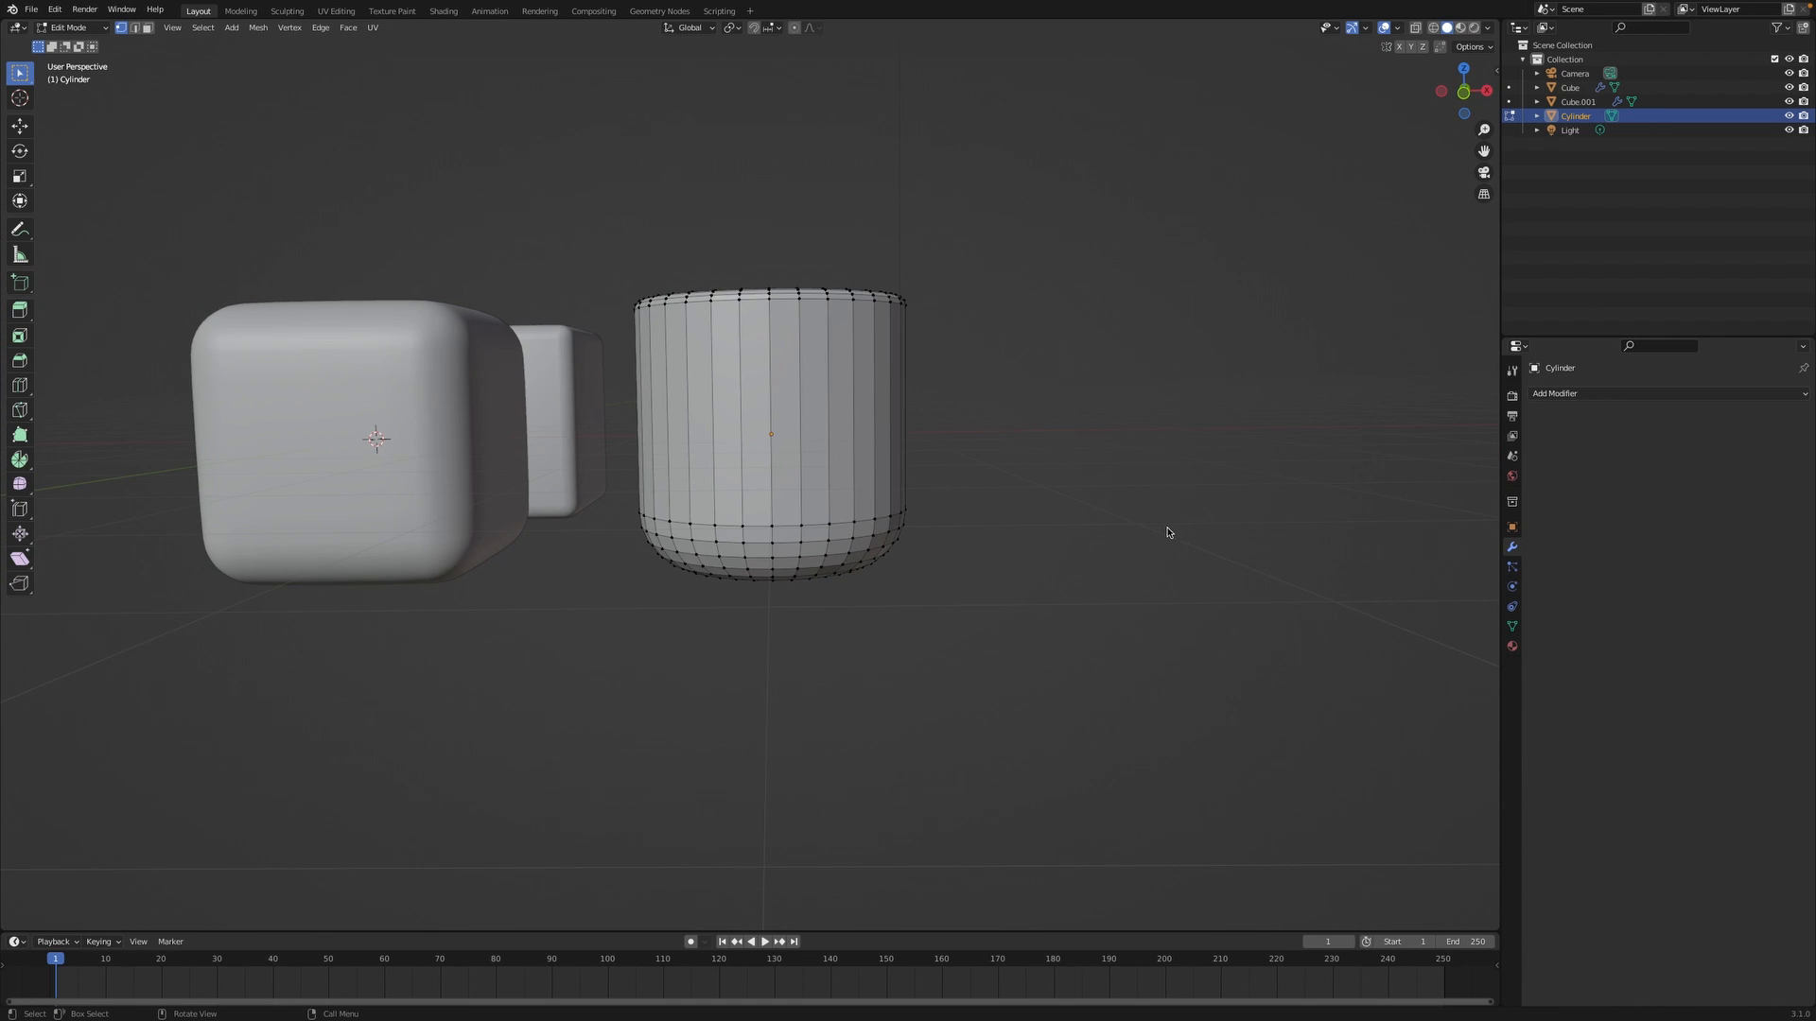
Return the cylinder to Object Mode and apply Shade Smooth to it.
key(Tab)
middle_drag(1081, 417, 762, 341)
right_click(762, 341)
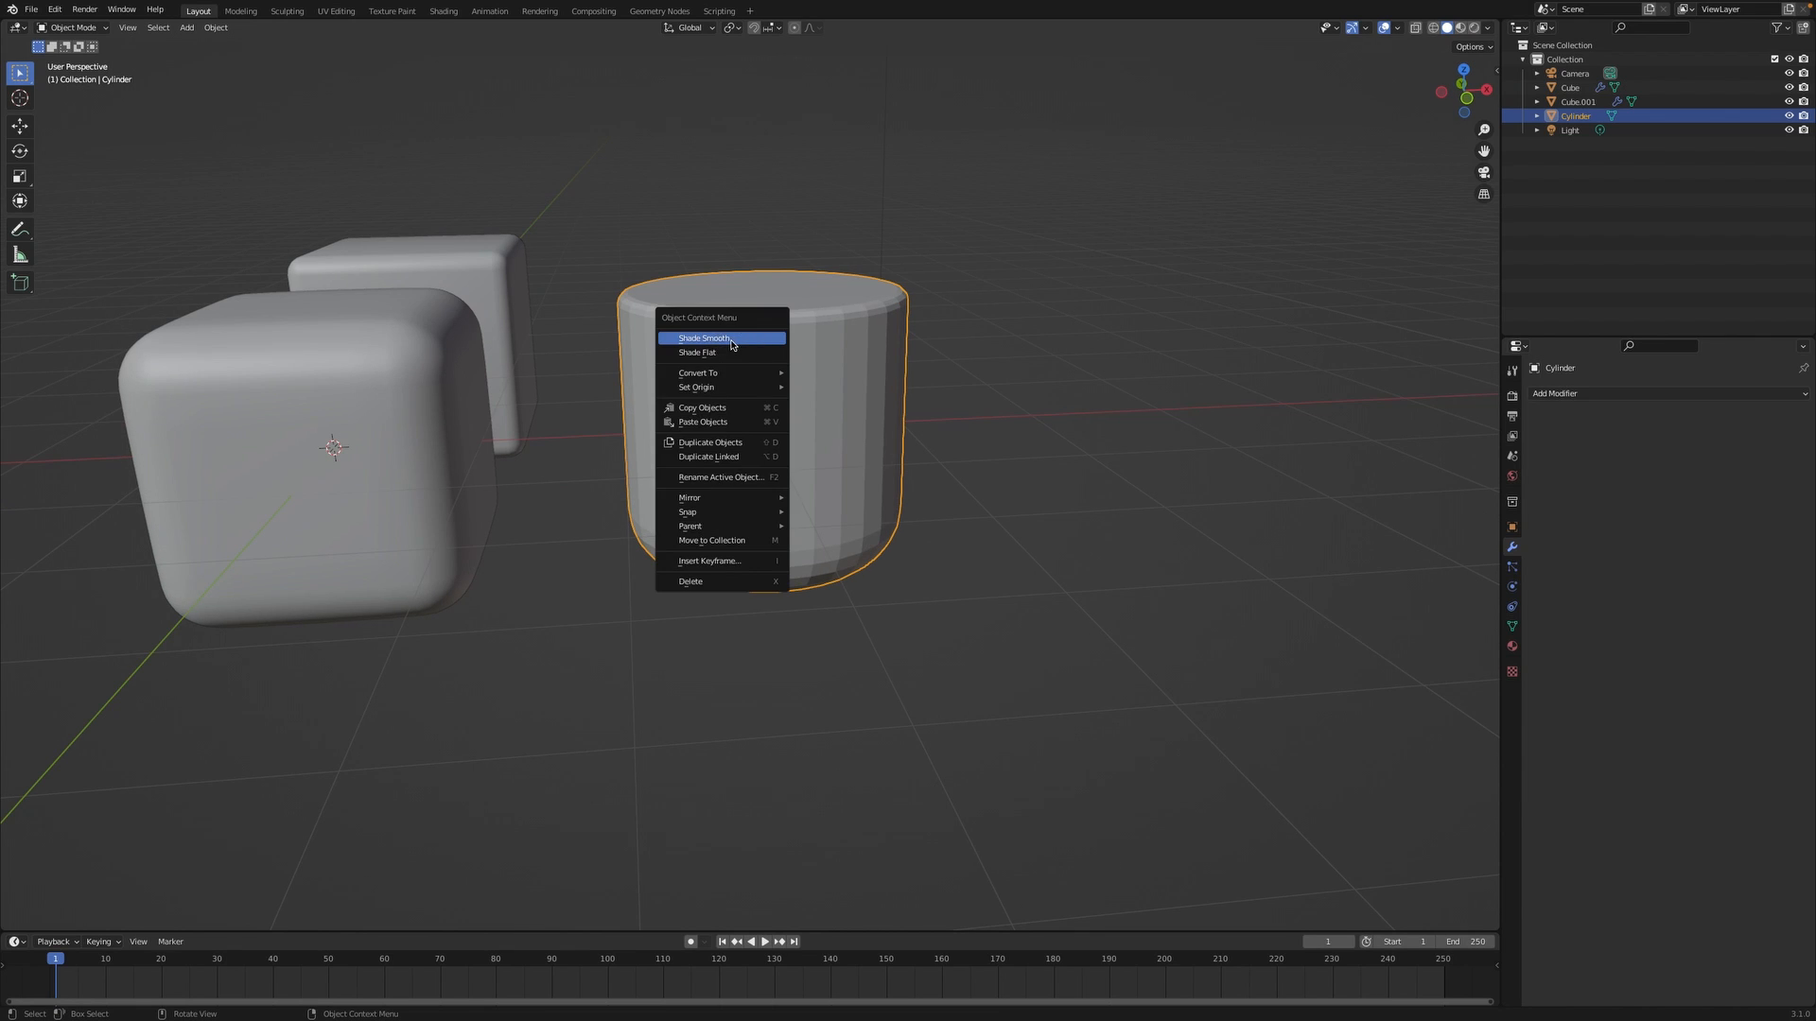
click(731, 344)
scroll(988, 394, down, 5)
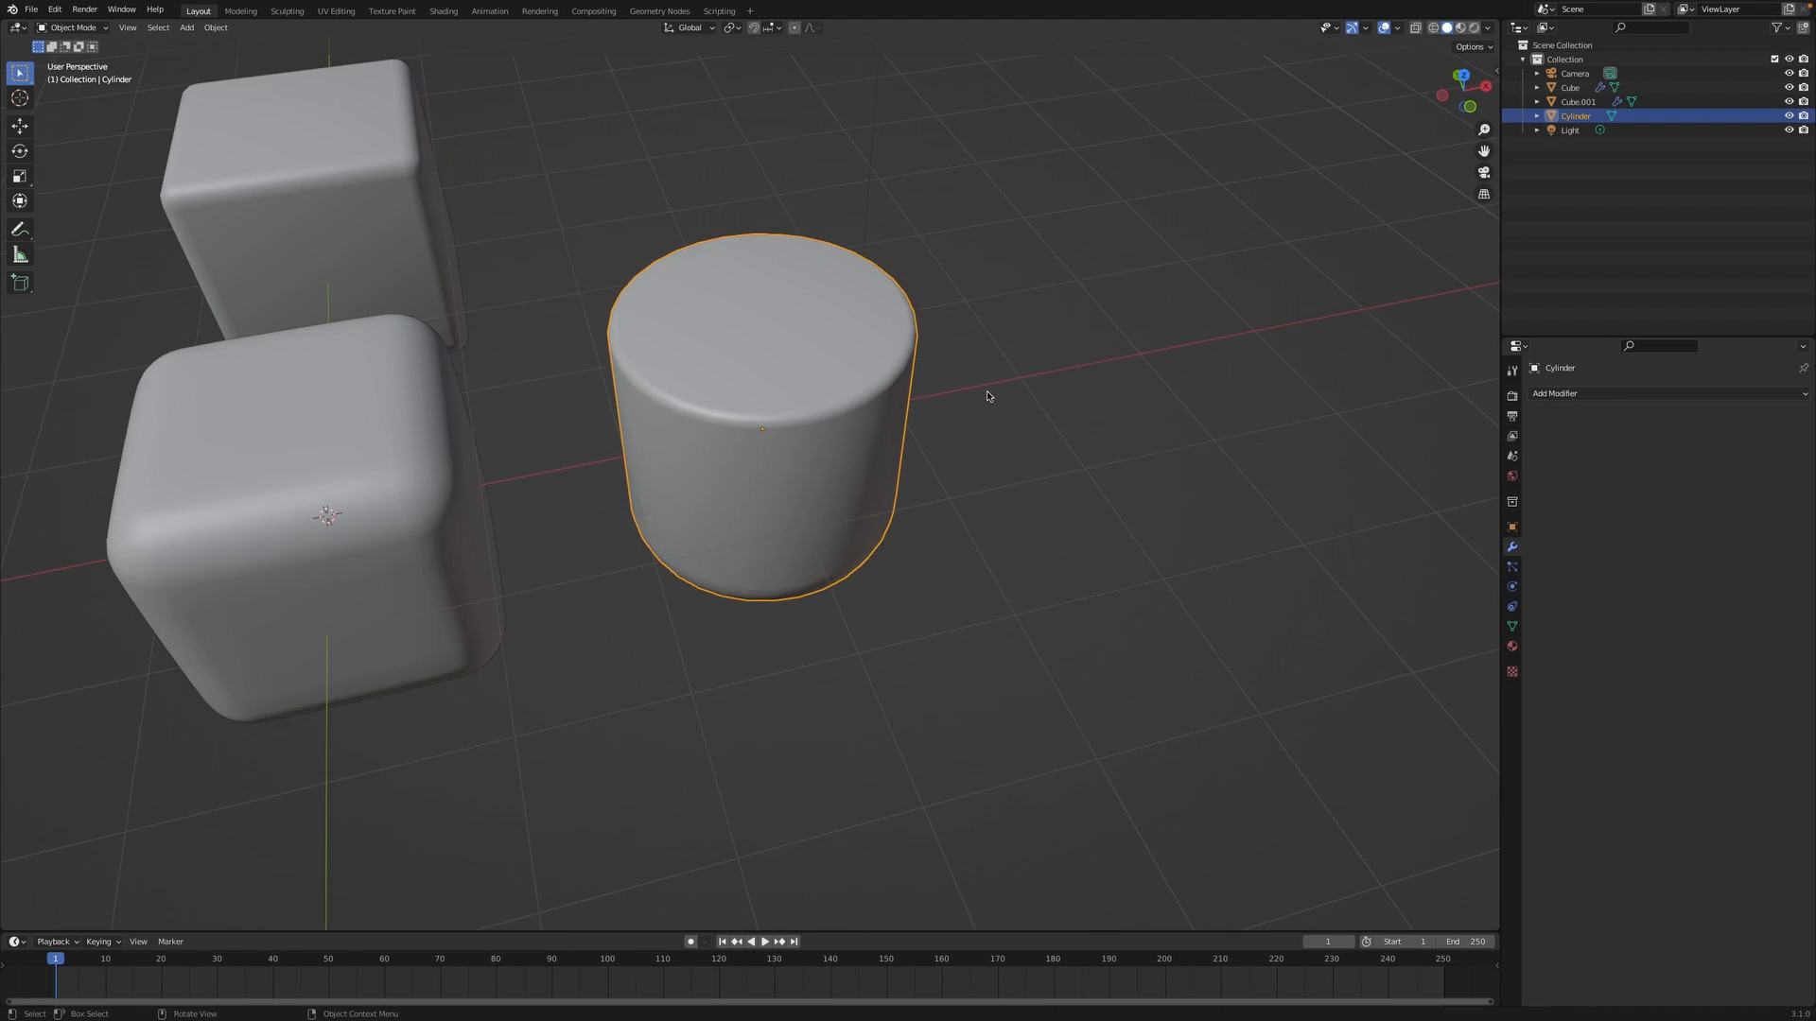
middle_drag(988, 396, 1130, 520)
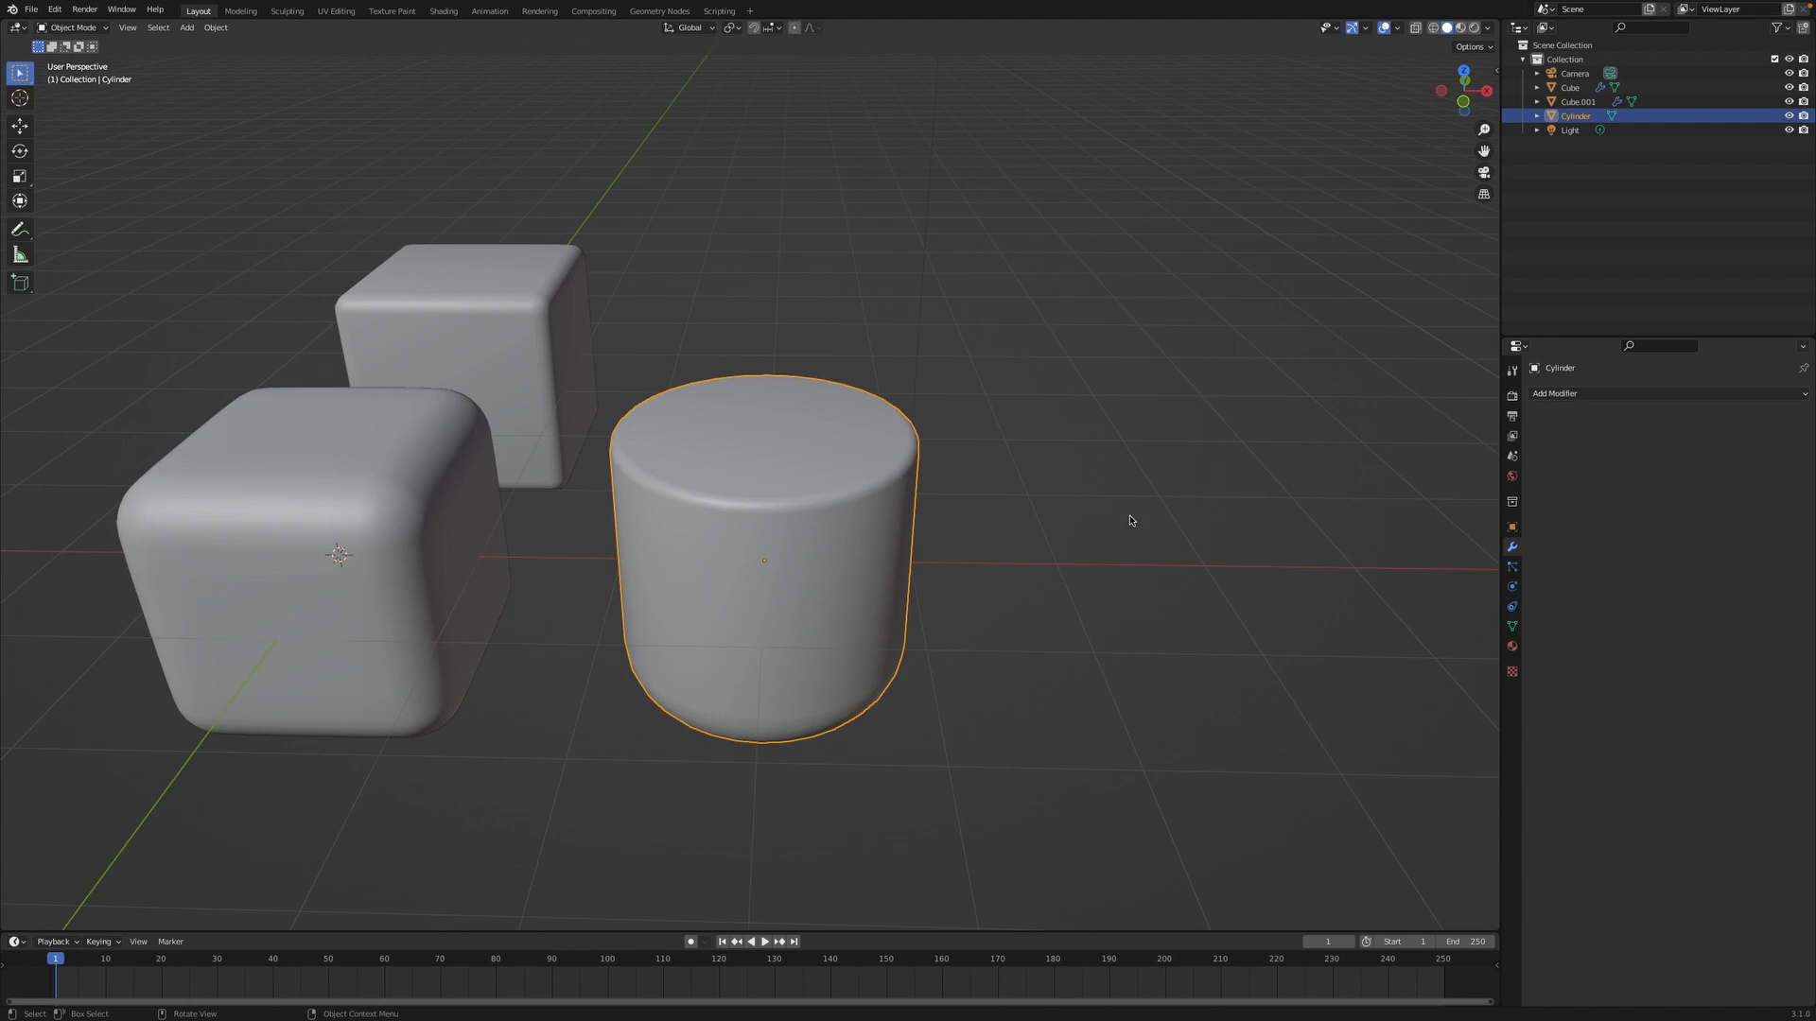
Add a Subdivision Surface modifier to the cylinder.
click(1571, 394)
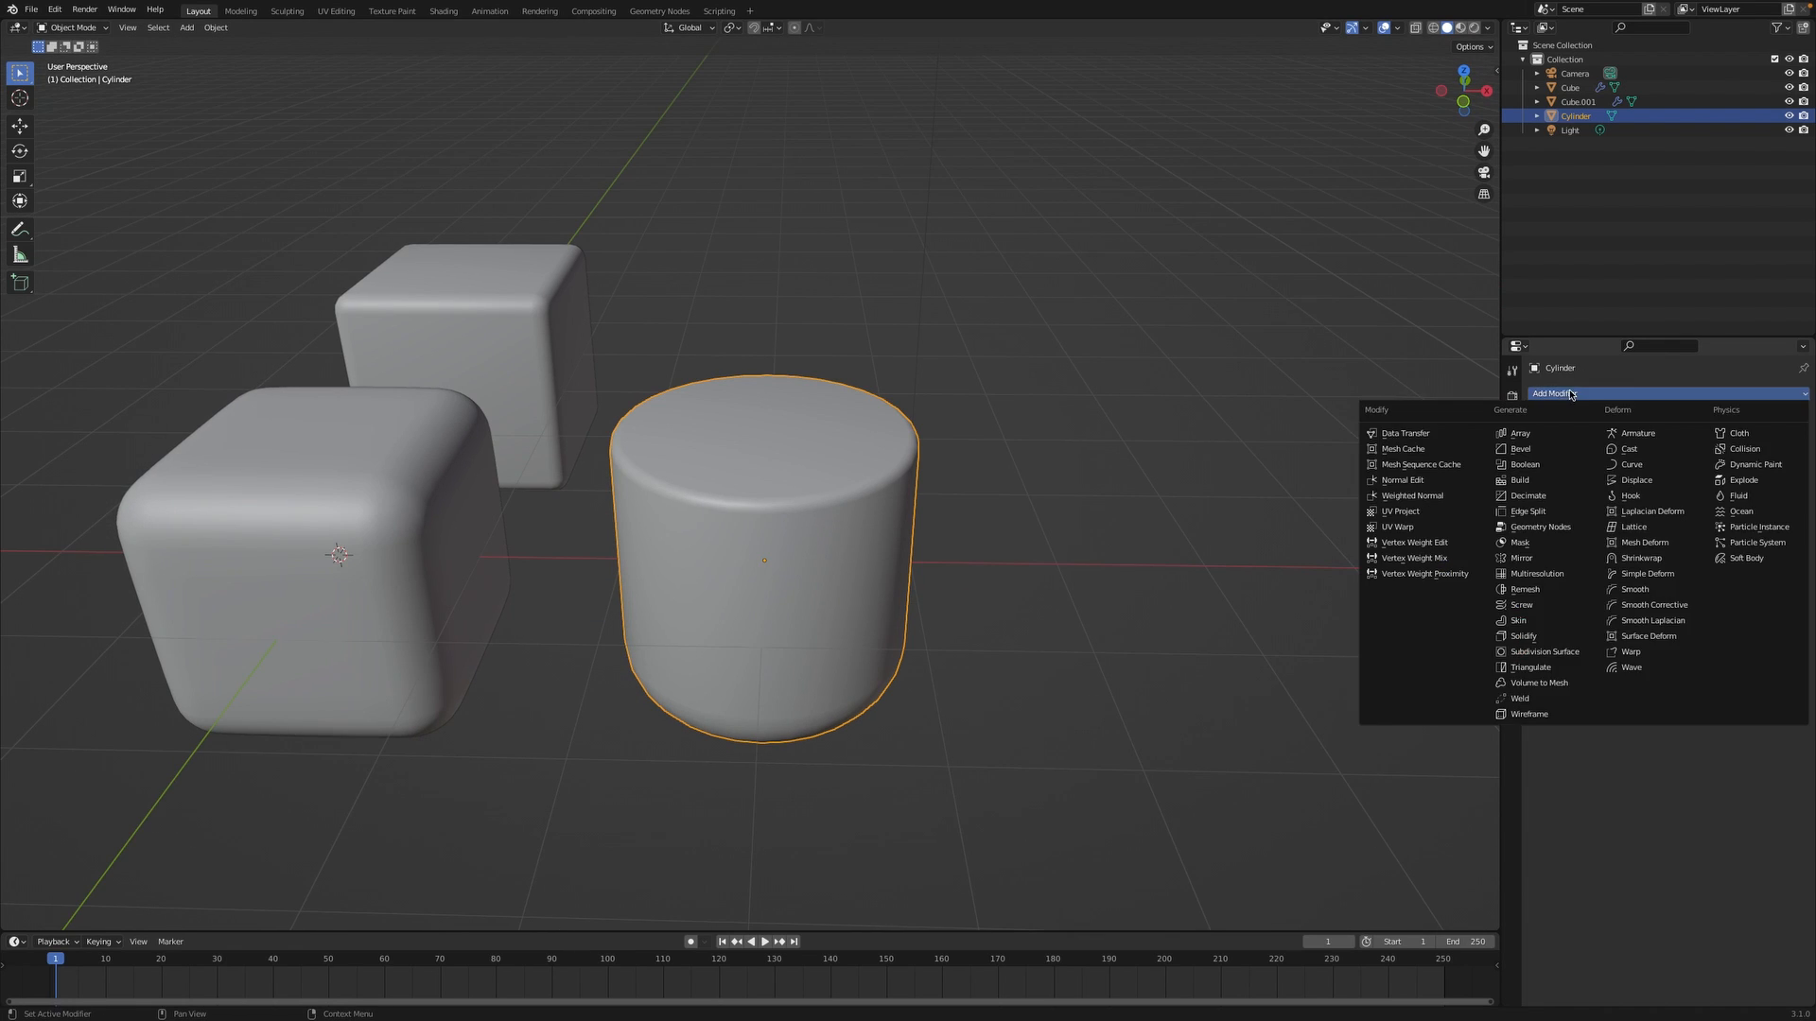
click(1567, 654)
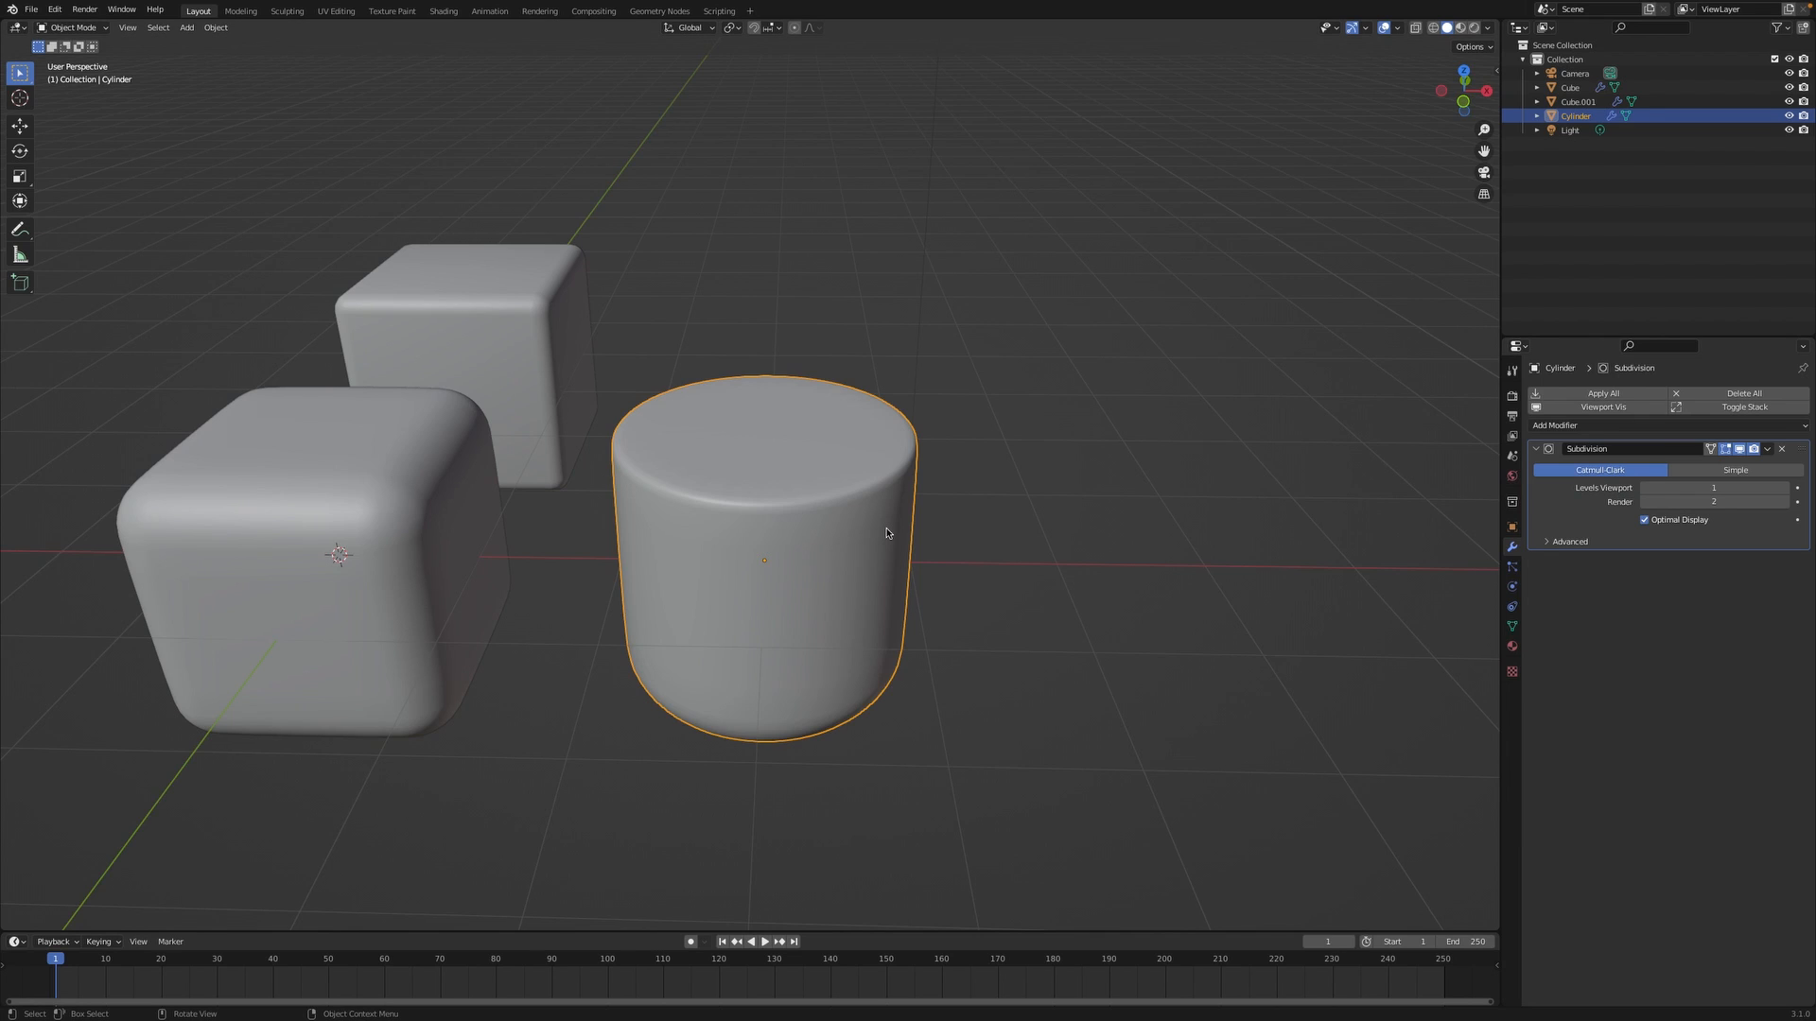
scroll(886, 533, up, 3)
scroll(887, 533, right, 10)
scroll(886, 534, right, 8)
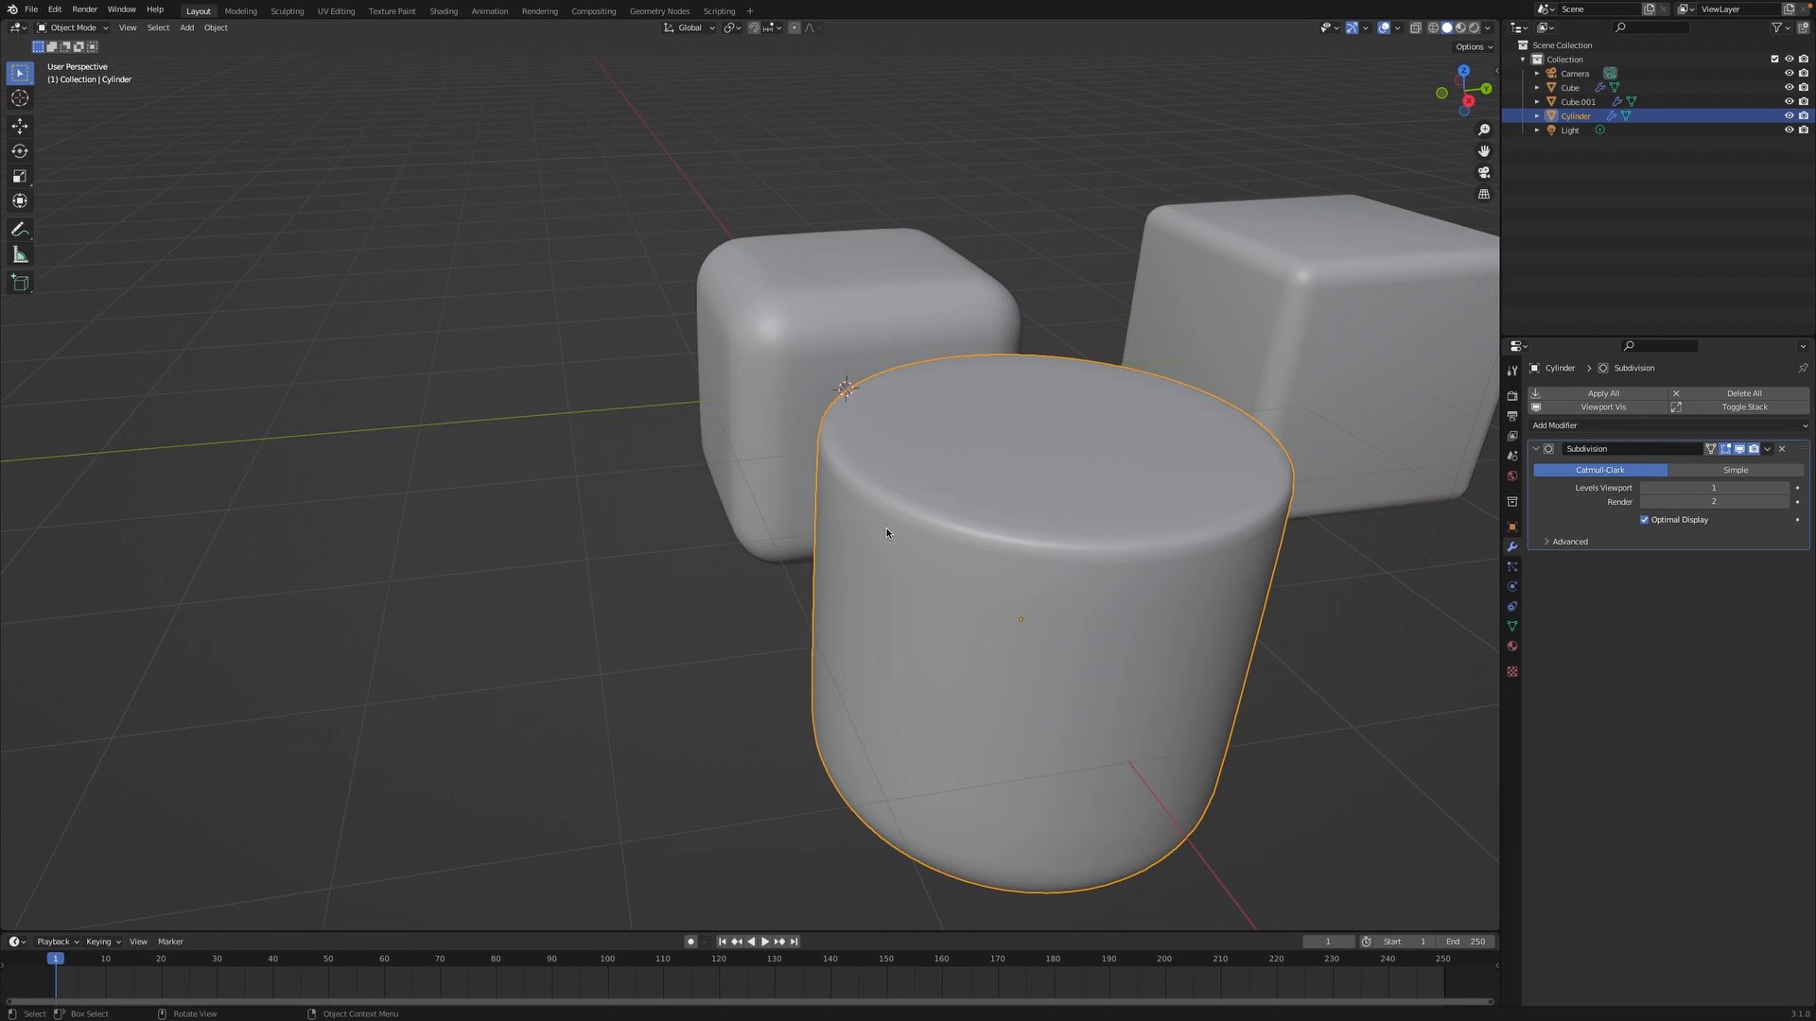
Compare the second cube's Bevel modifier with the cylinder's Subdivision modifier and examine the cylinder's rounded edges from several angles.
shift+scroll(887, 534, right, 7)
shift+scroll(887, 533, right, 3)
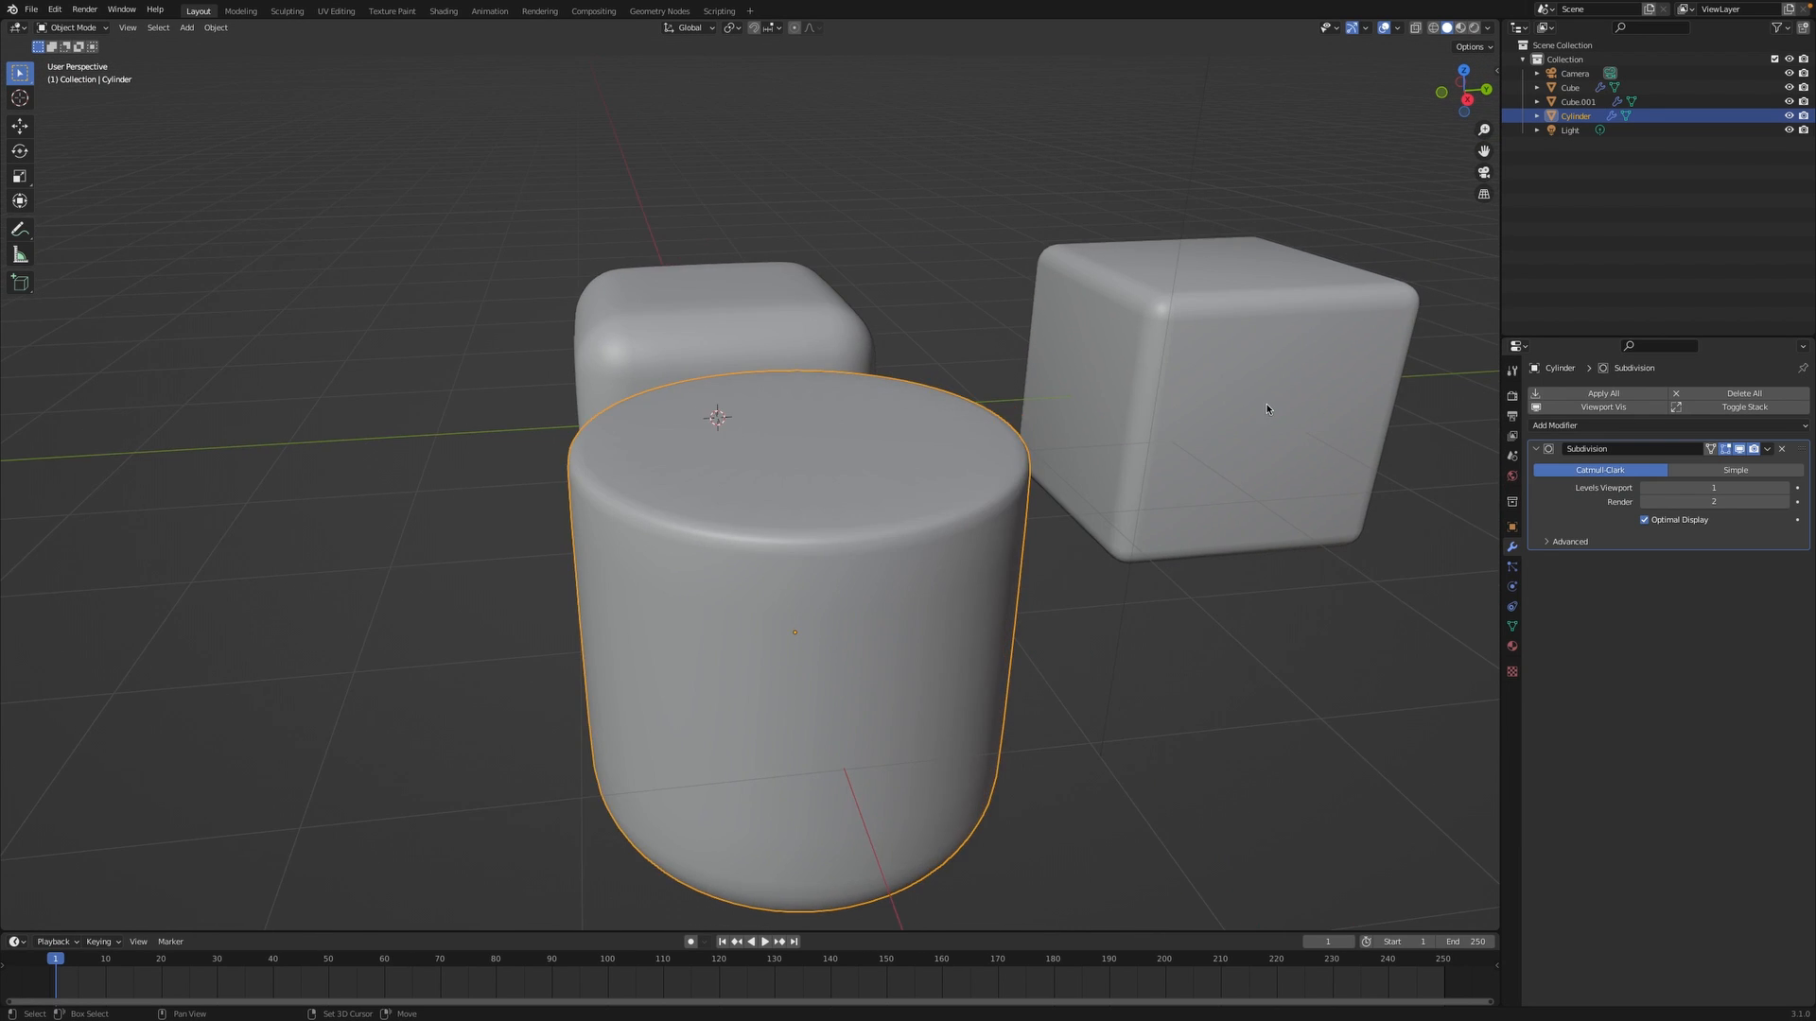
shift+scroll(1316, 390, right, 5)
click(1313, 384)
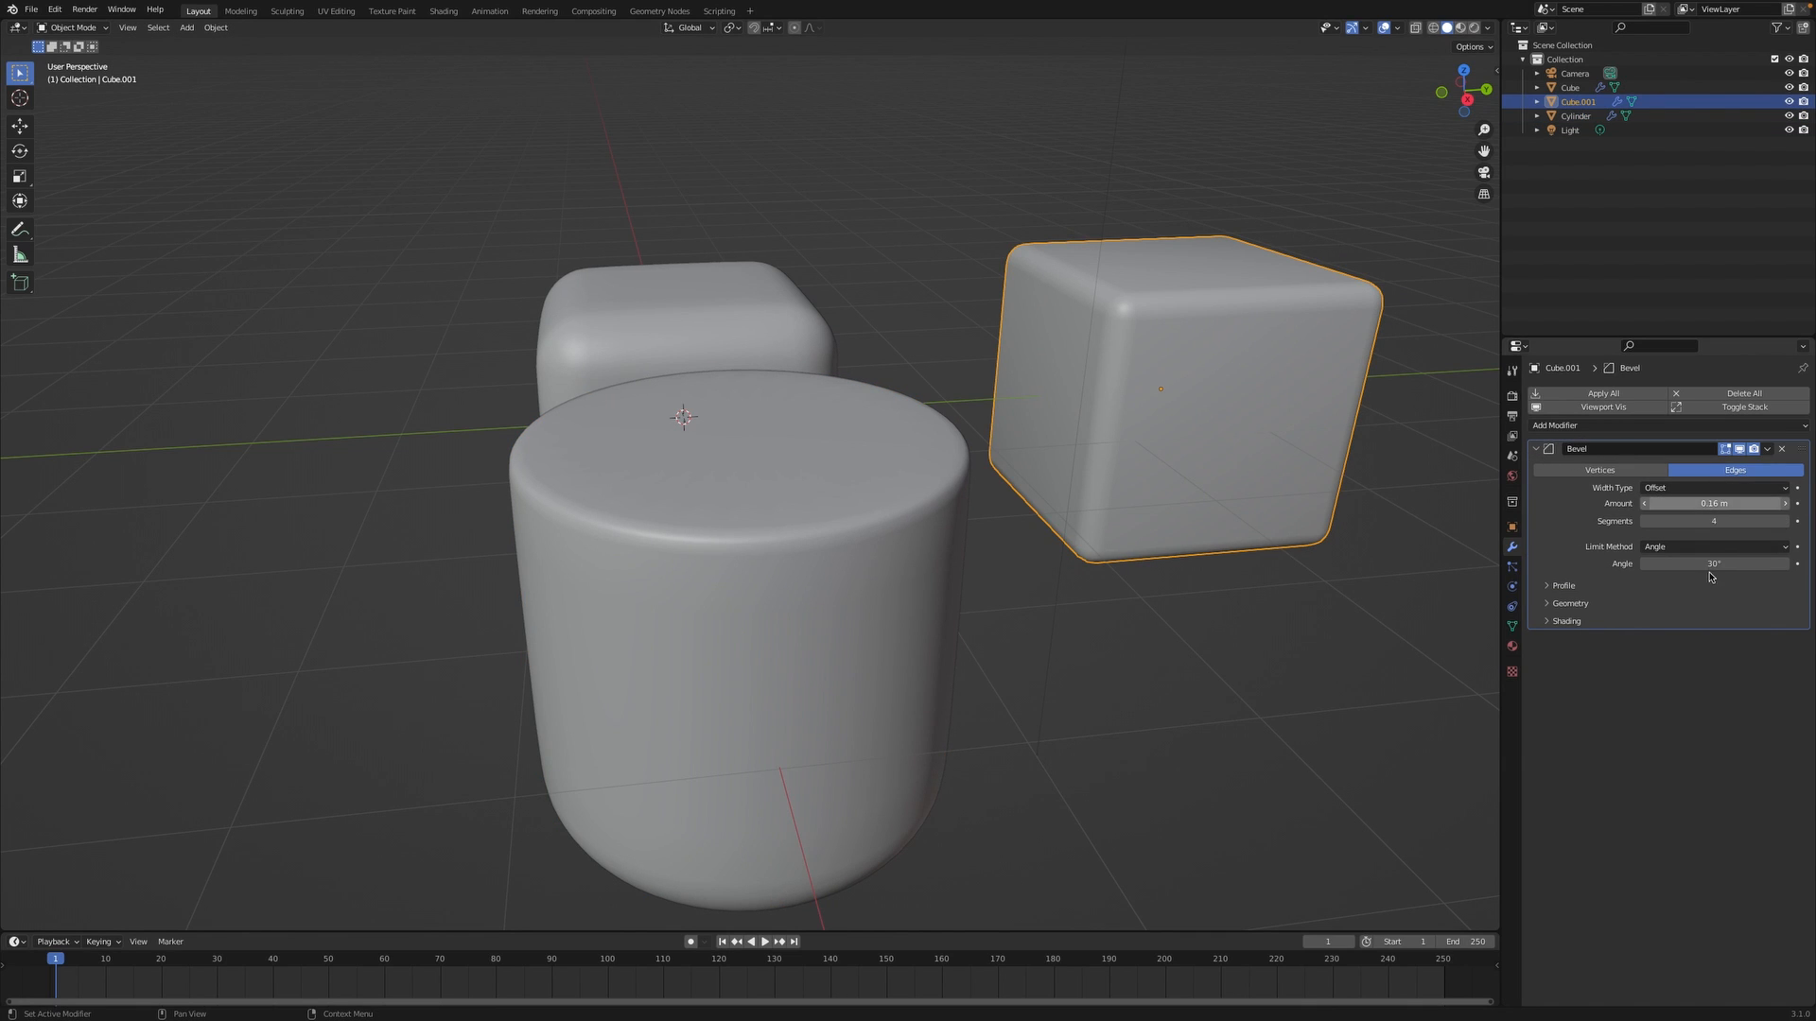
click(785, 502)
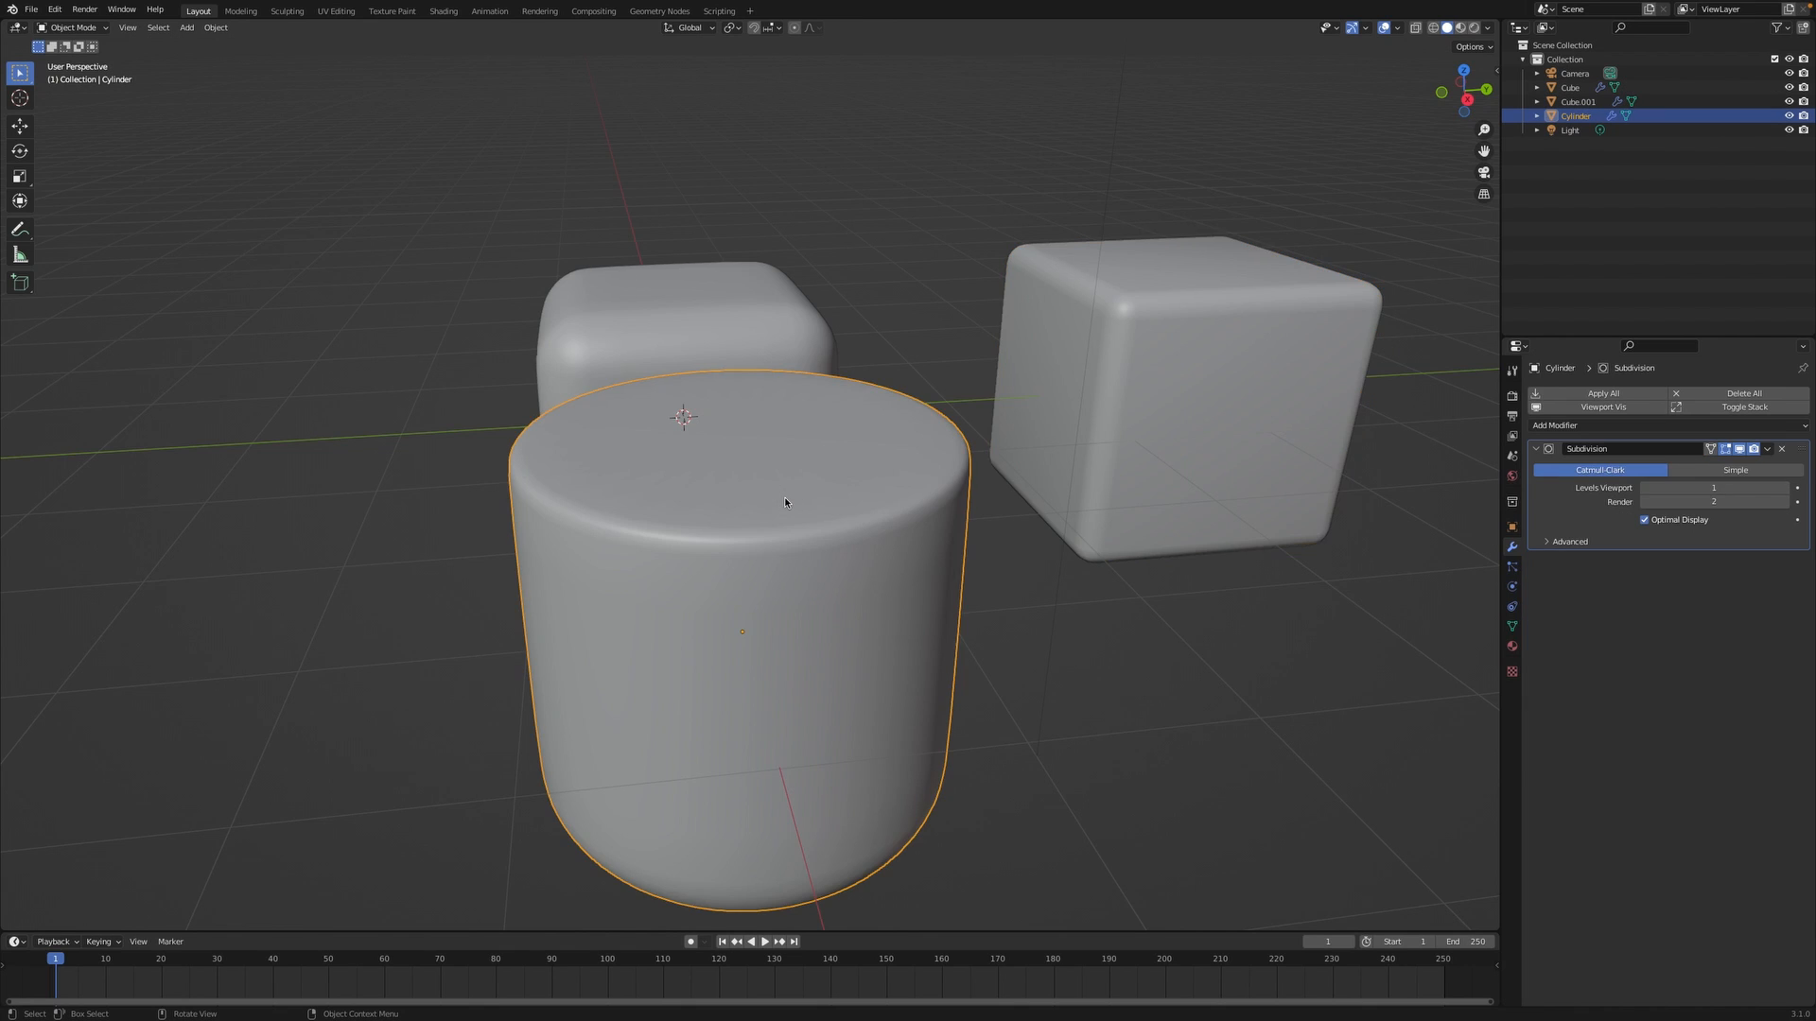
scroll(785, 502, left, 8)
scroll(688, 462, left, 3)
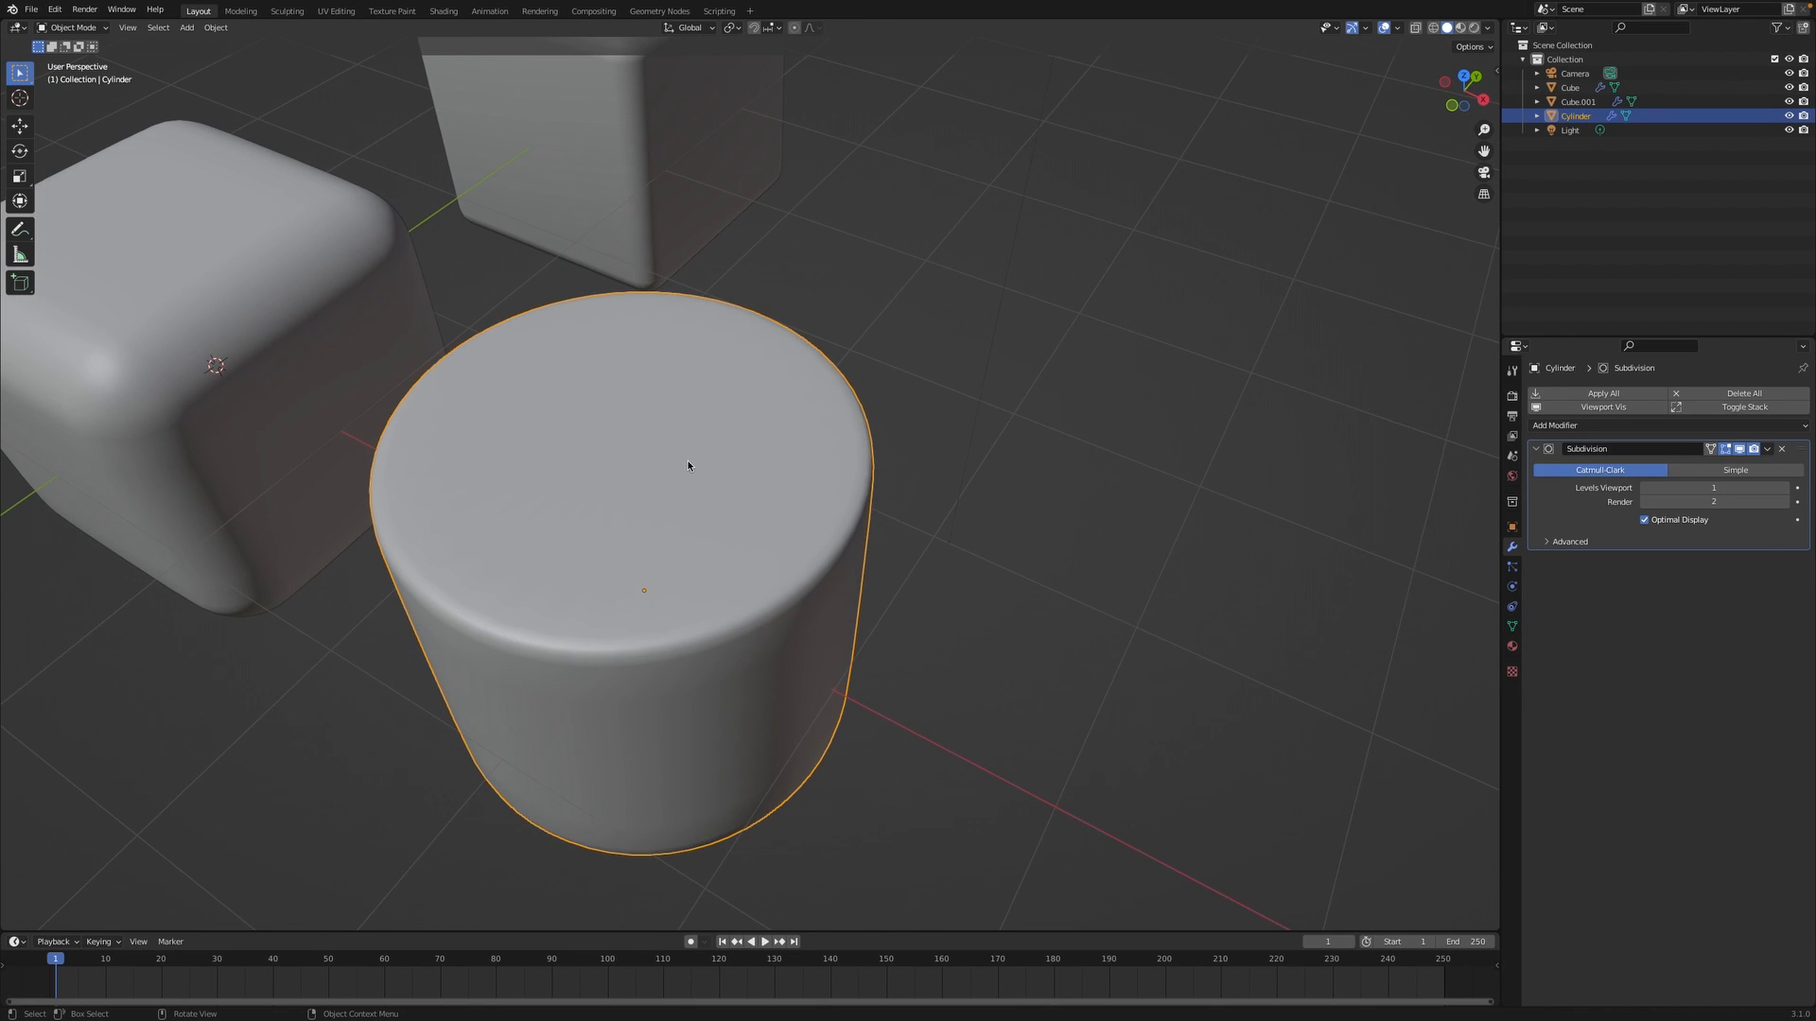
shift+scroll(688, 462, left, 5)
scroll(688, 462, down, 5)
scroll(689, 463, down, 6)
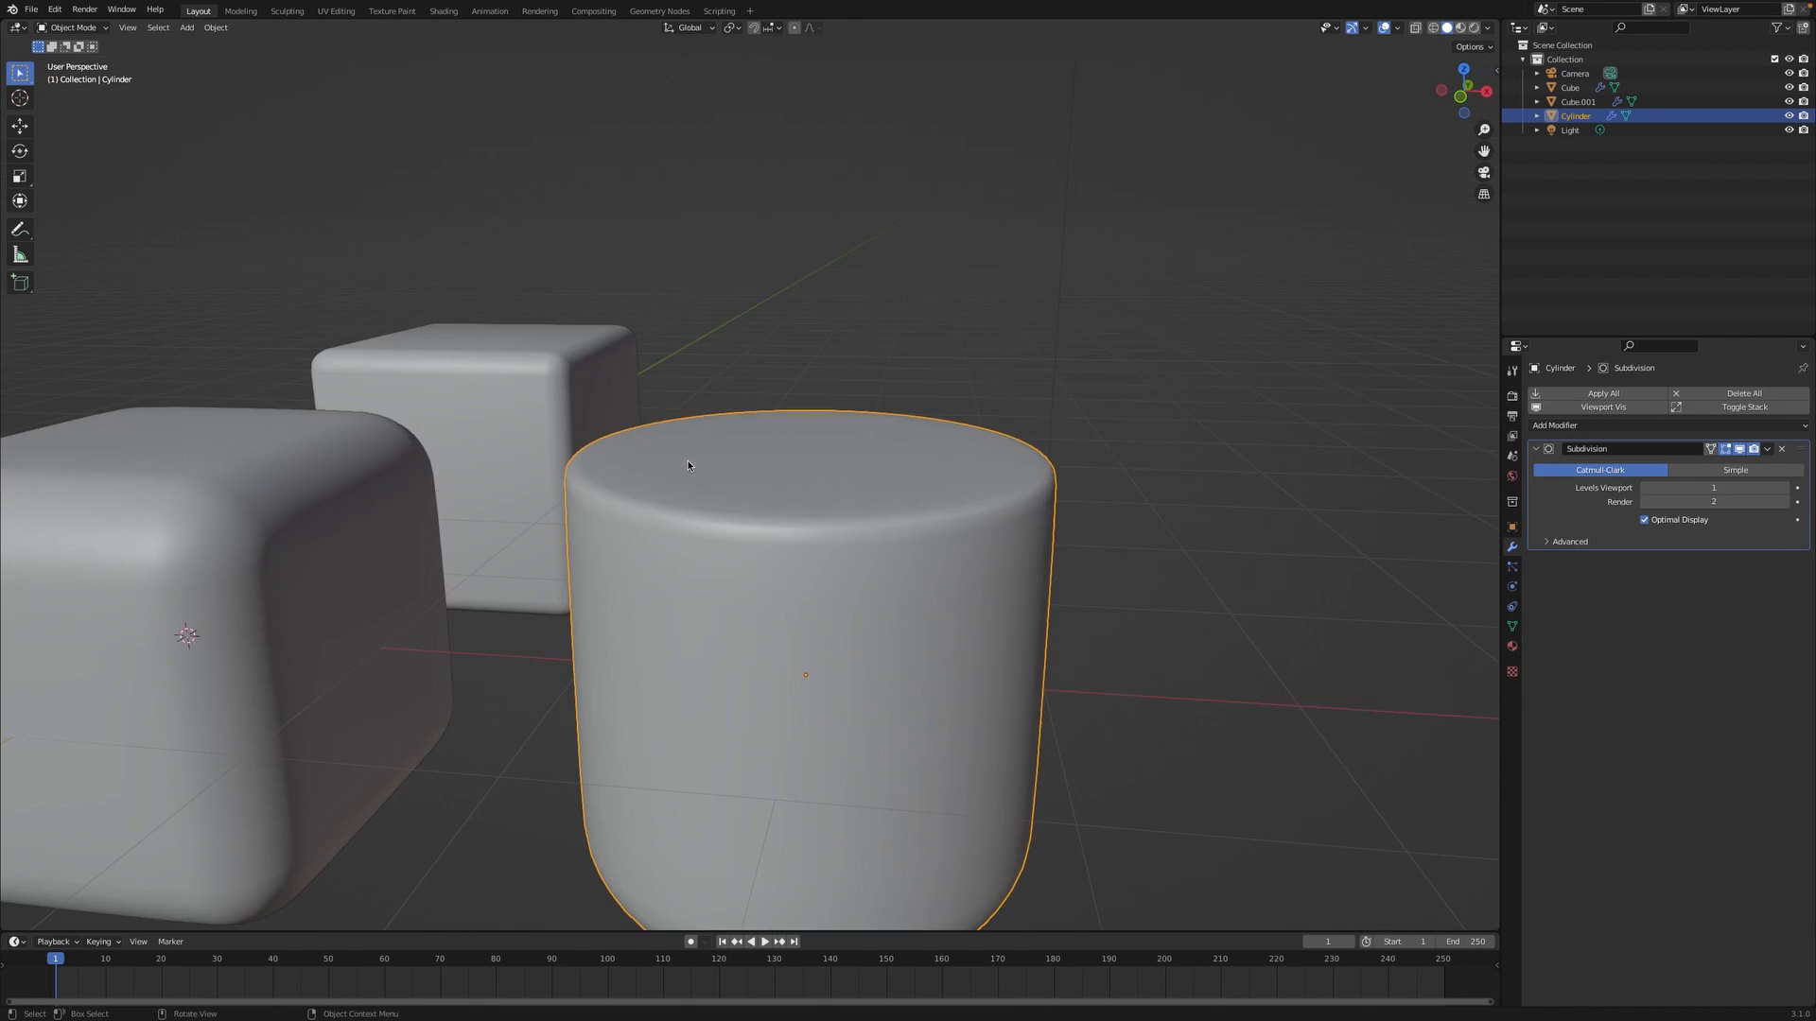
scroll(1062, 535, up, 2)
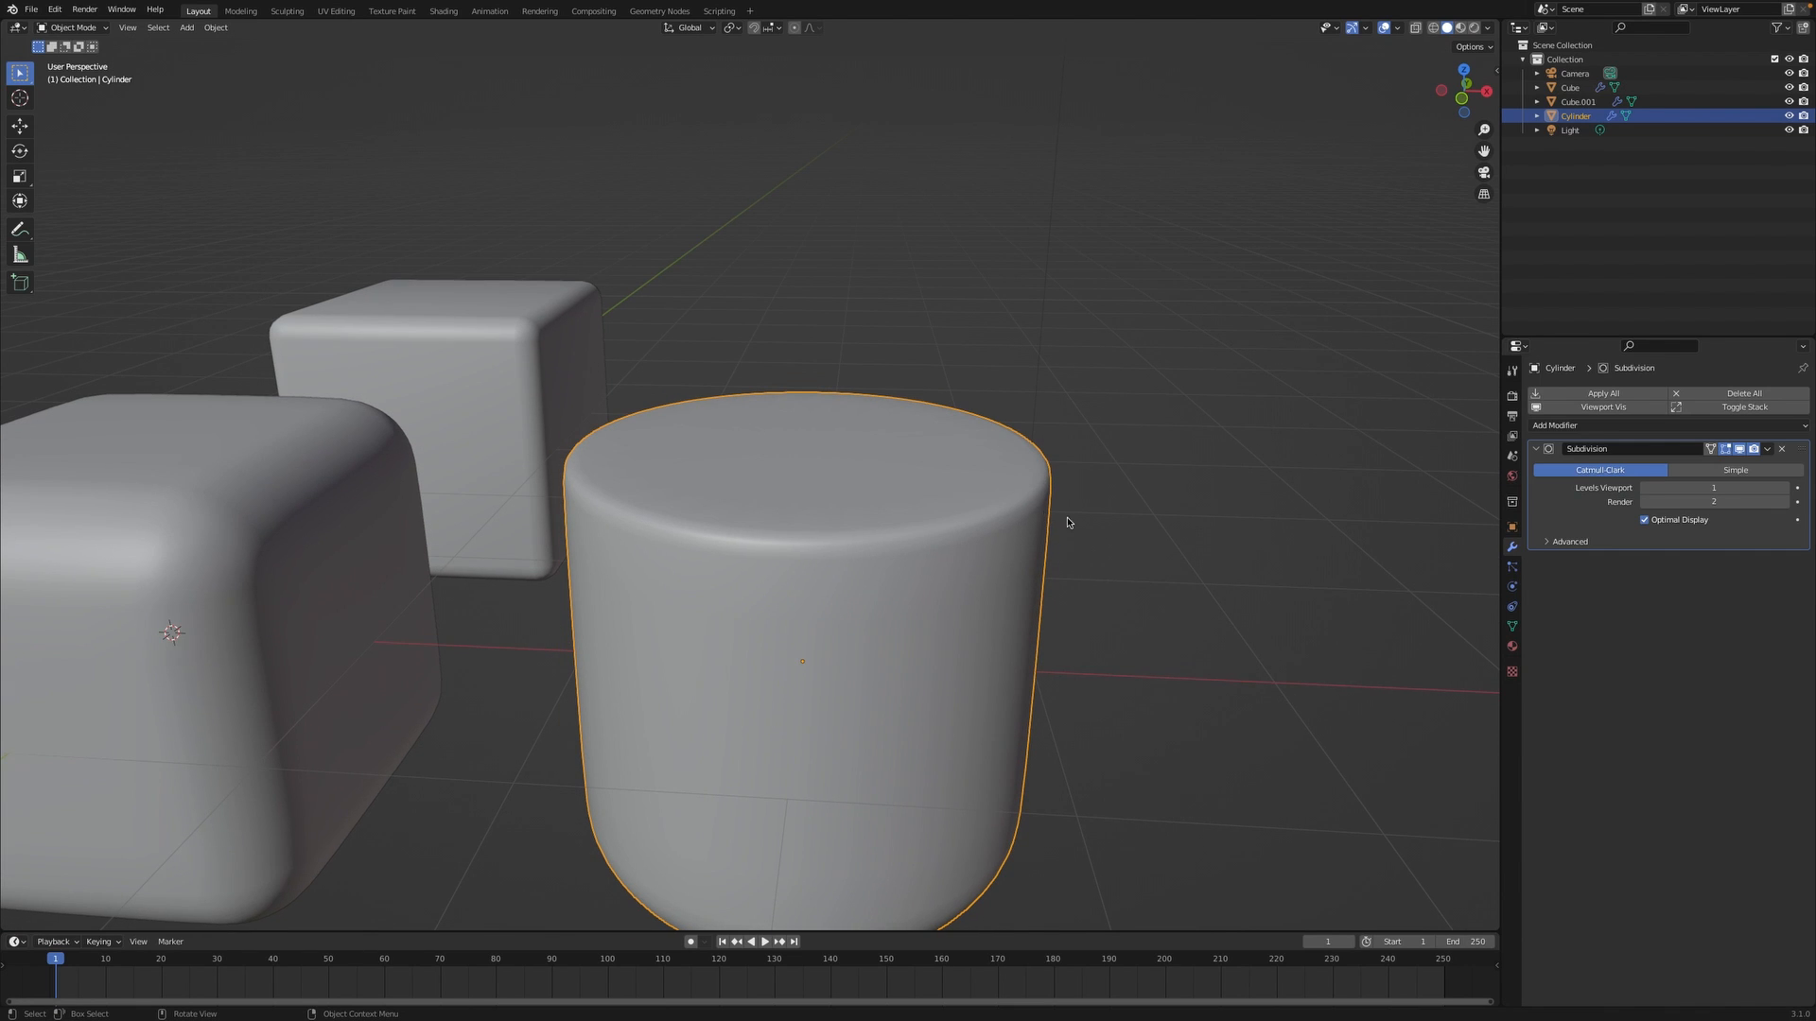
shift+scroll(1098, 537, down, 5)
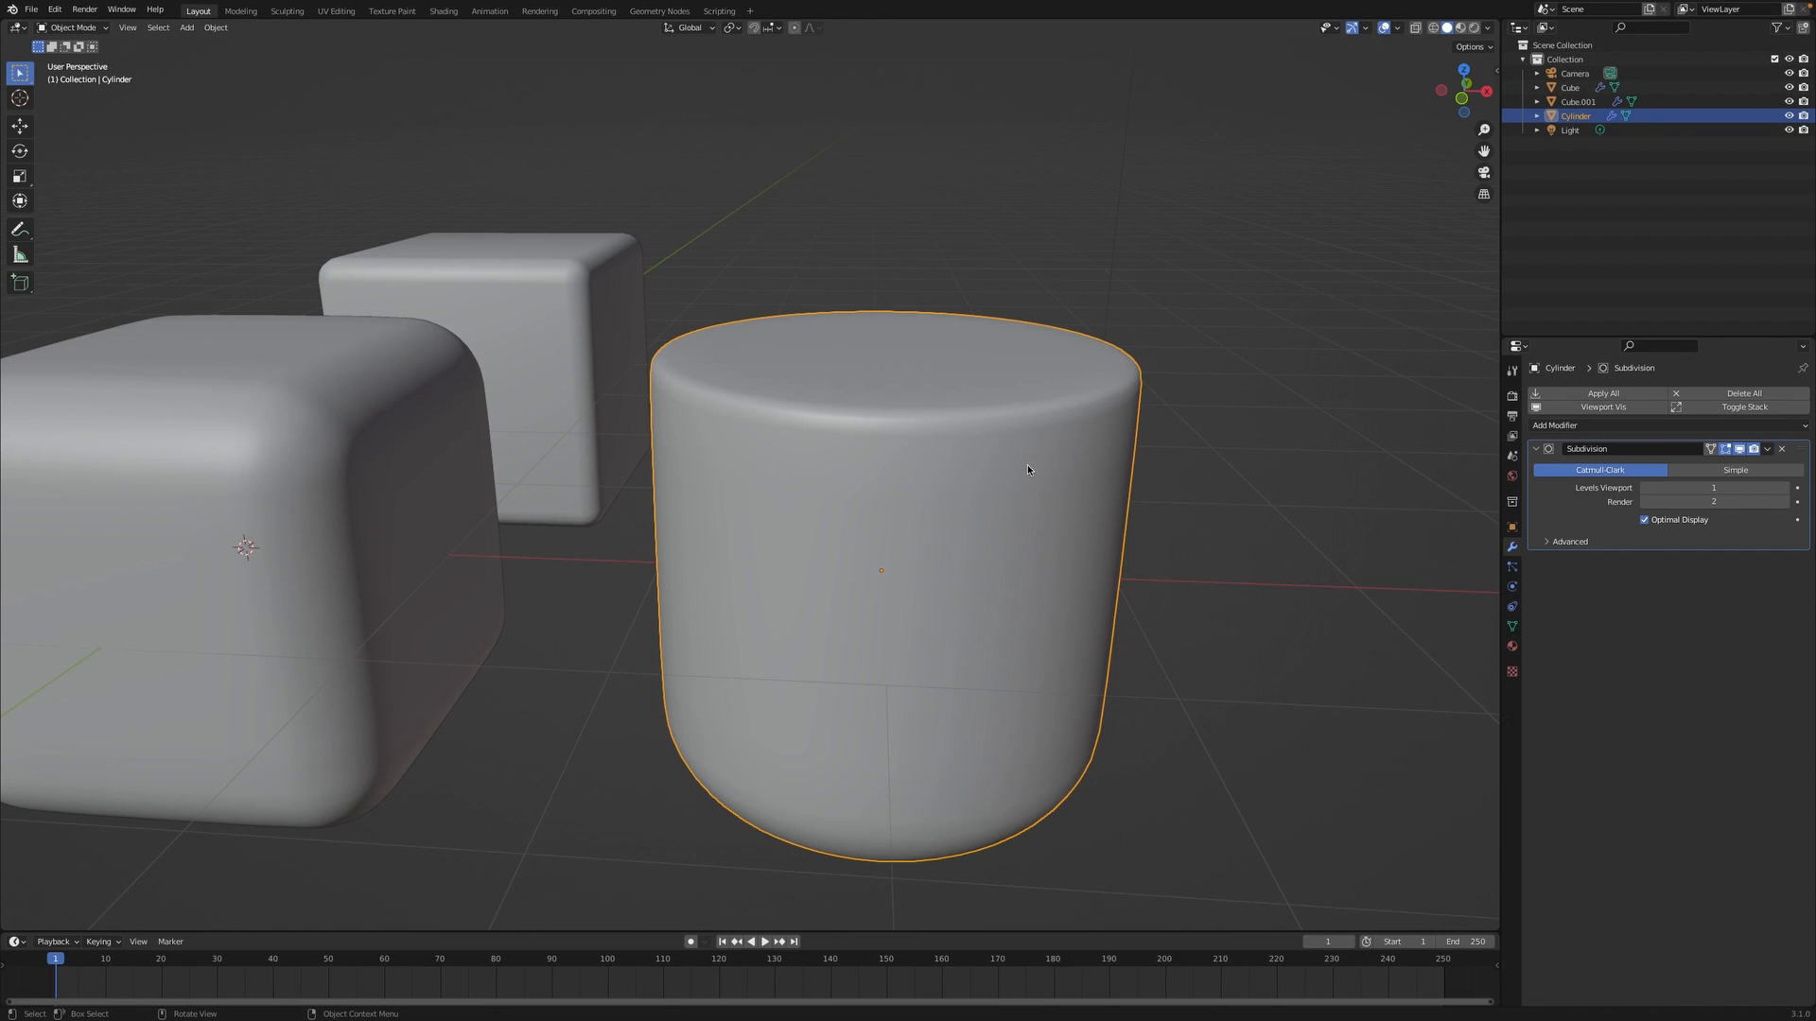
Inspect the cylinder's beveled edge loops in Edit Mode, return to Object Mode and view all three rounded objects together.
key(b)
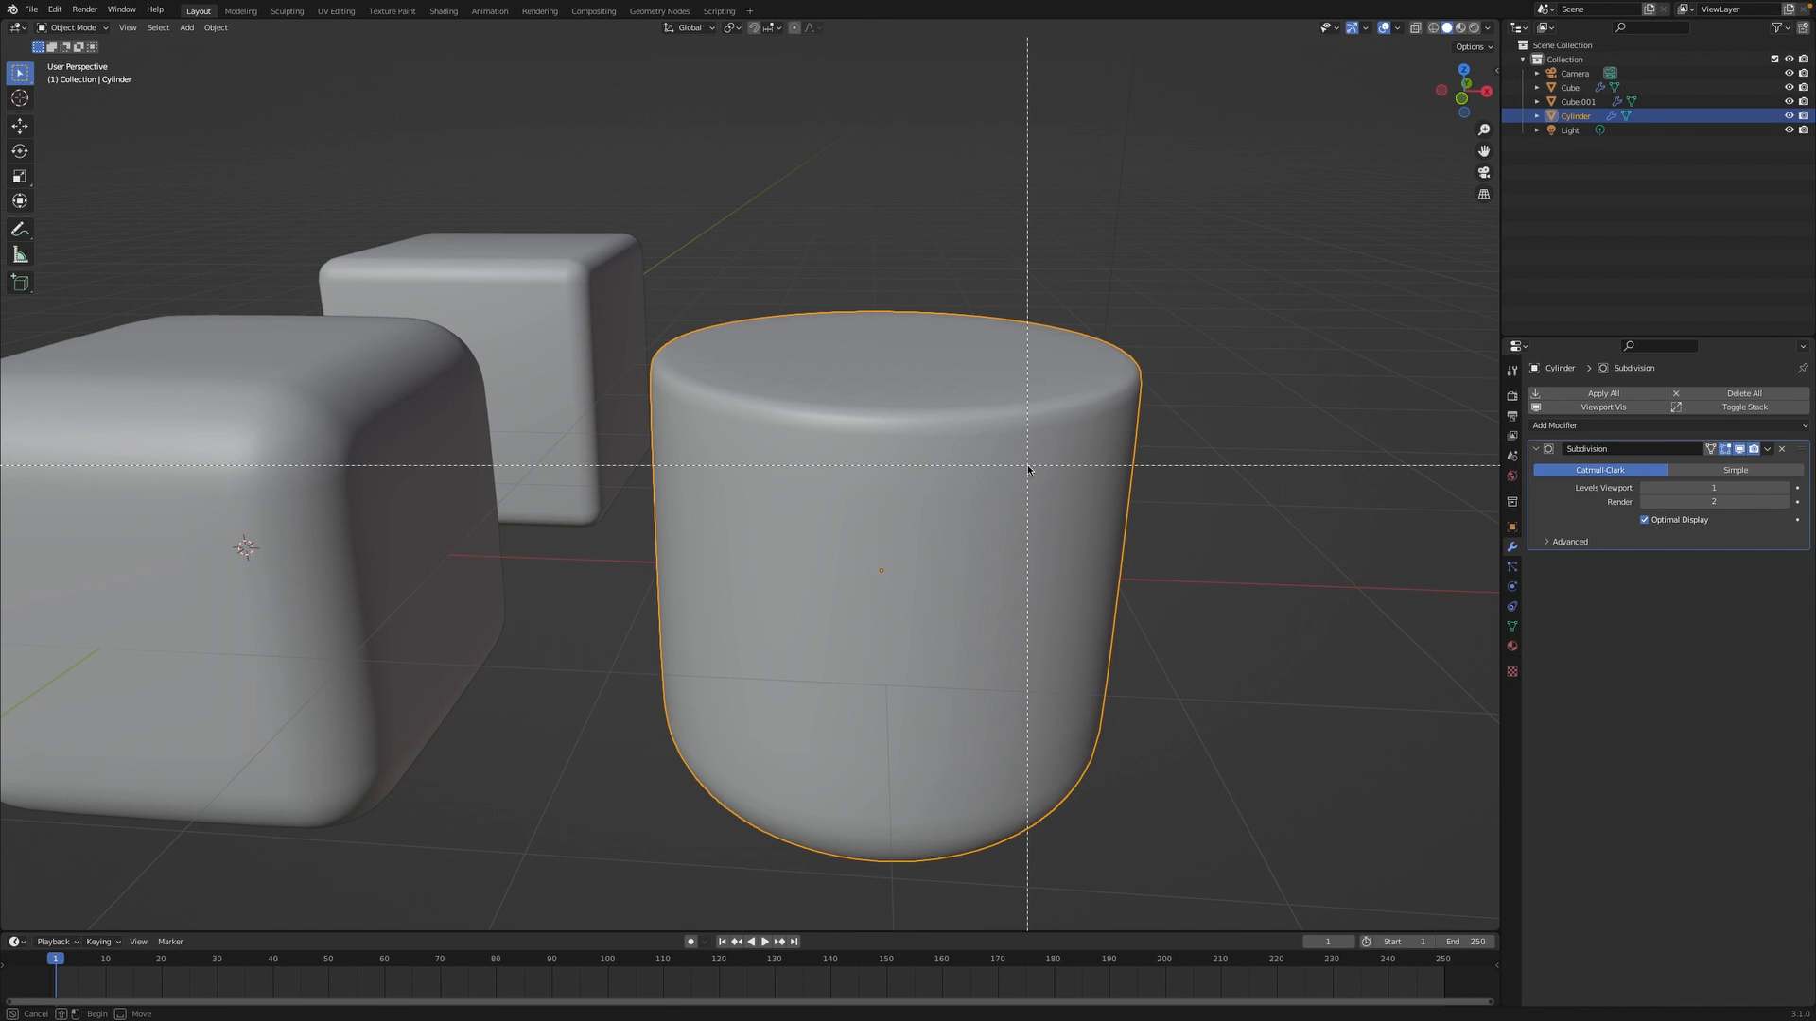
key(Escape)
key(Tab)
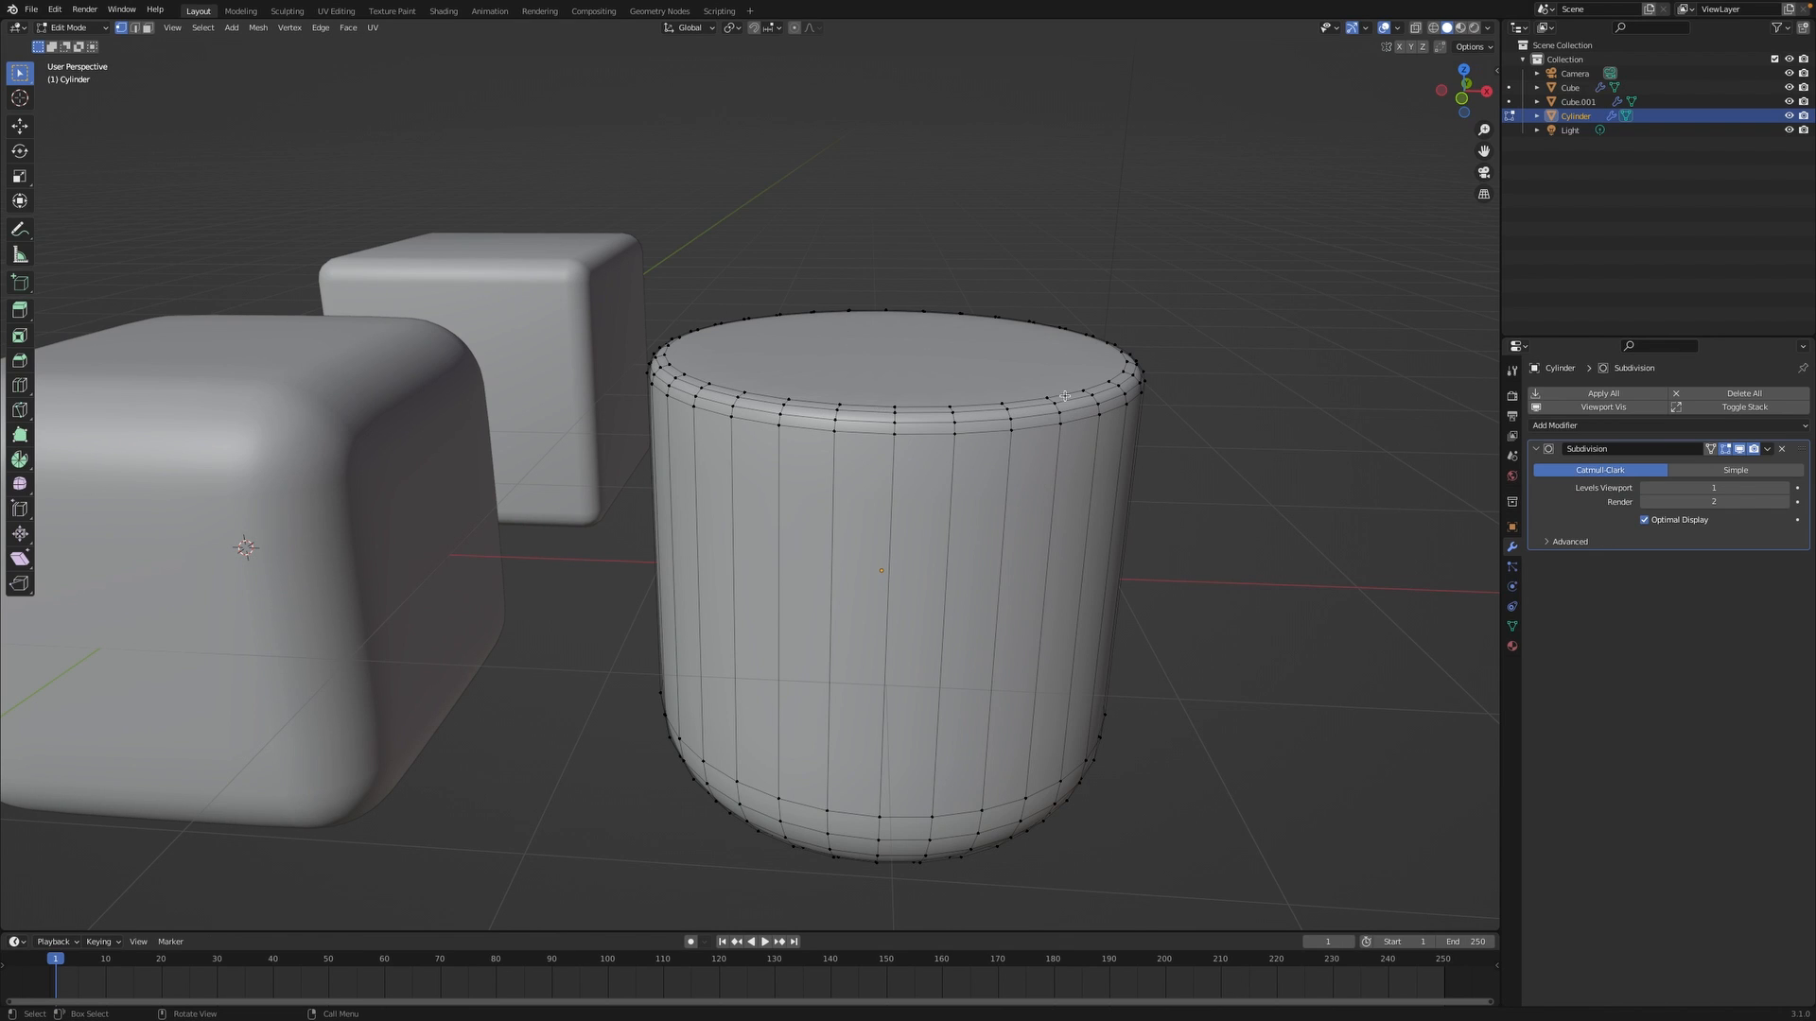
middle_drag(1070, 643, 1087, 595)
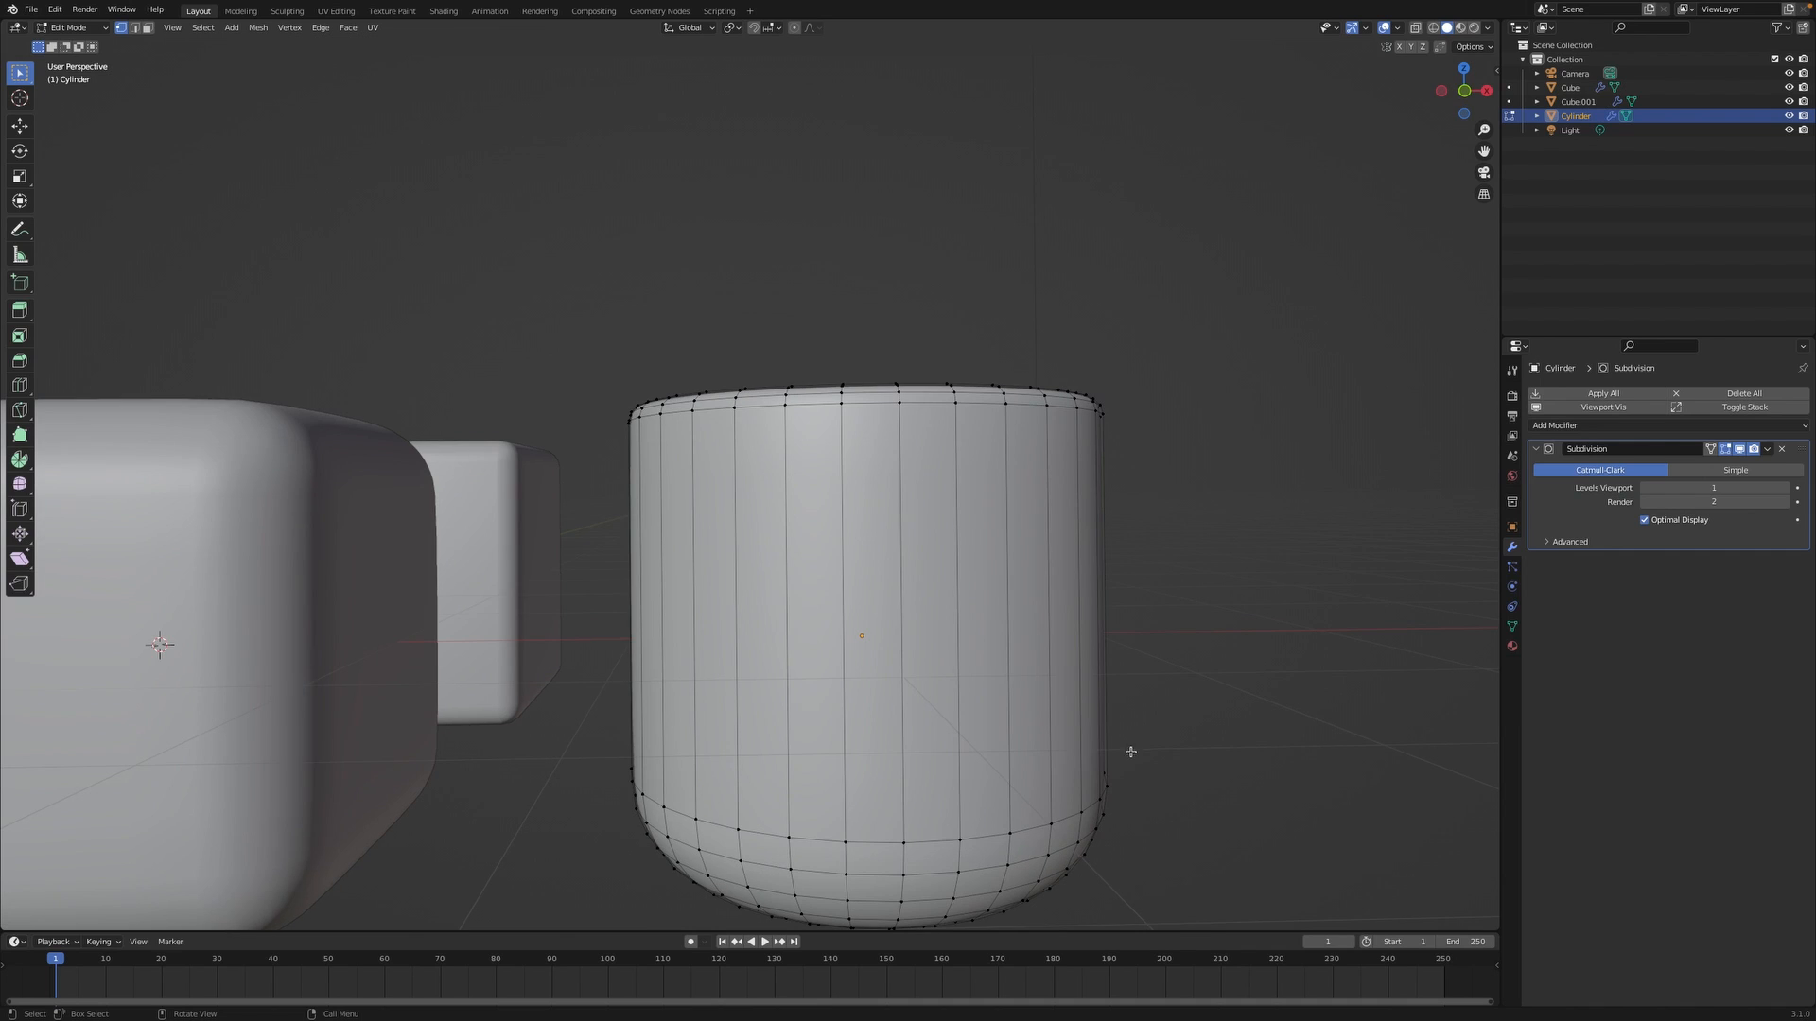
key(Tab)
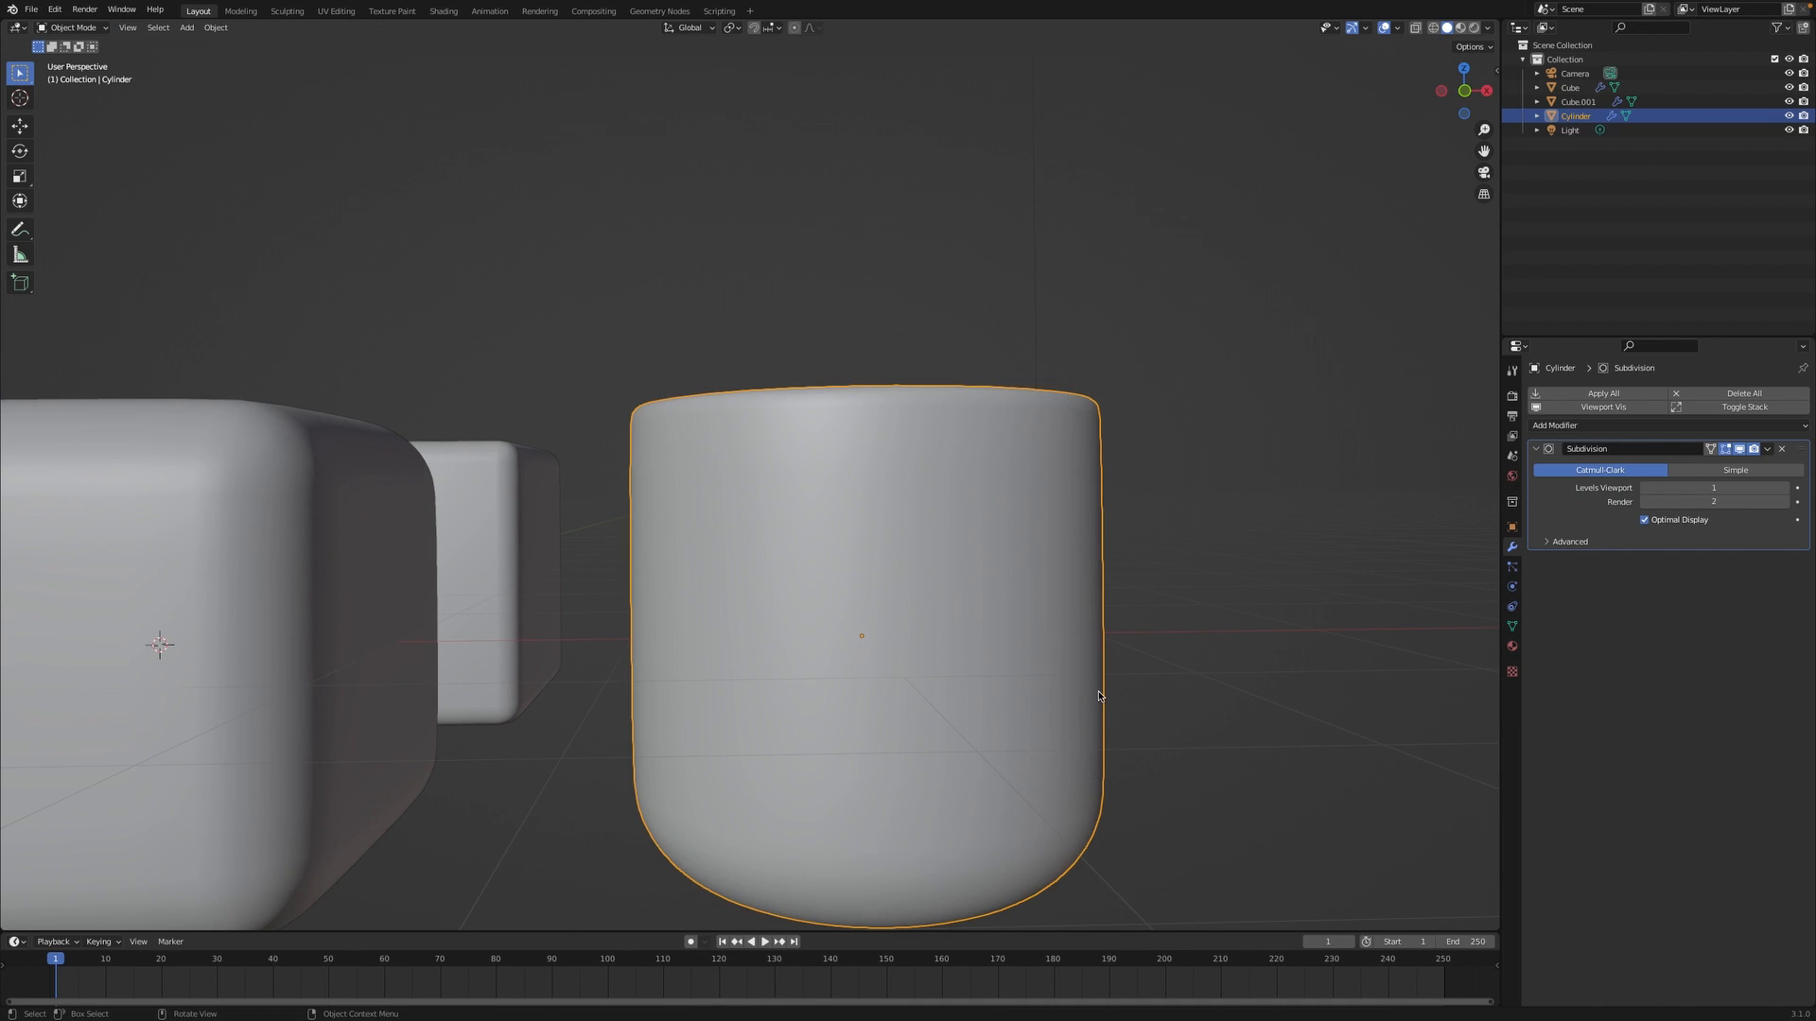
middle_drag(1098, 695, 1087, 756)
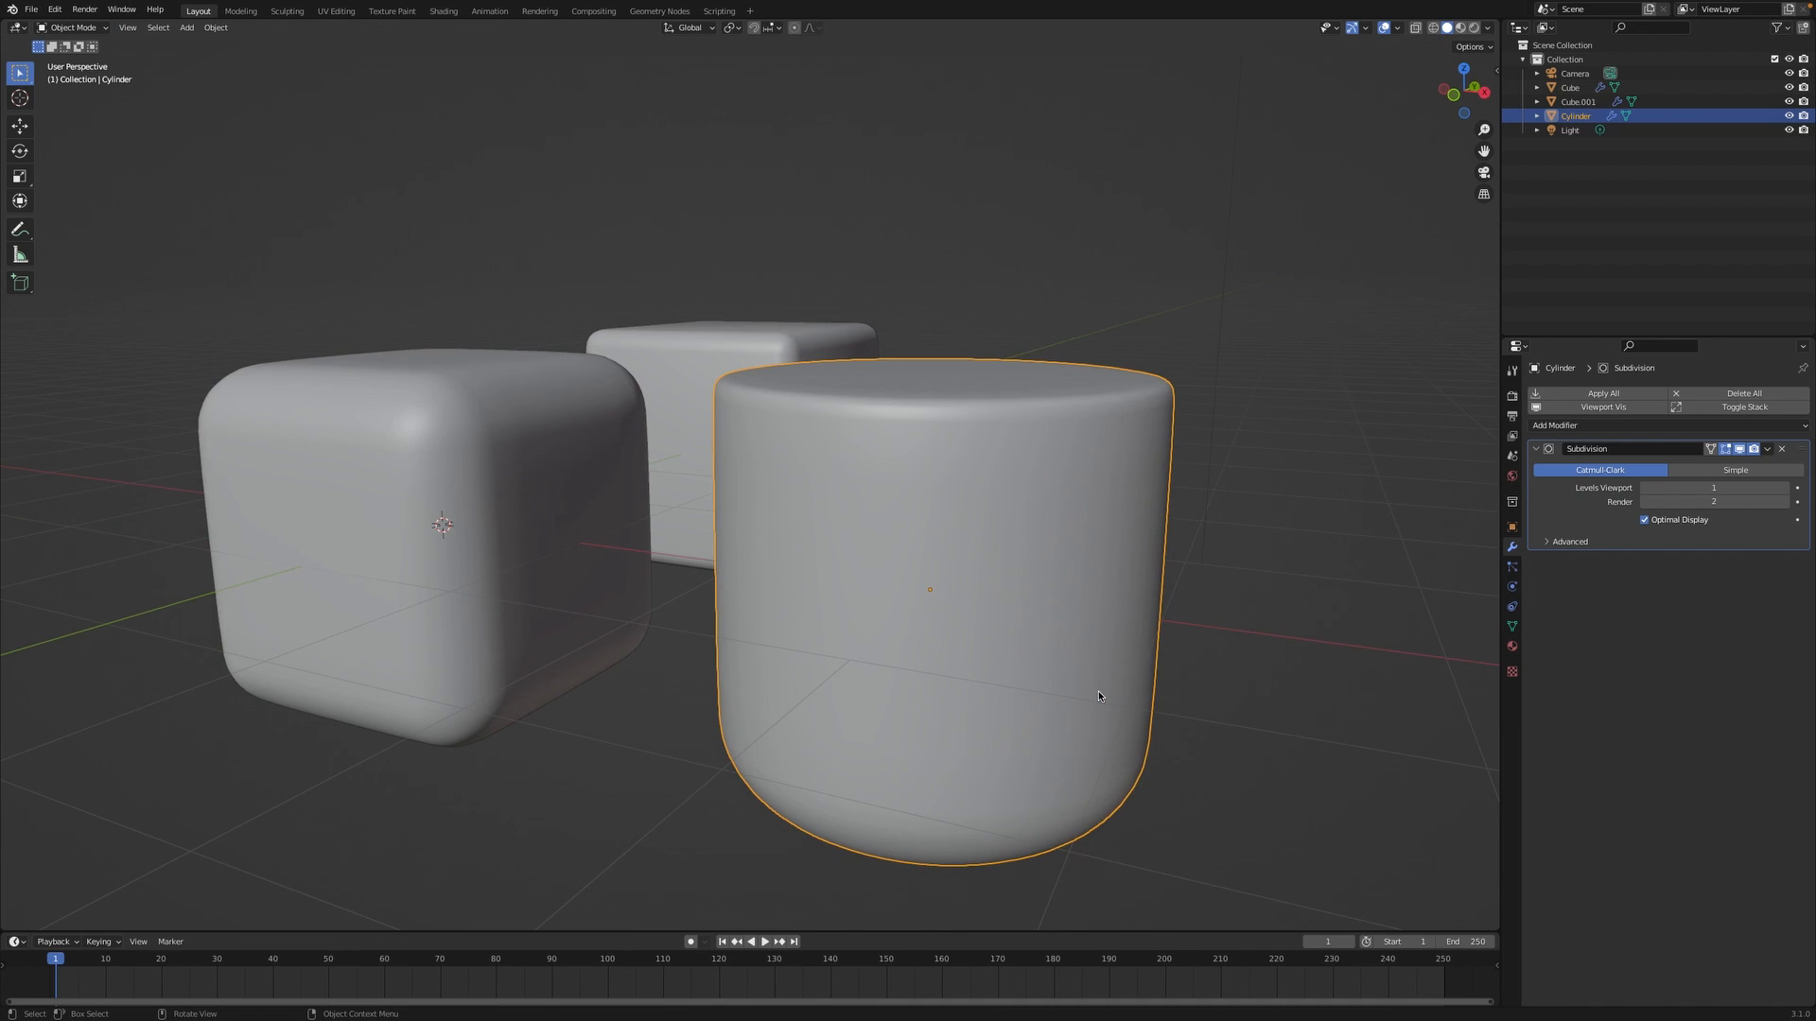
middle_drag(1084, 671, 991, 573)
scroll(991, 574, down, 3)
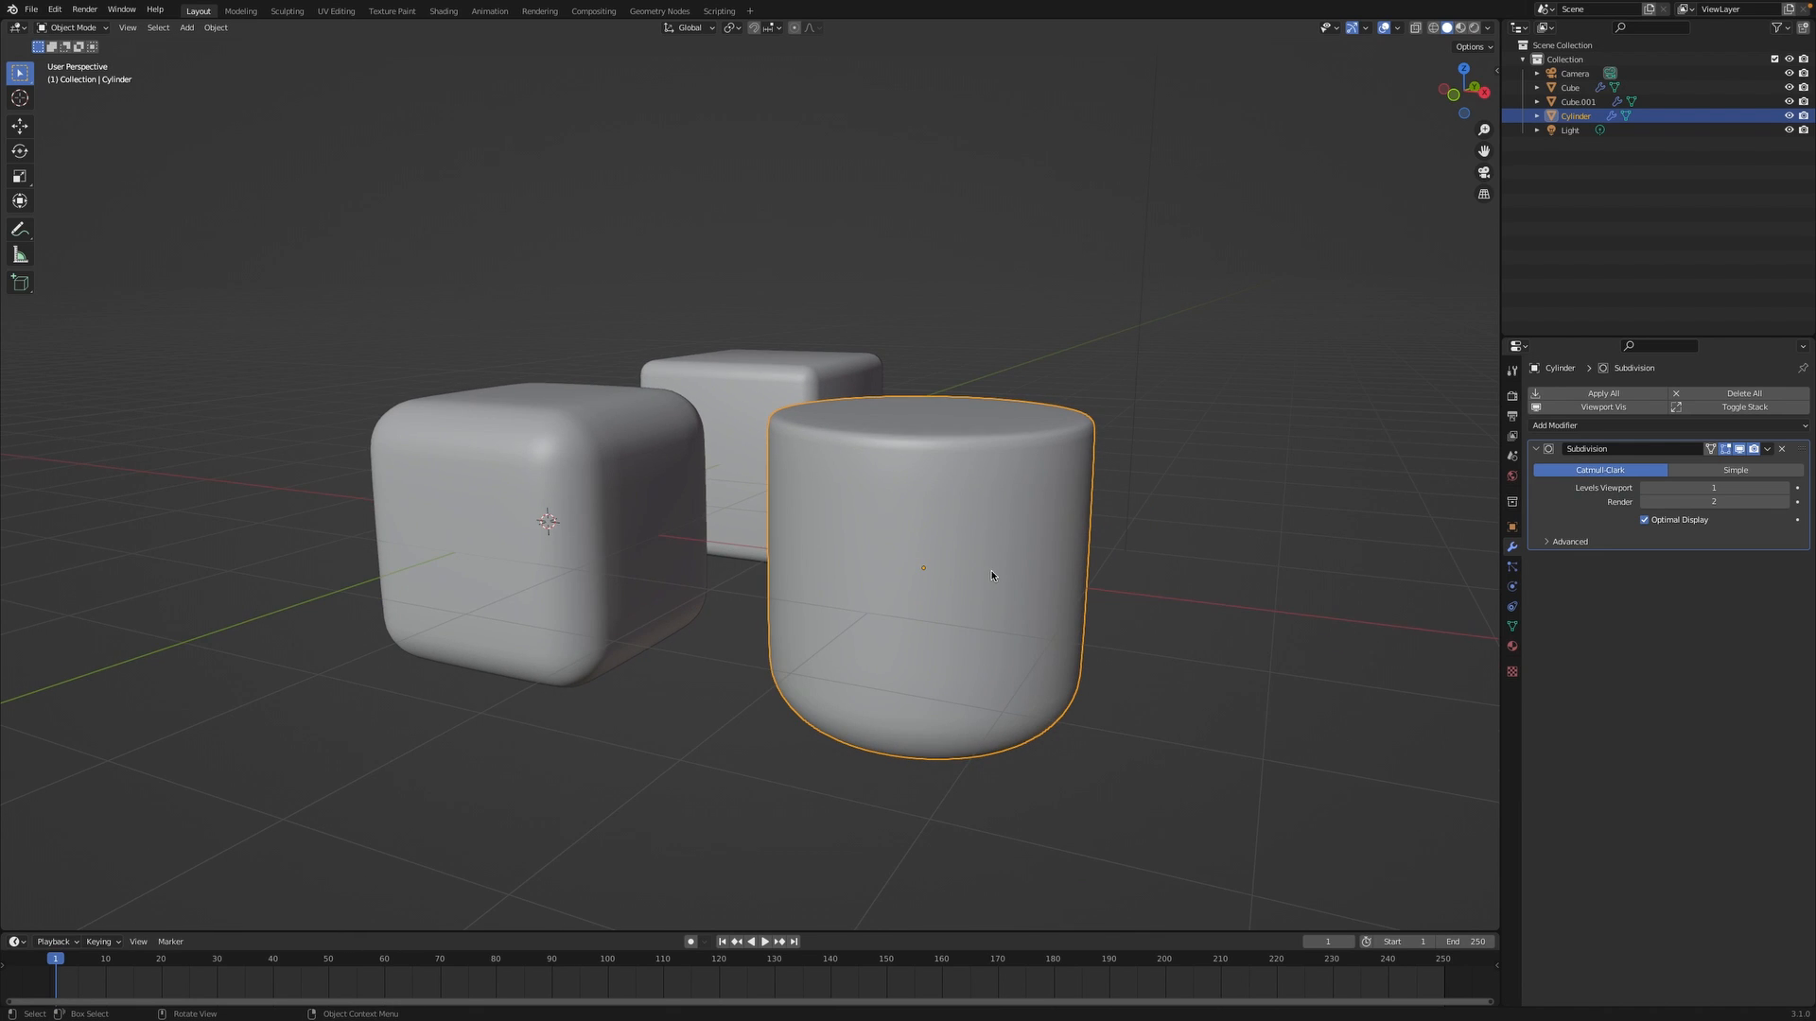
middle_drag(991, 574, 697, 594)
scroll(947, 478, down, 4)
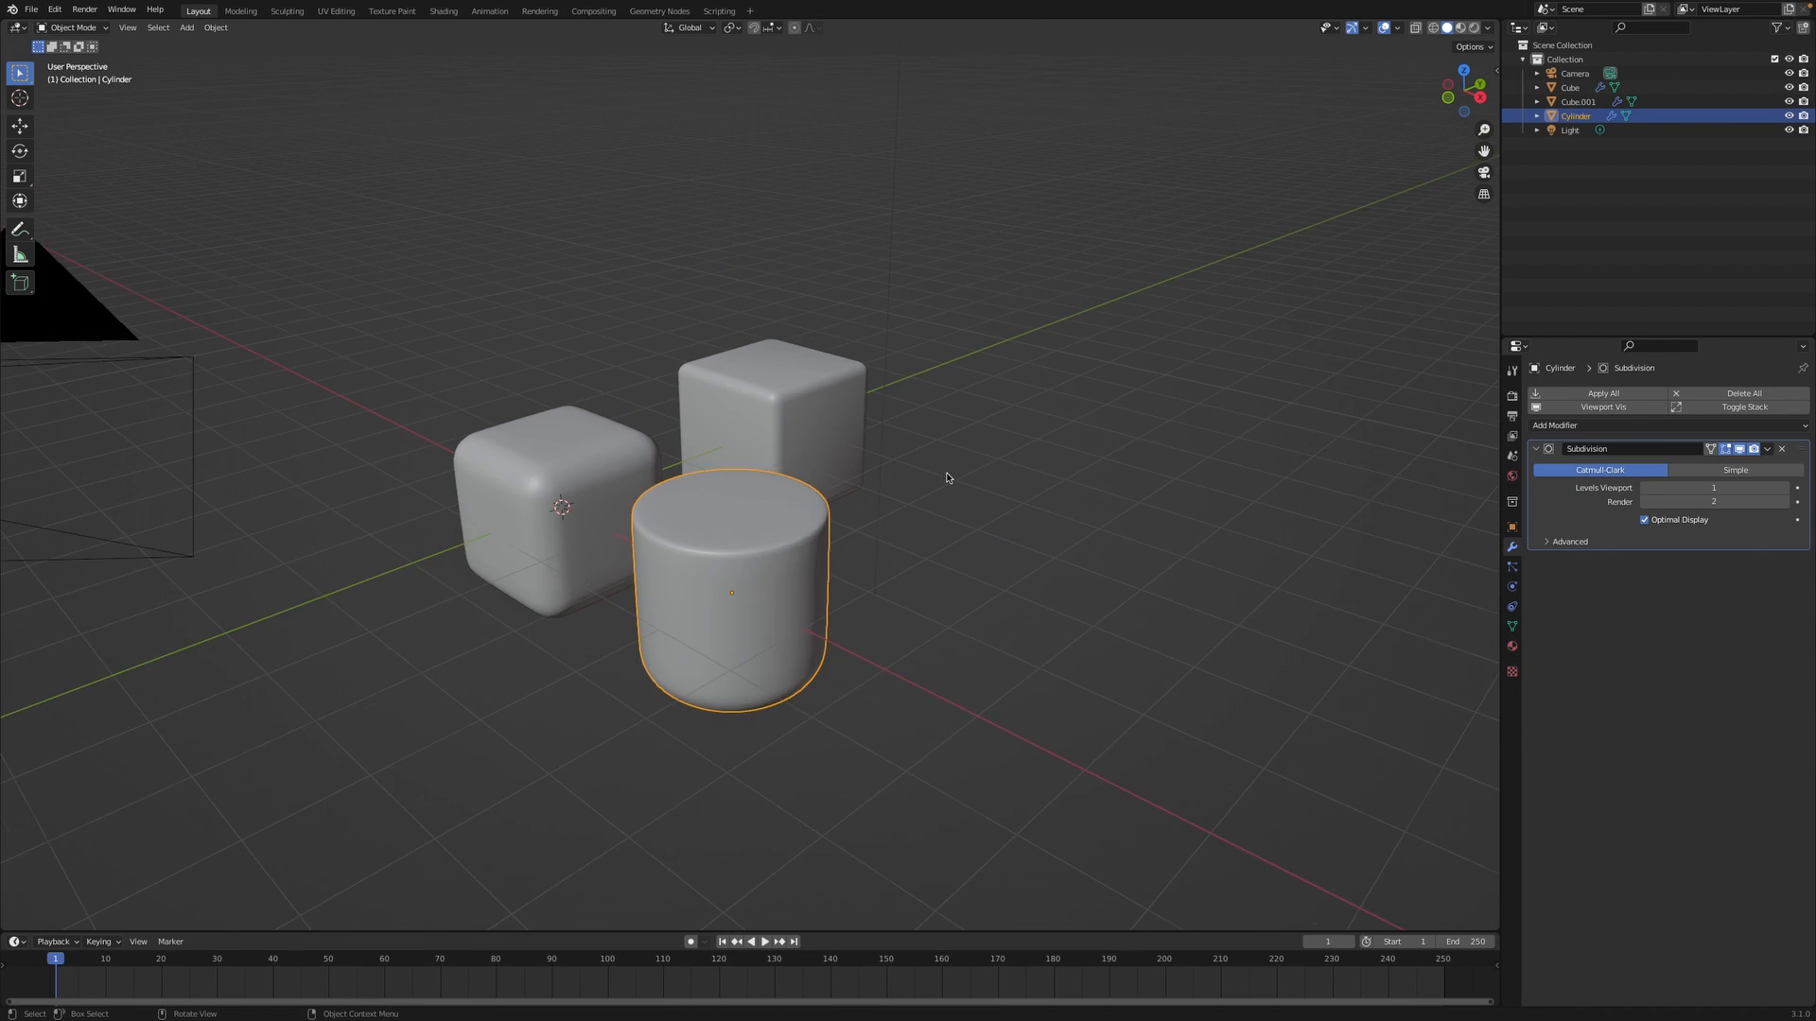